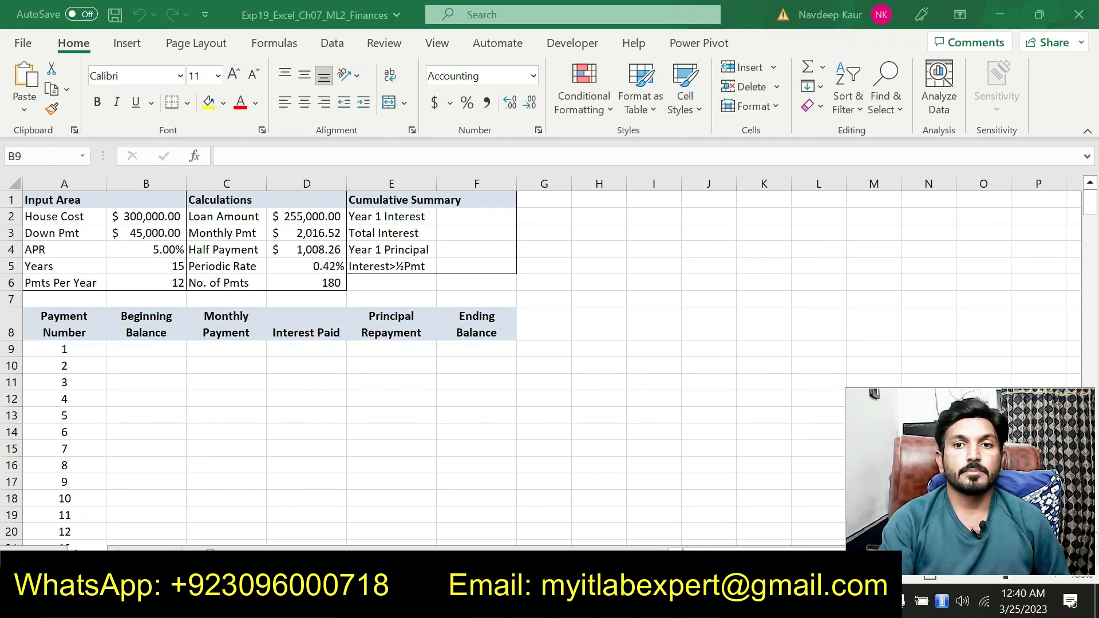
Switch to the Word instructions and highlight the file name Exp19_Excel_Ch07_ML2_Finances.xlsx in step 1 in turquoise
key("alt+Tab")
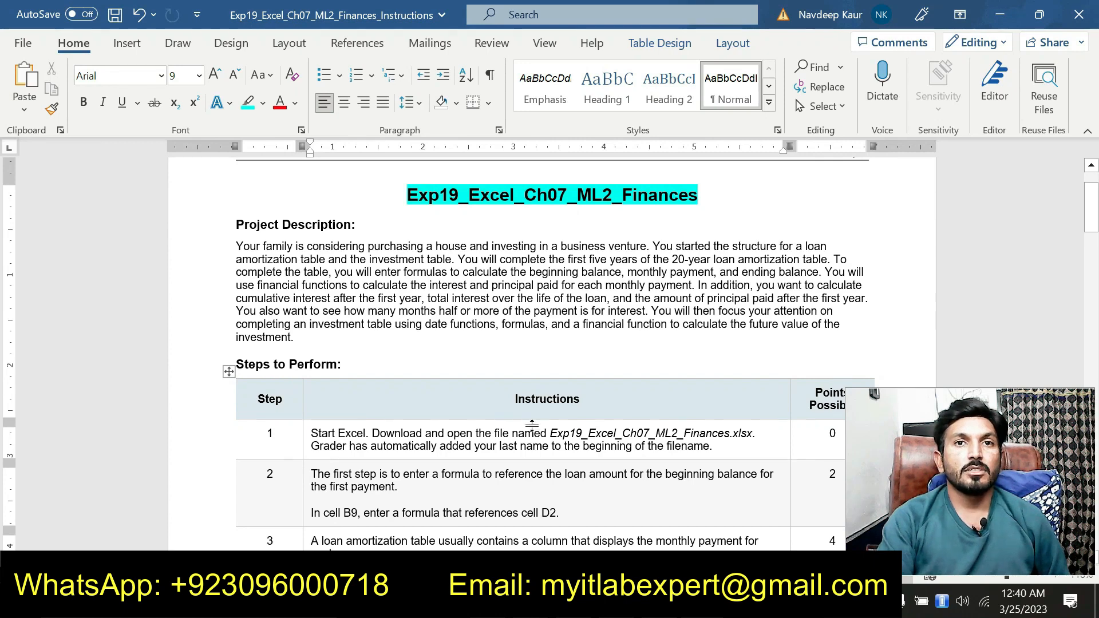
left_click_drag(550, 433, 751, 434)
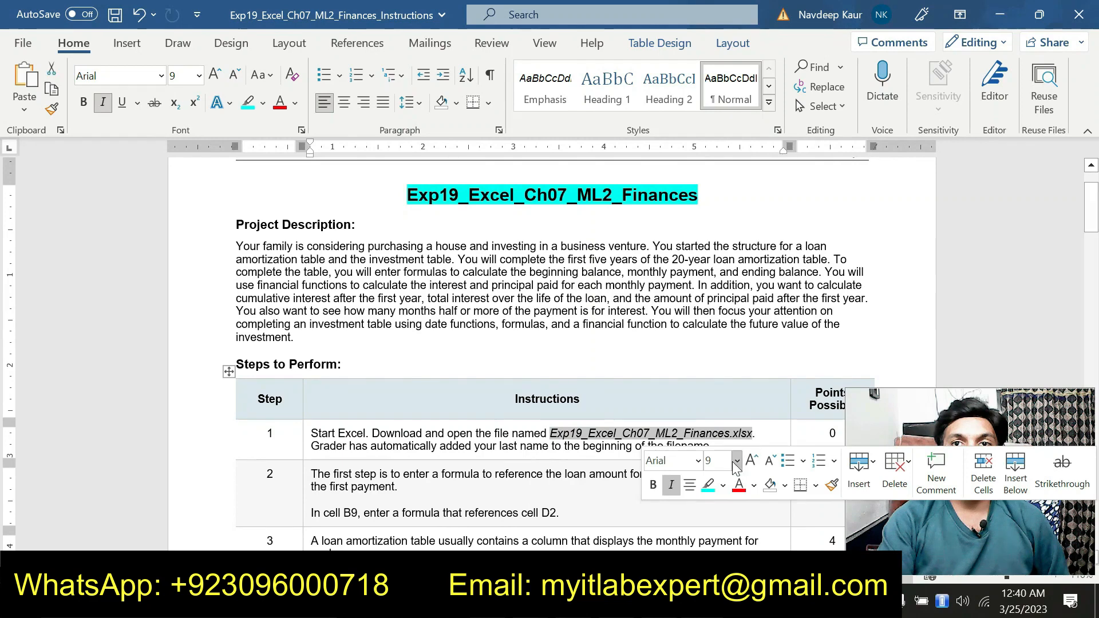
left_click(708, 485)
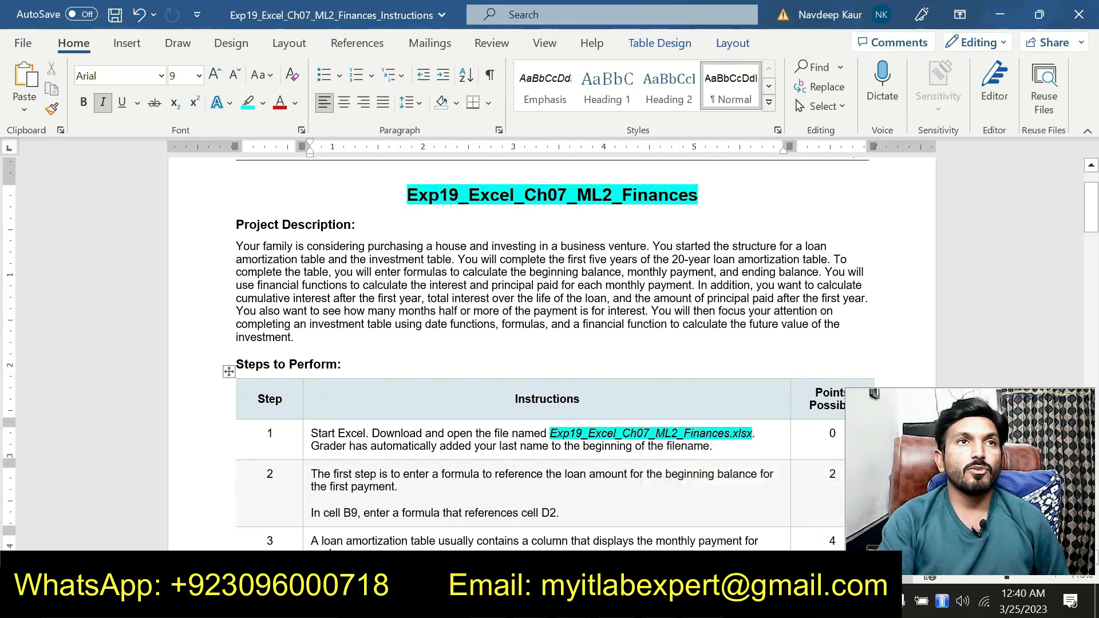
Skim the project instructions and examine both the loan and investment worksheets in the Excel workbook
scroll(549, 355, "down", 12)
scroll(510, 454, "down", 4)
scroll(511, 454, "up", 10)
scroll(550, 355, "up", 3)
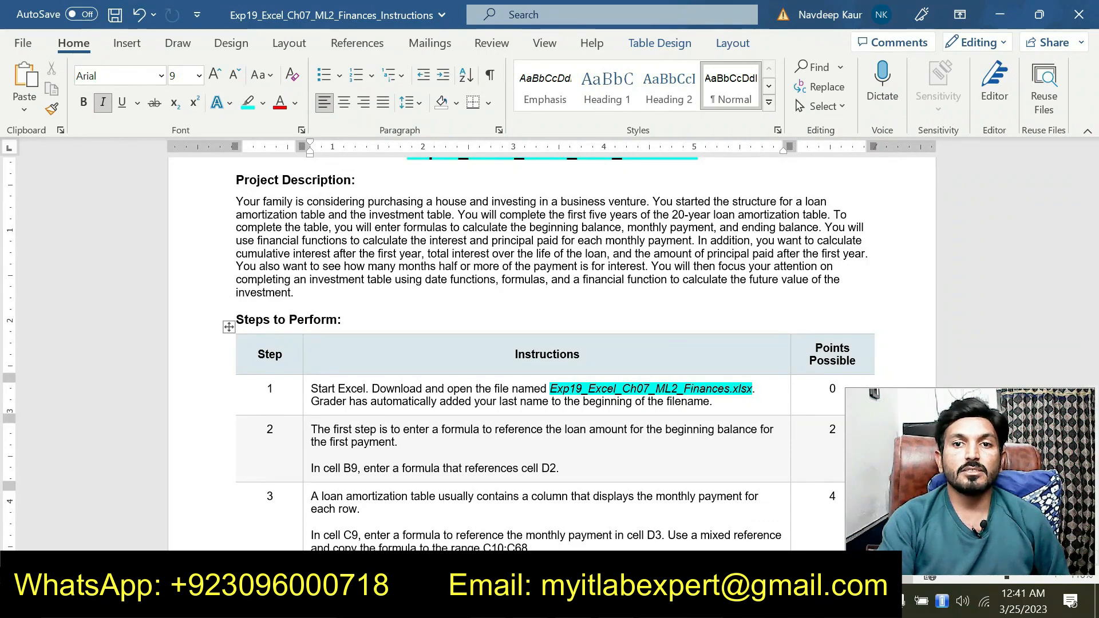
key("alt+Tab")
key("ctrl+Page_Down")
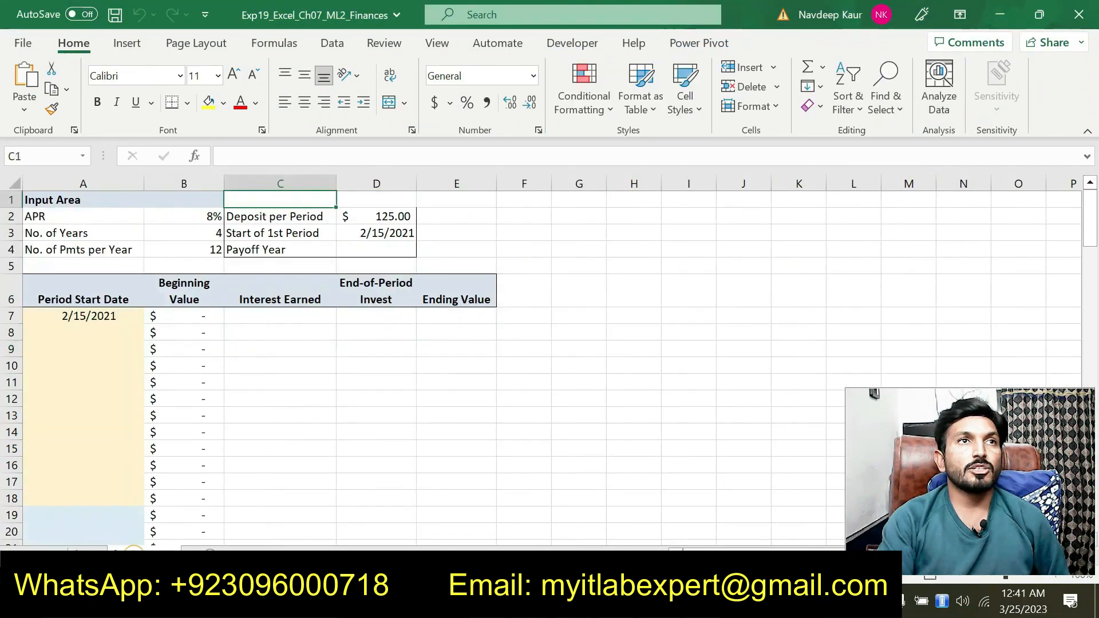
left_click(96, 556)
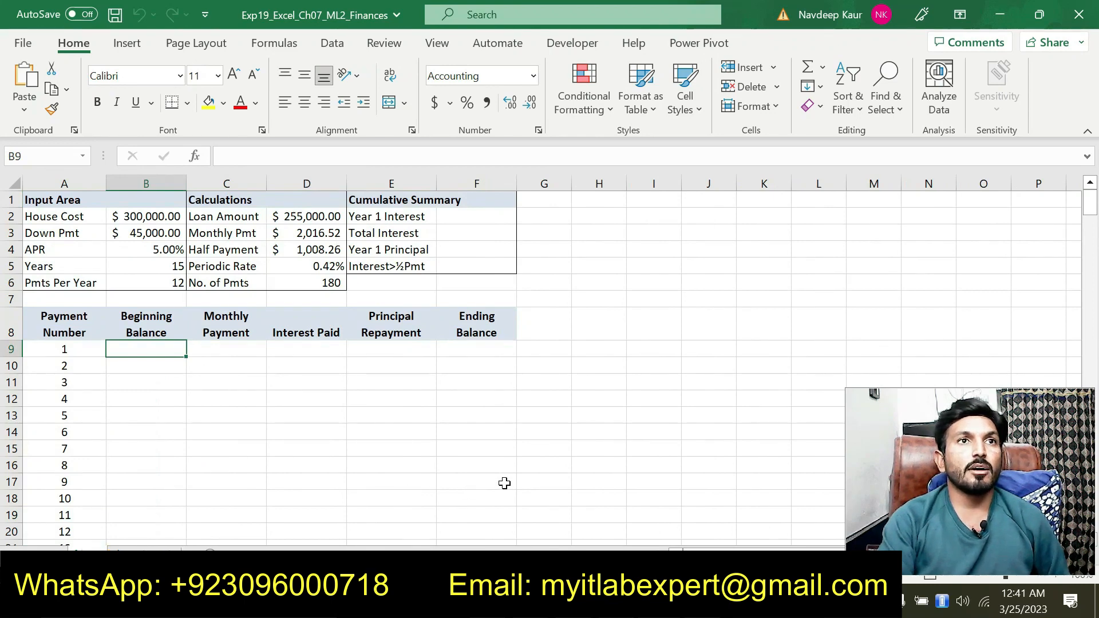
Return to the Word instructions, clear the highlight from the step 1 file name and highlight step 2's instruction for cell B9
key("alt+Tab")
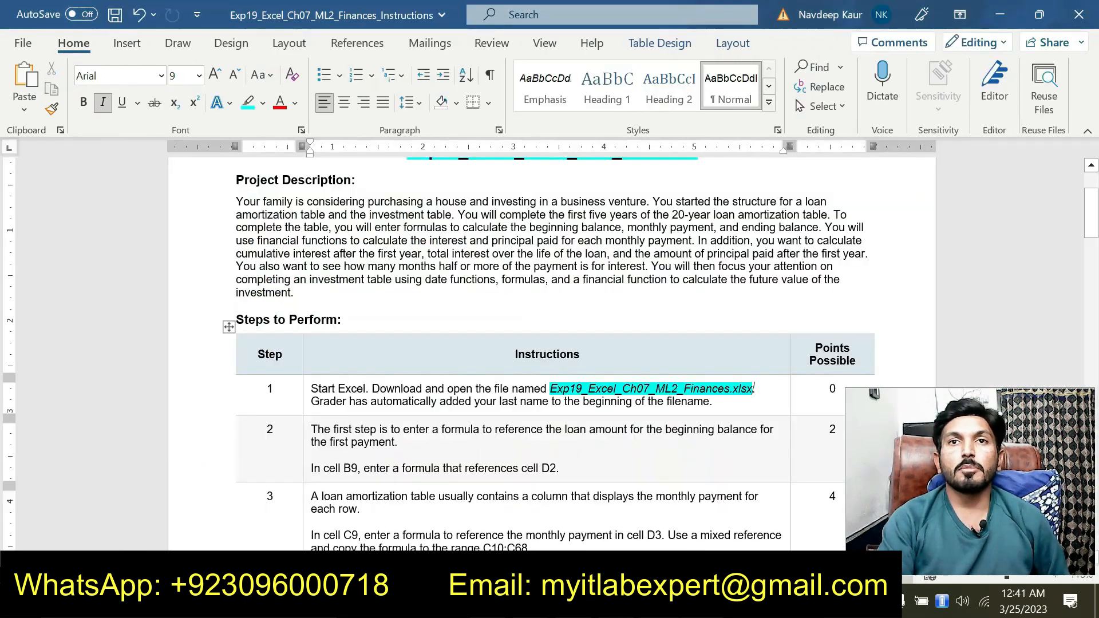
left_click_drag(549, 389, 753, 389)
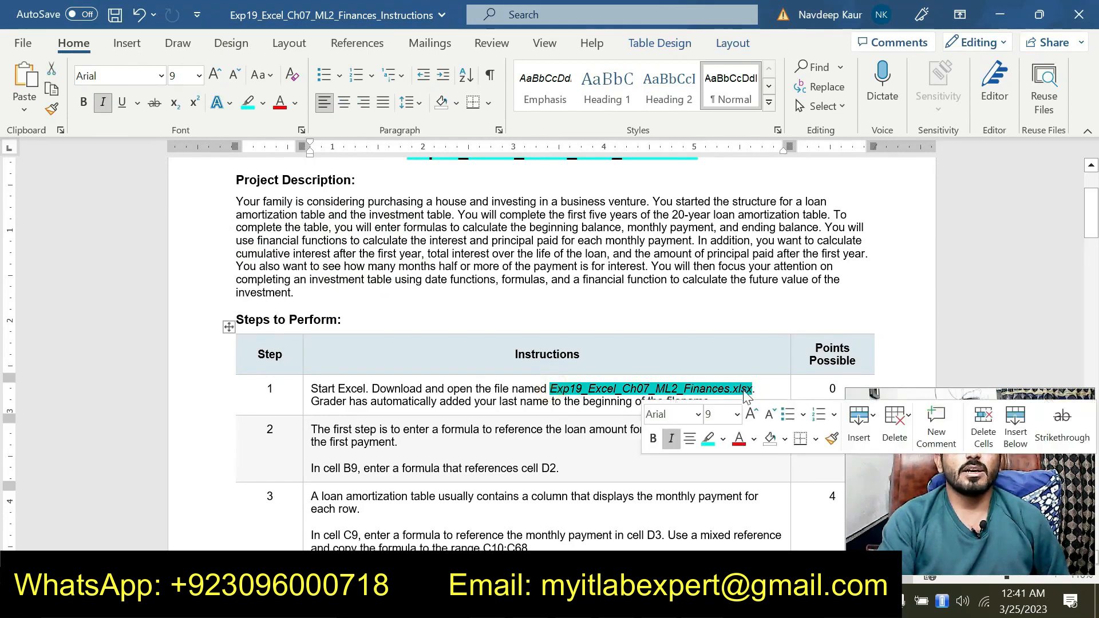
left_click(704, 439)
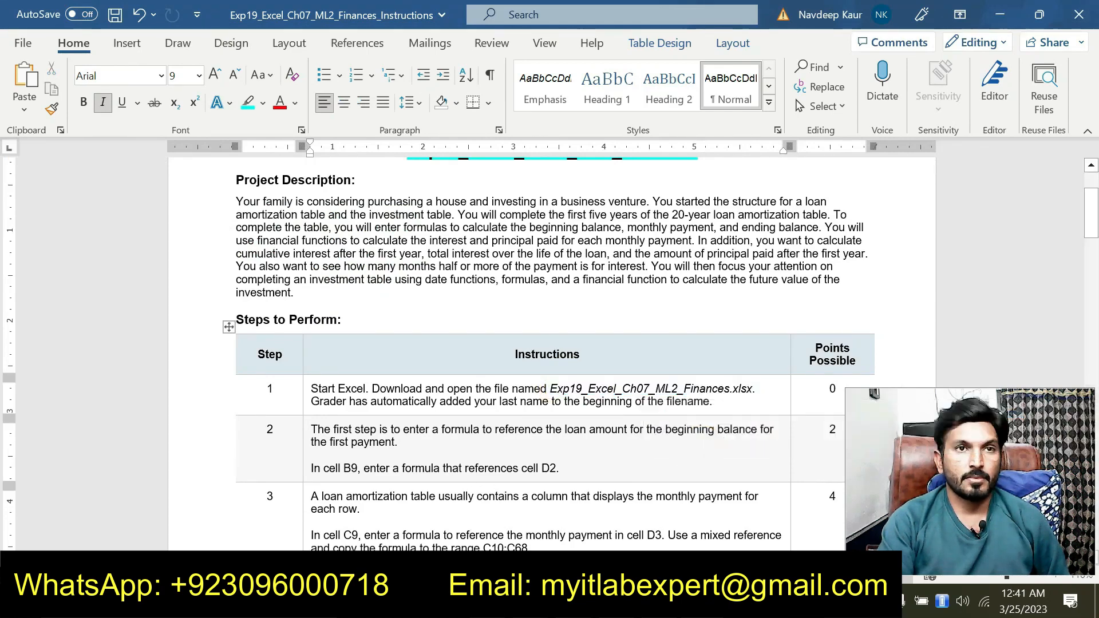
scroll(302, 413, "down", 1)
left_click_drag(311, 424, 559, 424)
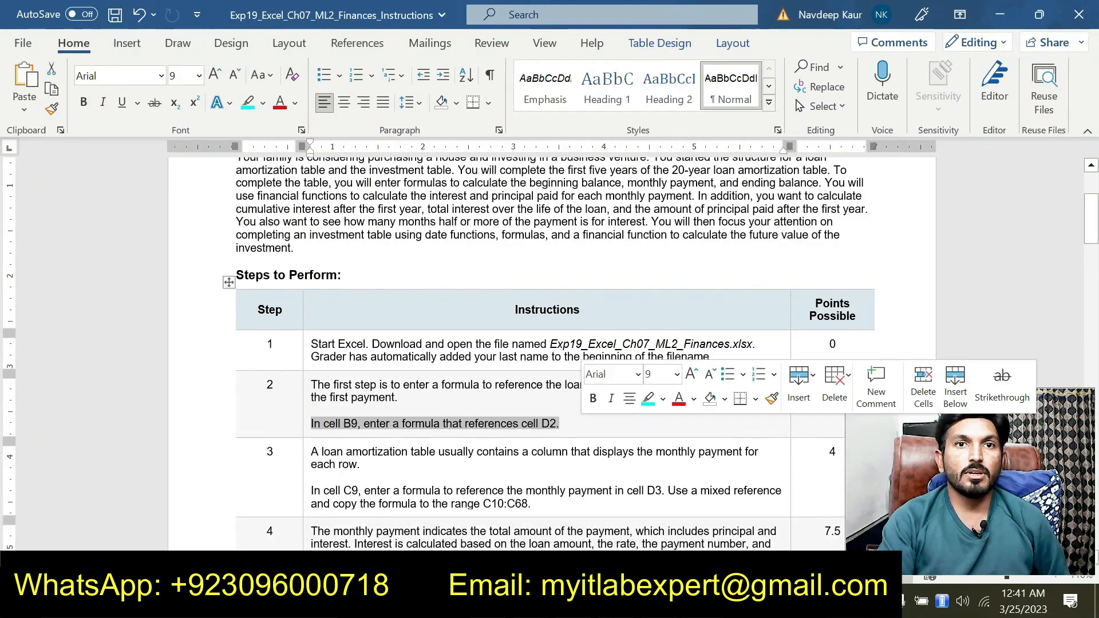
left_click(647, 399)
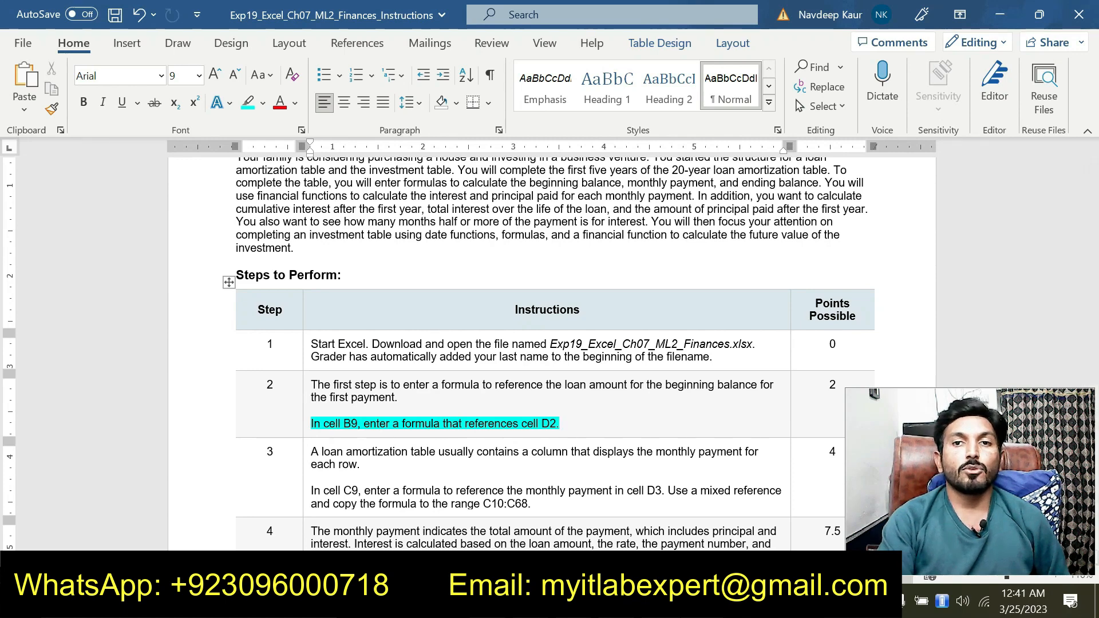
Switch to the Excel workbook and enter =D2 in cell B9 as the first payment's beginning balance
key("alt+Tab")
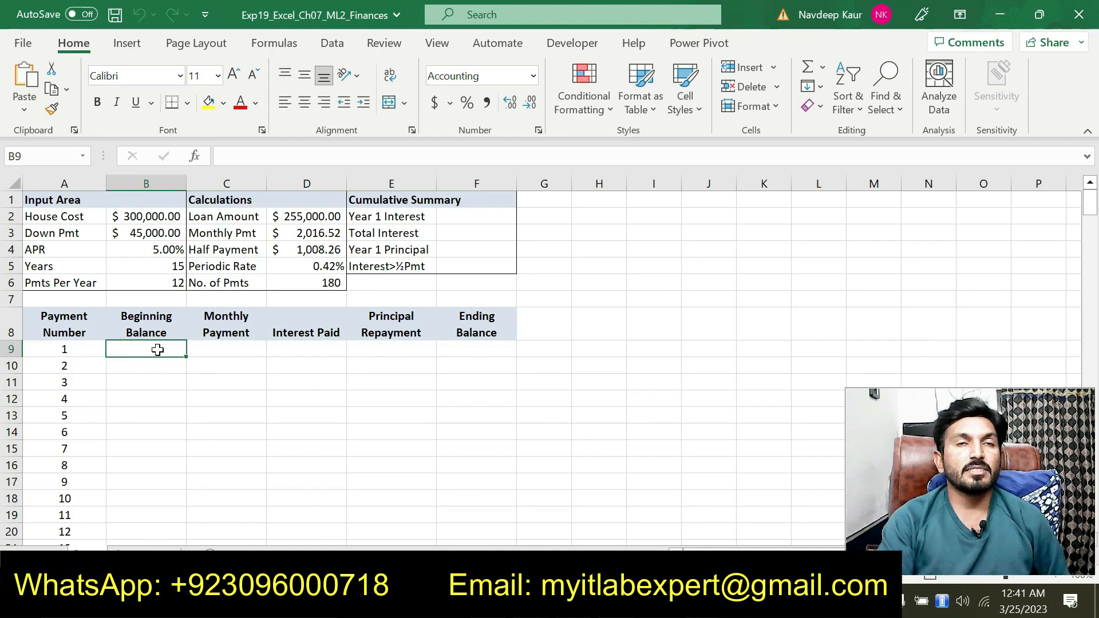
key("alt+Tab")
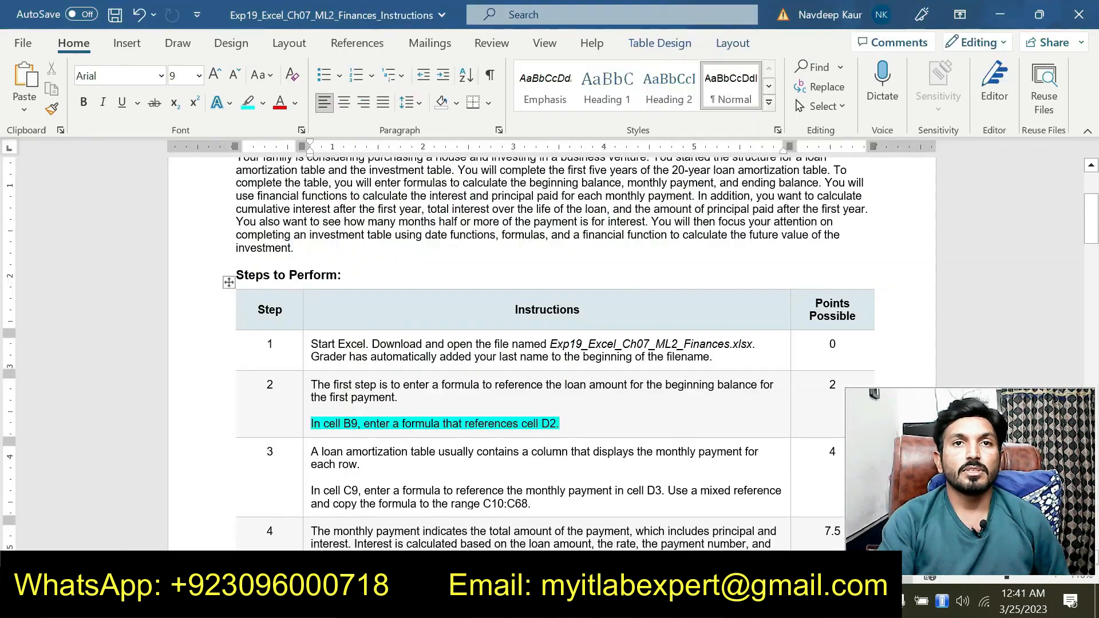
key("alt+Tab")
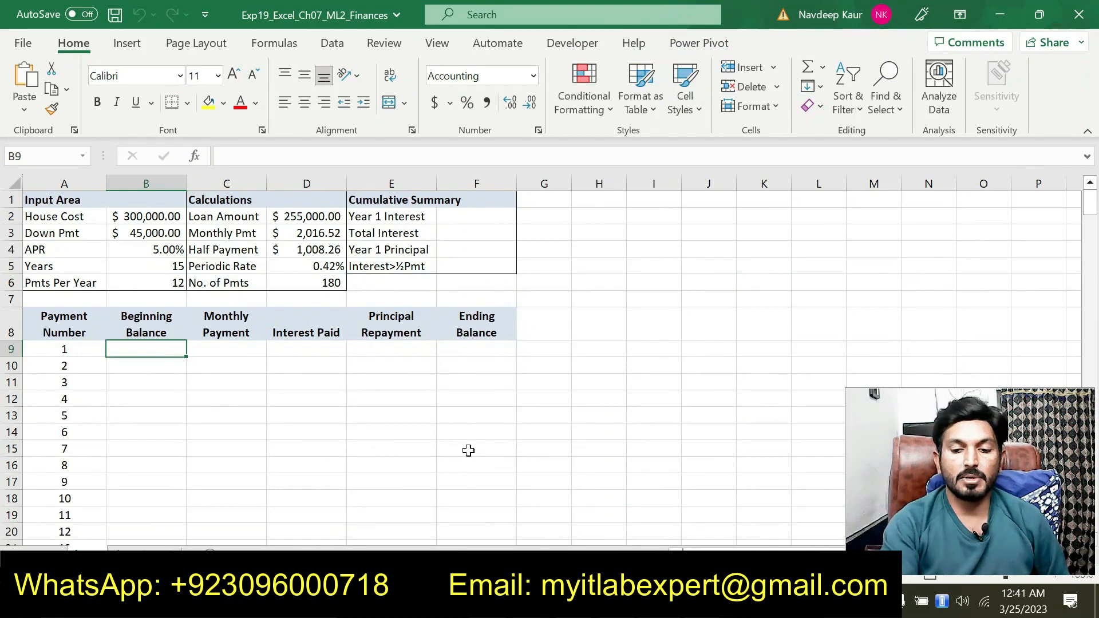
type("=")
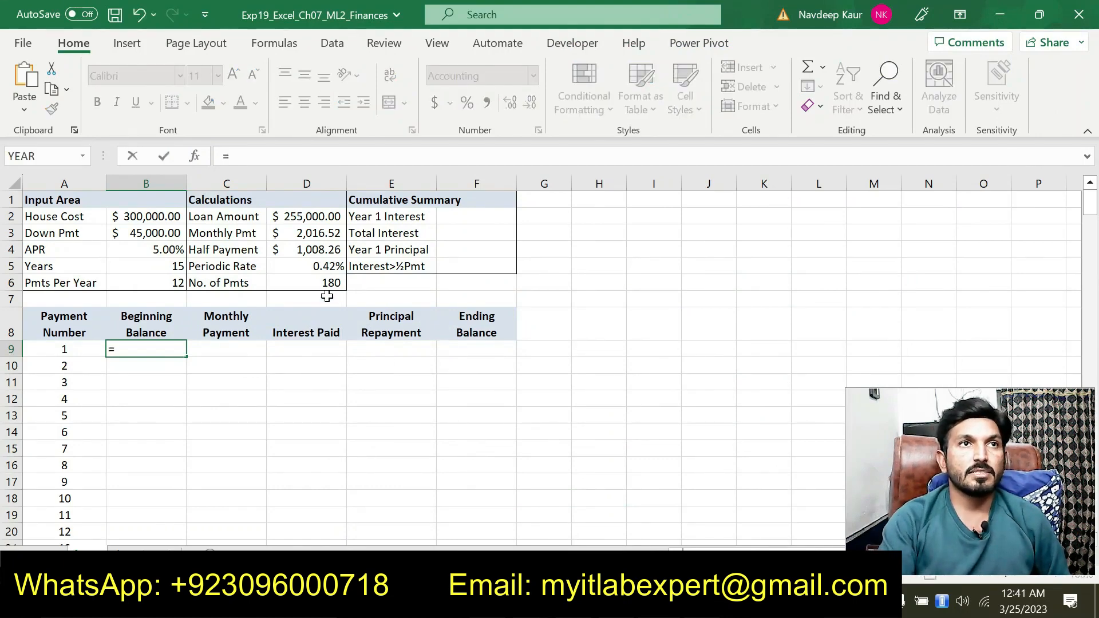
left_click(324, 217)
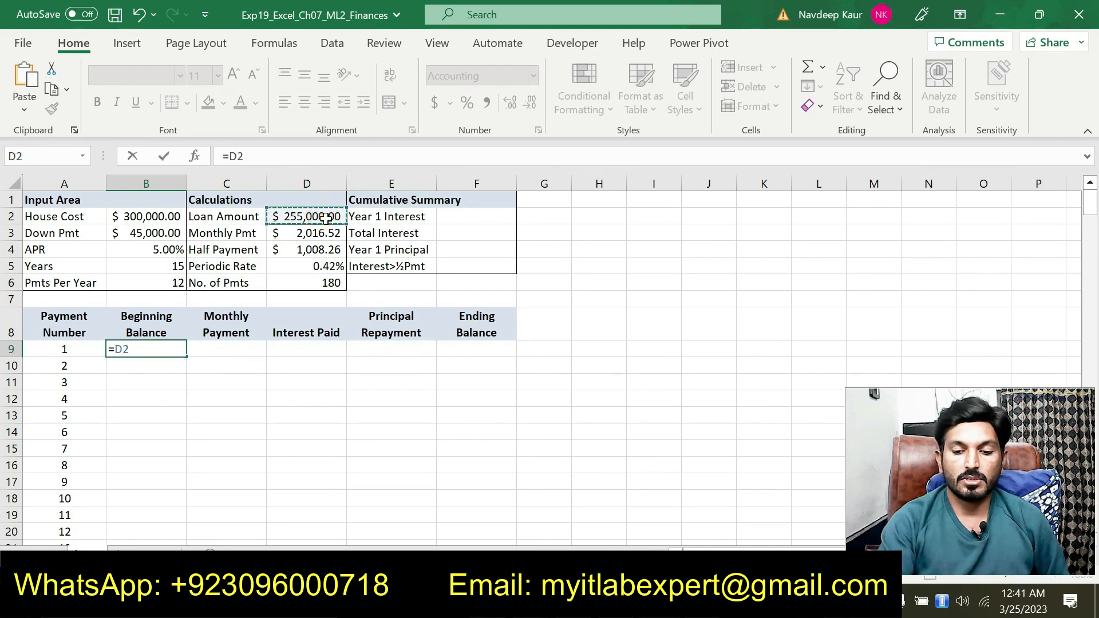
key("Return")
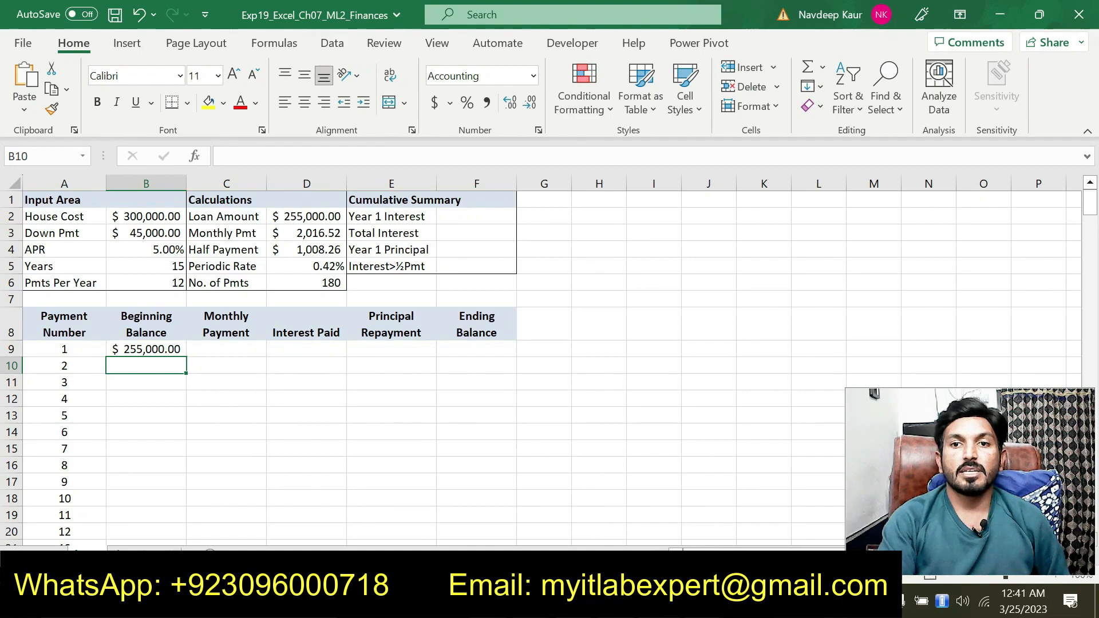
Back in the Word instructions, clear the highlight from step 2 and highlight step 3's instruction for cell C9 in turquoise
key("alt+Tab")
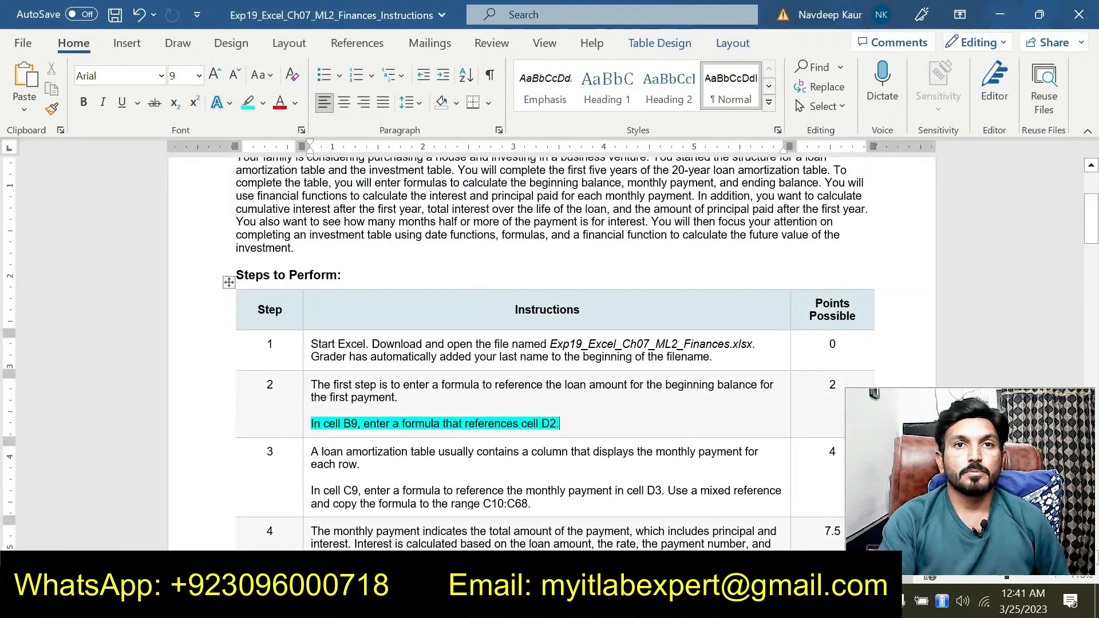
left_click_drag(311, 423, 560, 424)
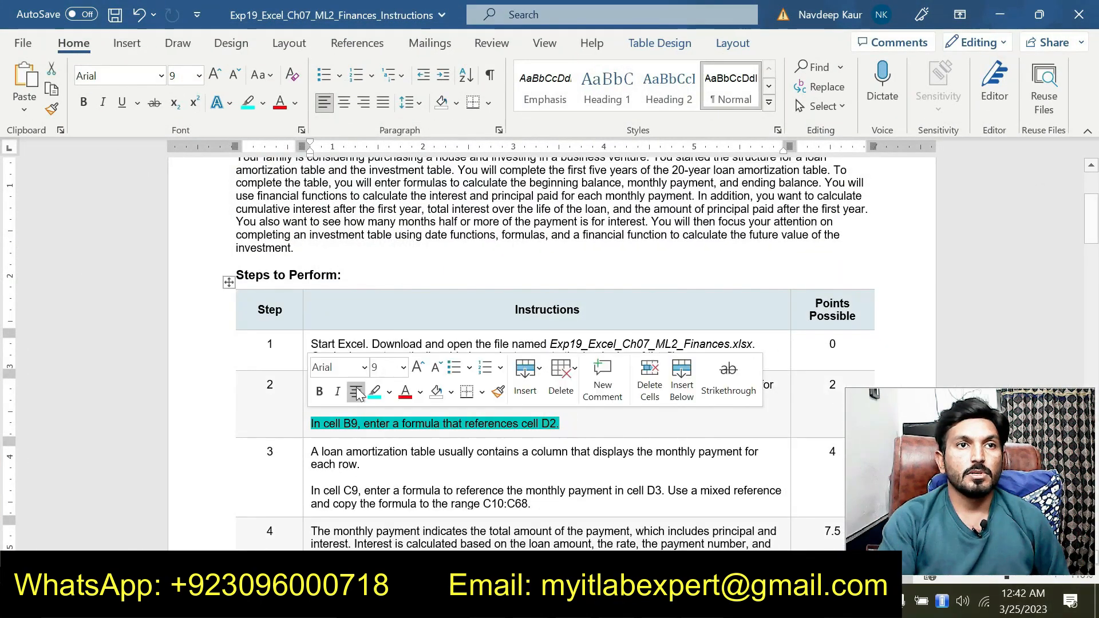
left_click(375, 393)
scroll(375, 393, "down", 2)
scroll(532, 325, "down", 3)
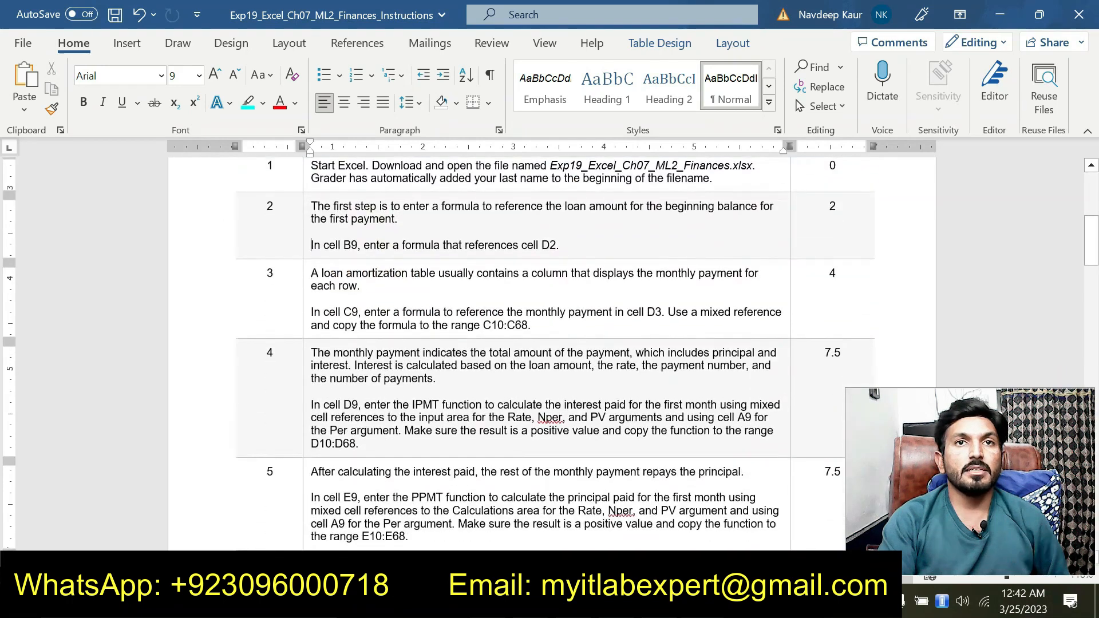
triple_click(532, 324)
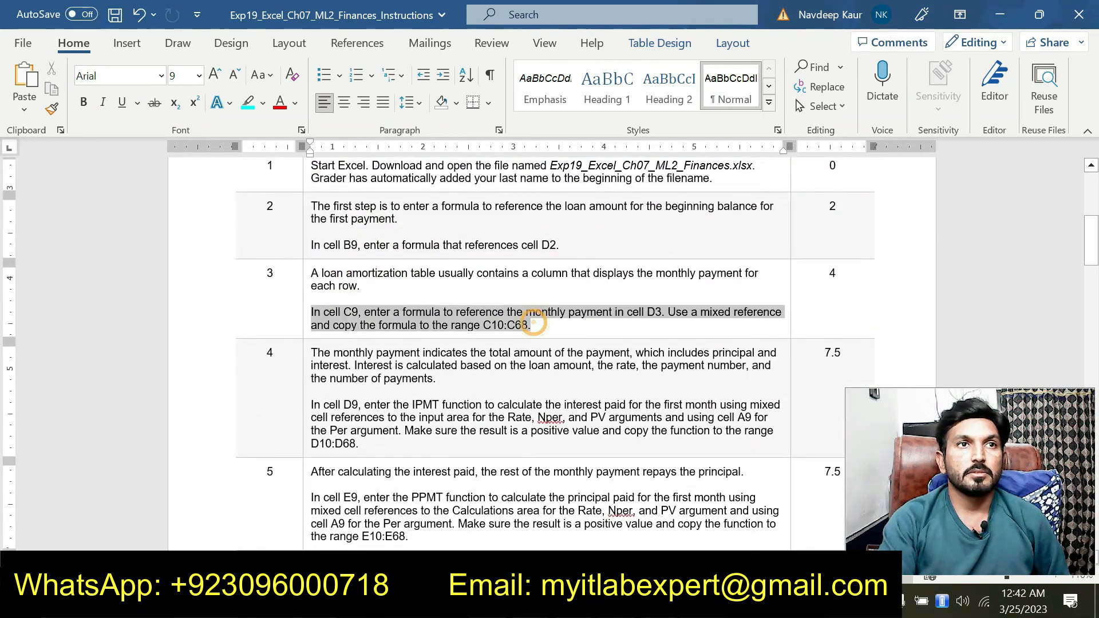
left_click(375, 286)
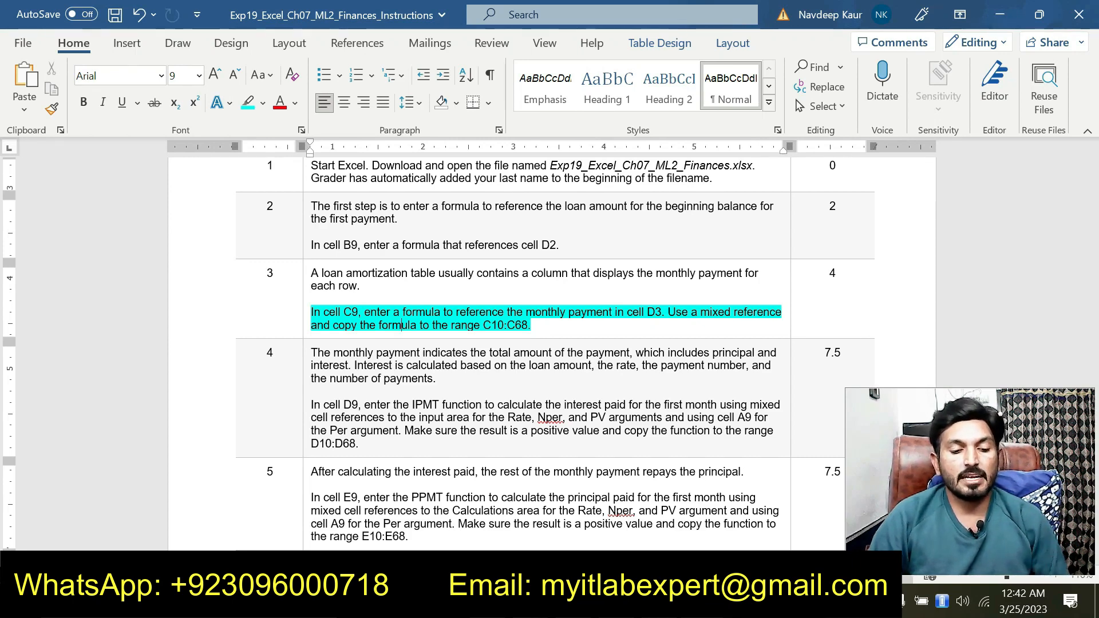
left_click(994, 86)
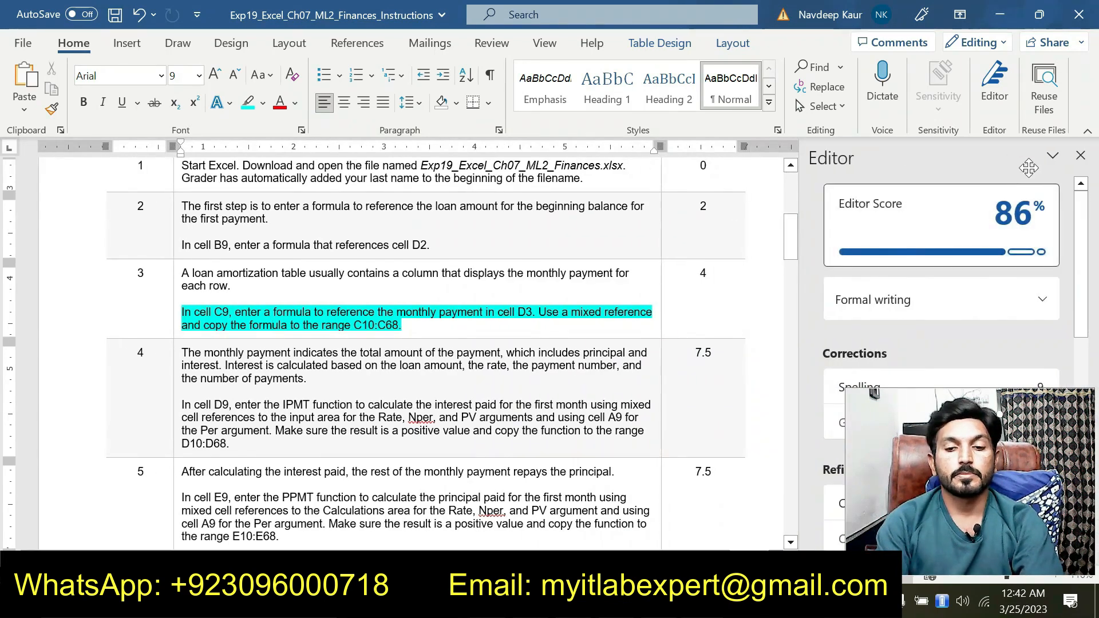
left_click(1087, 154)
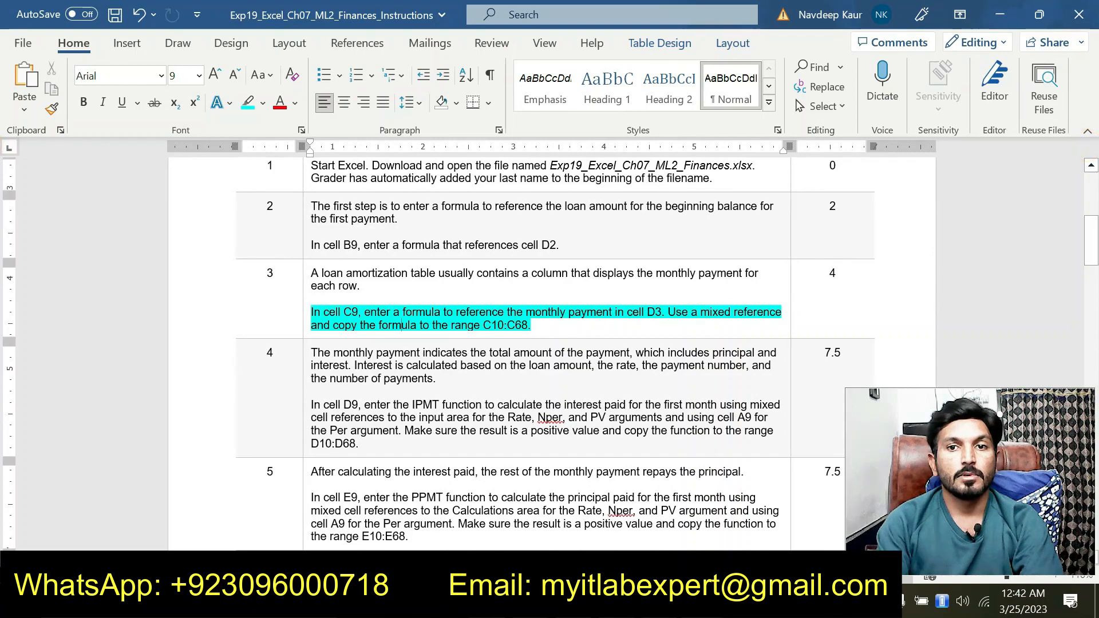
Switch to the Excel workbook and start a formula in cell C9 for the first monthly payment
key("alt+Tab")
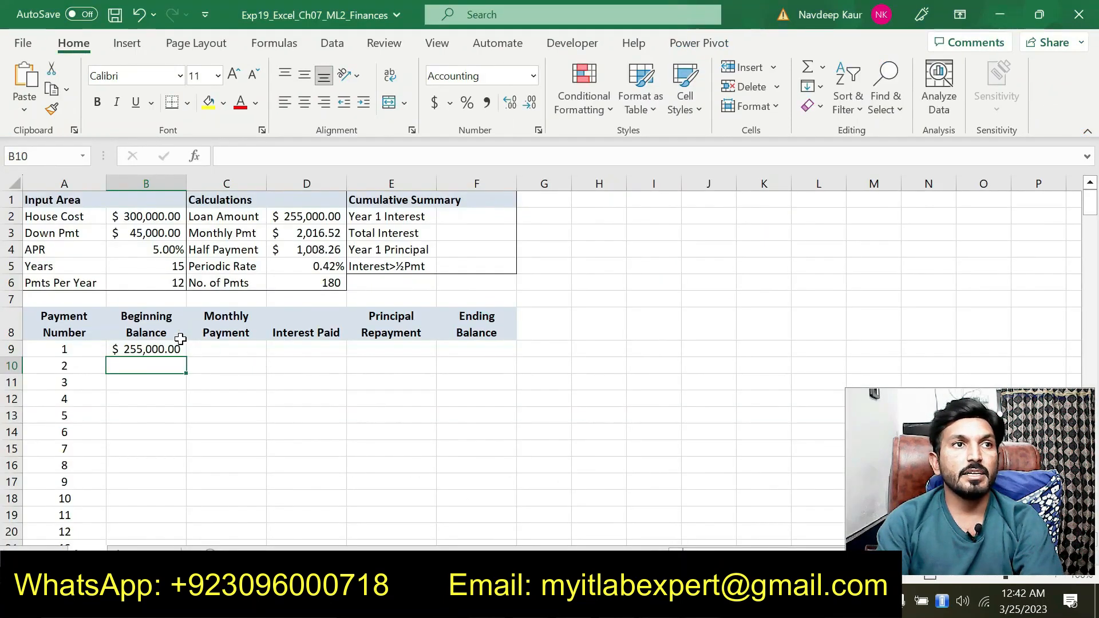
left_click(213, 352)
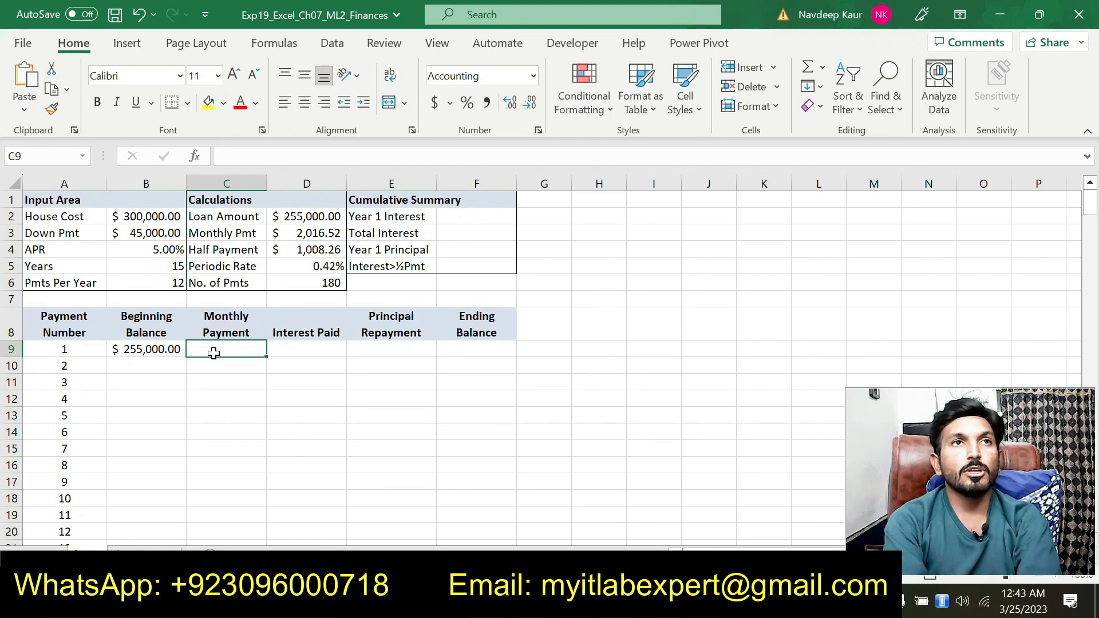
type("=")
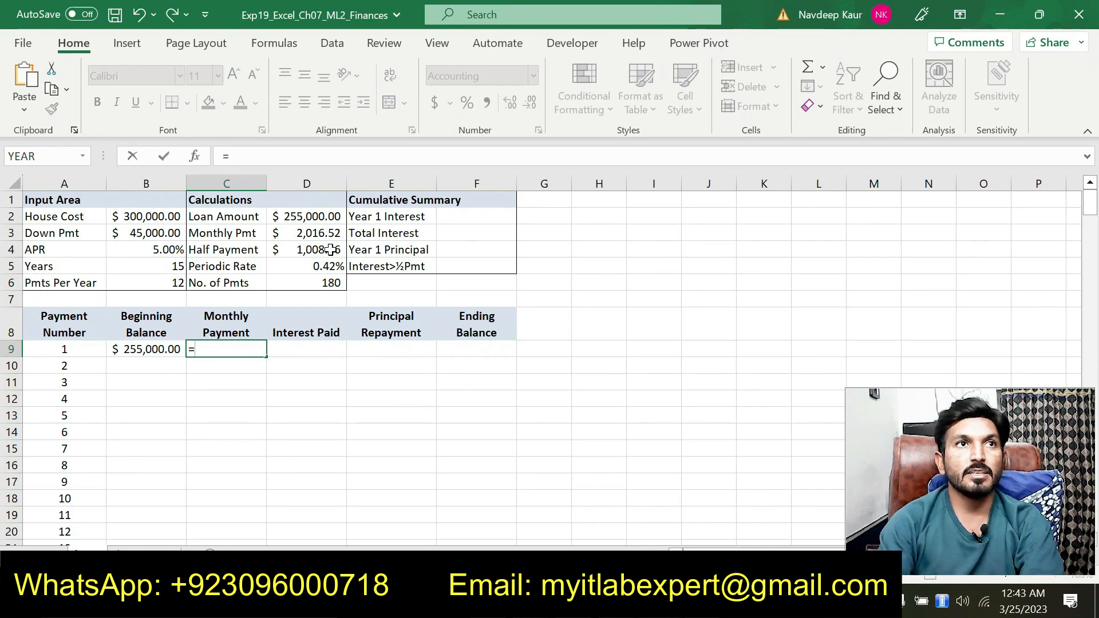
left_click(328, 216)
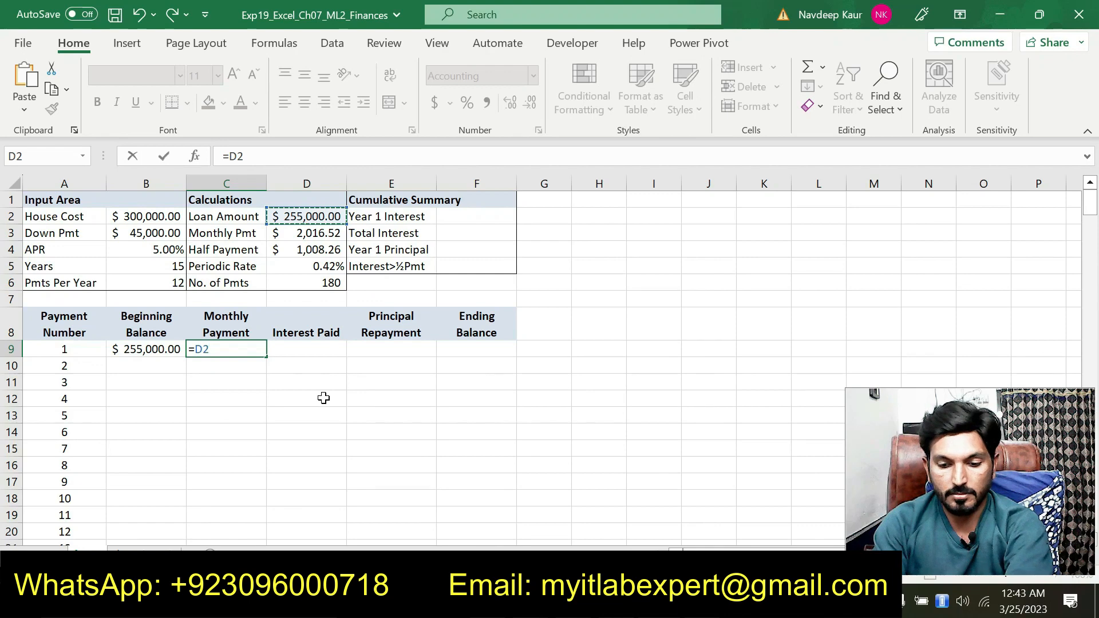
key("BackSpace")
key("BackSpace")
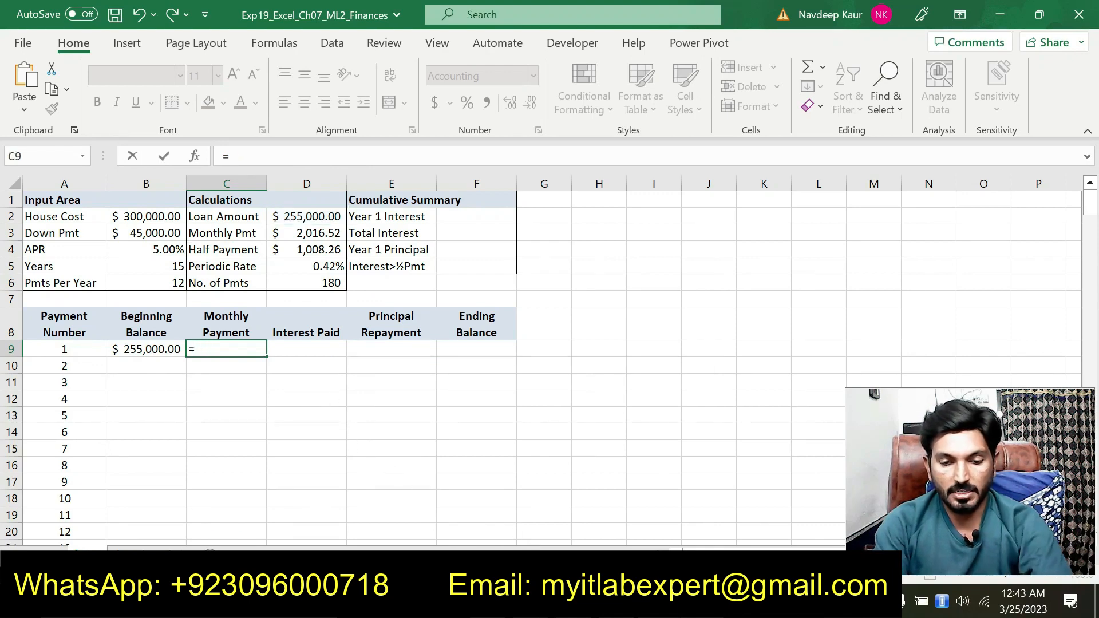
Recheck step 3 in the Word instructions and complete the formula in Excel cell C9 as =$D$3
key("alt+Tab")
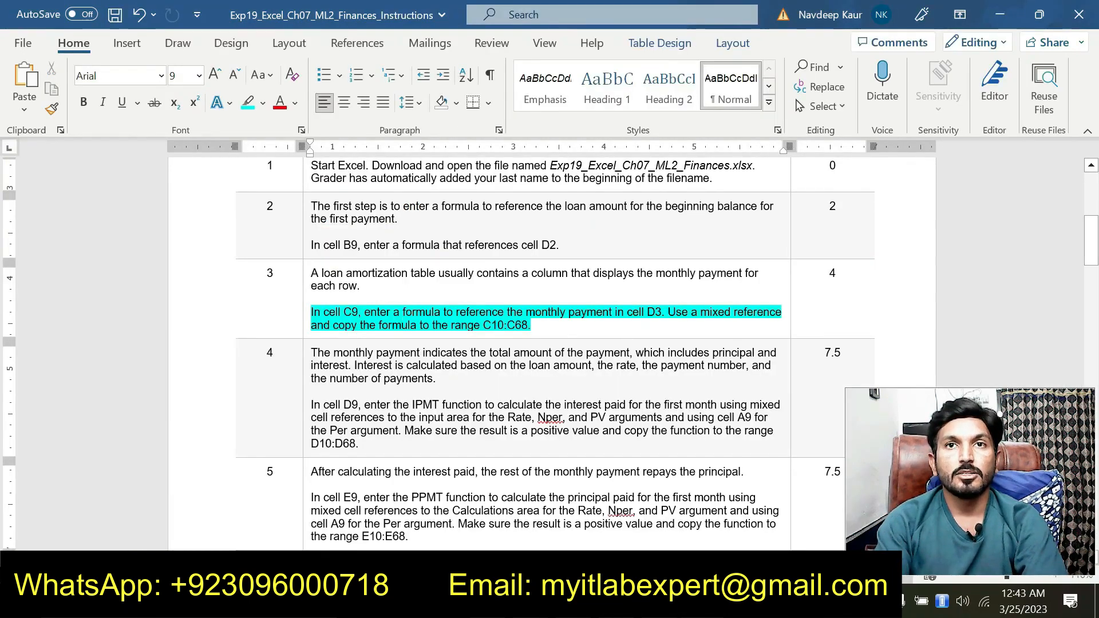
key("alt+Tab")
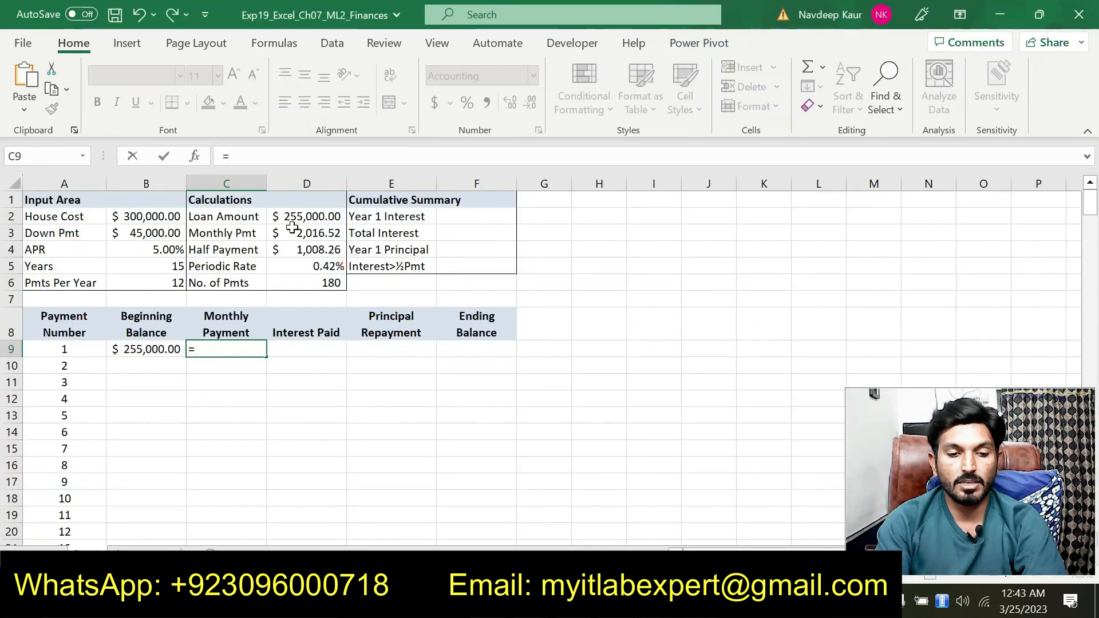
left_click(309, 233)
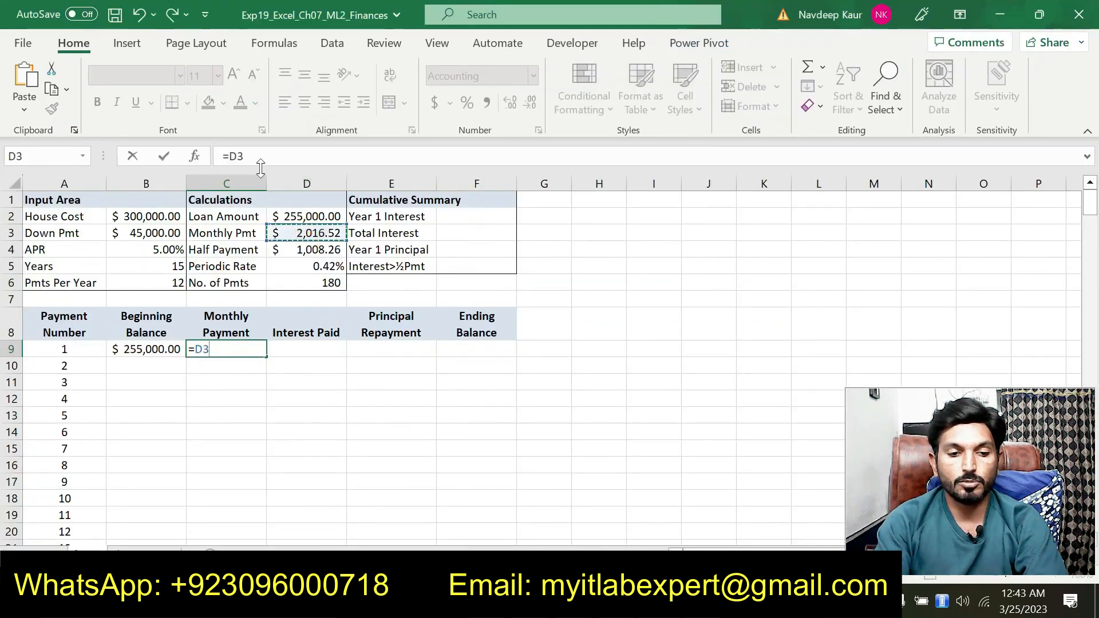
left_click(233, 156)
type("$D$")
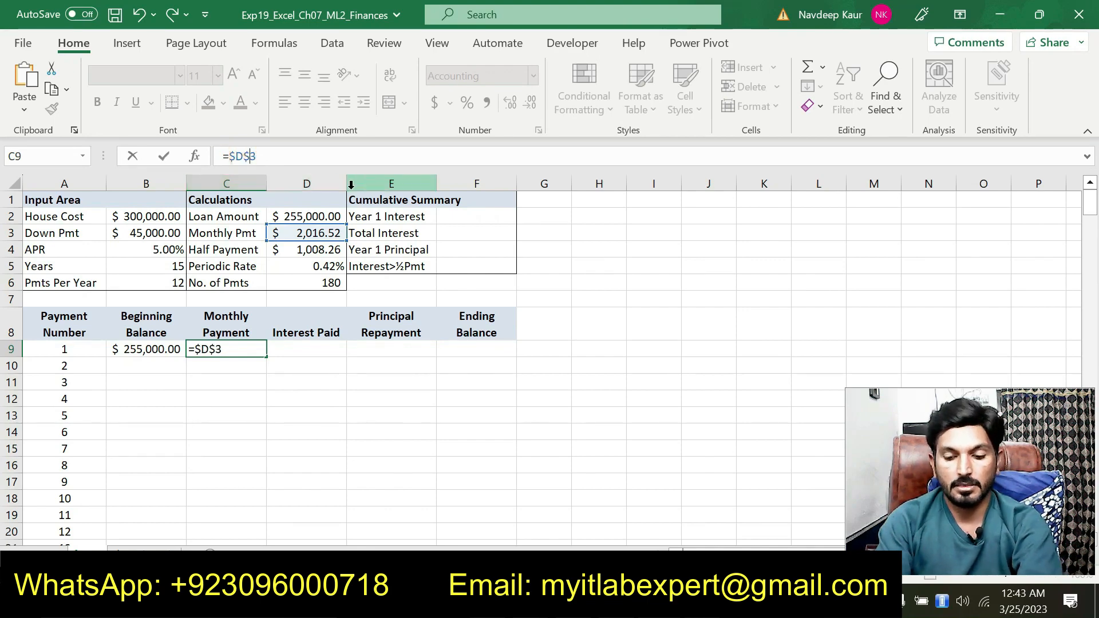
key("Return")
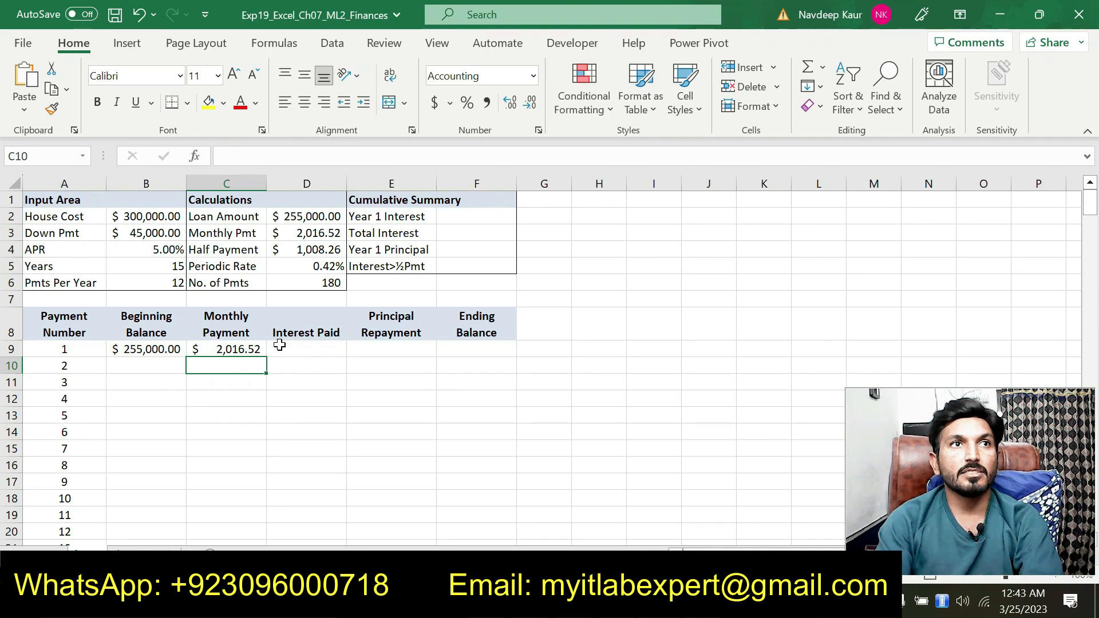
Recheck step 3 in the Word instructions, then copy the Excel formula in C9 down to the range C10:C68
key("alt+Tab")
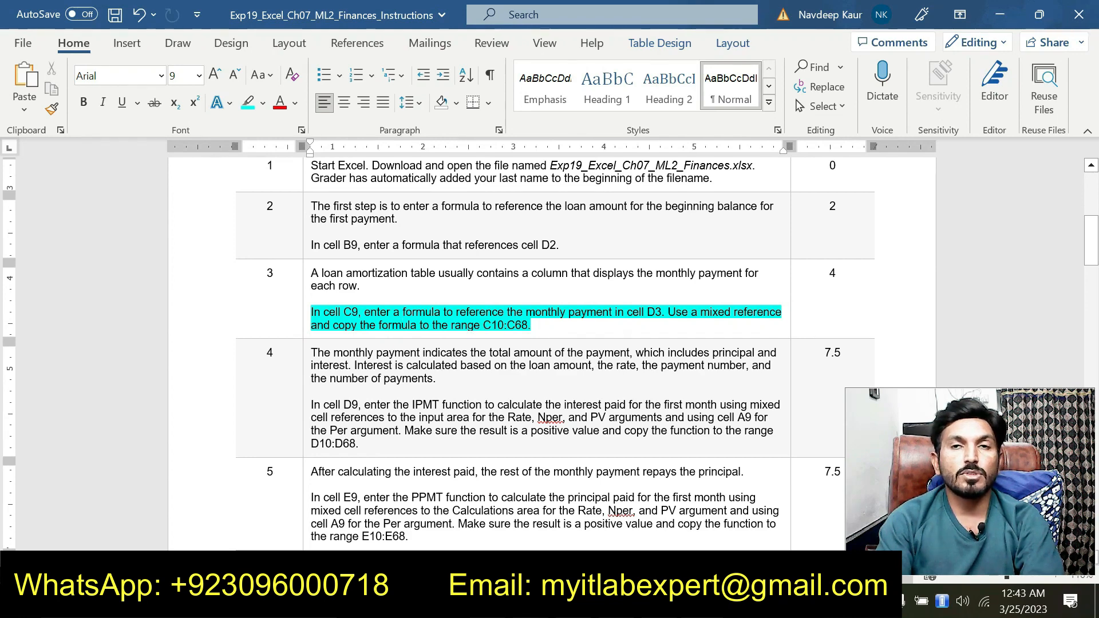
mouse_move(702, 601)
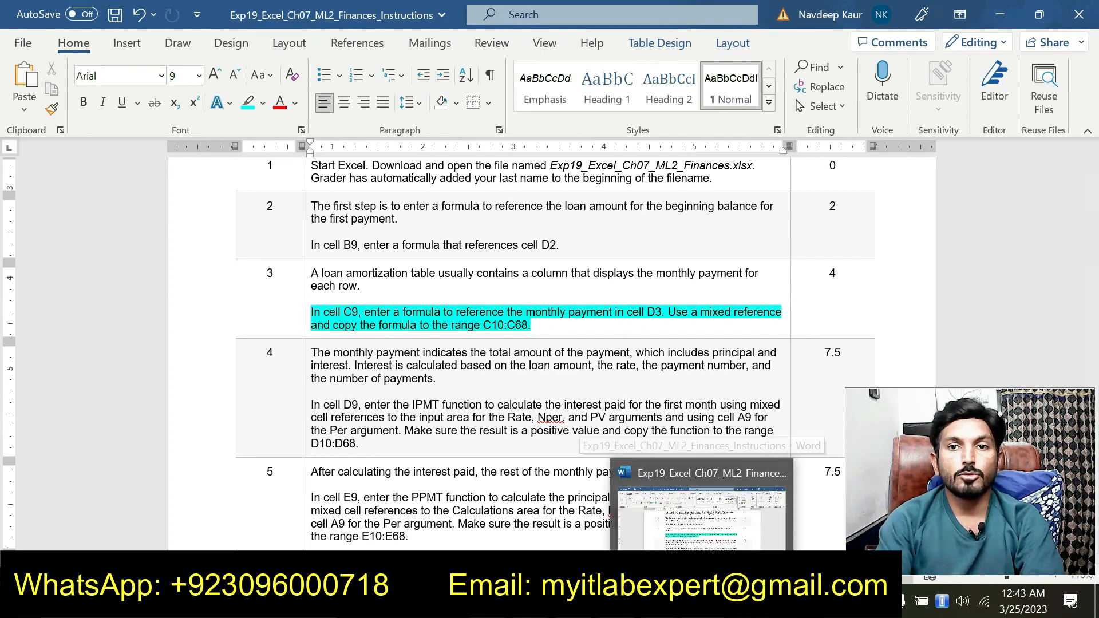
left_click(702, 602)
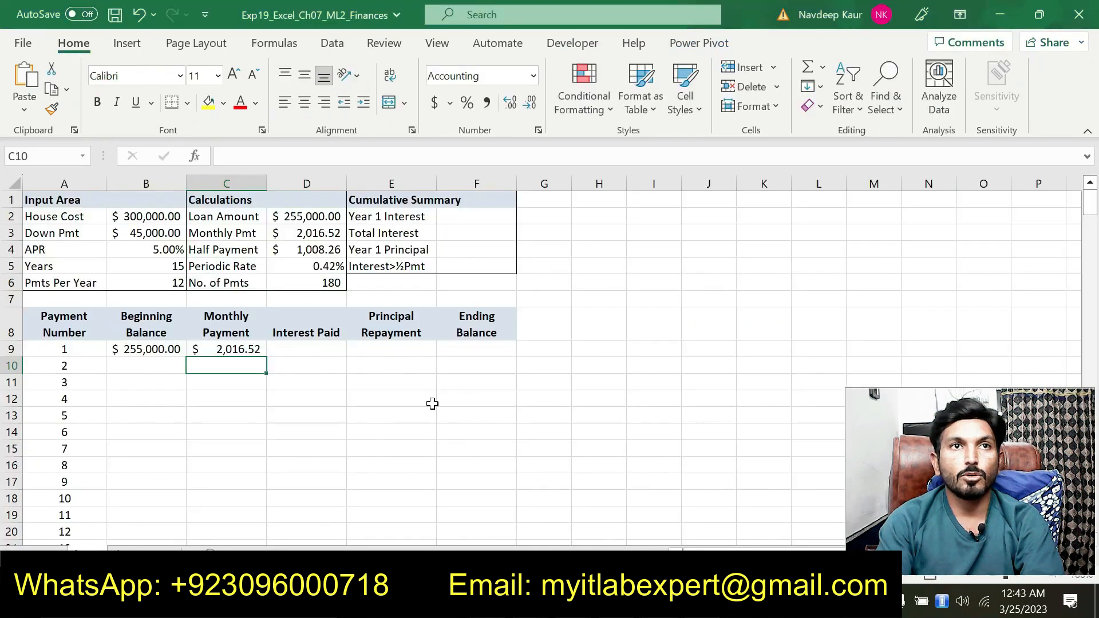
left_click(237, 350)
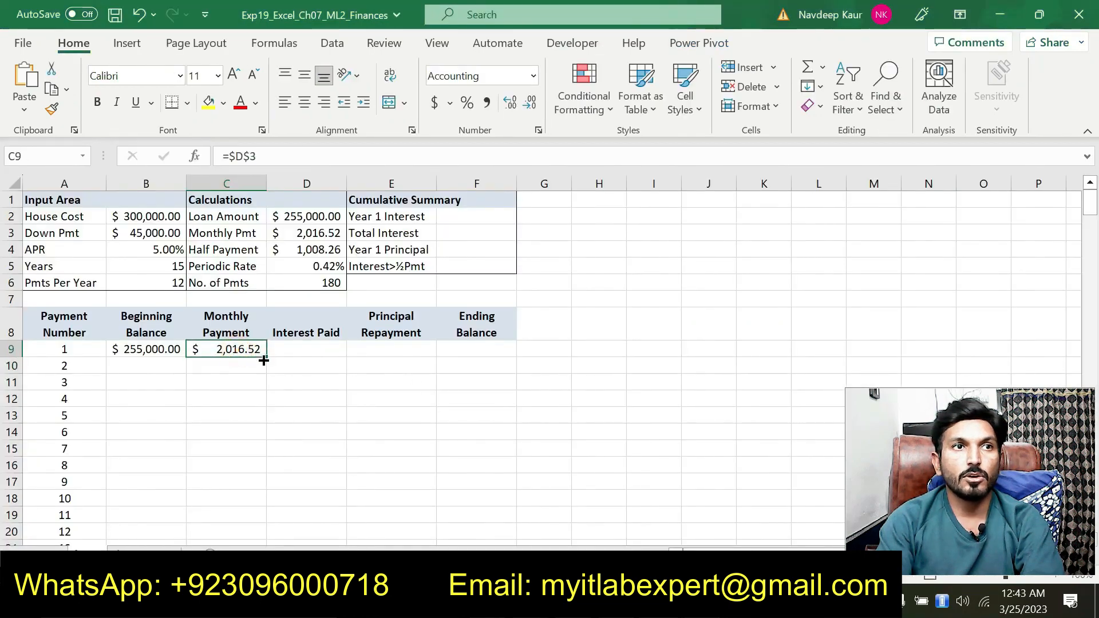
left_click_drag(265, 358, 255, 453)
scroll(489, 487, "up", 12)
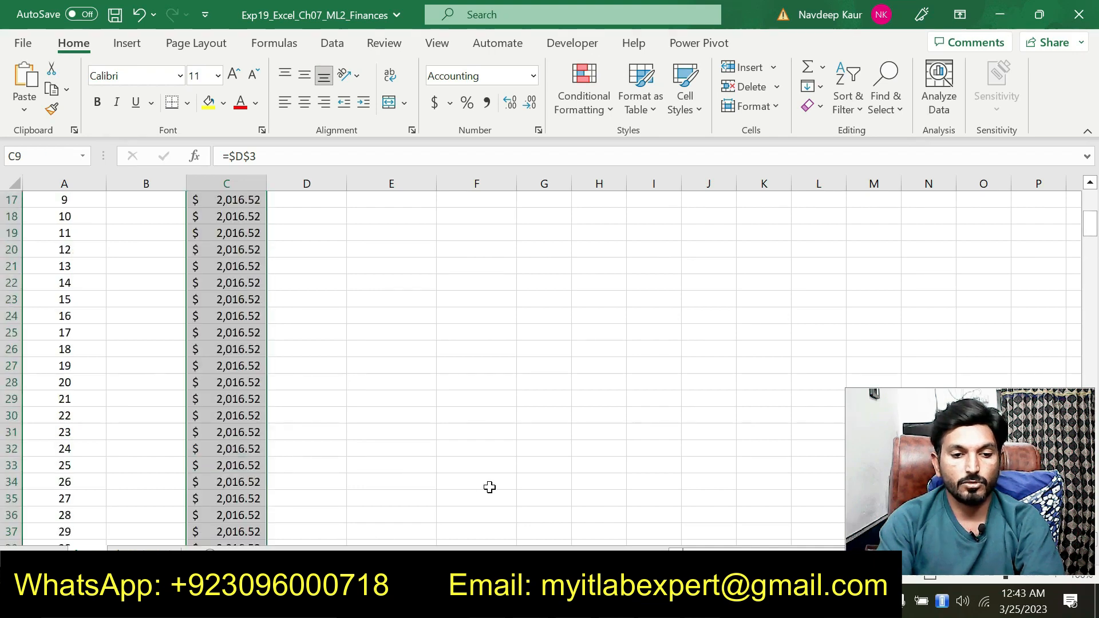
scroll(490, 487, "up", 5)
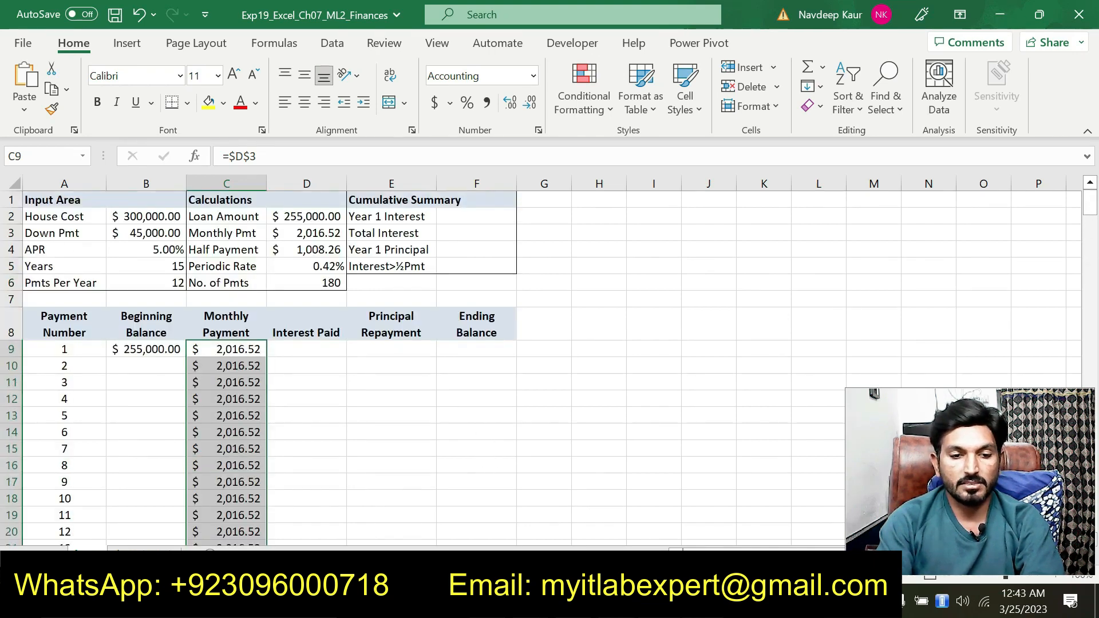
In the Word instructions, clear the highlight from step 3 and highlight step 4's instruction for cell D9 in turquoise
key("alt+Tab")
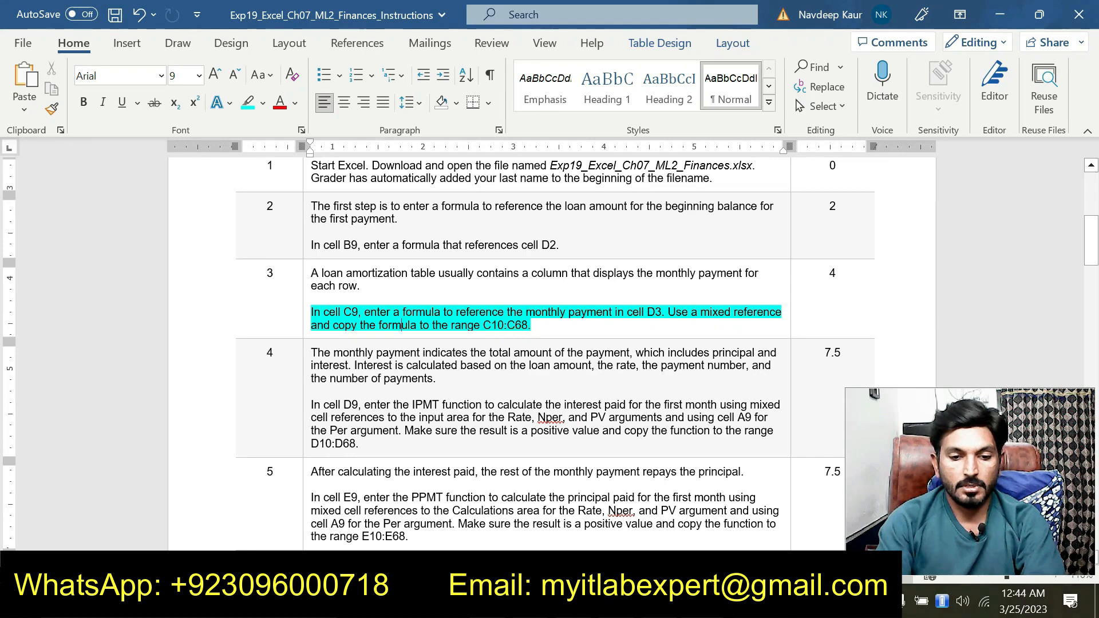
triple_click(362, 318)
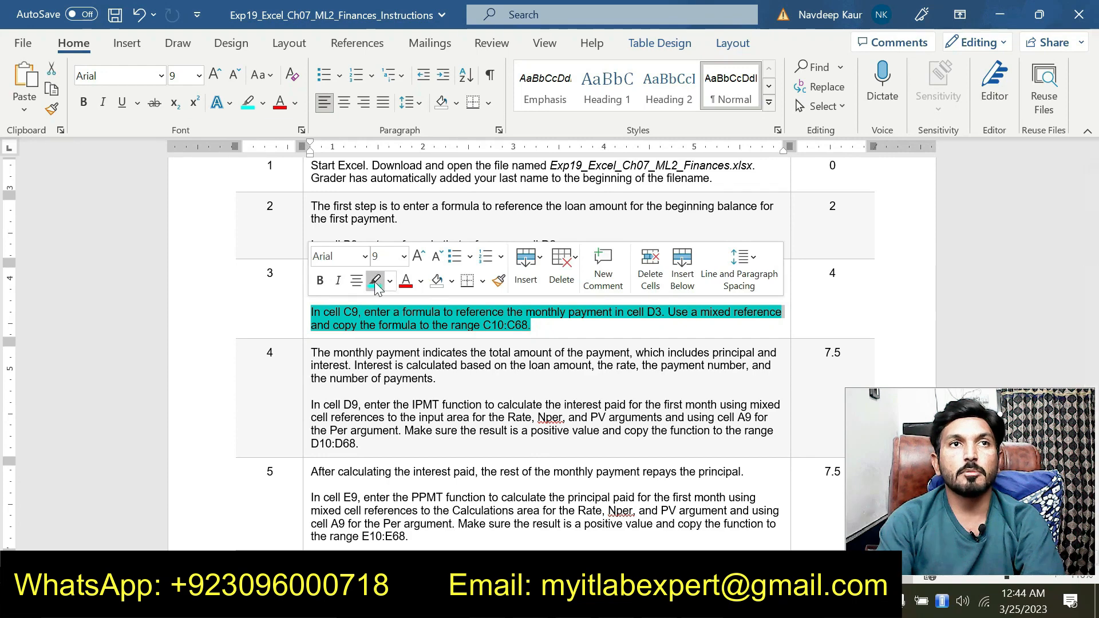
left_click(375, 280)
scroll(549, 343, "down", 1)
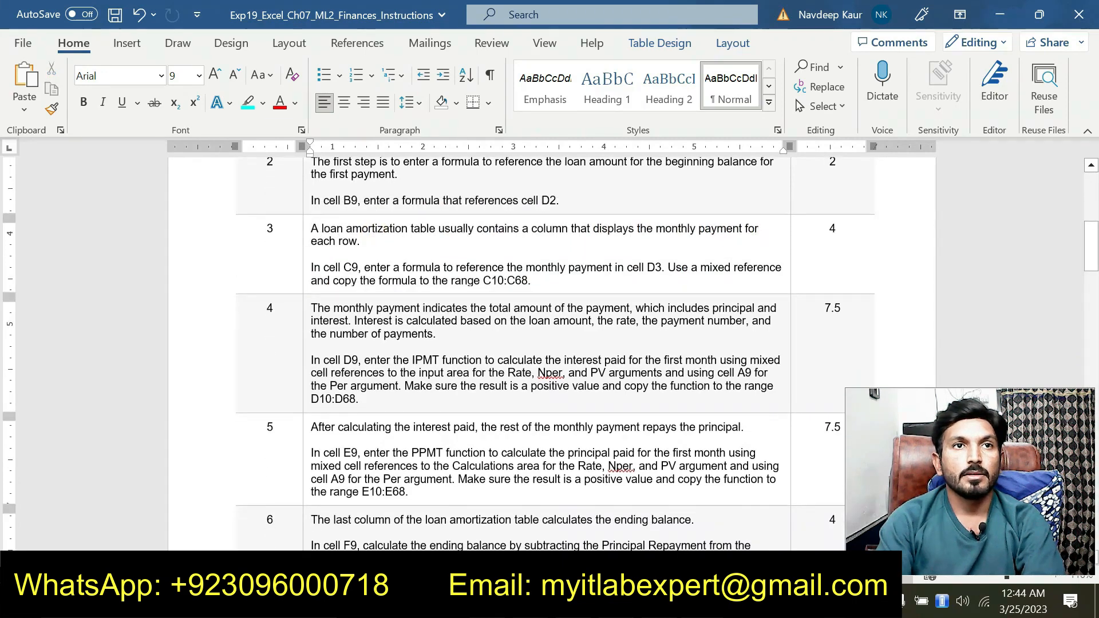
left_click_drag(360, 399, 312, 360)
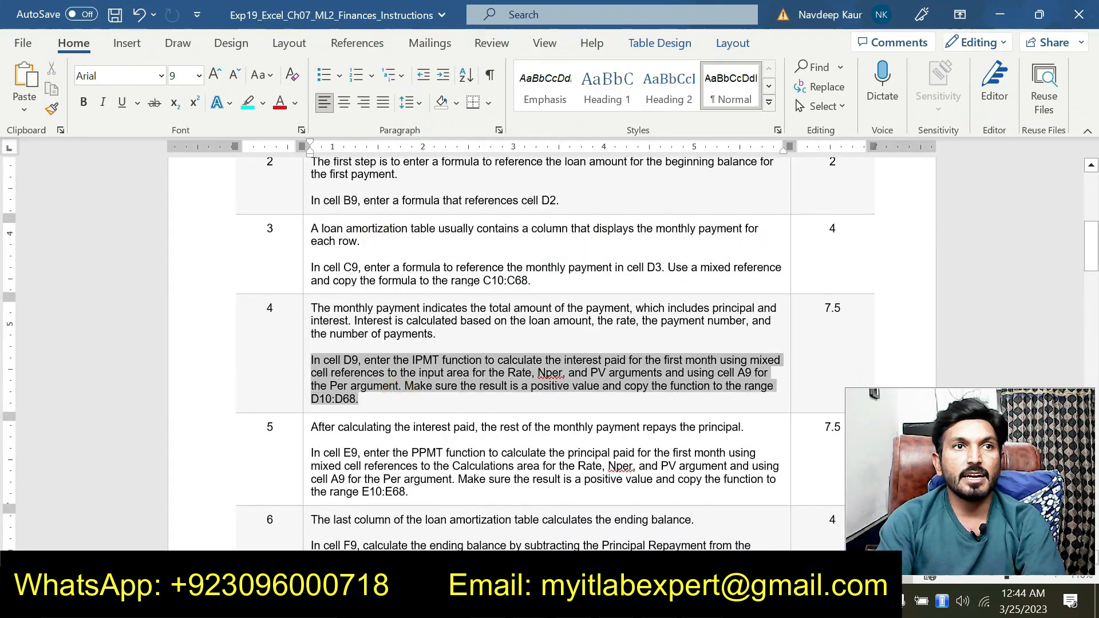
left_click(379, 337)
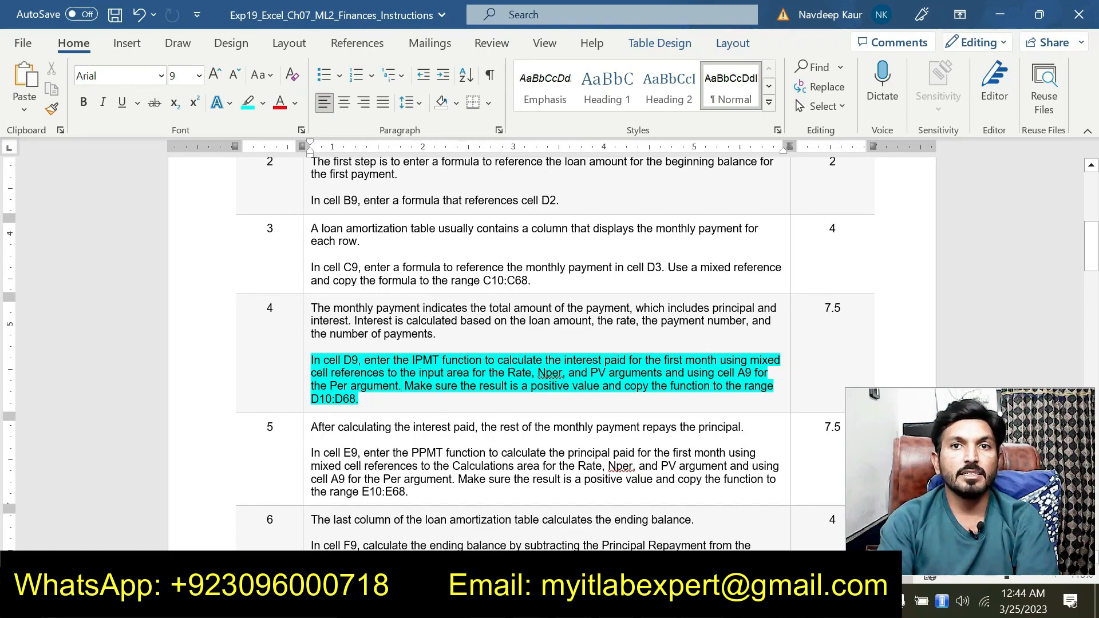
Switch to the Excel workbook, start an IPMT function in cell D9 and open its function arguments dialog clear of the input data
key("alt+Tab")
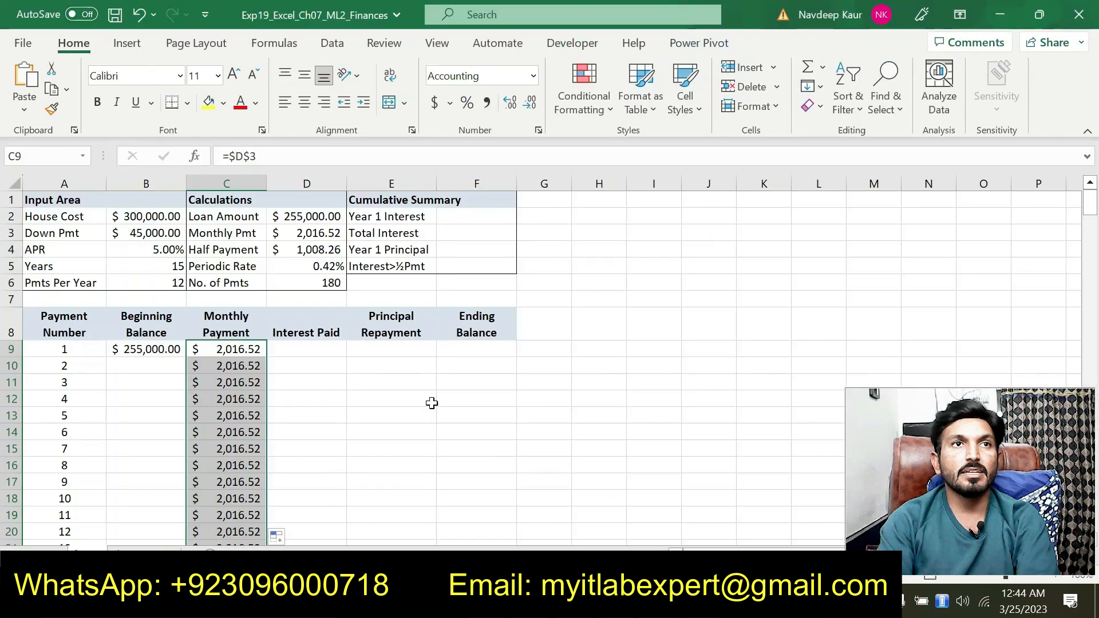
left_click(310, 350)
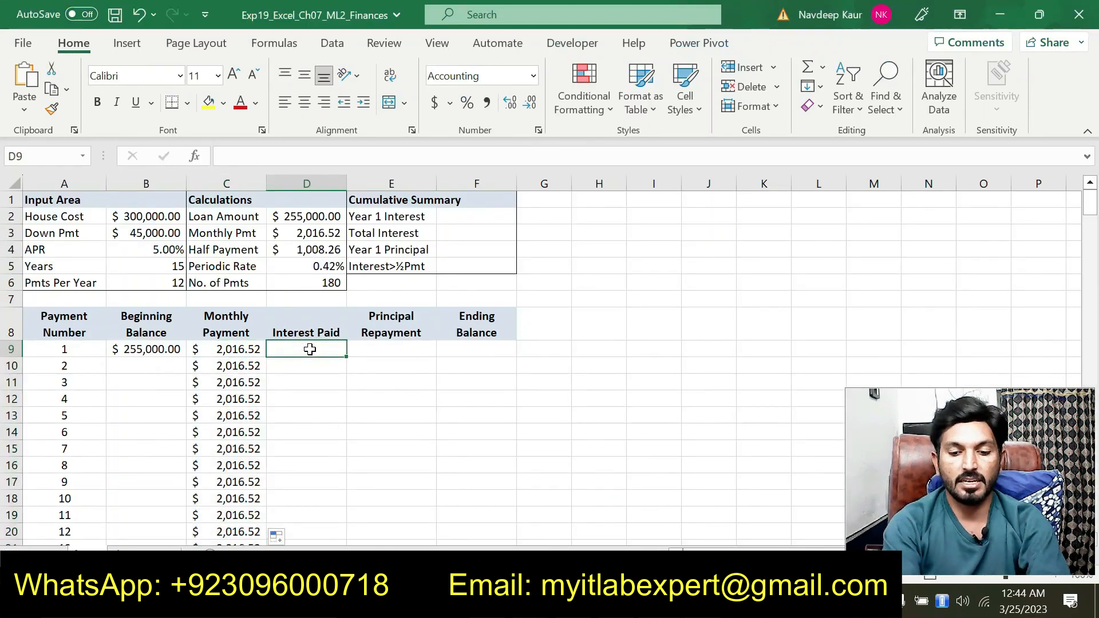
type("=")
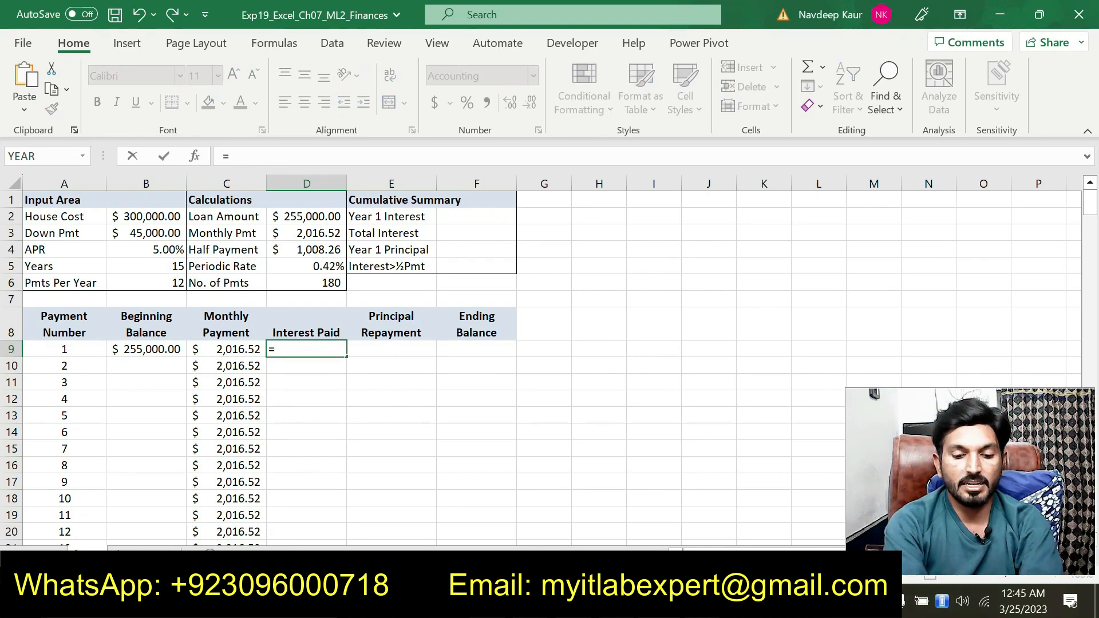
type("ip")
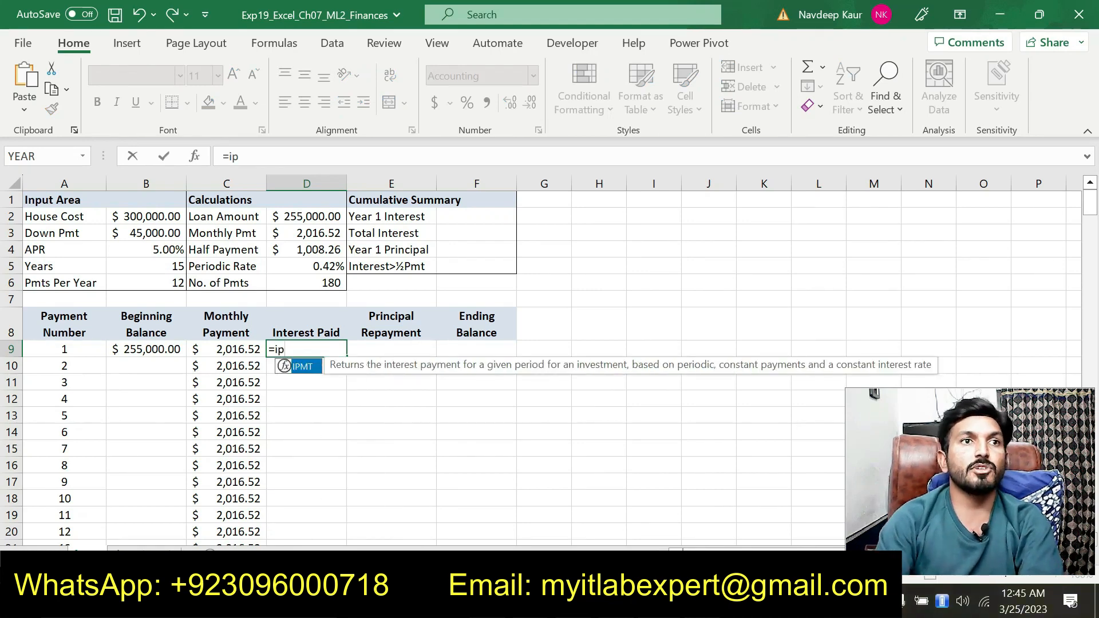
double_click(302, 367)
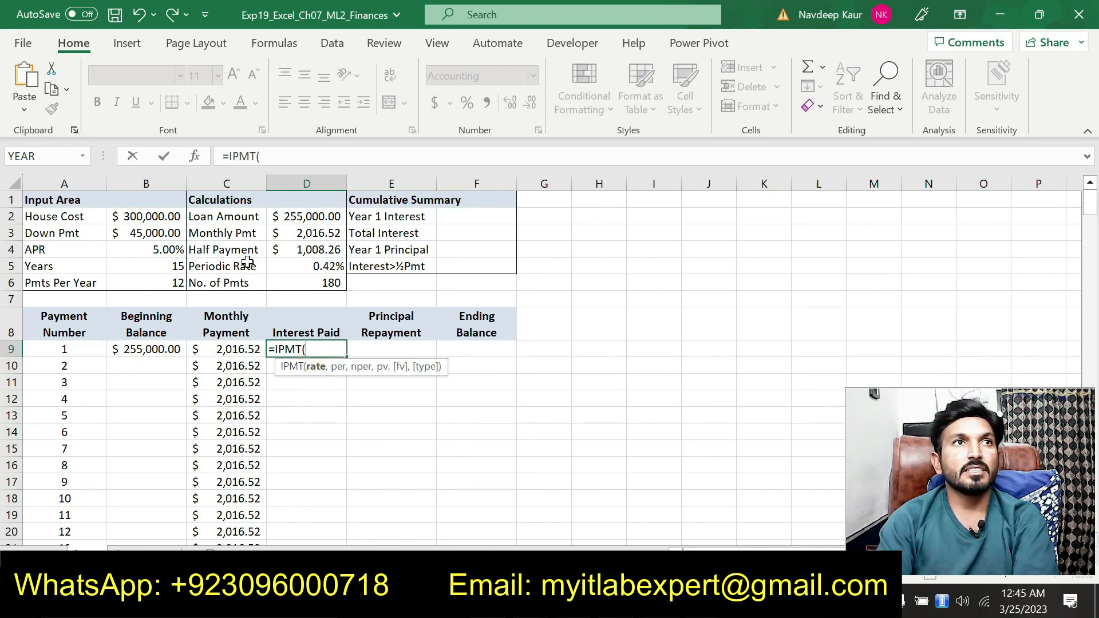
left_click(195, 155)
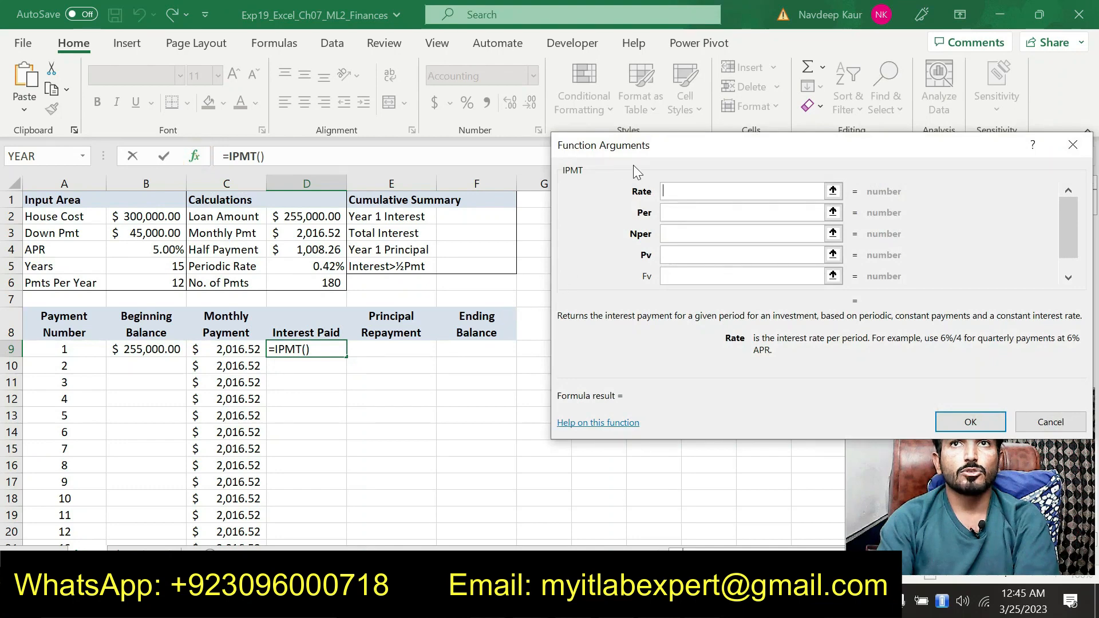
left_click_drag(642, 150, 570, 127)
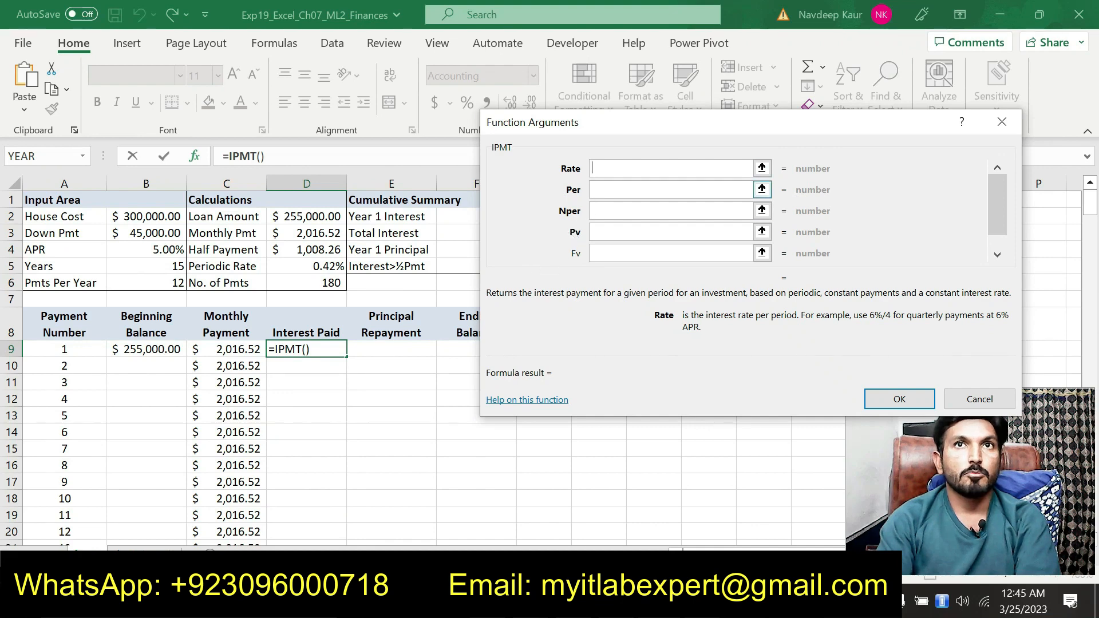
Recheck step 4 in the Word instructions, then set the IPMT Rate argument in Excel to $D$5
left_click(601, 190)
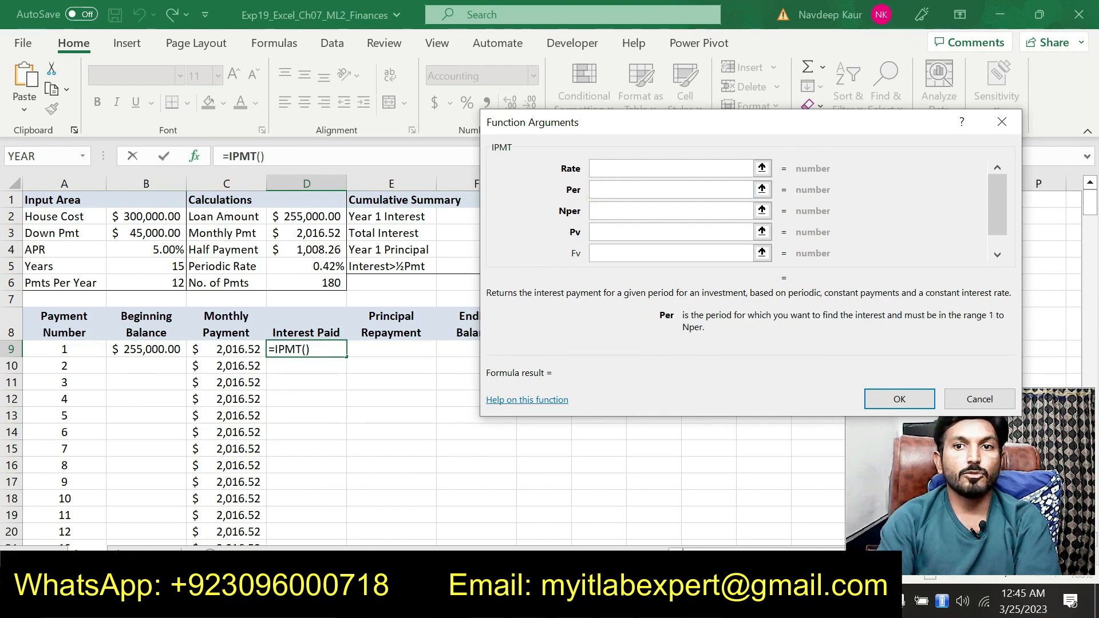
key("alt+Tab")
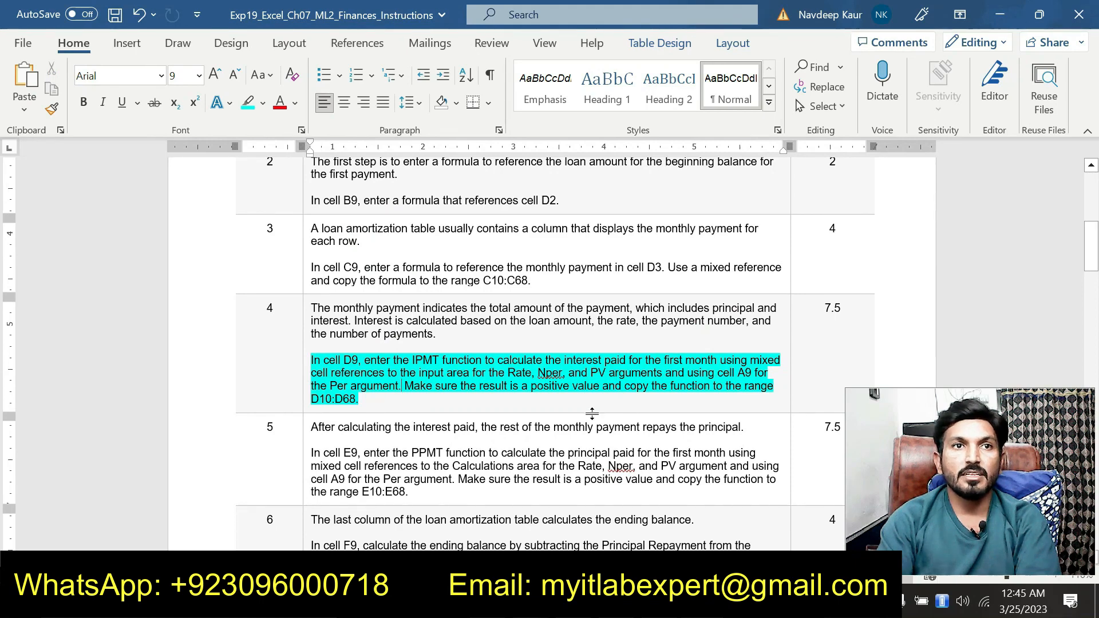
key("alt+Tab")
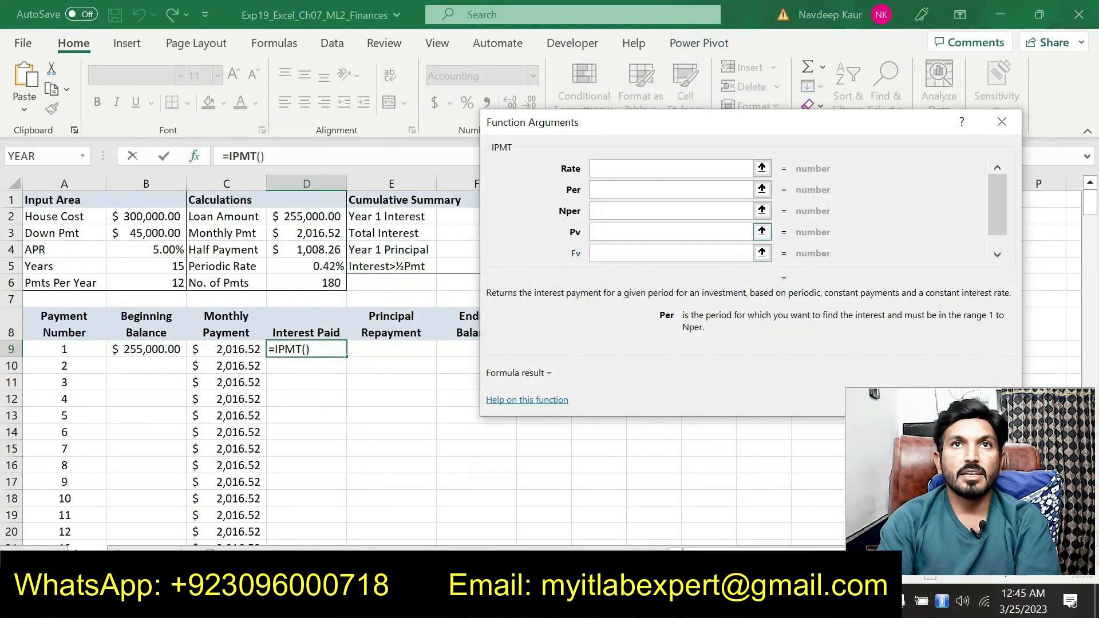
left_click(603, 233)
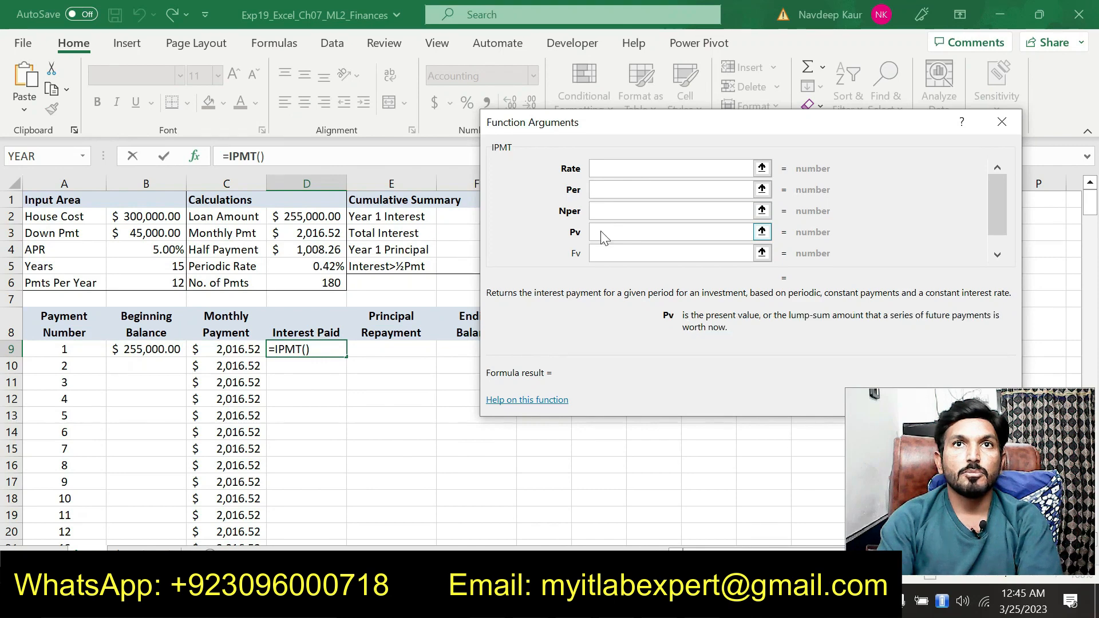
left_click(606, 167)
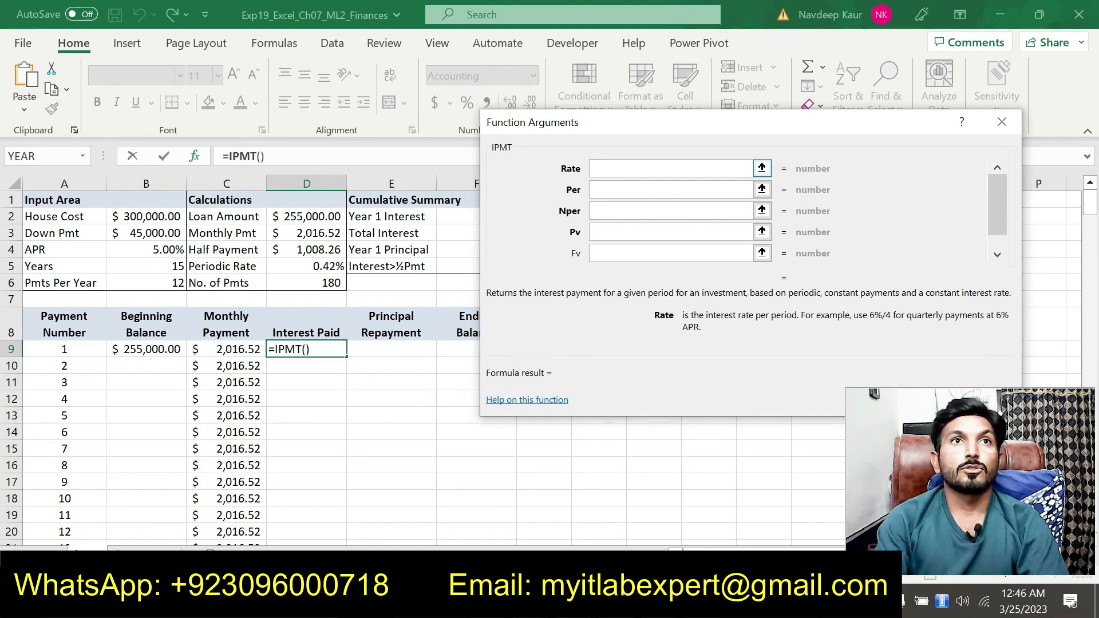
left_click(314, 269)
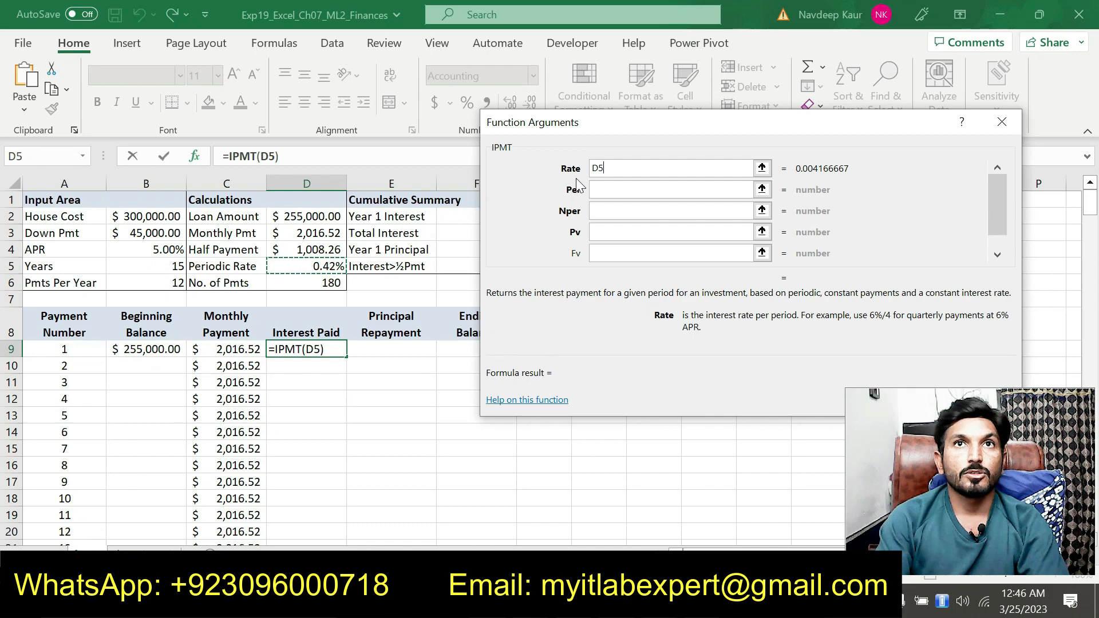
left_click(590, 169)
left_click(593, 170)
type("$")
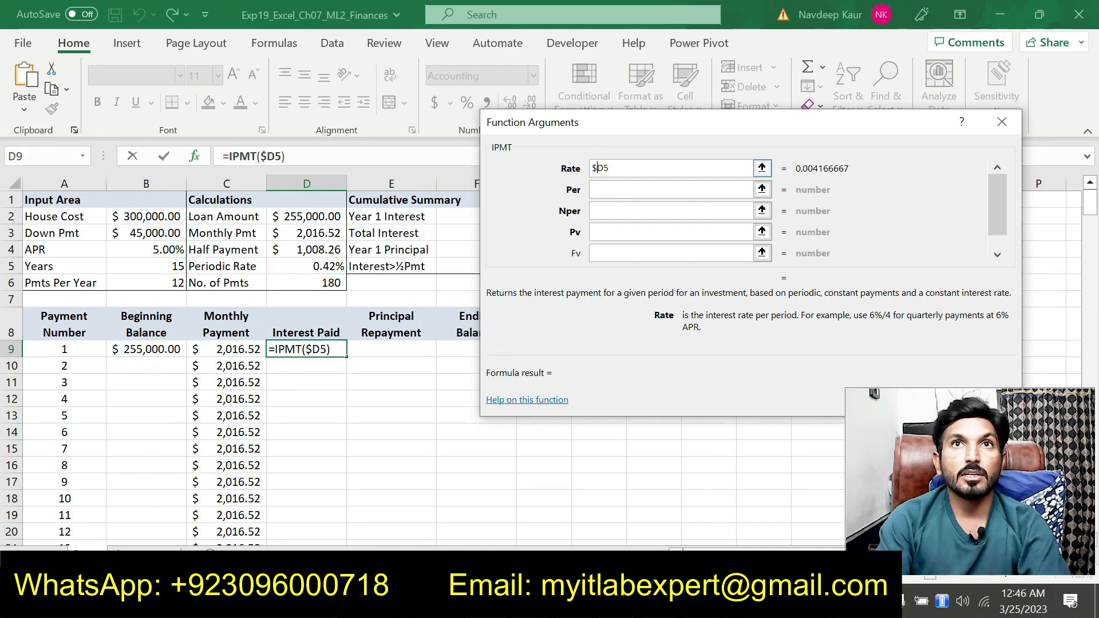
left_click(602, 170)
type("$")
Consult step 4 in the Word instructions again and set the IPMT Per argument in Excel to A9
left_click(601, 189)
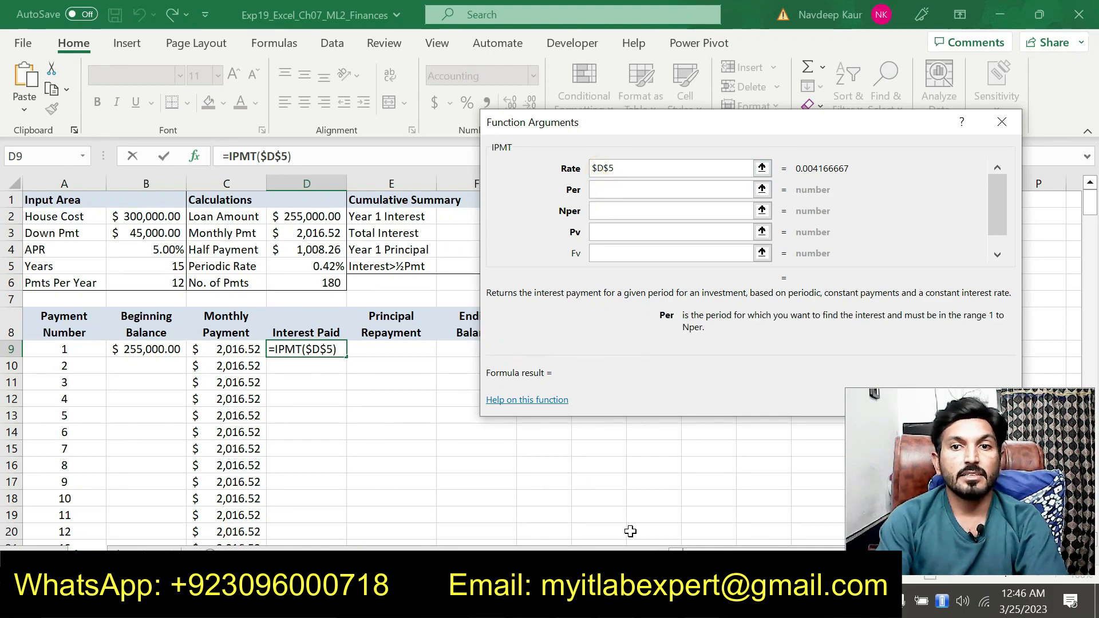
key("alt+Tab")
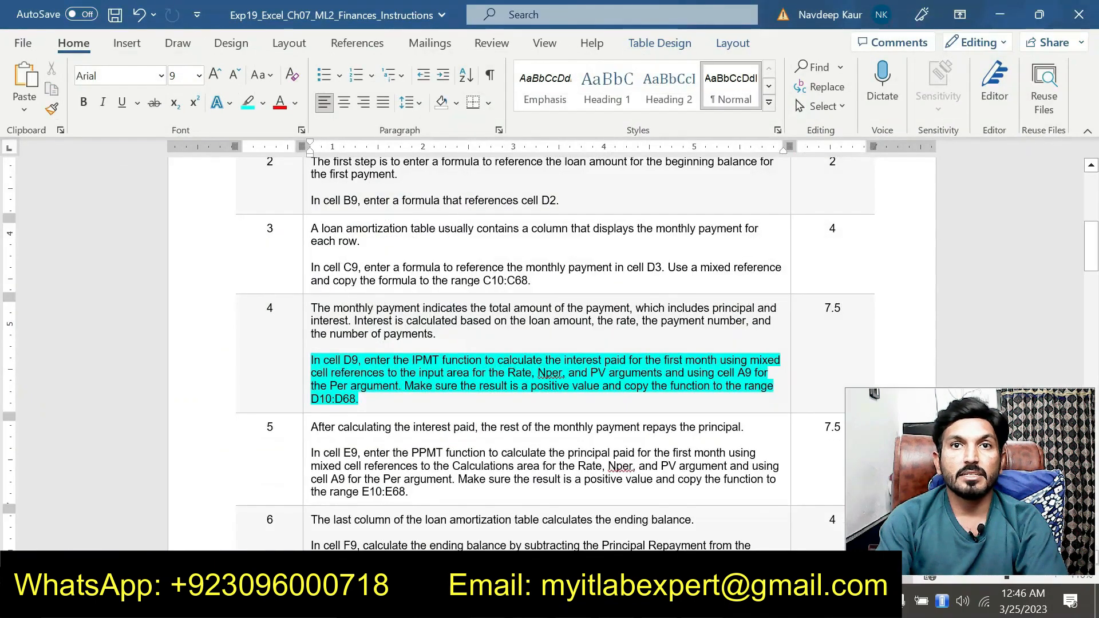
key("alt+Tab")
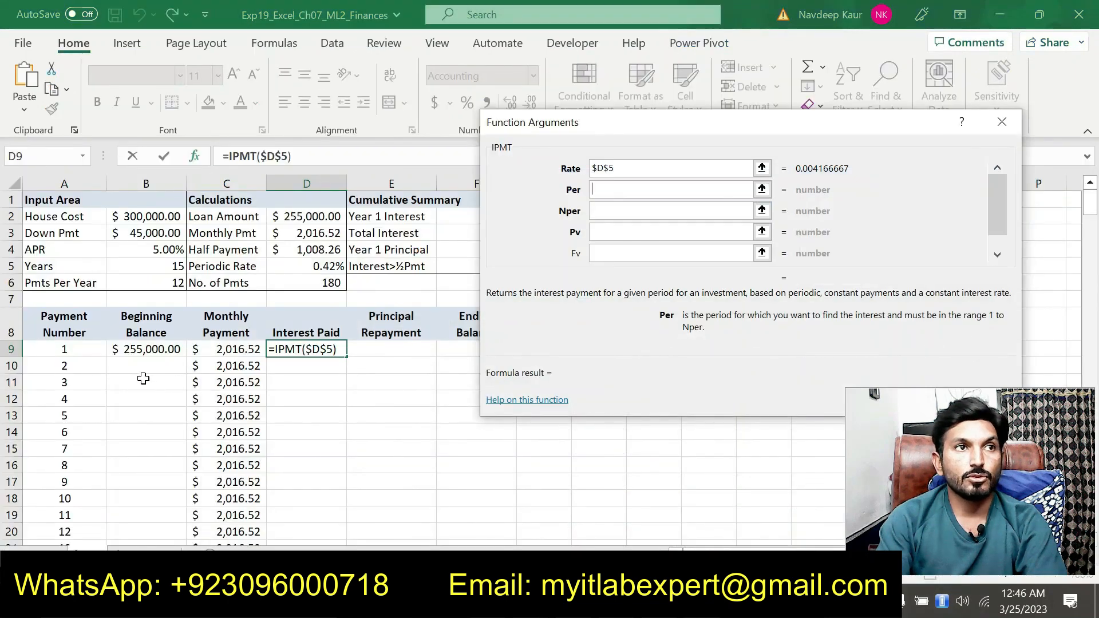
left_click(84, 351)
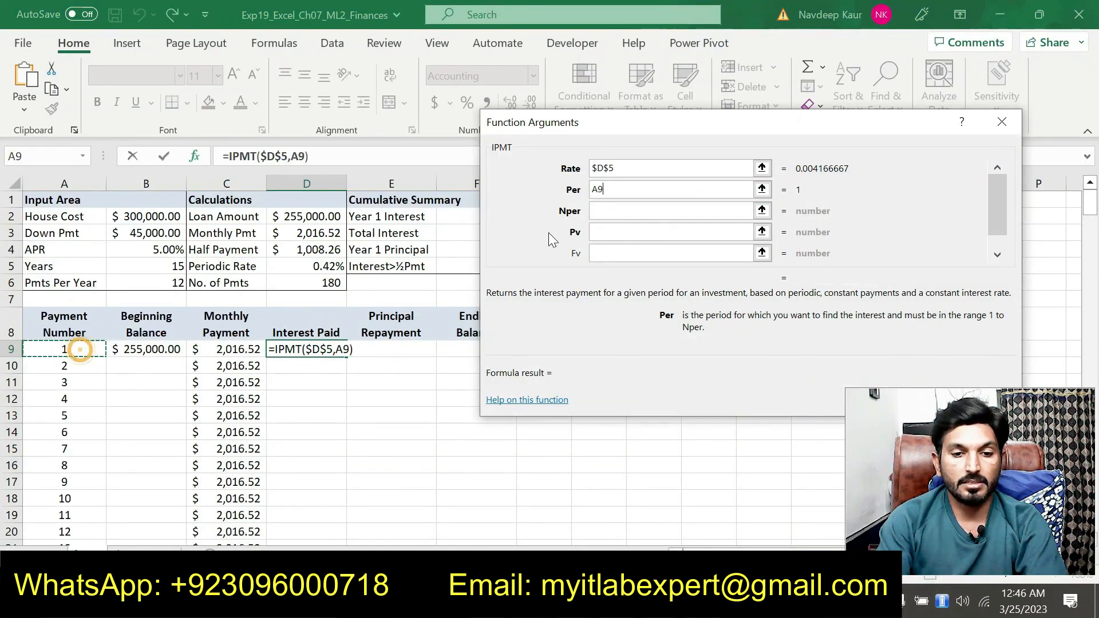
Set the IPMT Nper argument to the absolute reference $D$6
left_click(605, 205)
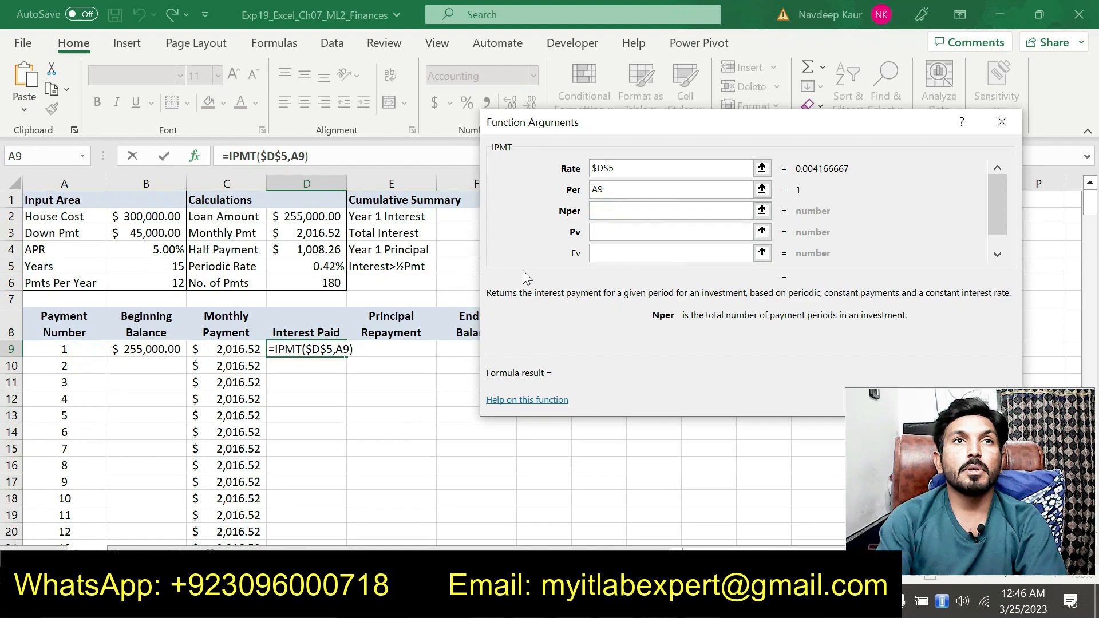
left_click(309, 283)
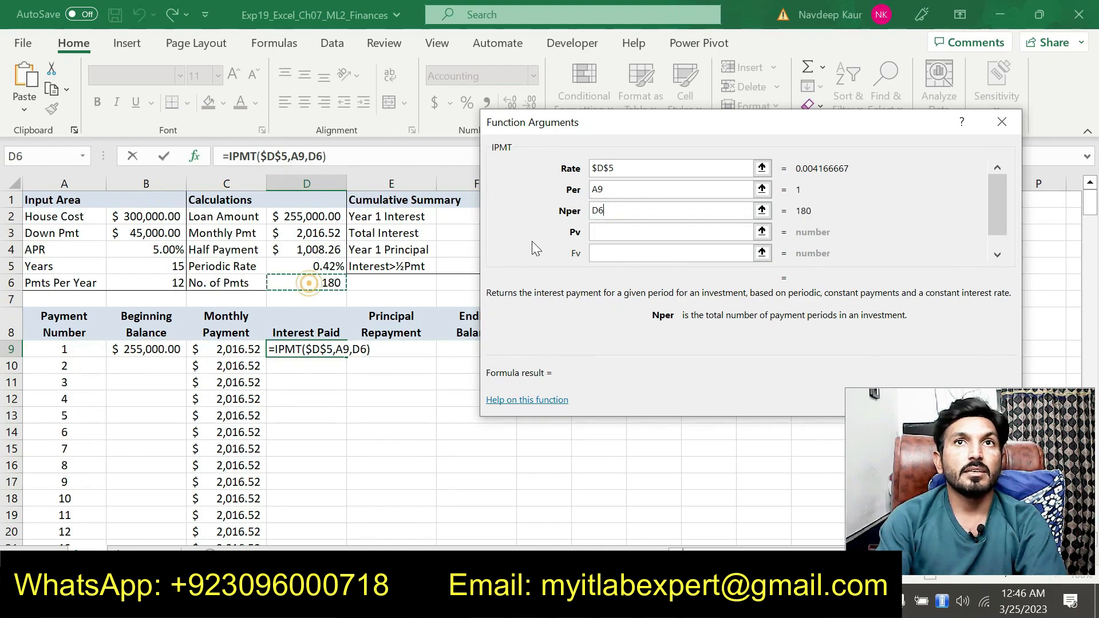
key("Tab")
left_click(593, 211)
type("$")
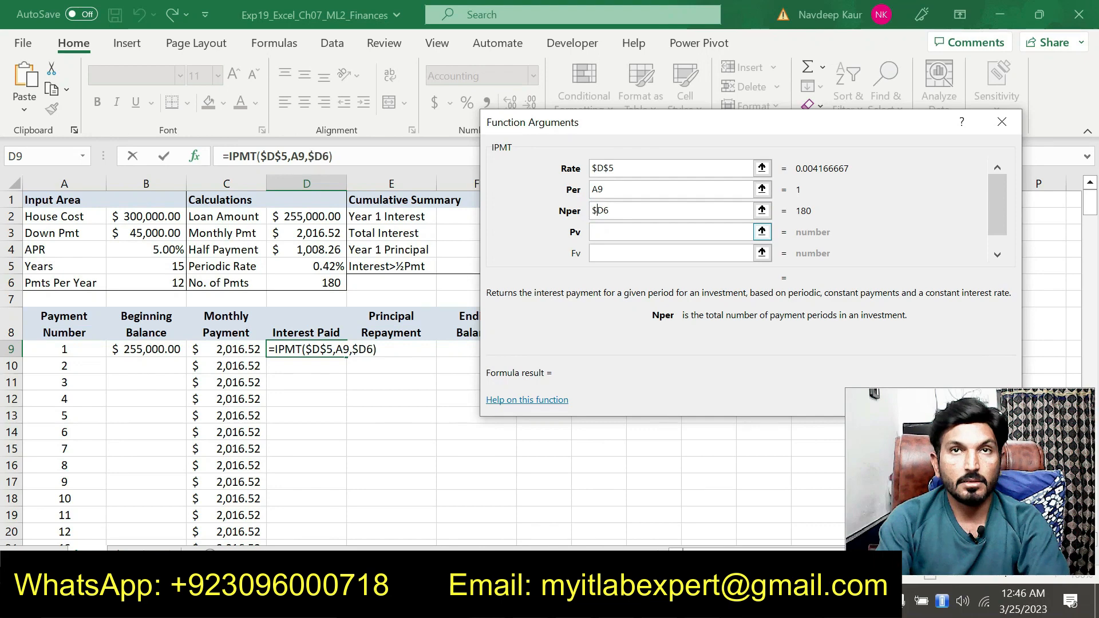
left_click(600, 211)
type("$")
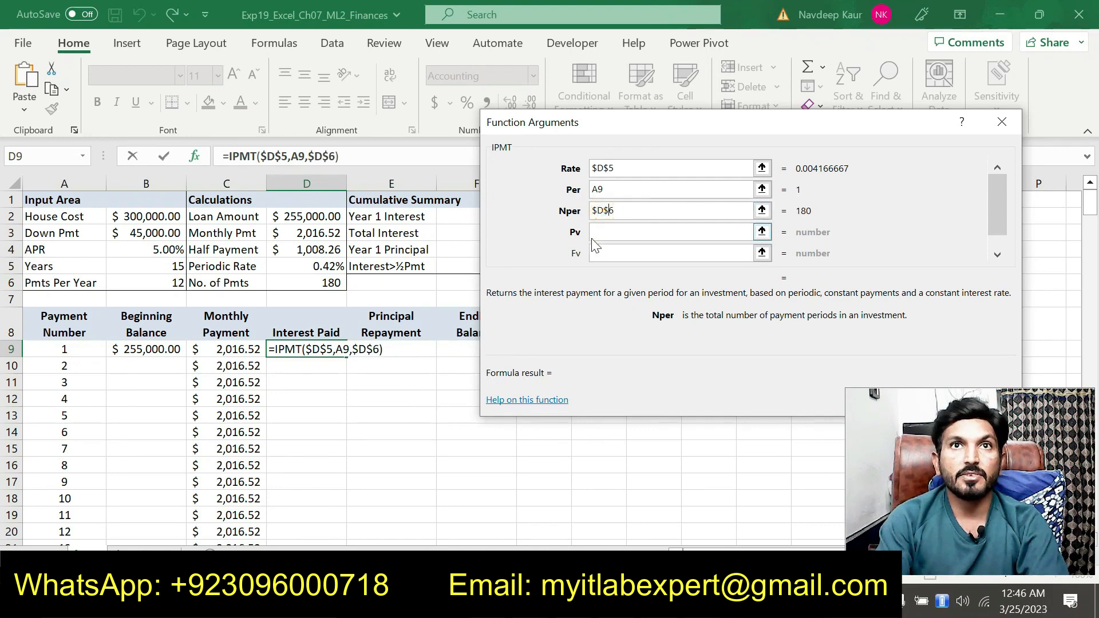
Set the IPMT Pv argument to the negative absolute reference -$B$9 and enter the finished function in cell D9
left_click(599, 232)
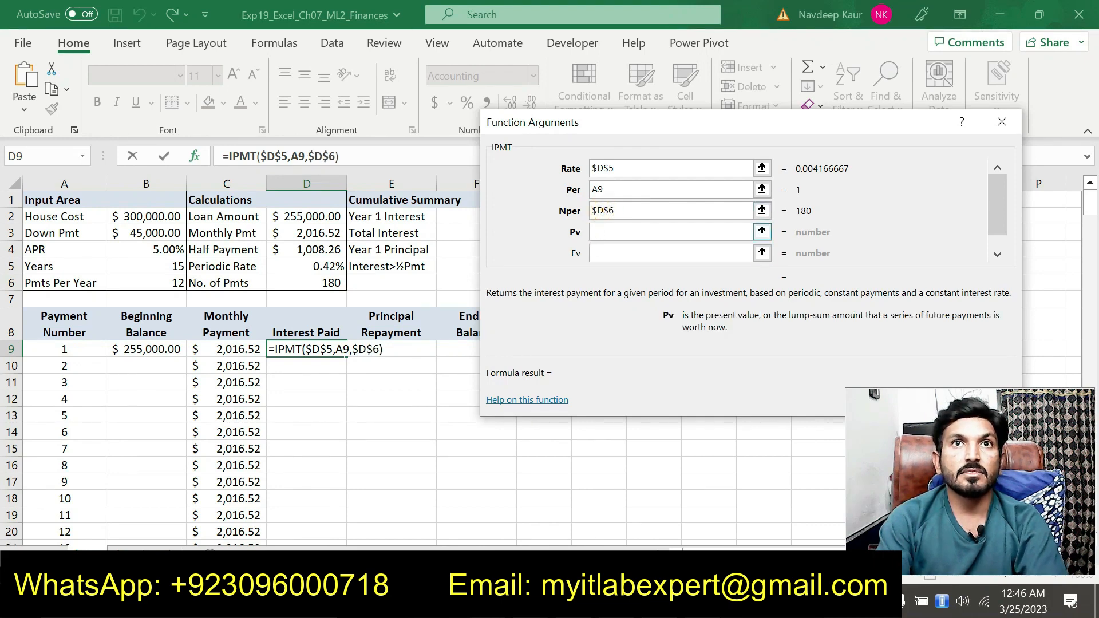
left_click(151, 351)
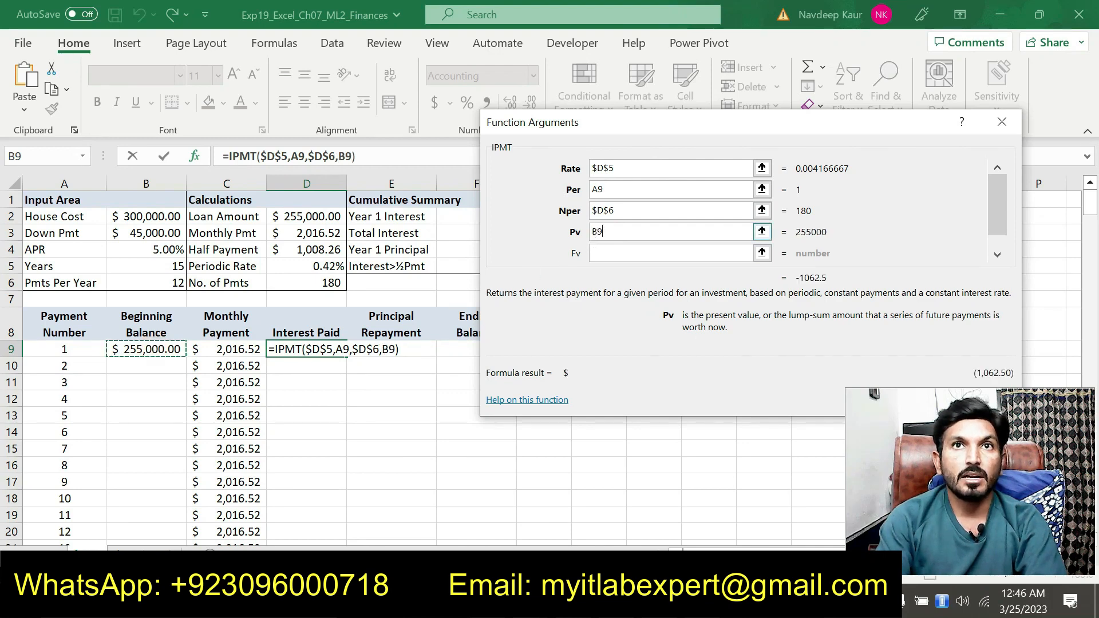
left_click(598, 232)
type("$")
left_click(602, 231)
type("$")
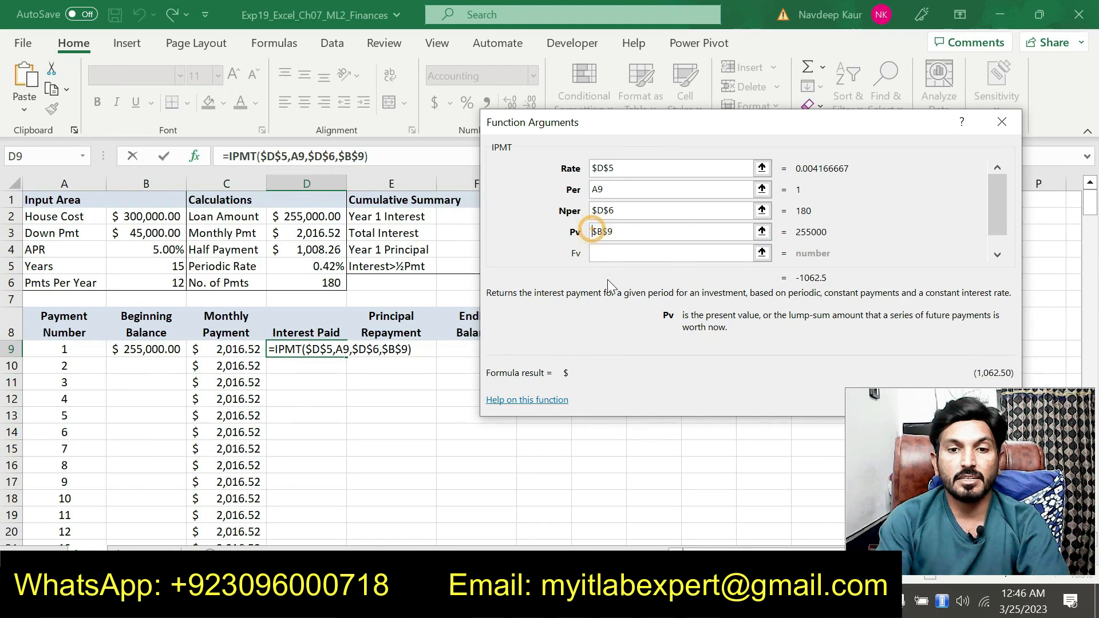
type("-")
left_click_drag(680, 128, 568, 94)
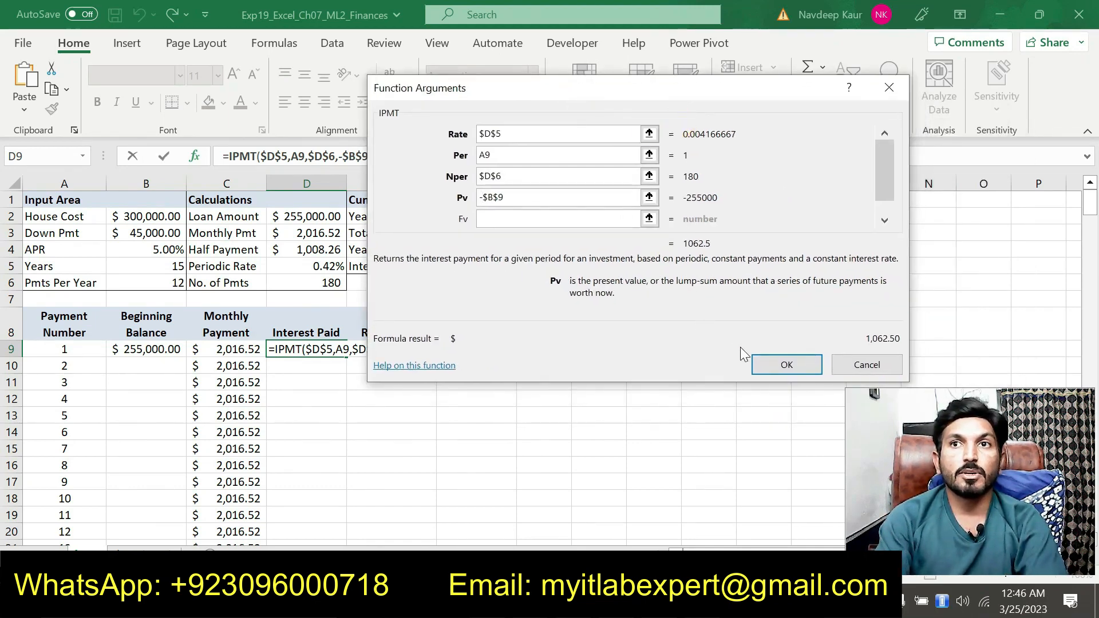
left_click(762, 360)
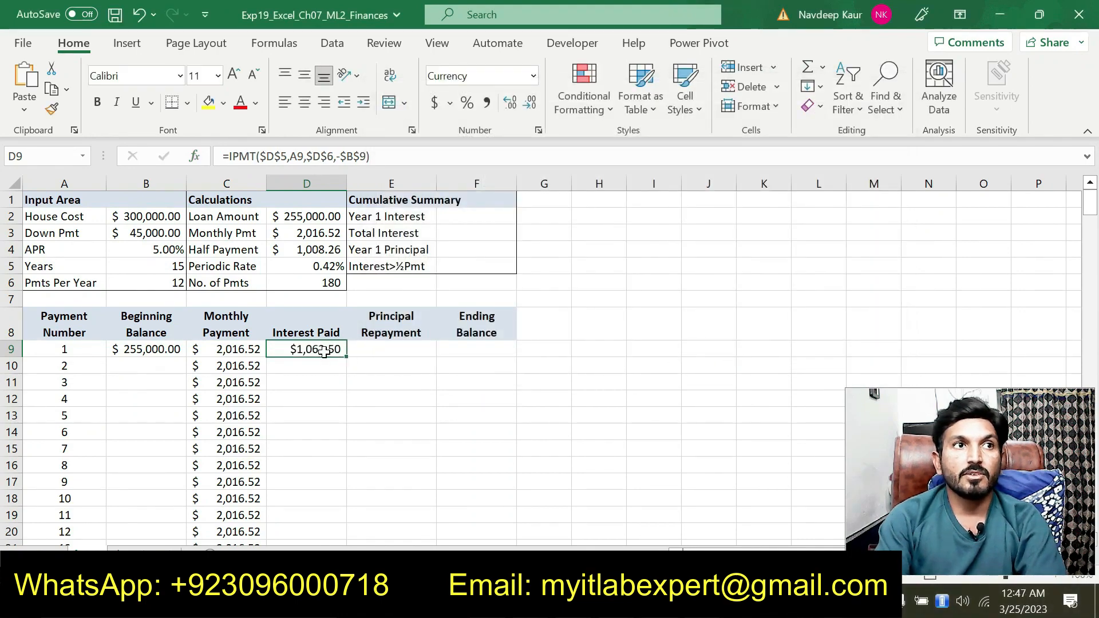
Check the copy range in step 4 of the Word instructions, then copy the Excel IPMT formula from D9 down to D68
key("alt+Tab")
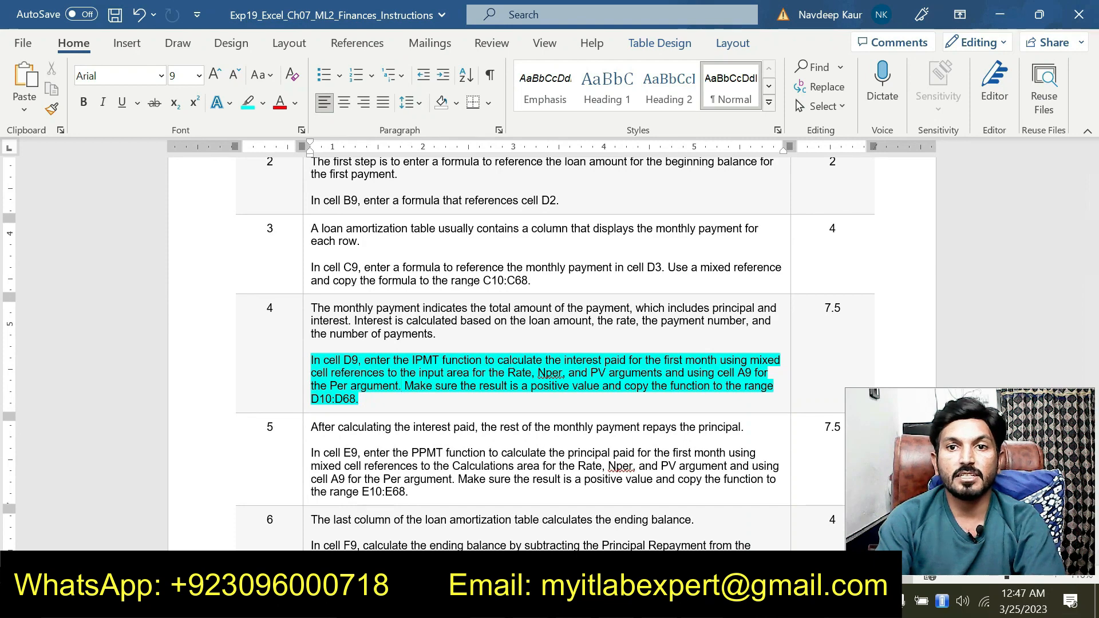
key("alt+Tab")
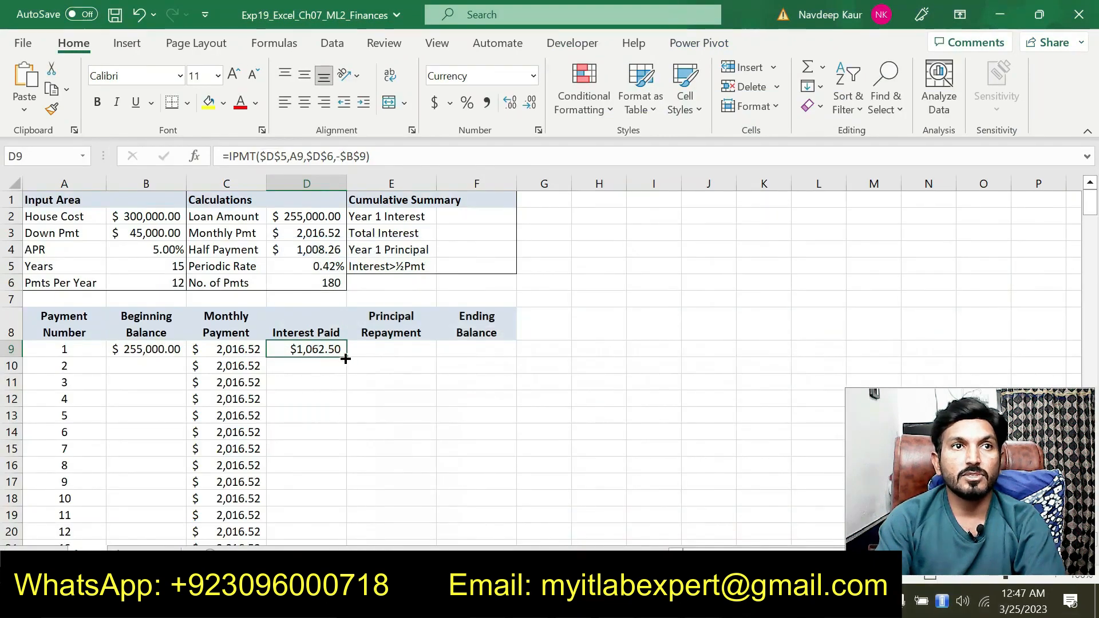
left_click_drag(346, 358, 347, 384)
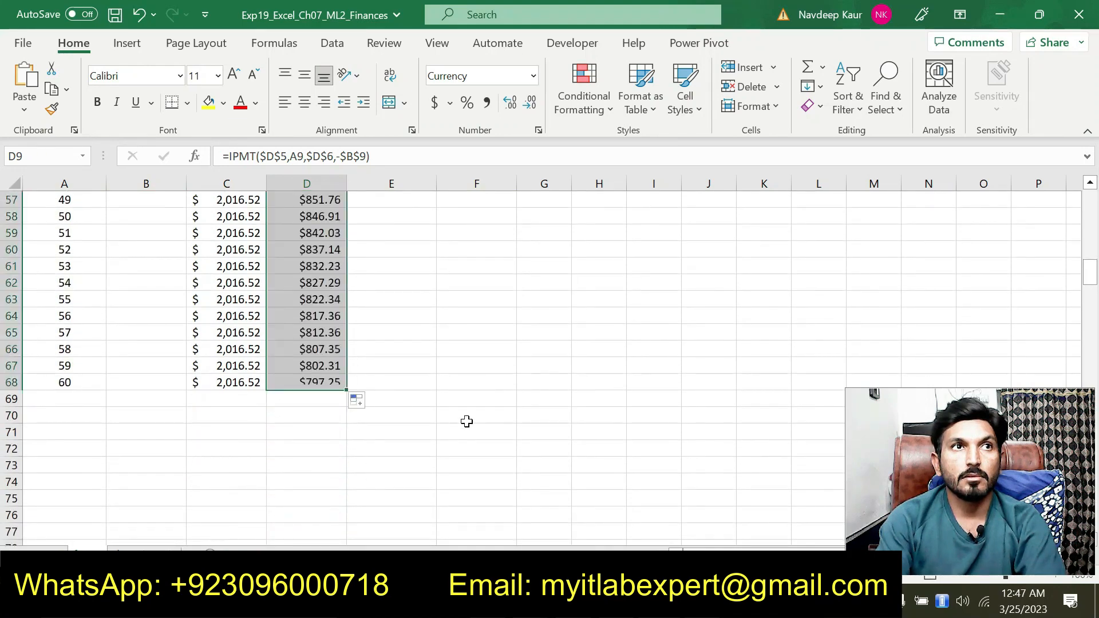
scroll(467, 421, "up", 5)
scroll(467, 421, "up", 4)
scroll(476, 423, "up", 4)
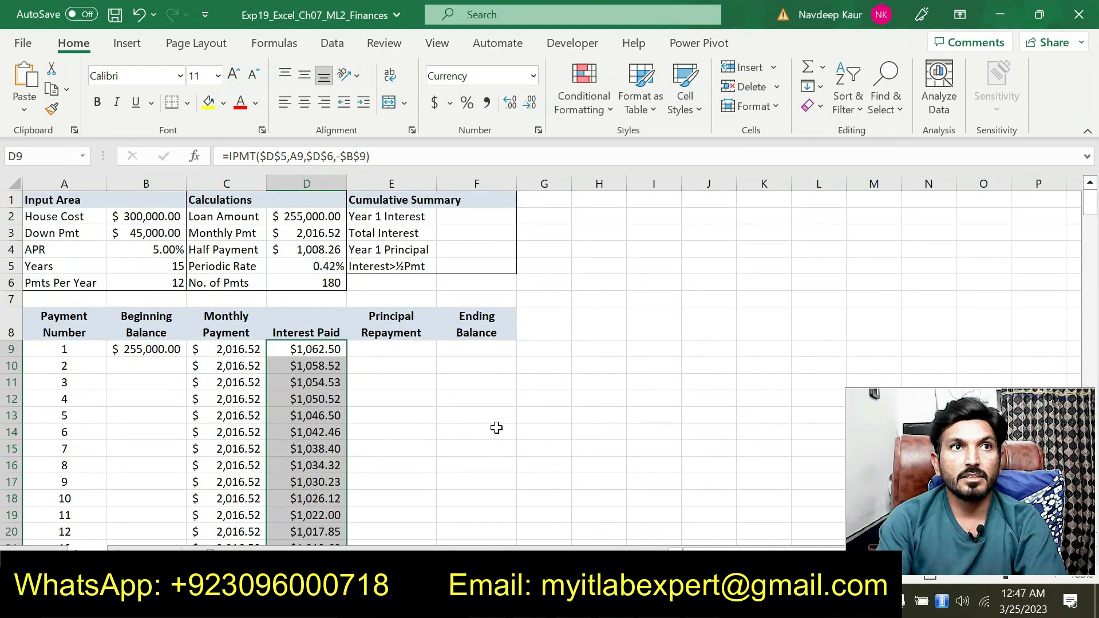
Switch to the Word instructions and remove the highlighting from the completed step 4 paragraph about cell D9
key("alt+Tab")
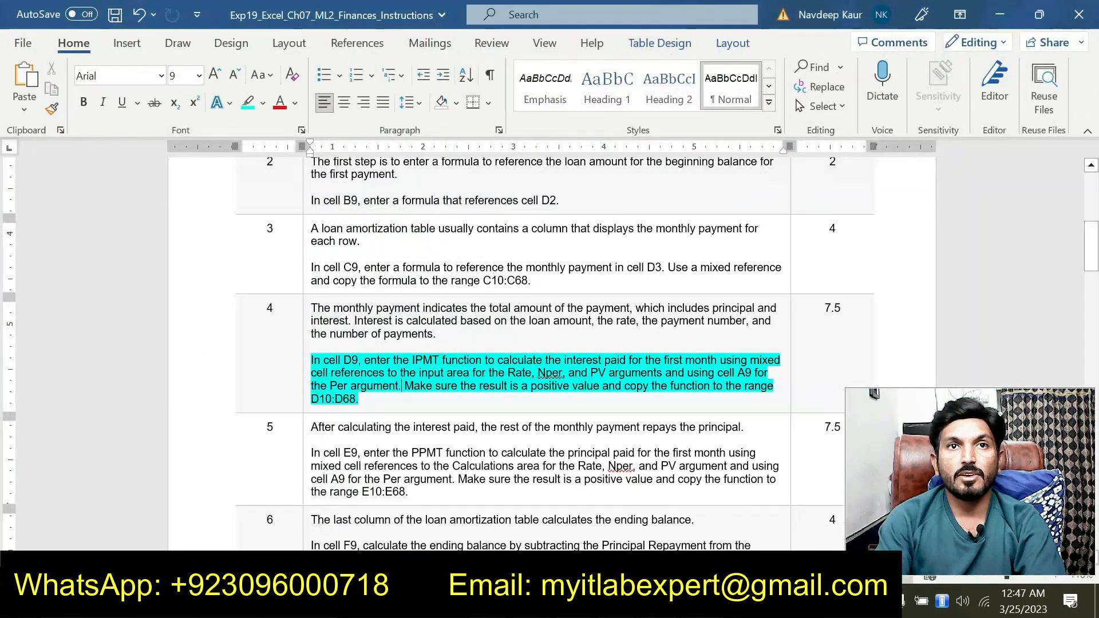
left_click_drag(407, 401, 312, 361)
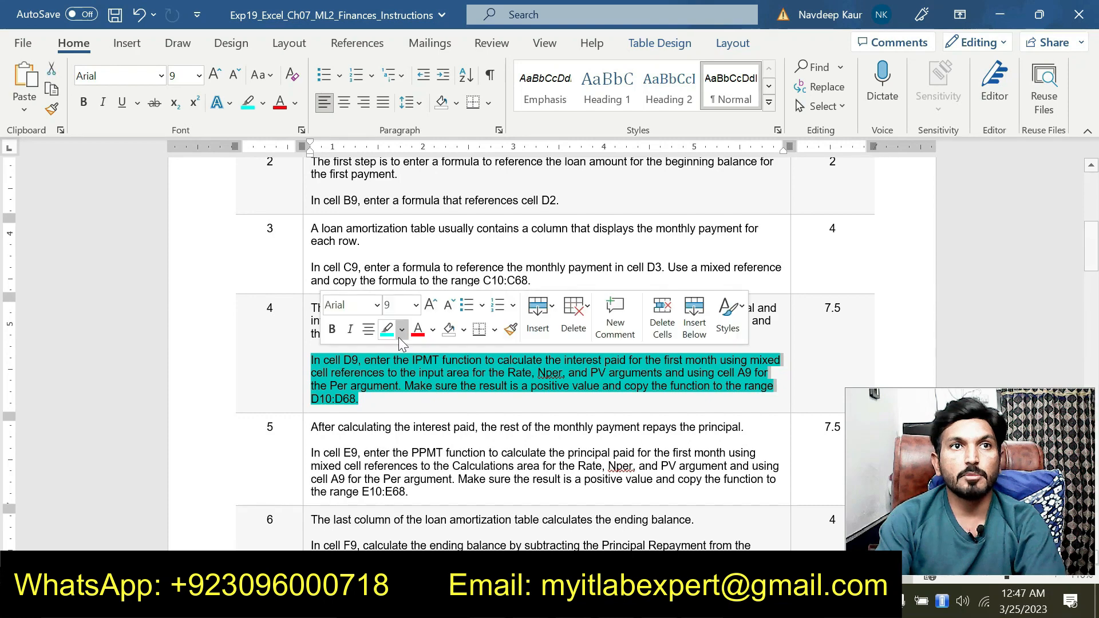
left_click(388, 331)
left_click(395, 399)
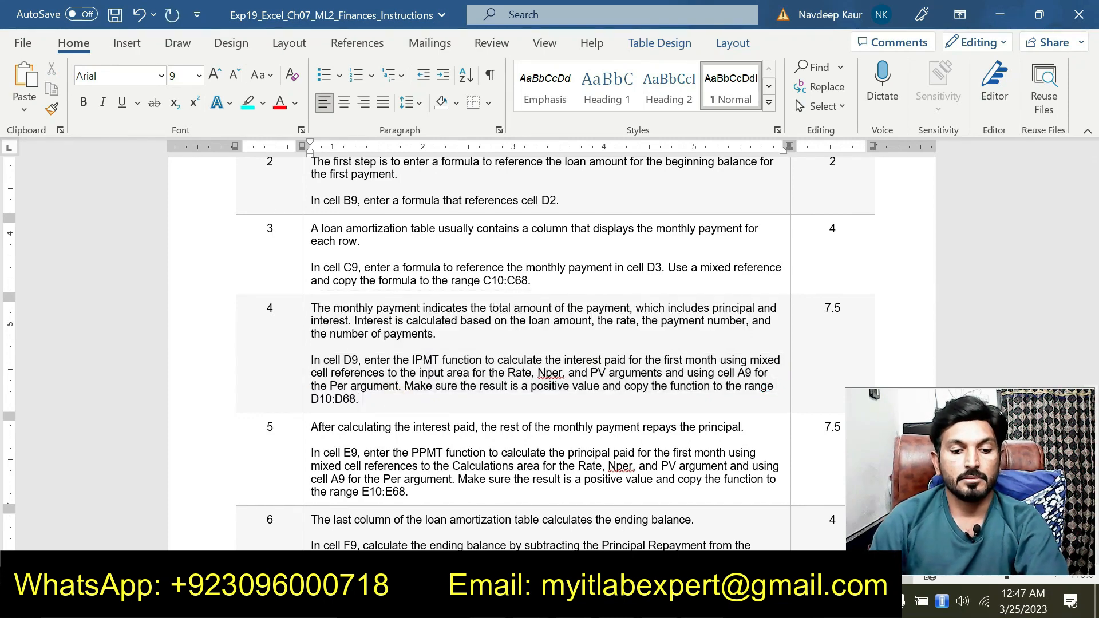
key("F7")
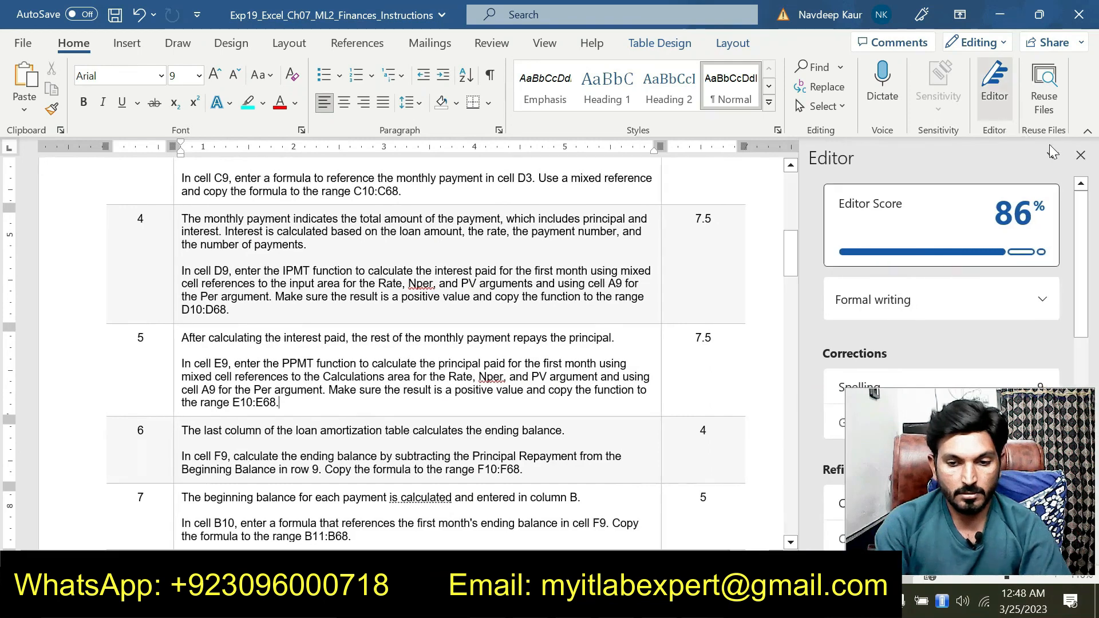
left_click(1081, 155)
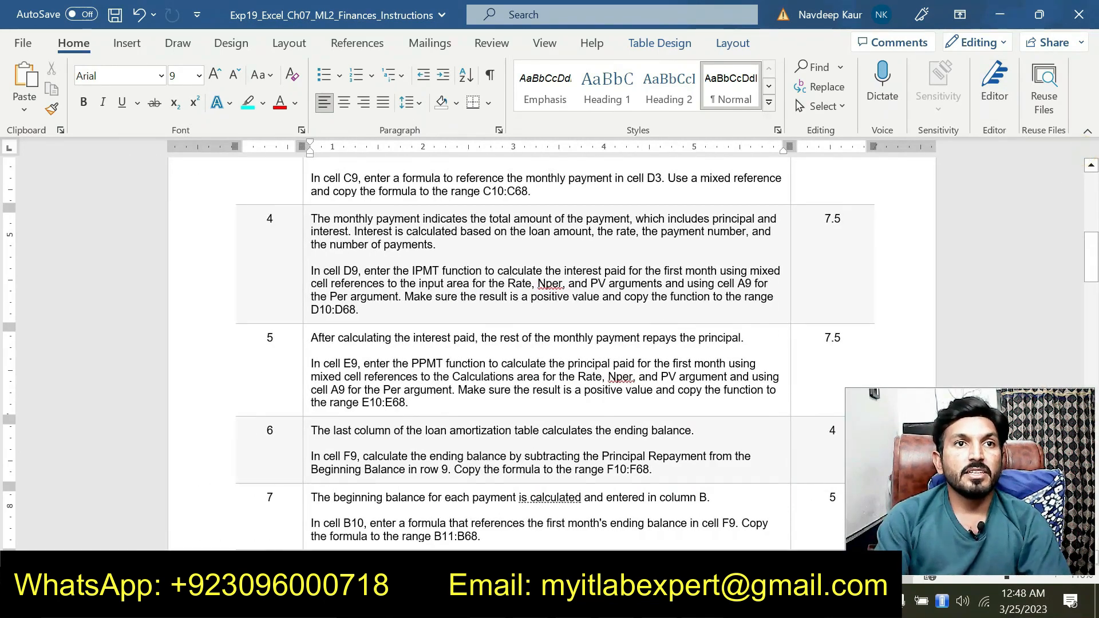
Highlight the step 5 paragraph about the PPMT function in cell E9 in turquoise and read its requirements
left_click_drag(324, 364, 420, 405)
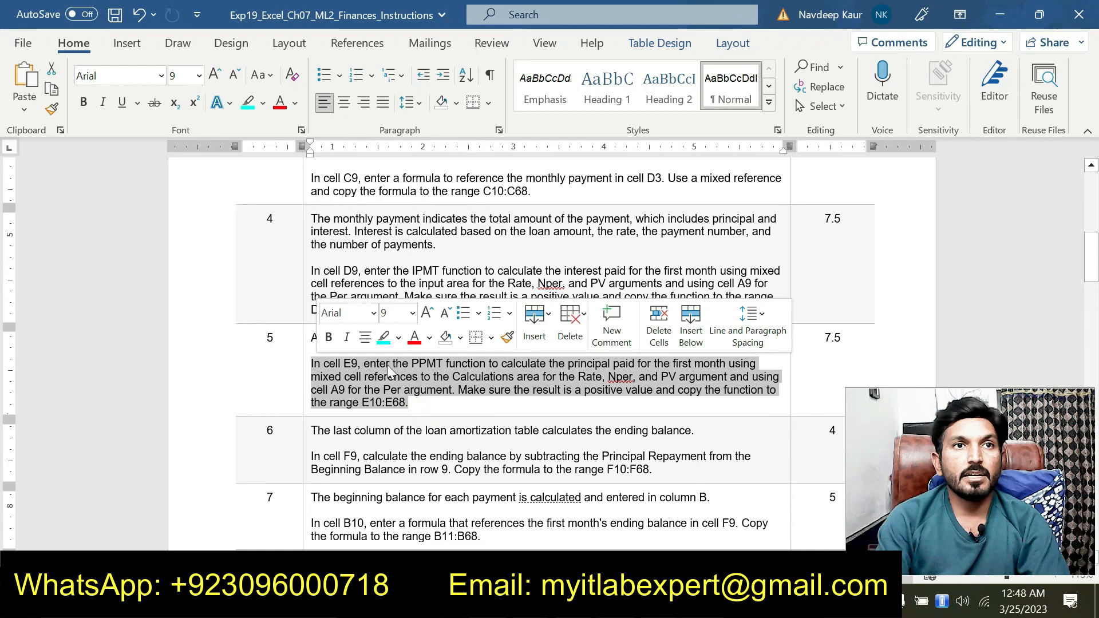
left_click(384, 337)
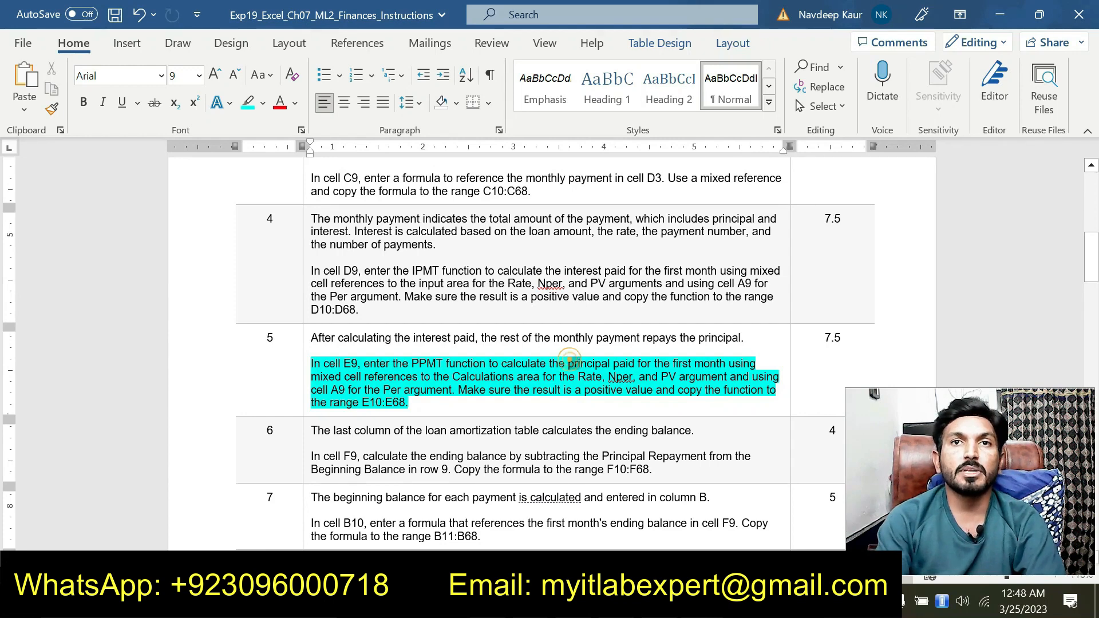
left_click_drag(569, 362, 569, 349)
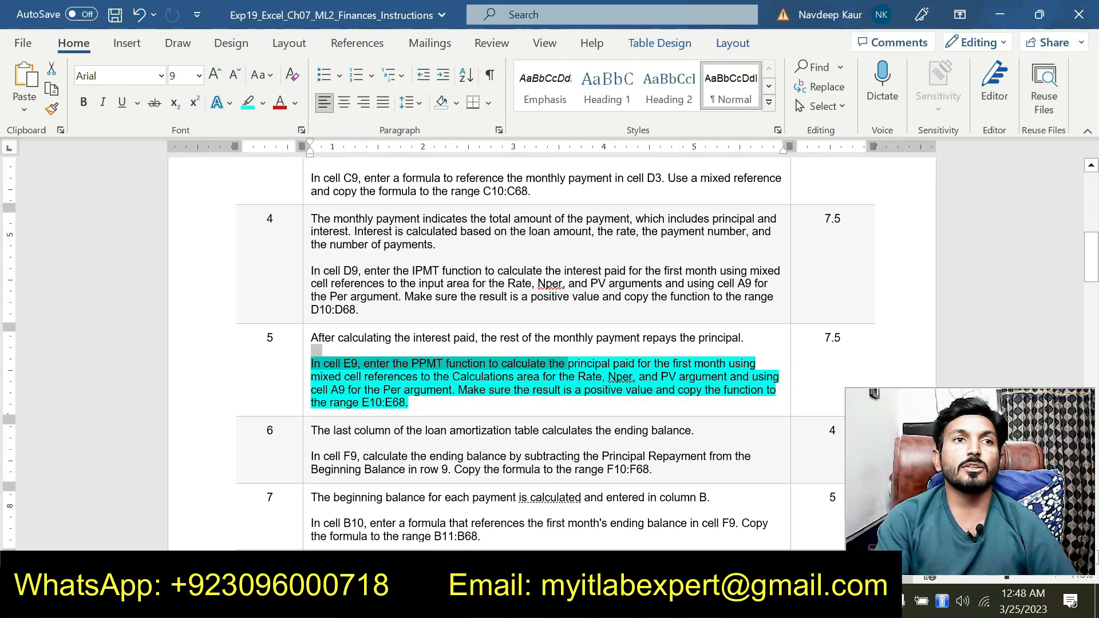
left_click(489, 410)
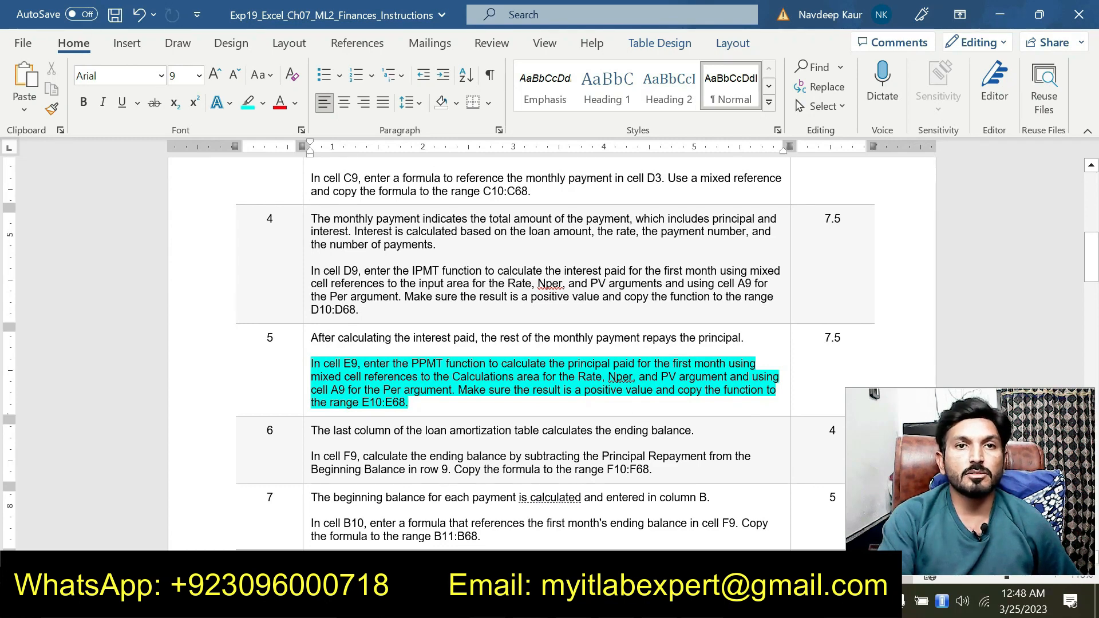
Switch to the Excel workbook, start a PPMT function in cell E9 and open its function arguments dialog clear of the Calculations area
key("alt+Tab")
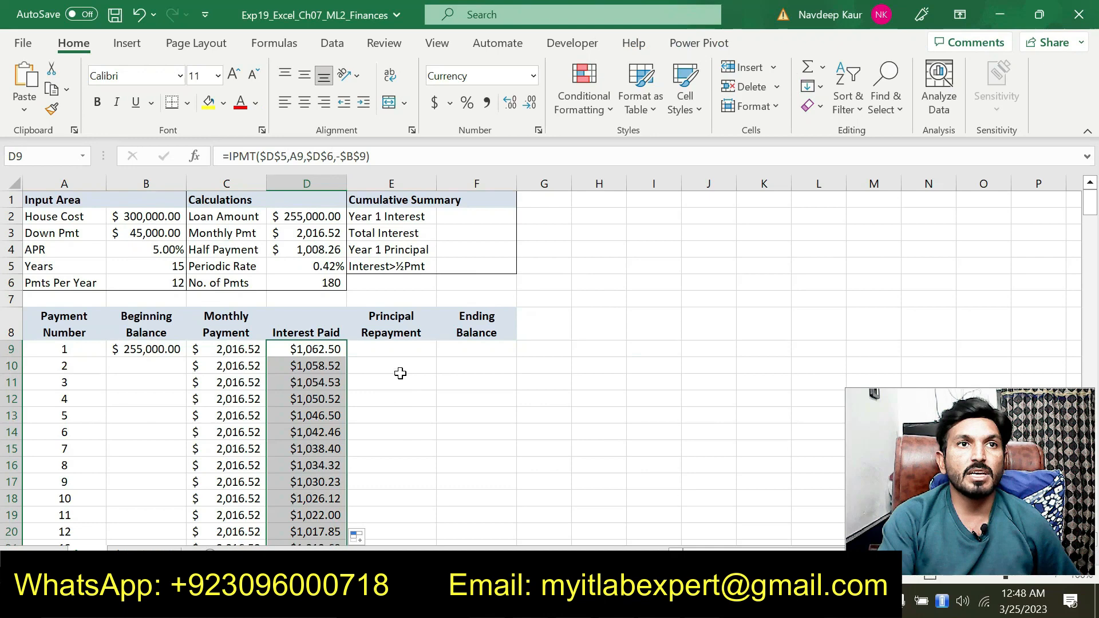
left_click(395, 349)
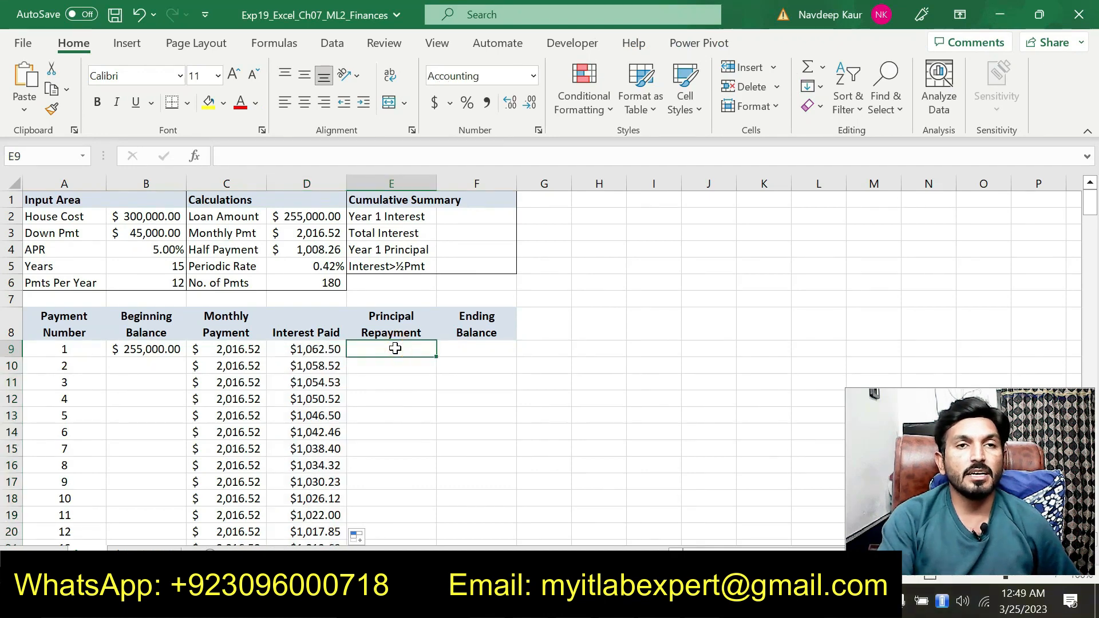
type("=")
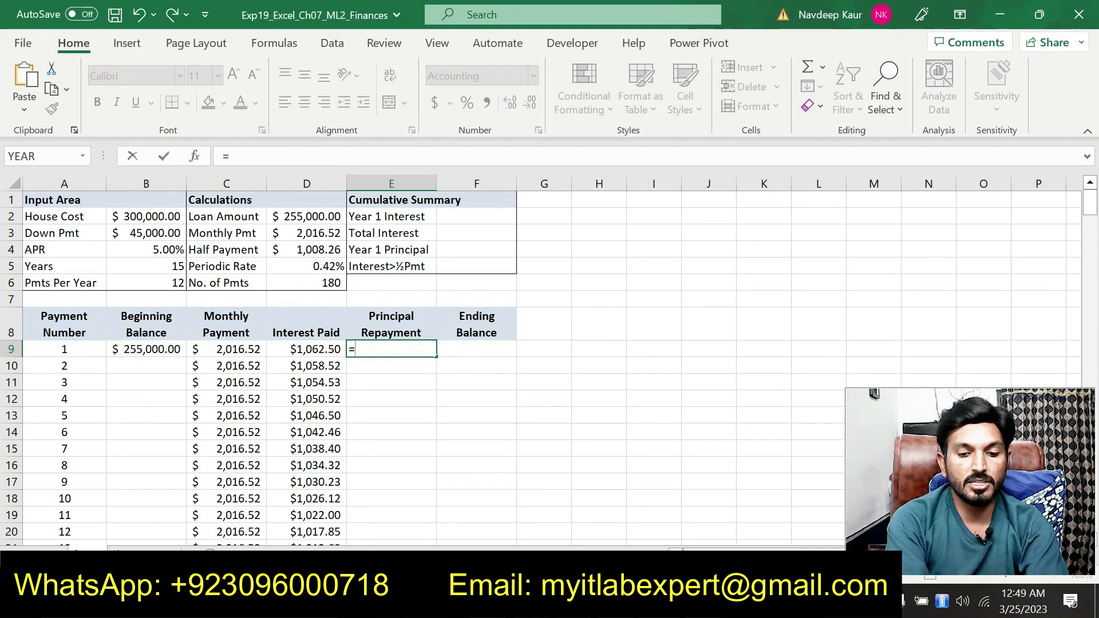
type("pp")
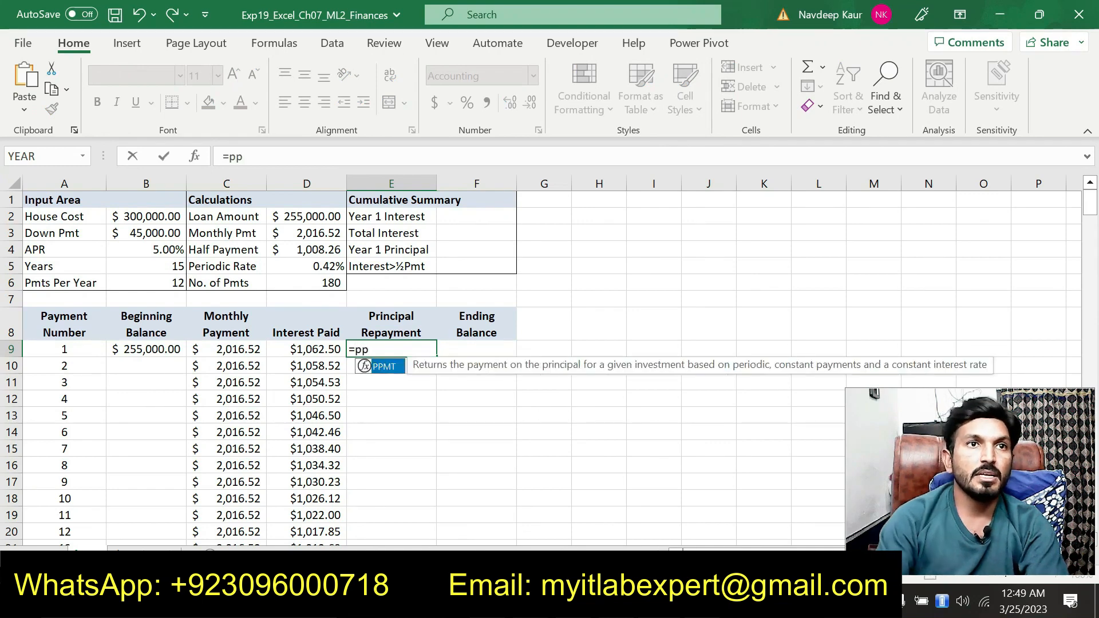
double_click(388, 367)
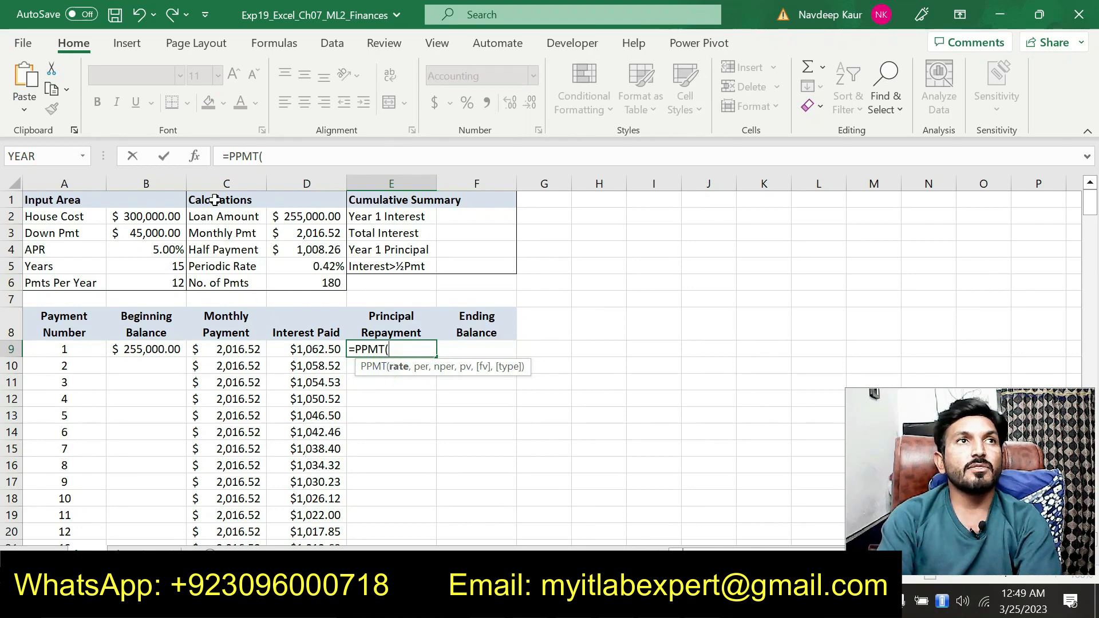
left_click(198, 160)
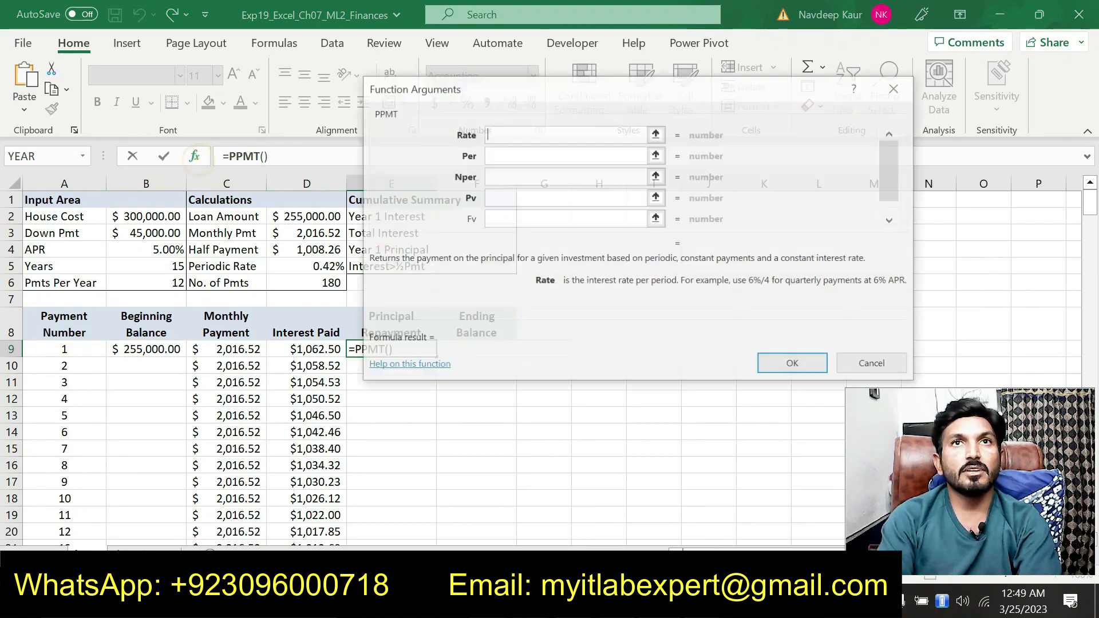
left_click_drag(554, 93, 660, 107)
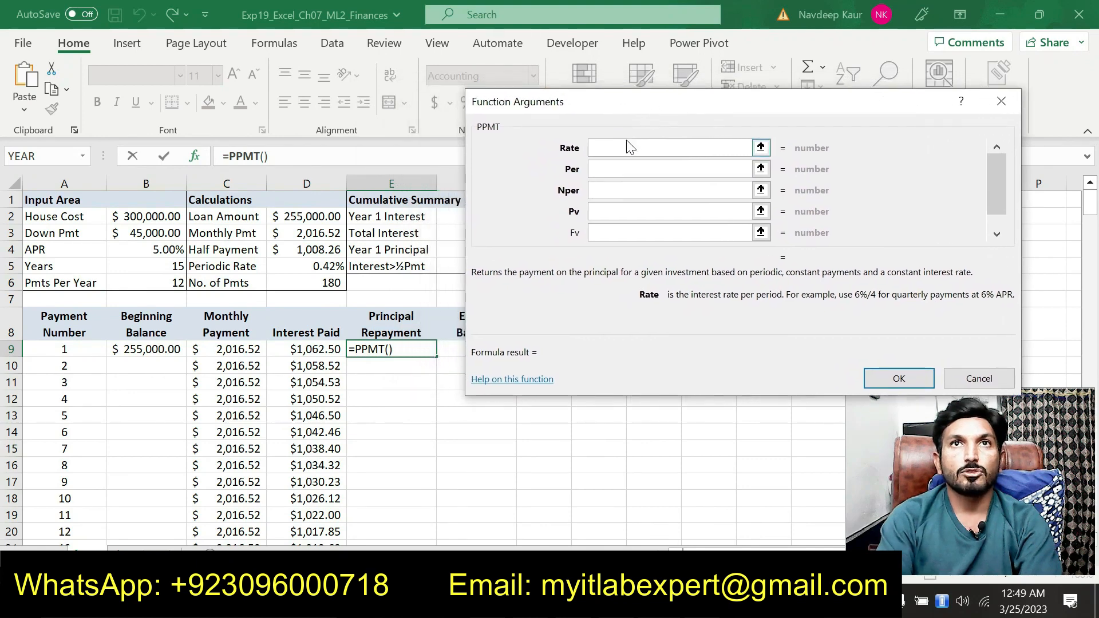
Set the PPMT Rate argument to the absolute reference $D$5 and the Per argument to A9
left_click(614, 147)
left_click(316, 267)
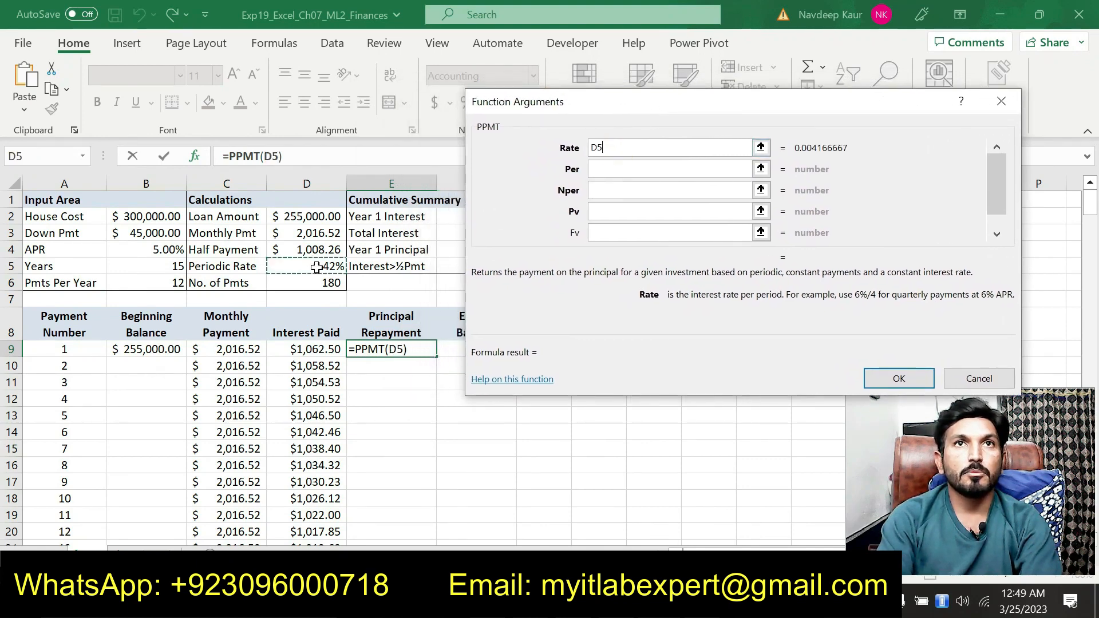
left_click(593, 147)
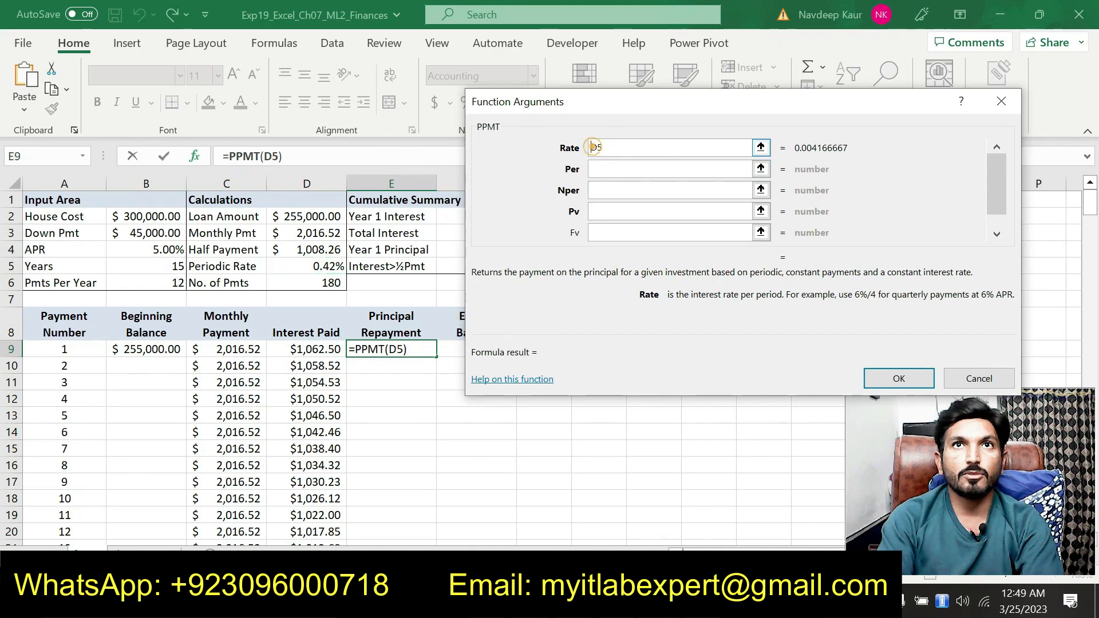
type("$")
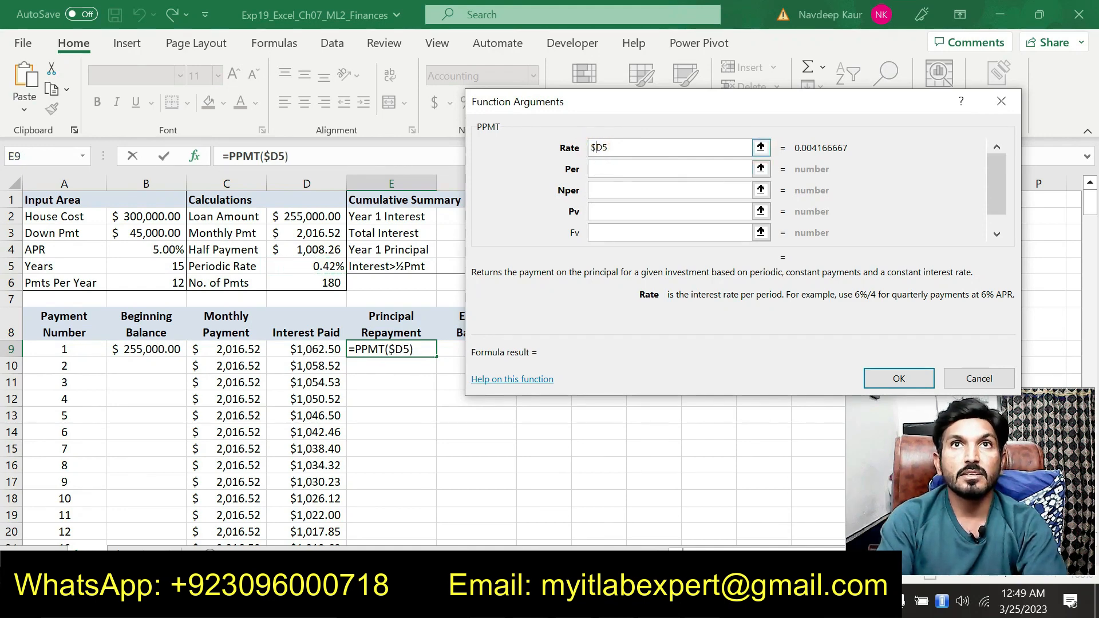
left_click(600, 148)
type("$")
left_click(608, 167)
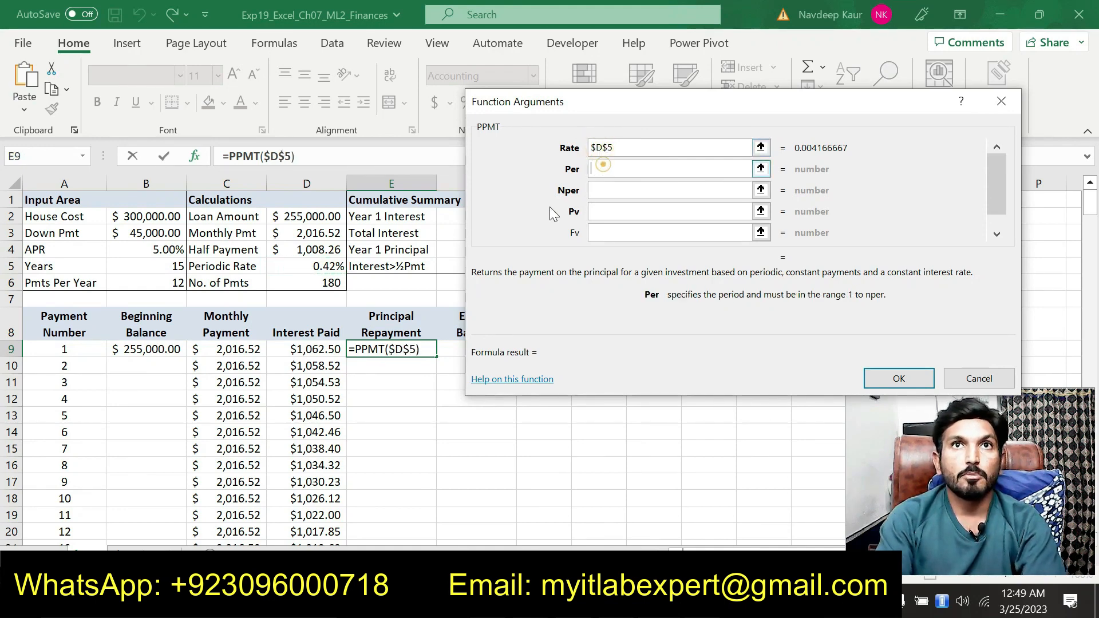
left_click(98, 347)
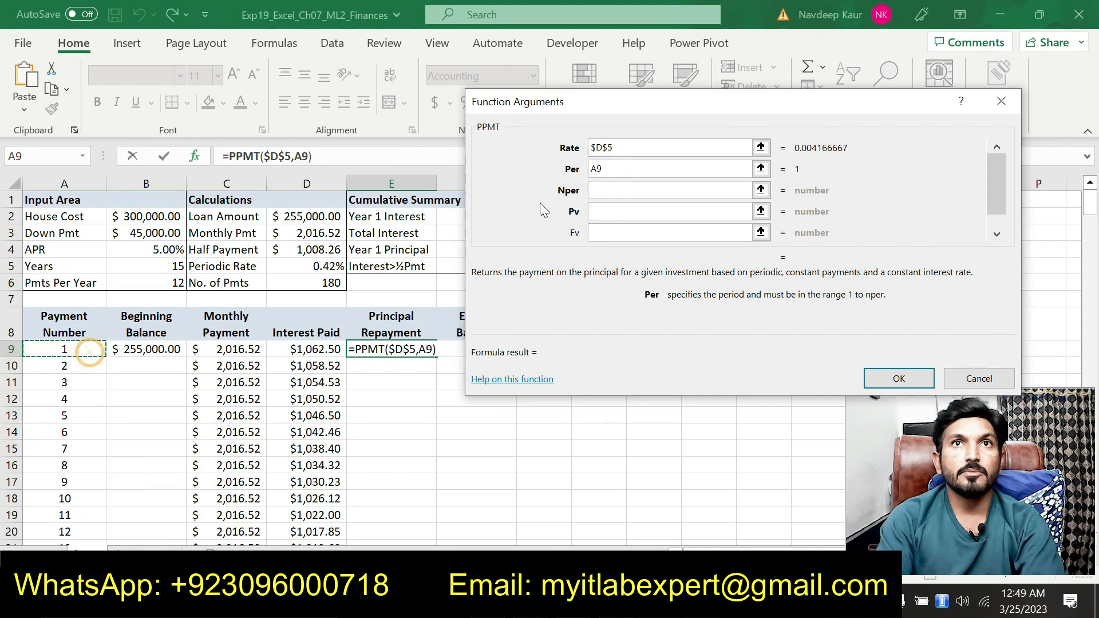
Set the PPMT Nper argument to the absolute reference $D$6
left_click(600, 187)
left_click(299, 284)
left_click(594, 189)
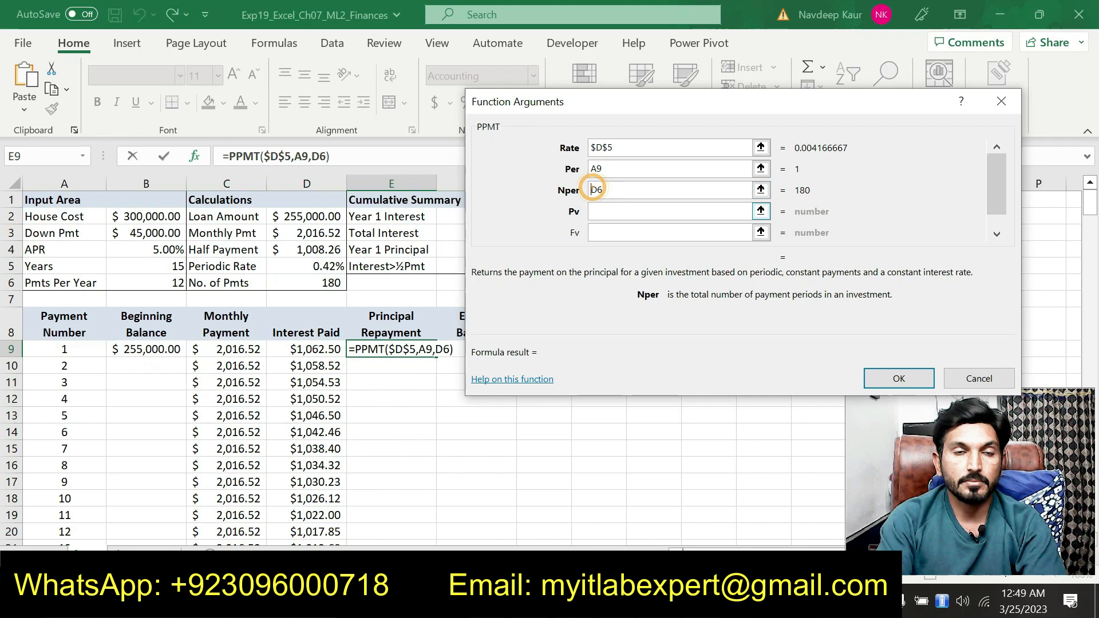
type("$")
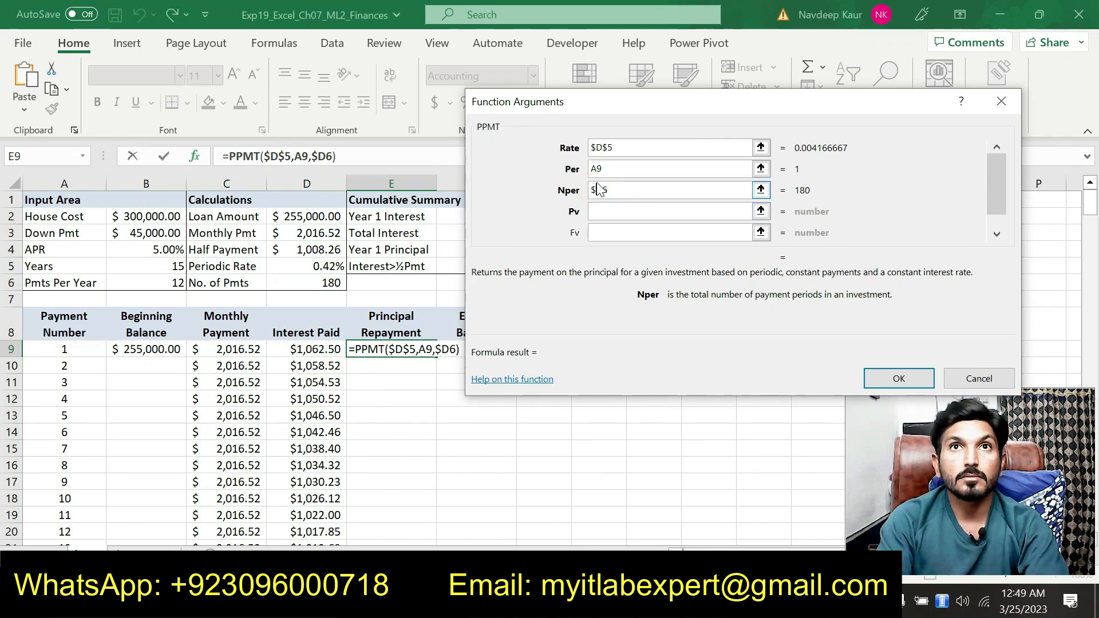
left_click(602, 190)
type("$")
Set the PPMT Pv argument to the negated absolute reference -$B$9 and finish the function in cell E9
left_click(600, 211)
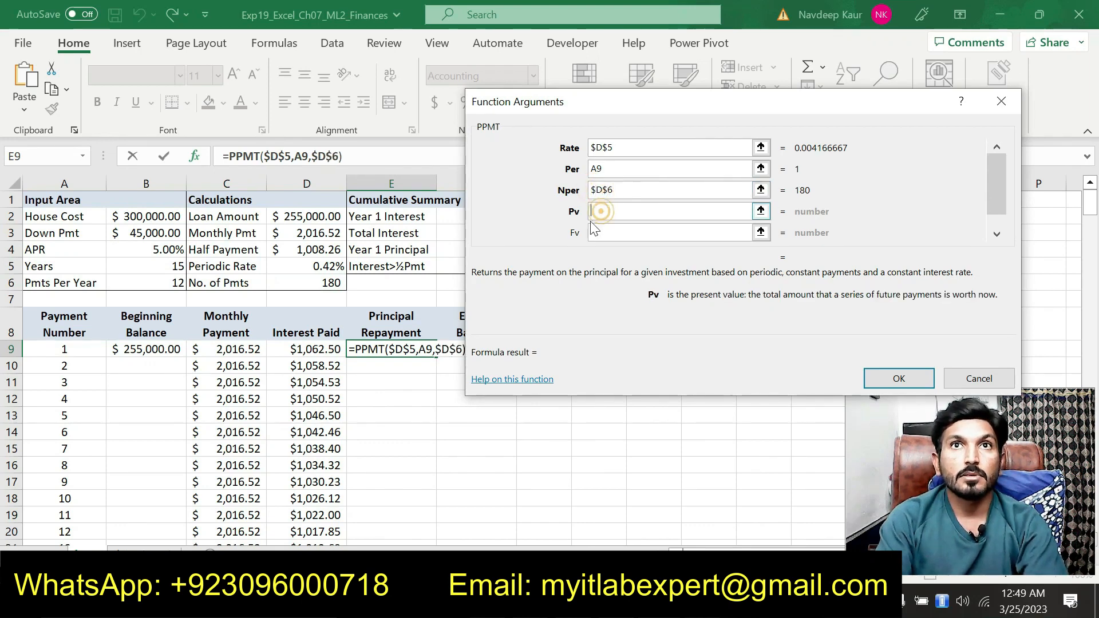
left_click(152, 355)
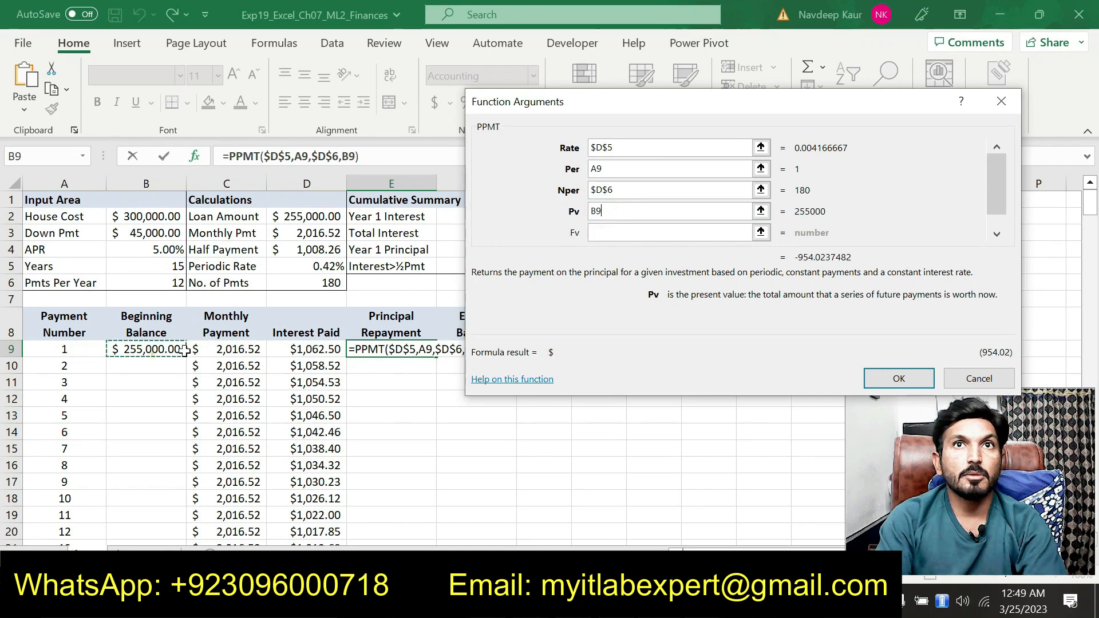
left_click(592, 211)
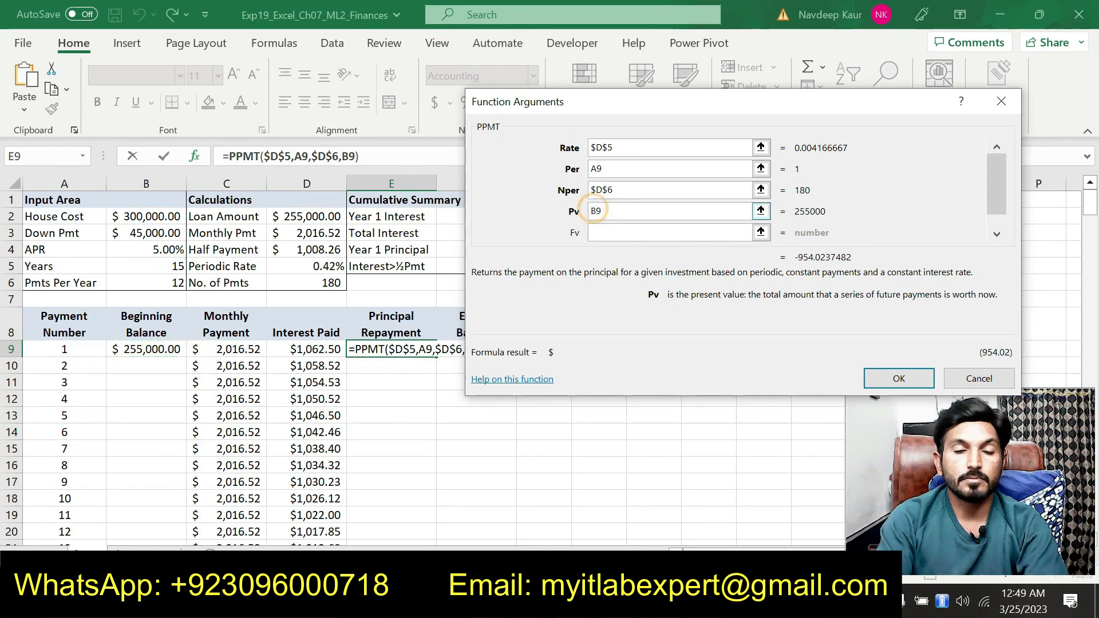
type("$")
left_click(601, 211)
type("$")
left_click(592, 212)
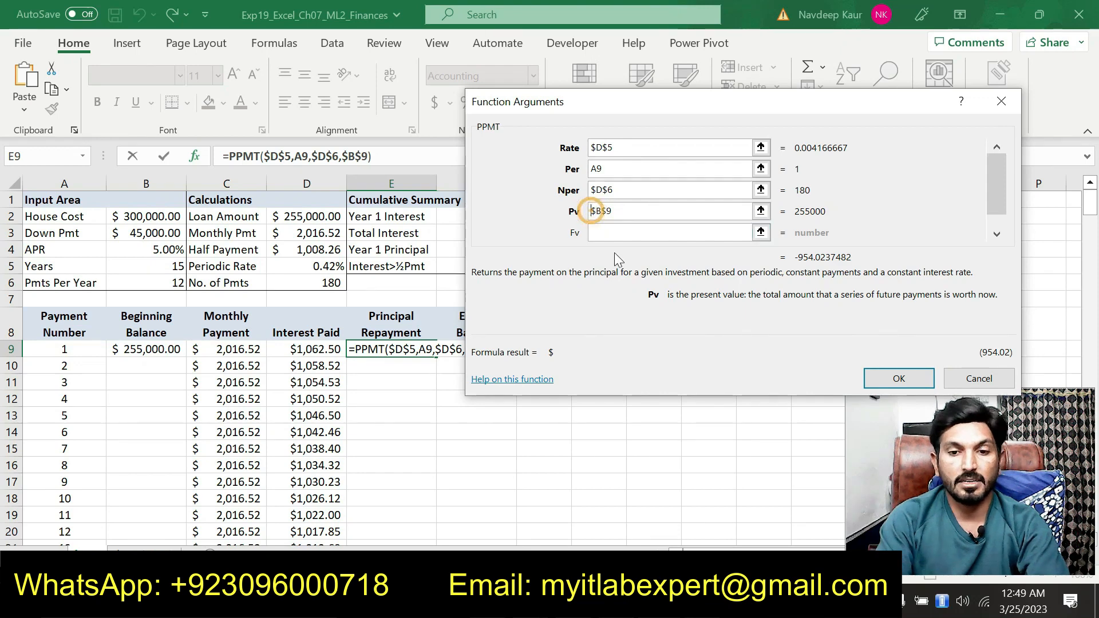
type("-")
left_click_drag(654, 105, 550, 94)
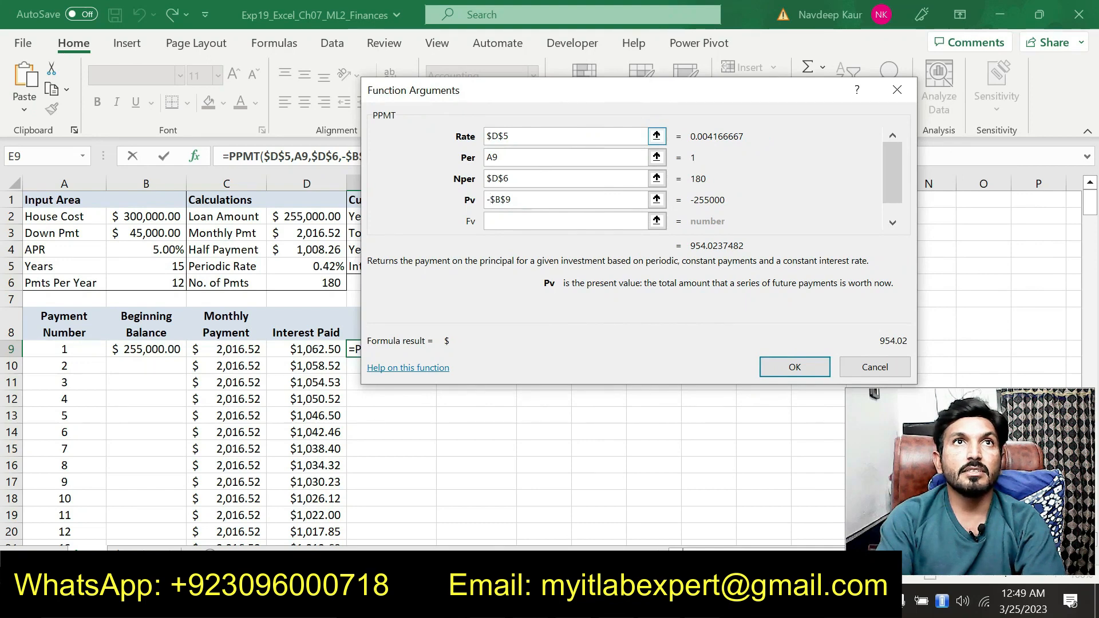
left_click(795, 367)
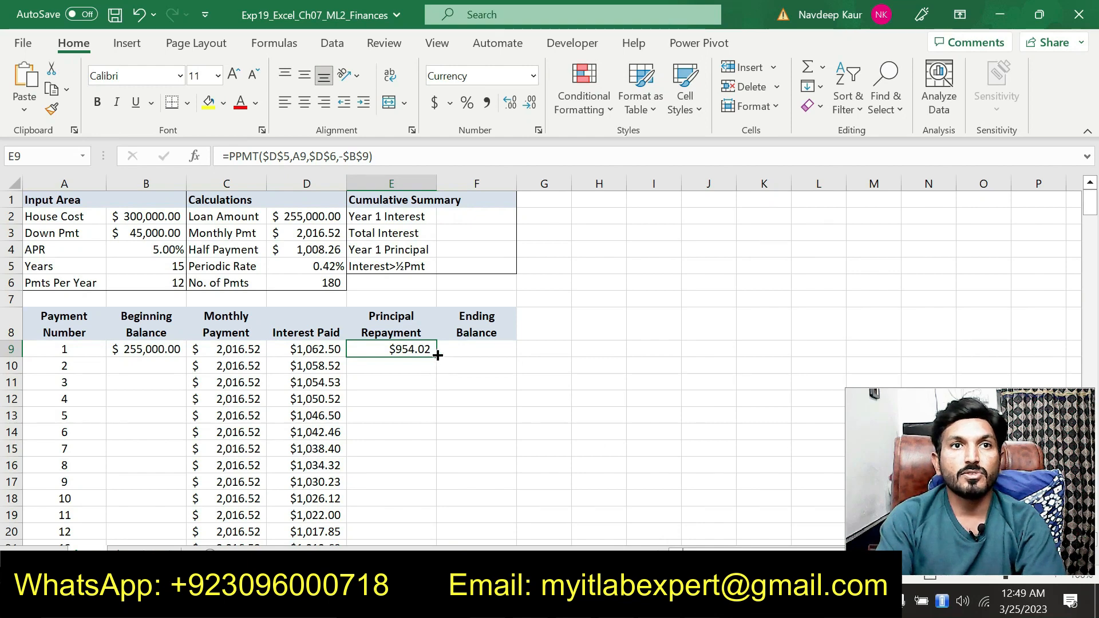
Copy the PPMT formula from cell E9 down the Principal Repayment column to the range E10:E68
left_click_drag(438, 356, 420, 508)
scroll(503, 441, "up", 4)
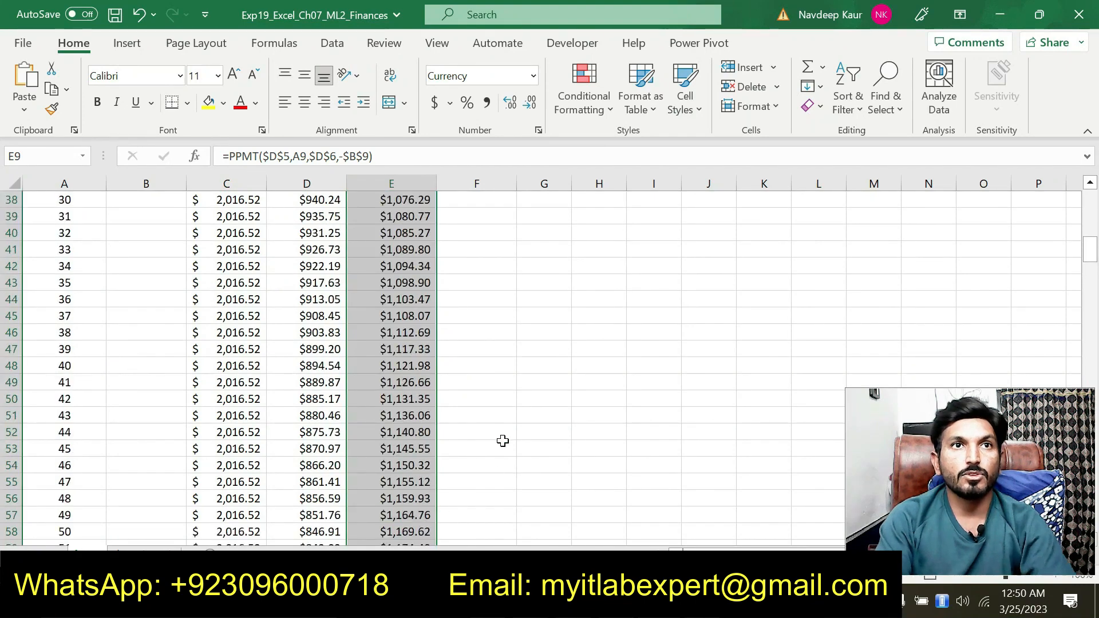
scroll(503, 441, "up", 12)
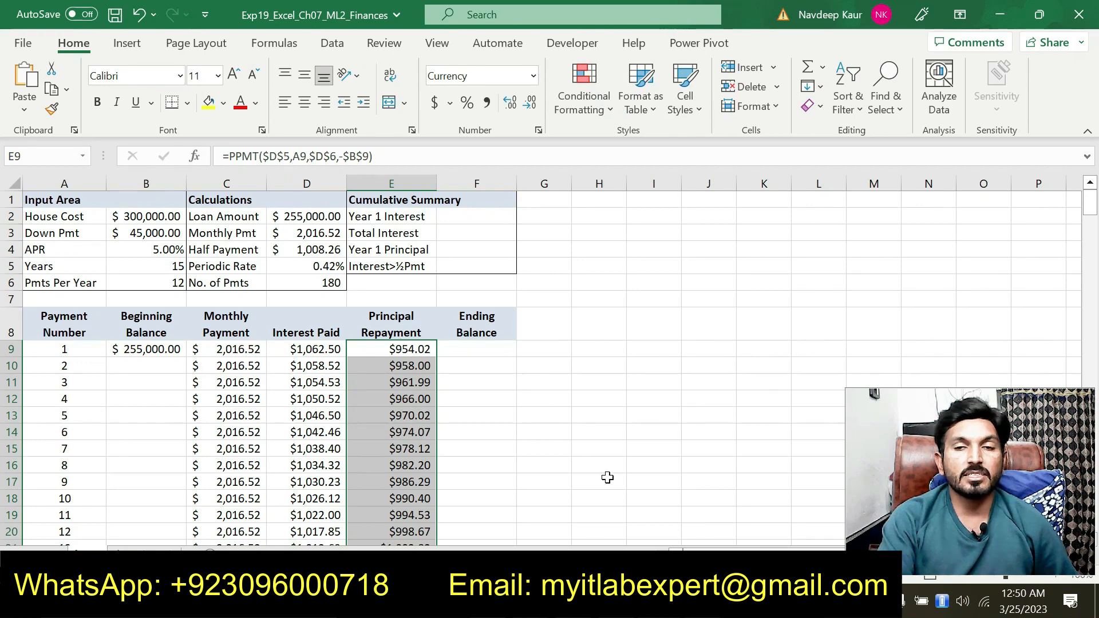
Switch to the Word instructions and remove the turquoise highlight from the step 5 paragraph about cell E9
key("alt+Tab")
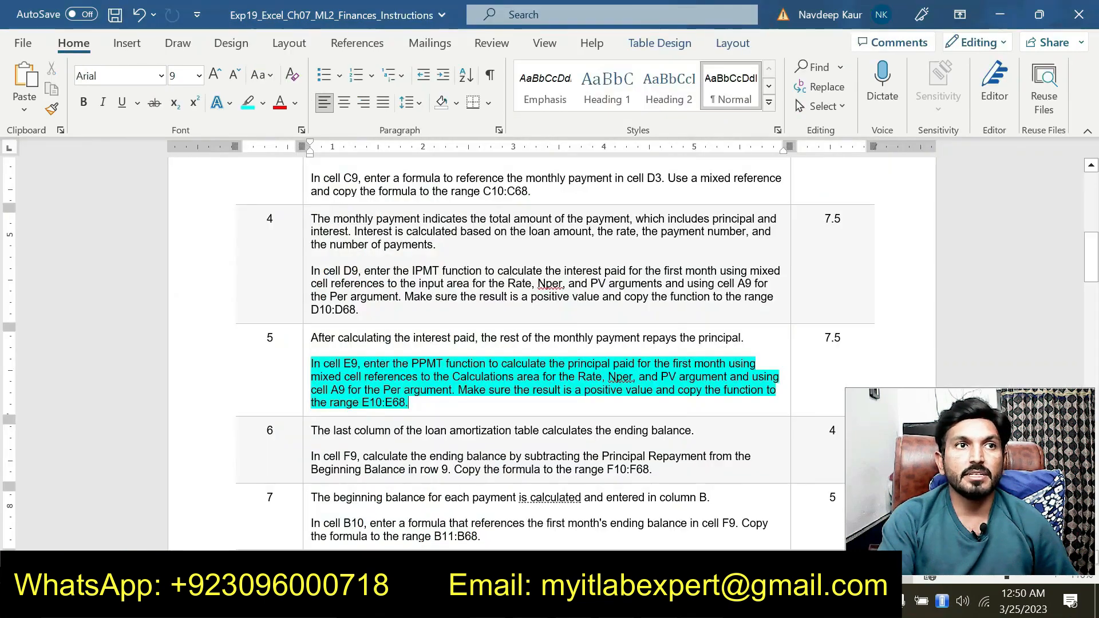
left_click_drag(426, 403, 311, 364)
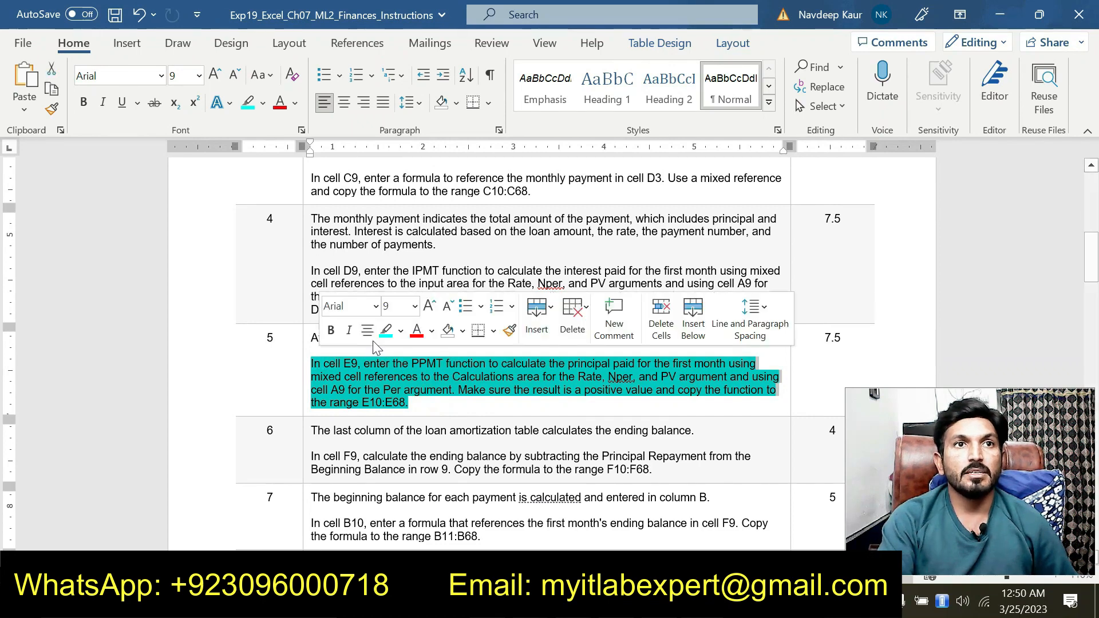
left_click(386, 330)
Highlight the step 6 paragraph about the ending balance in cell F9 in turquoise and read its requirements
scroll(477, 423, "down", 3)
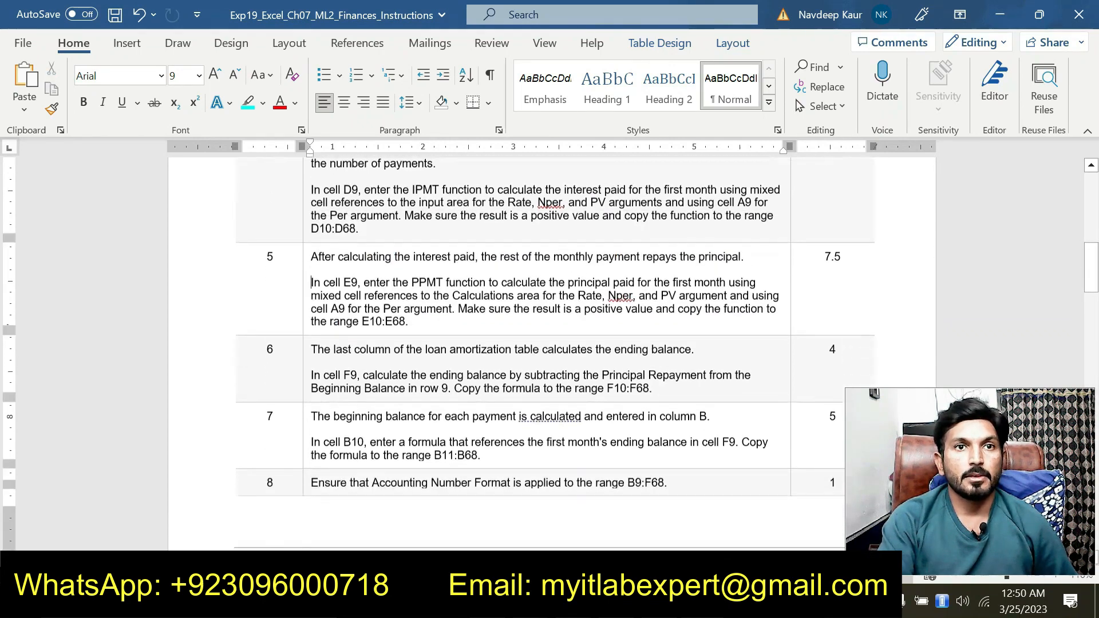
left_click(666, 381)
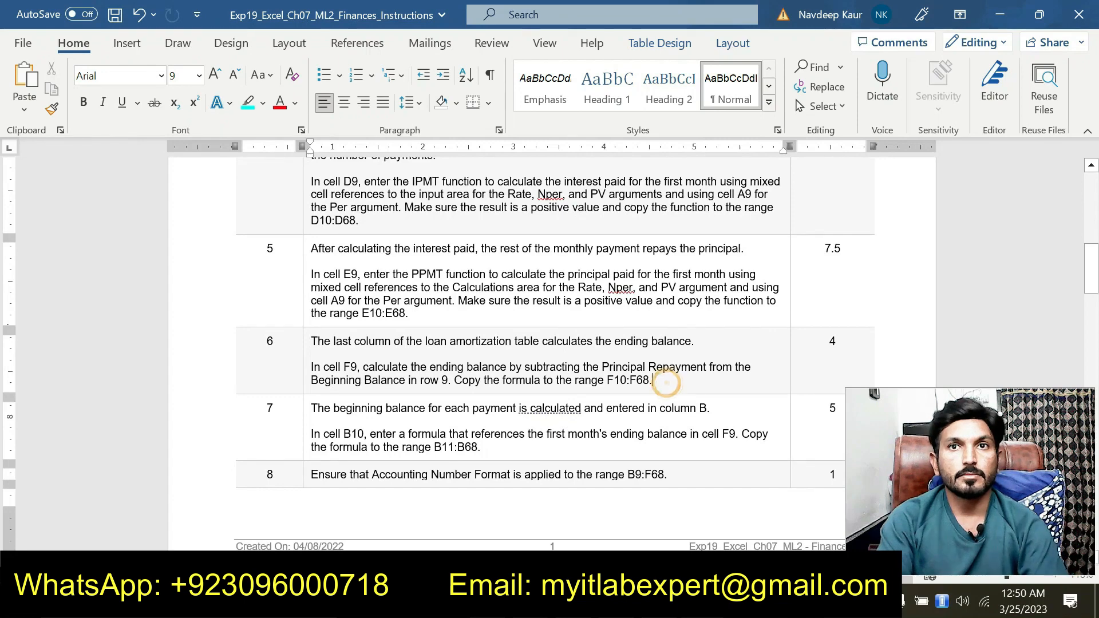
left_click_drag(658, 380, 650, 380)
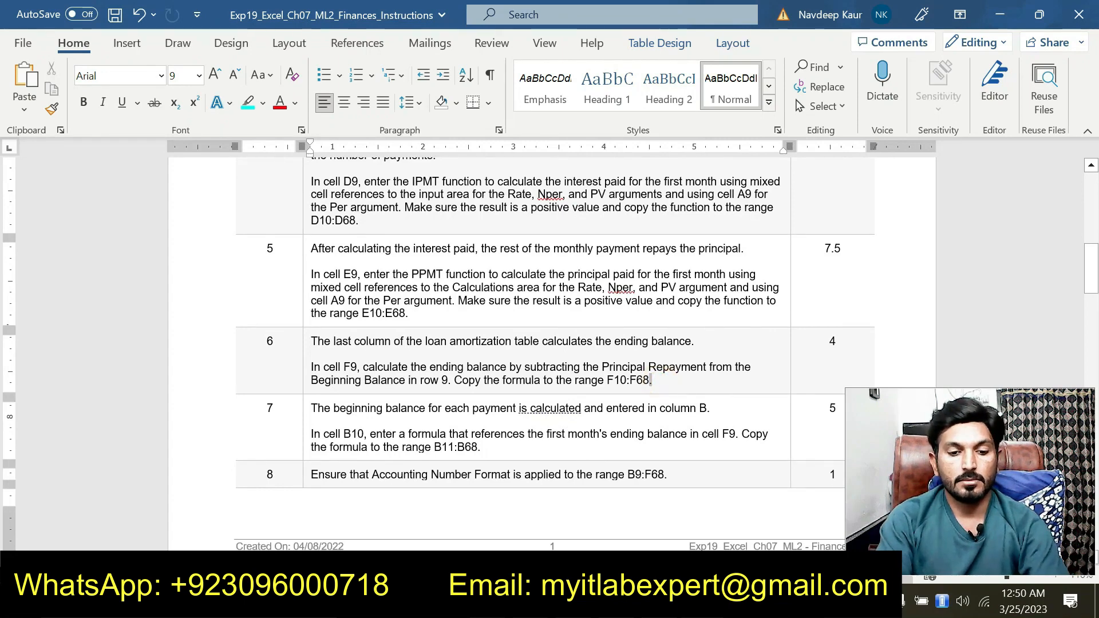
left_click(660, 381)
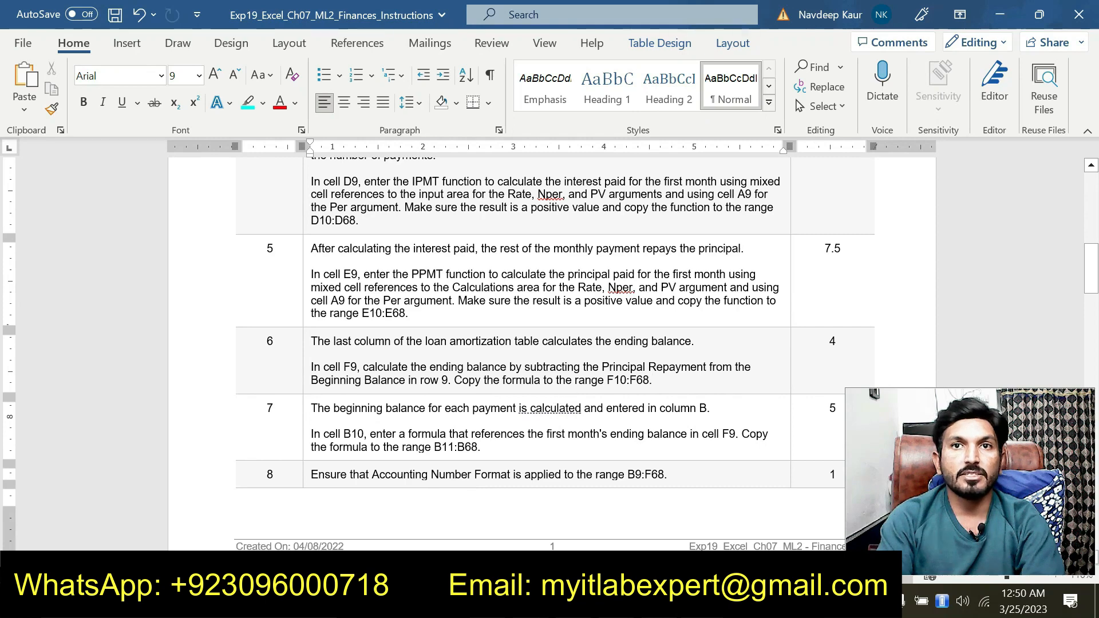
left_click_drag(653, 380, 311, 367)
left_click(387, 341)
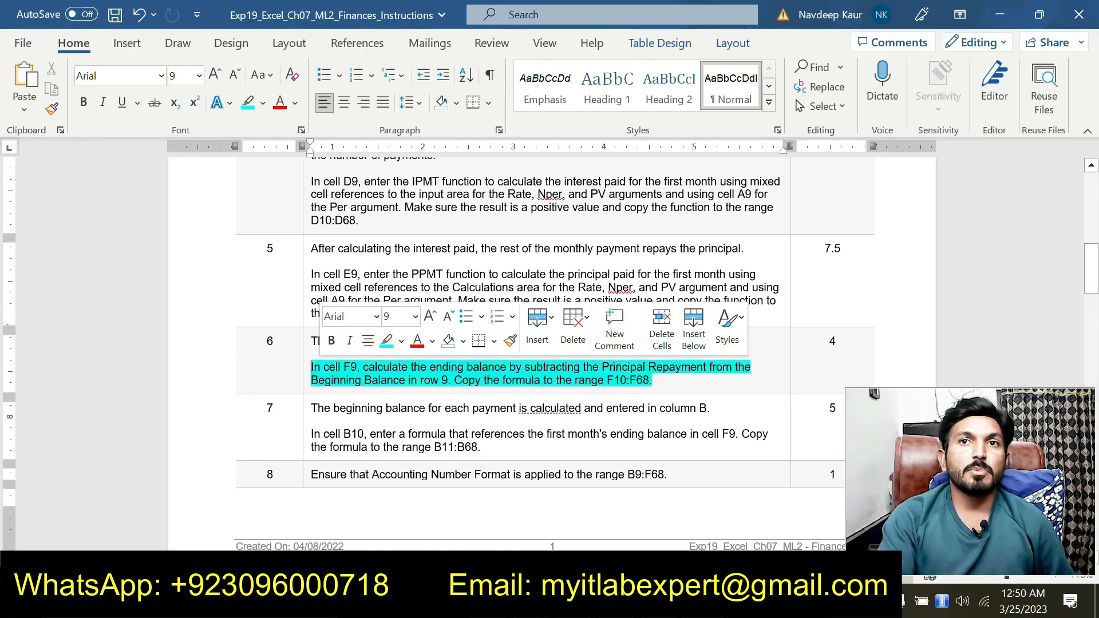
left_click(653, 380)
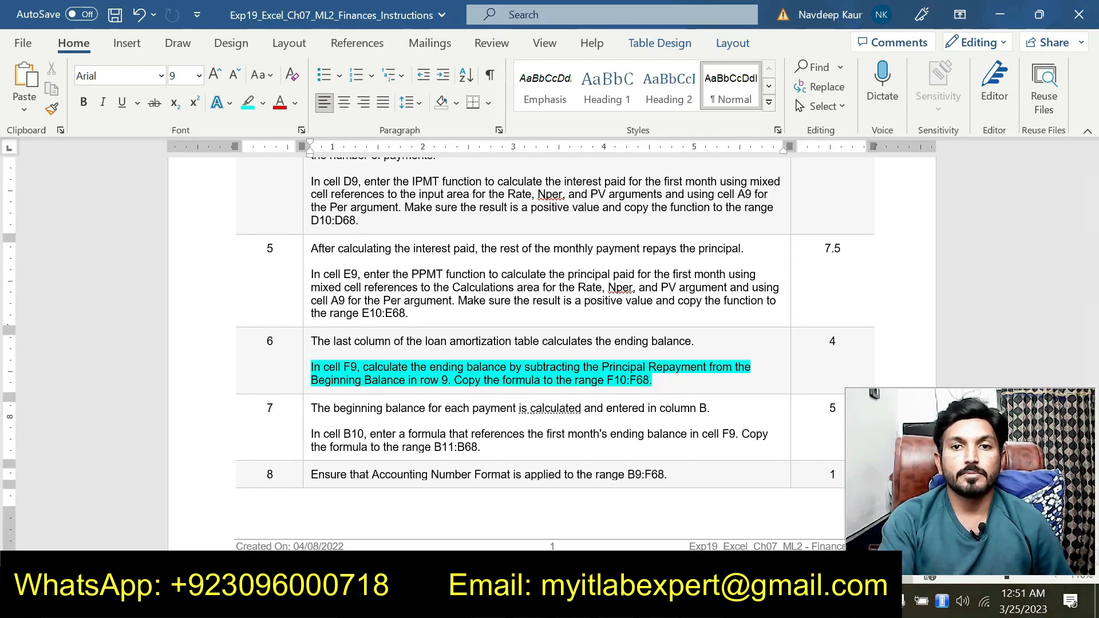
Switch to the Excel workbook and enter the formula =B9-E9 in cell F9 for the ending balance
key("alt+Tab")
left_click(481, 344)
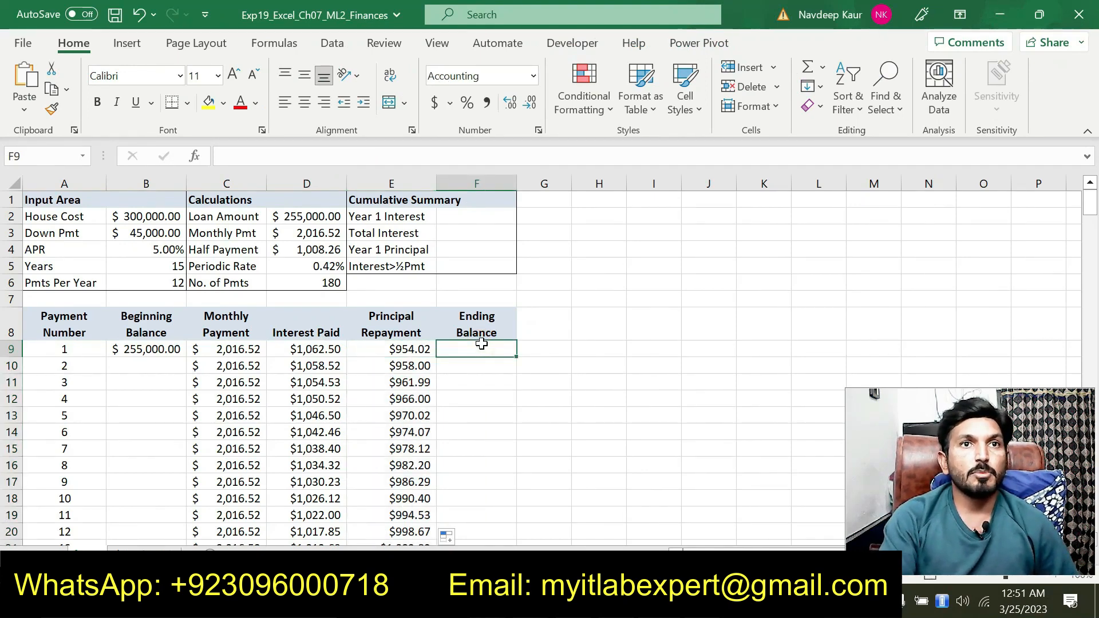
type("=")
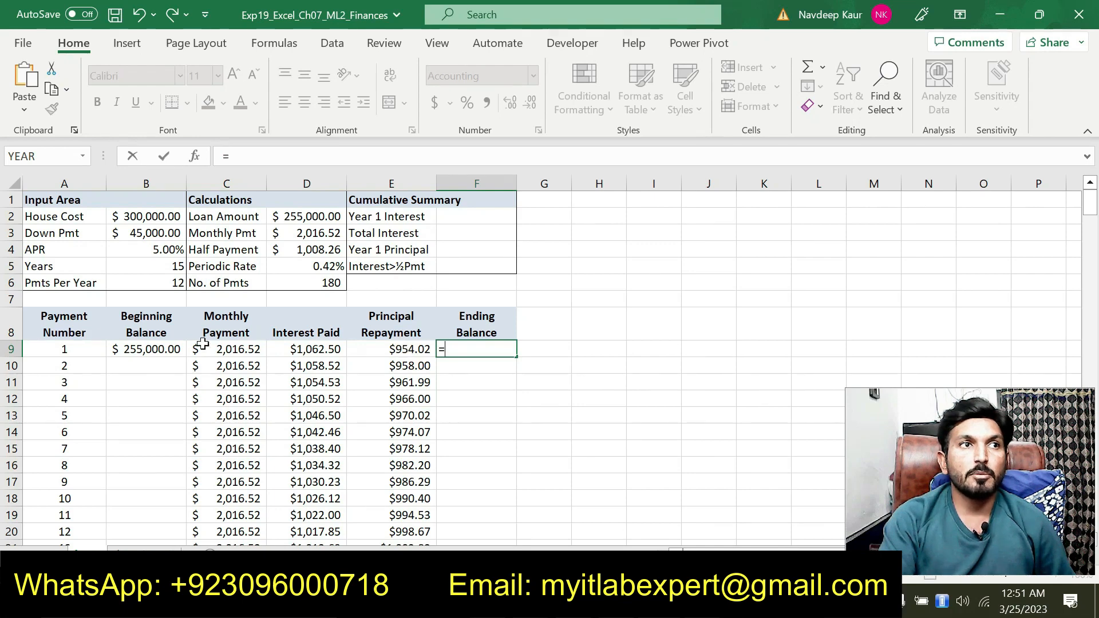
left_click(150, 350)
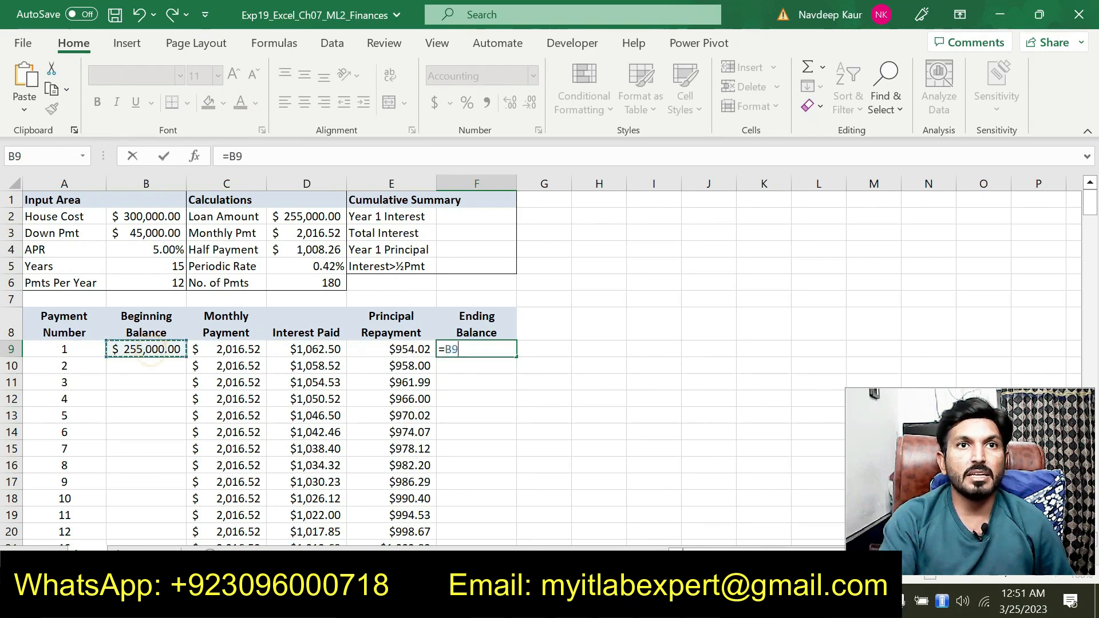
type("-")
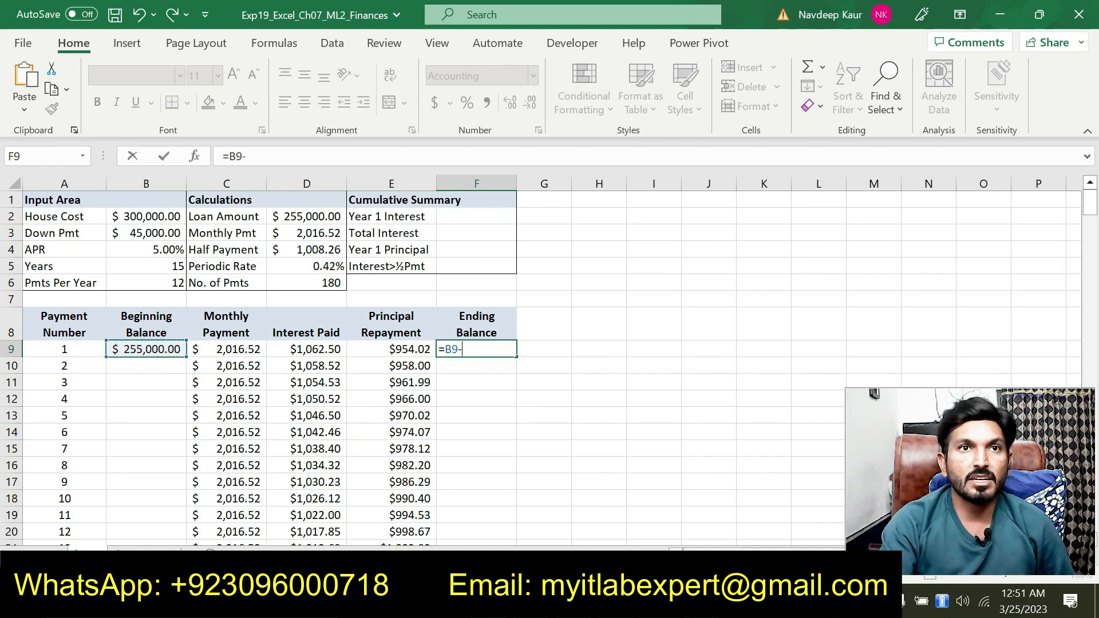
left_click(416, 348)
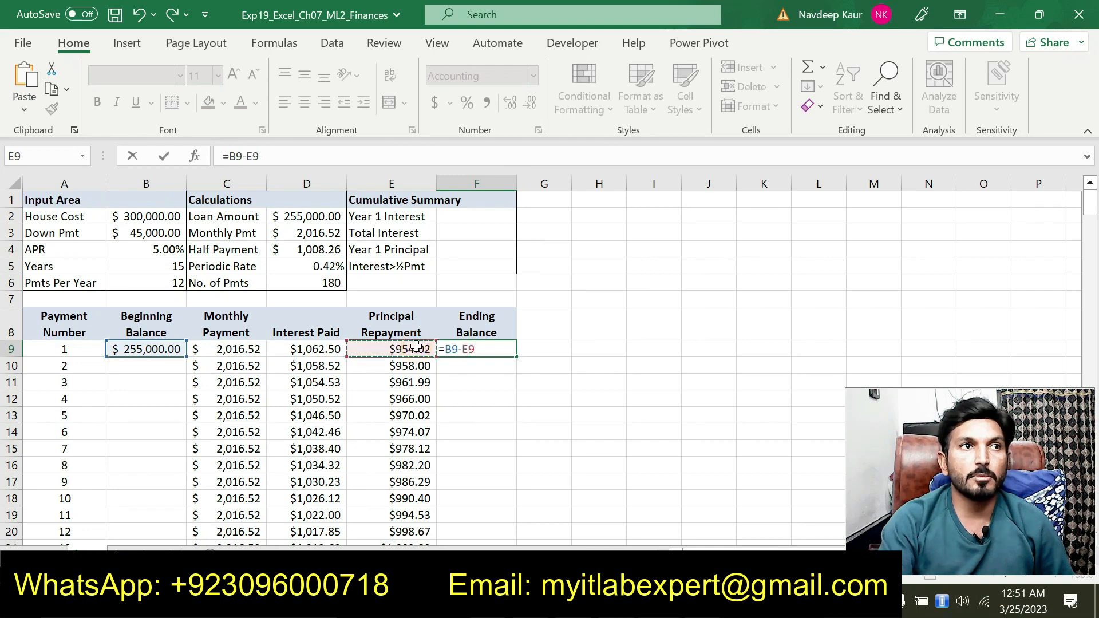
key("Return")
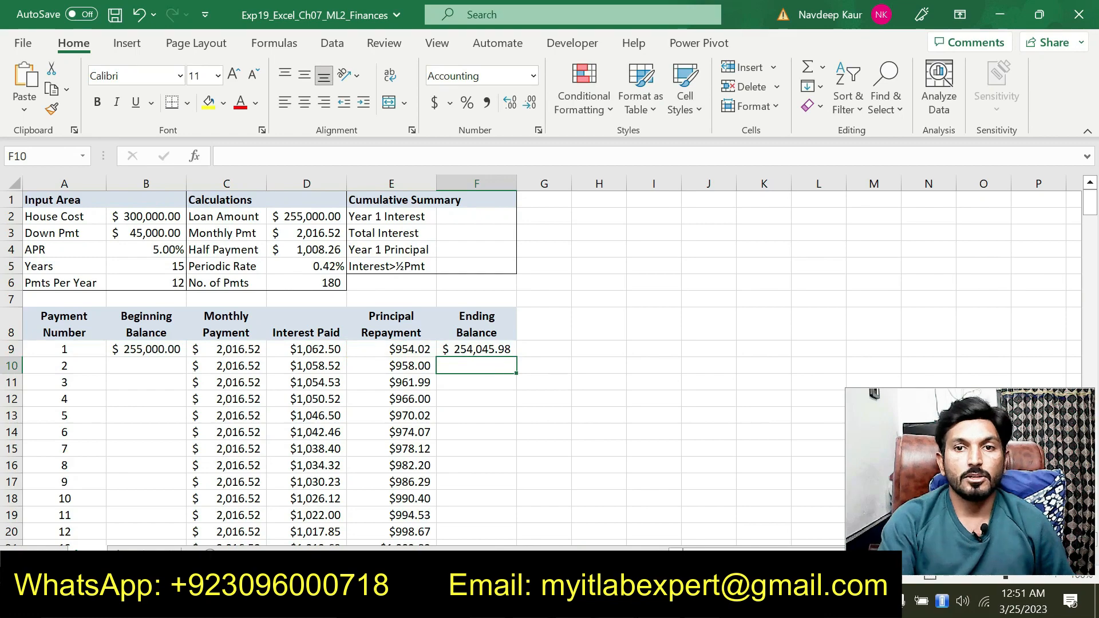
Recheck the step 6 instructions in Word, then copy the ending balance formula from F9 down to F10:F68 in Excel
key("alt+Tab")
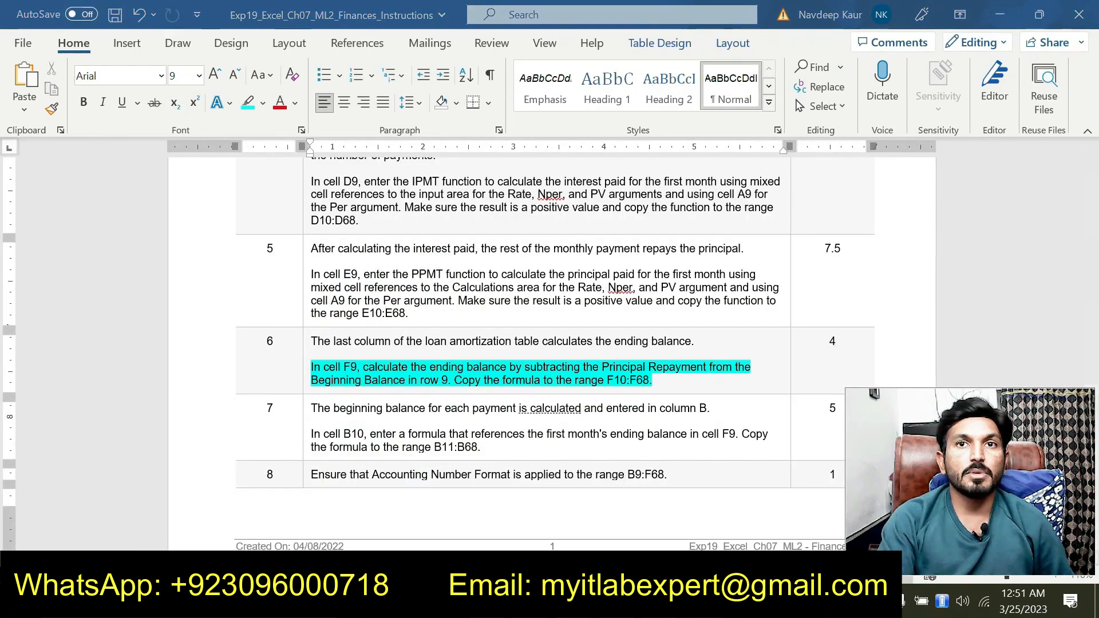
key("alt+Tab")
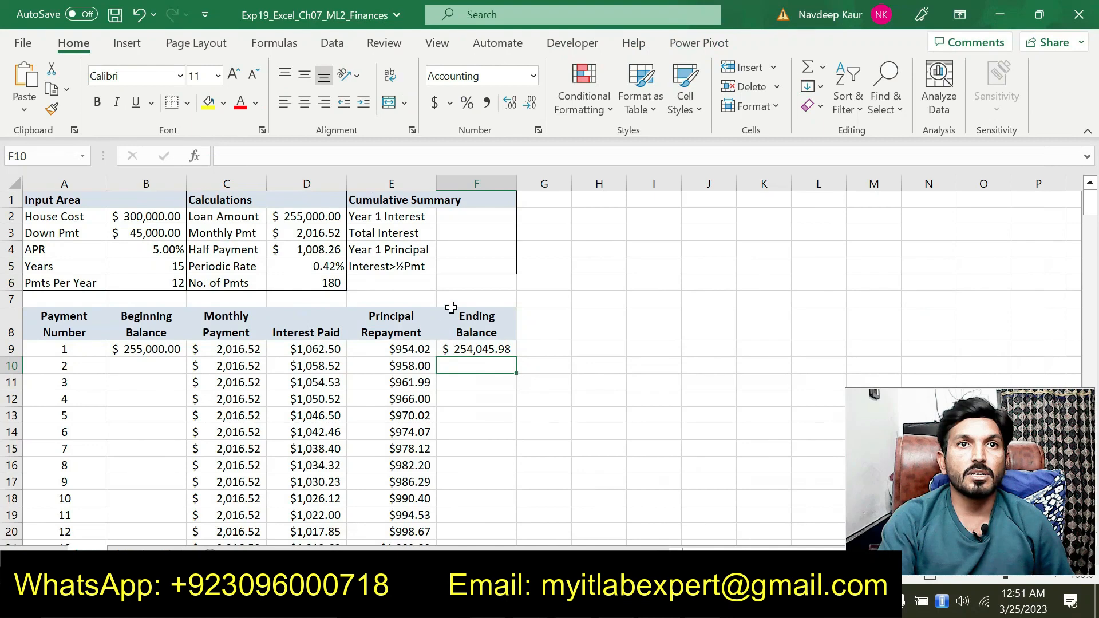
left_click(499, 349)
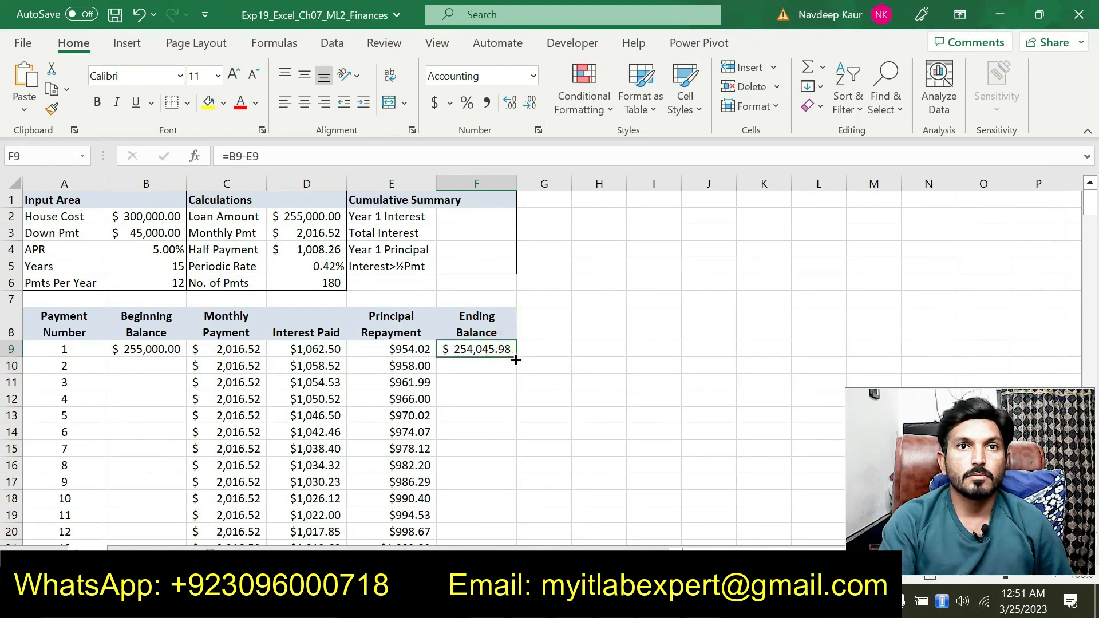
double_click(516, 360)
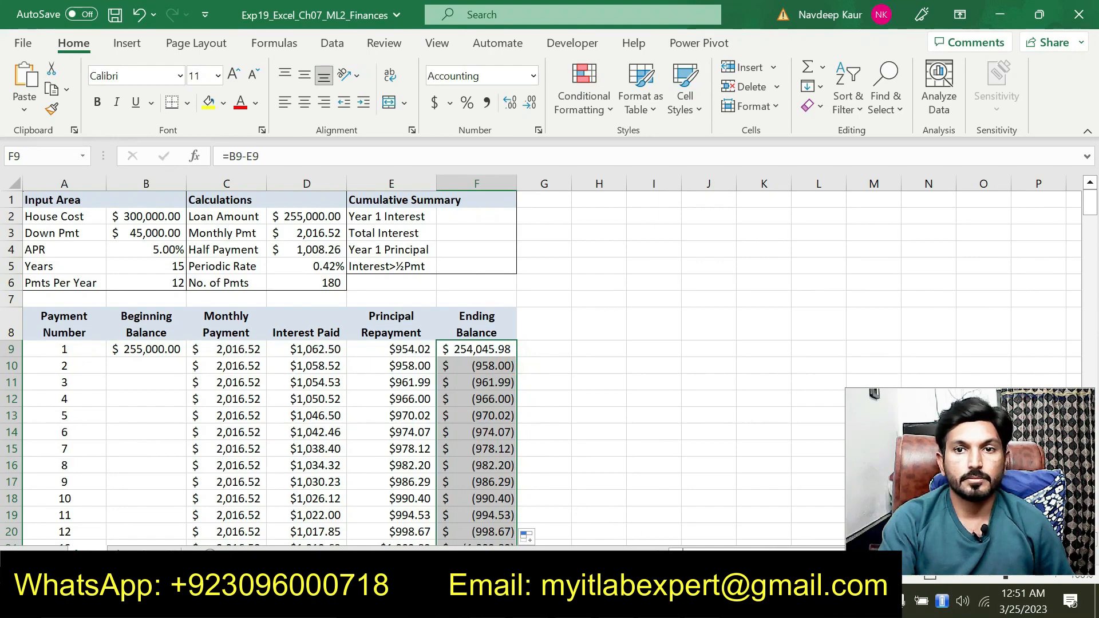
Switch to the Word instructions and remove the turquoise highlight from the step 6 paragraph about cell F9
key("alt+Tab")
left_click(653, 385)
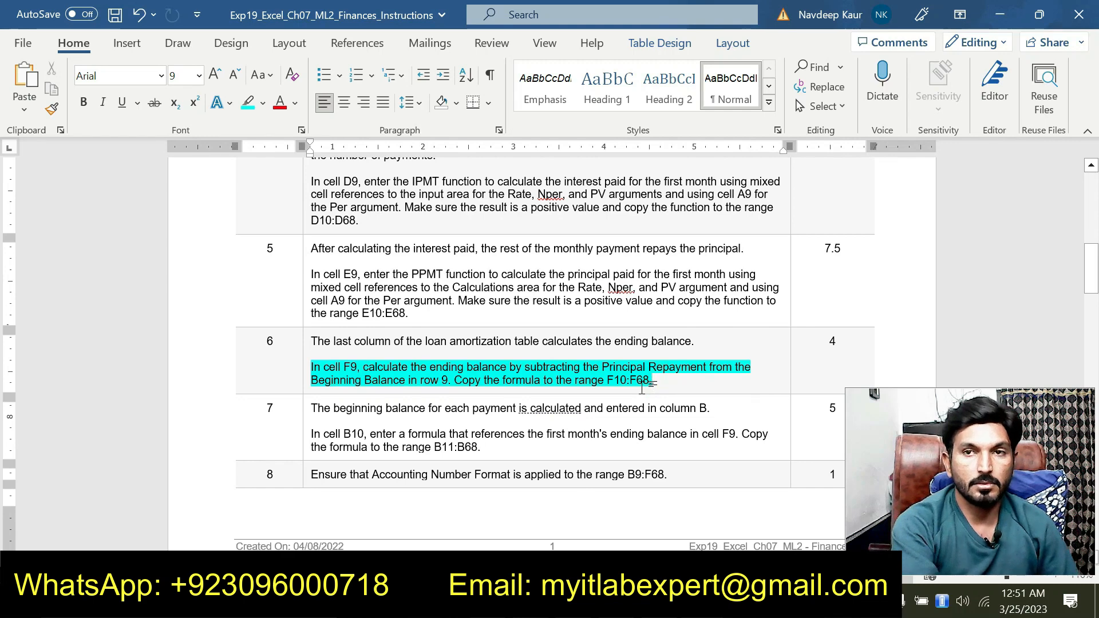
key("F7")
left_click(1079, 155)
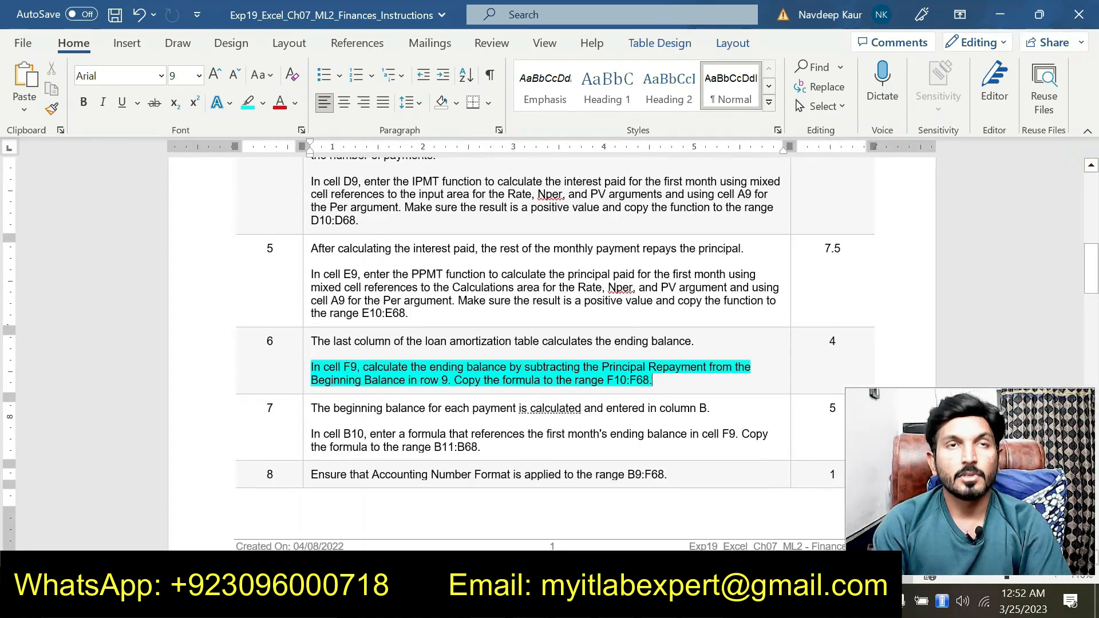
left_click_drag(653, 380, 311, 367)
left_click(387, 344)
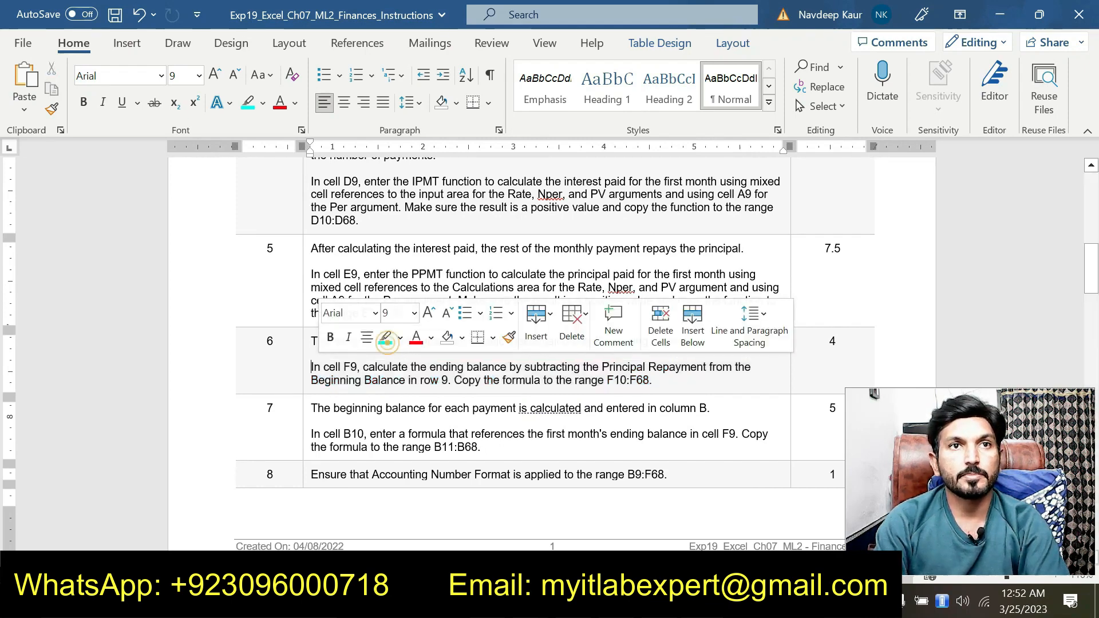
Highlight the step 7 paragraph about the beginning balance formula in cell B10 in turquoise and read its requirements
scroll(387, 344, "down", 1)
scroll(550, 303, "down", 1)
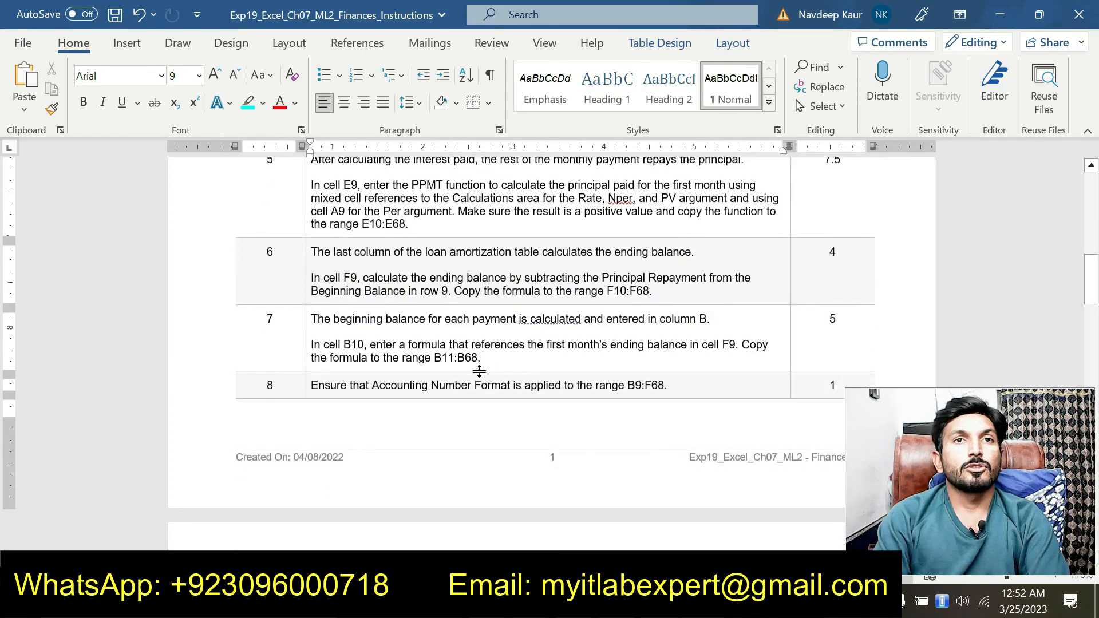
left_click_drag(492, 361, 311, 345)
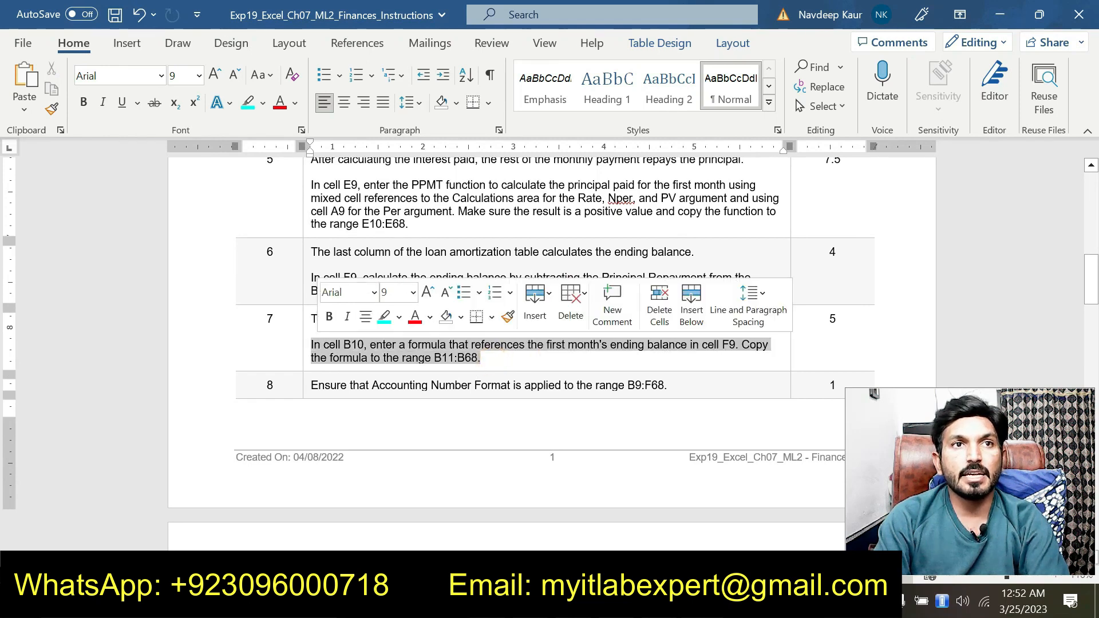
left_click(383, 317)
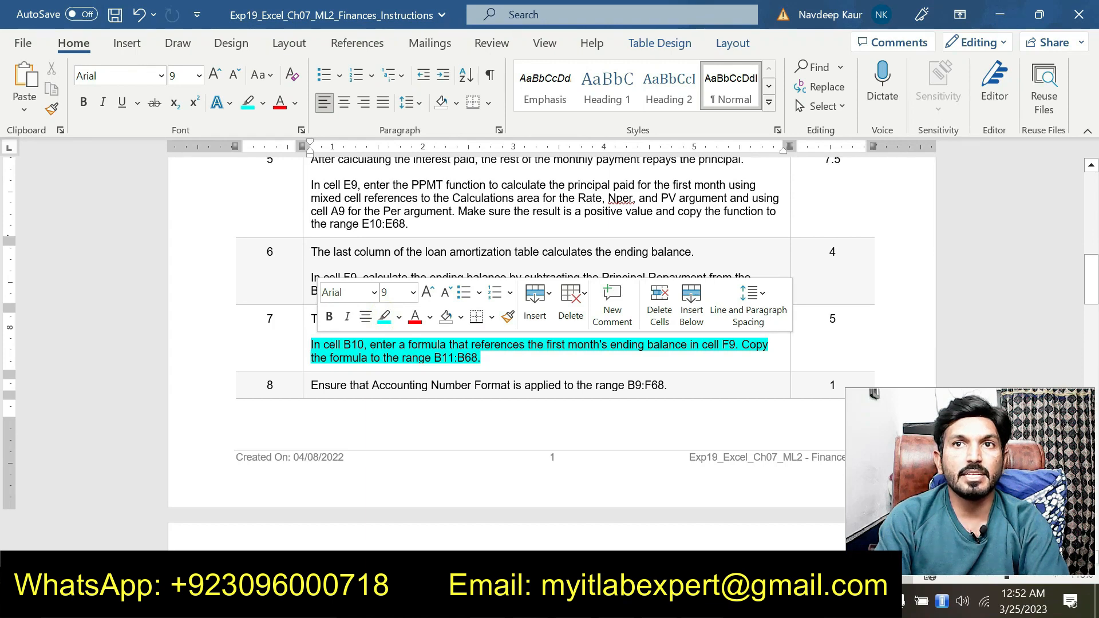
left_click(723, 352)
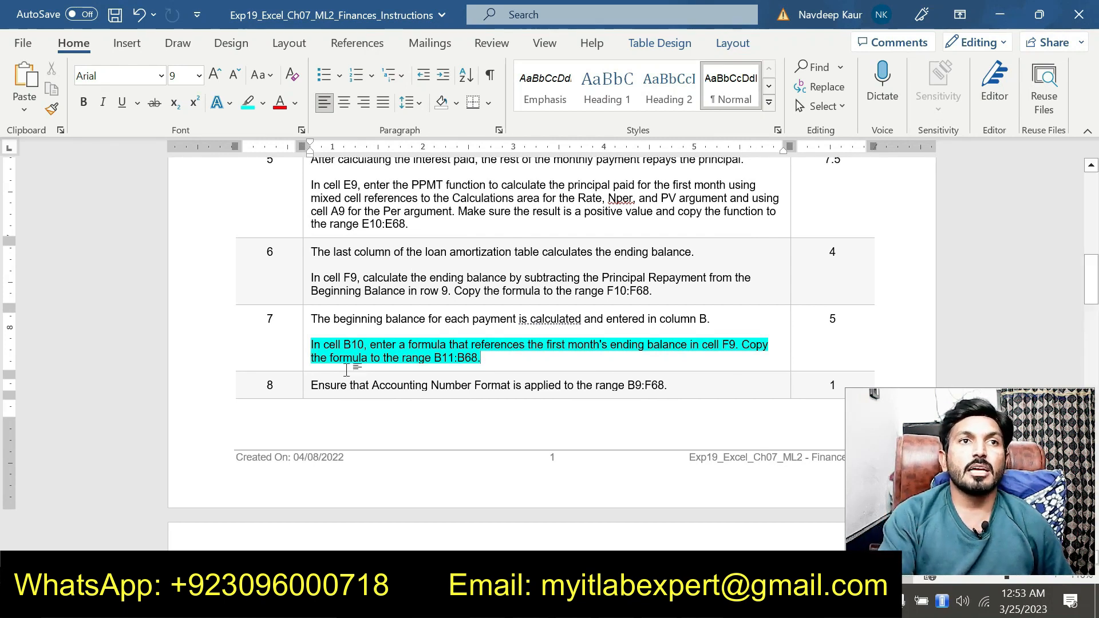
Switch to the Excel workbook, enter the formula =F9 in cell B10 and copy it down to B11:B68
key("alt+Tab")
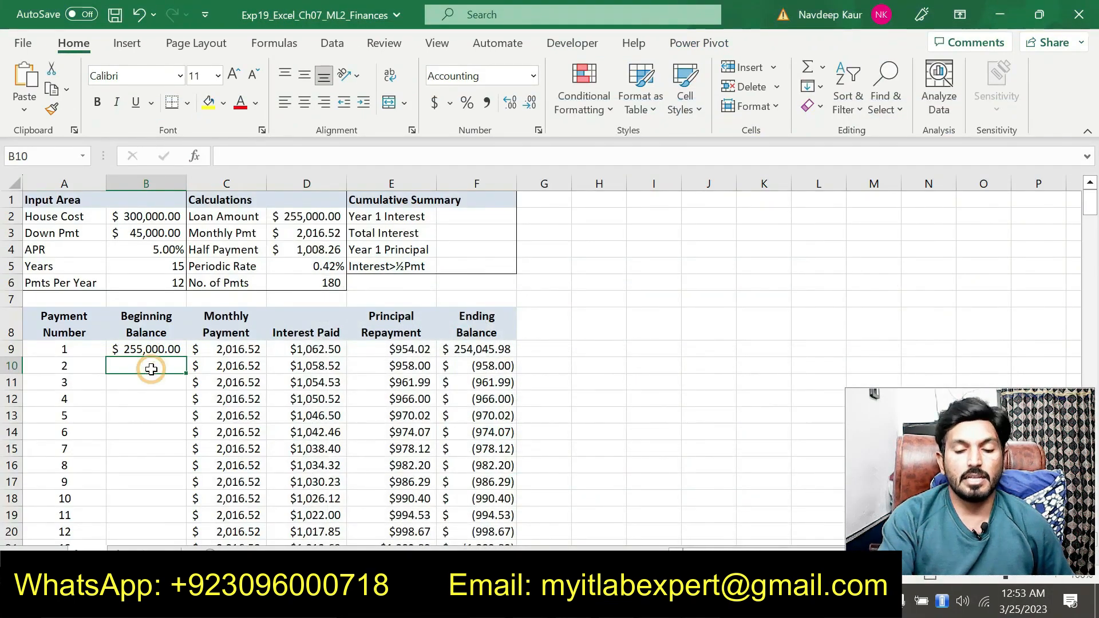
type("=")
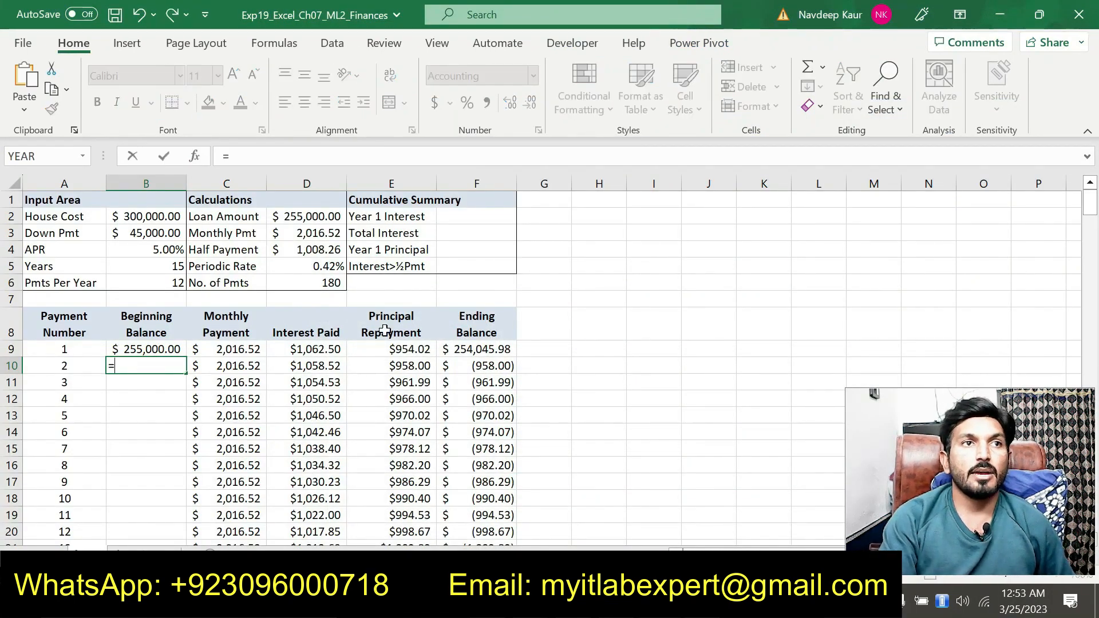
left_click(458, 350)
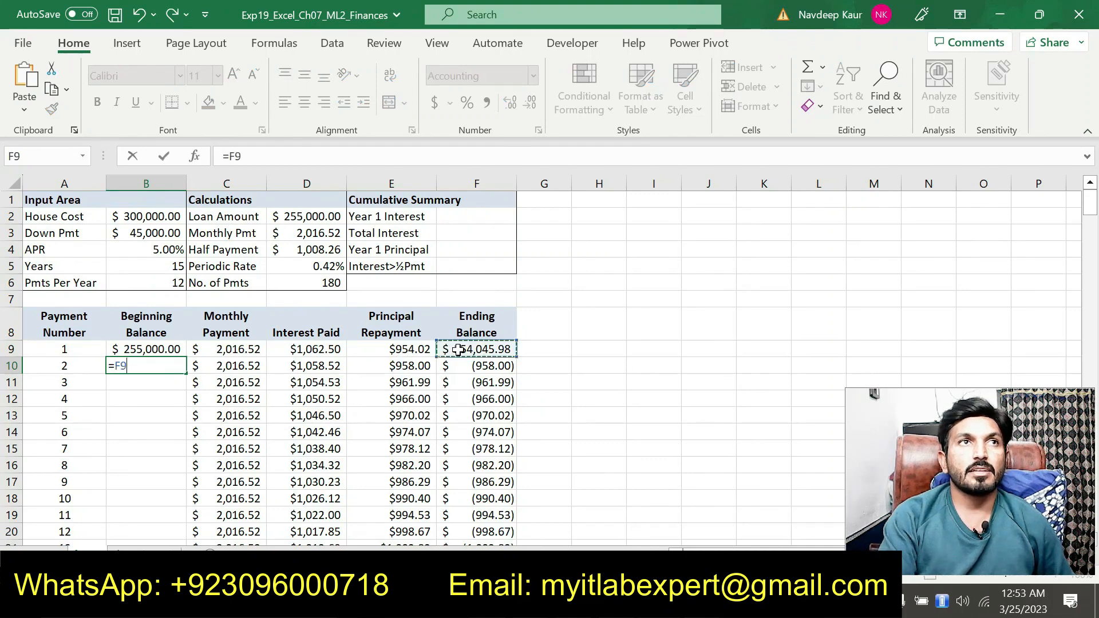
key("Return")
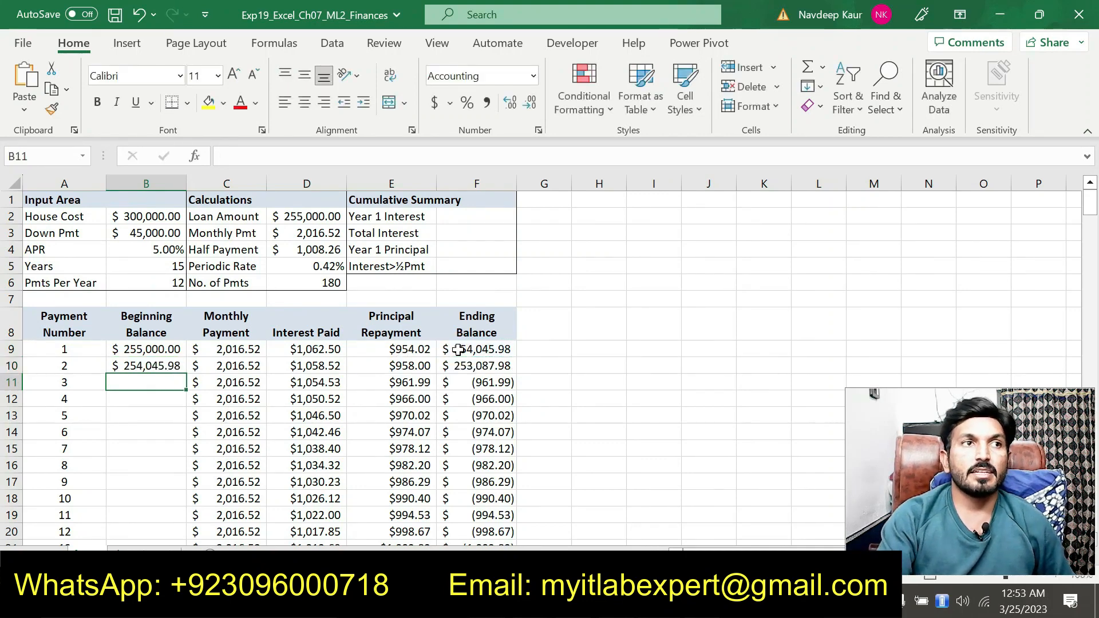
left_click(175, 365)
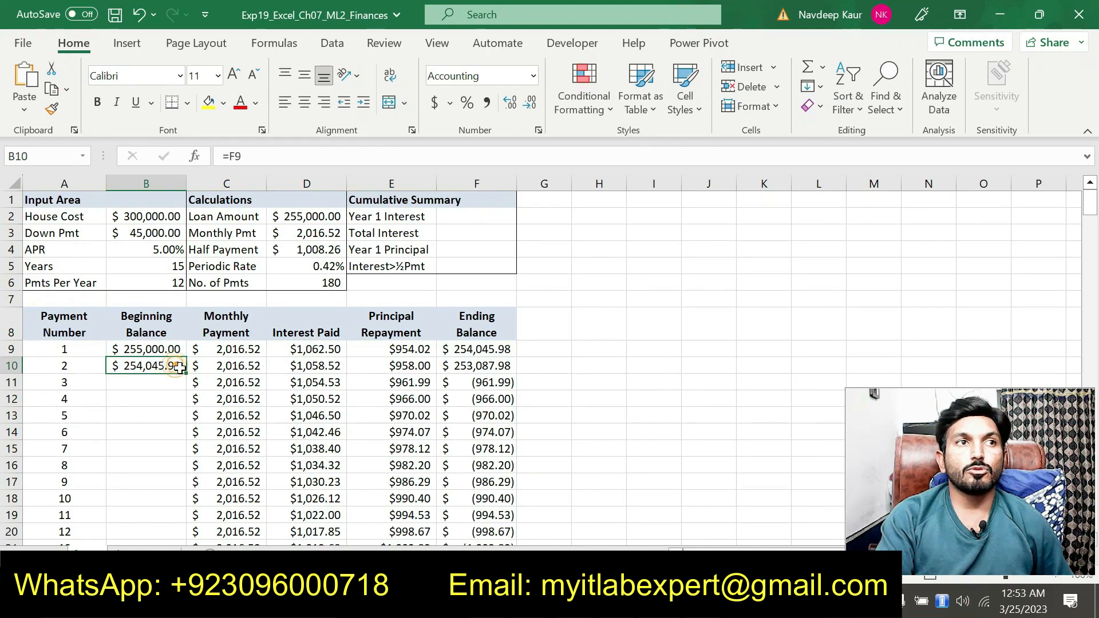
double_click(186, 376)
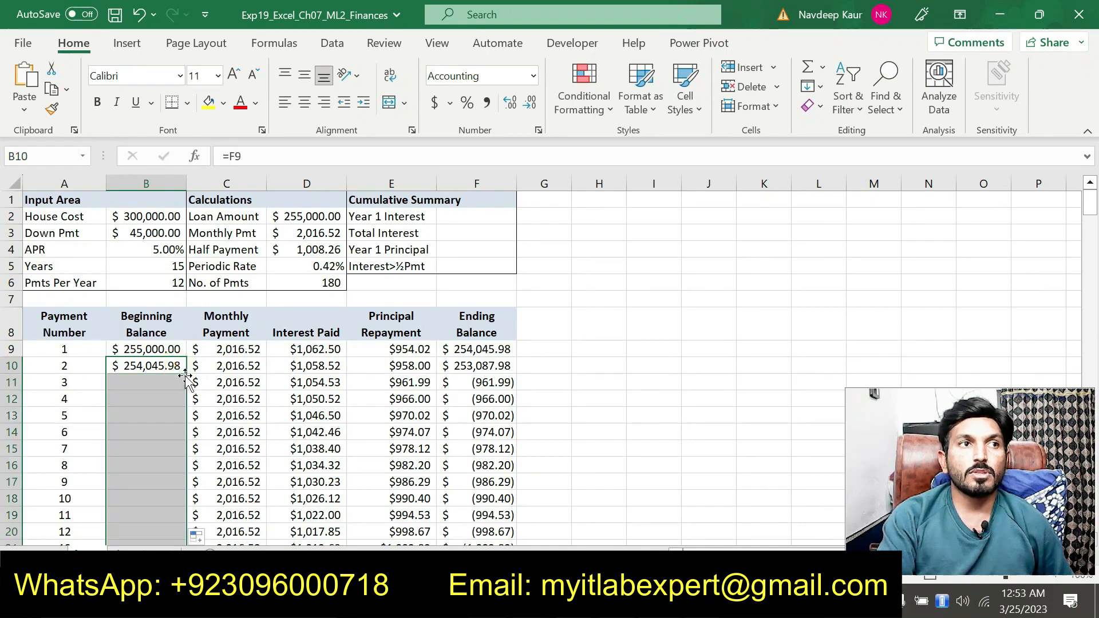
left_click(640, 430)
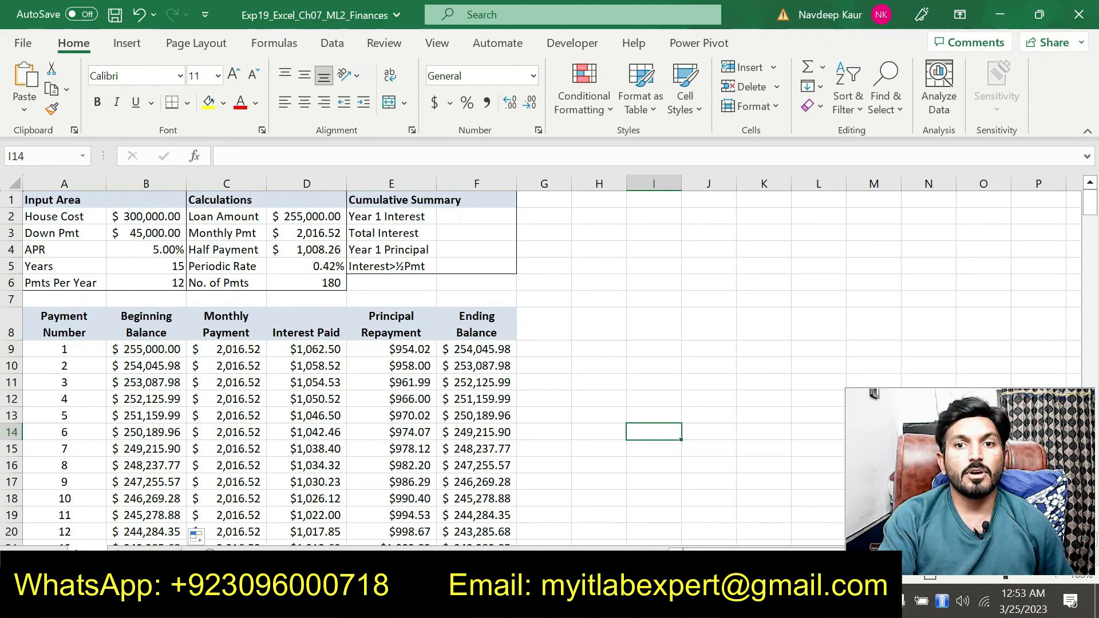
Switch to the Word instructions, remove the turquoise highlight from the step 7 paragraph and highlight the step 8 sentence in turquoise
key("alt+Tab")
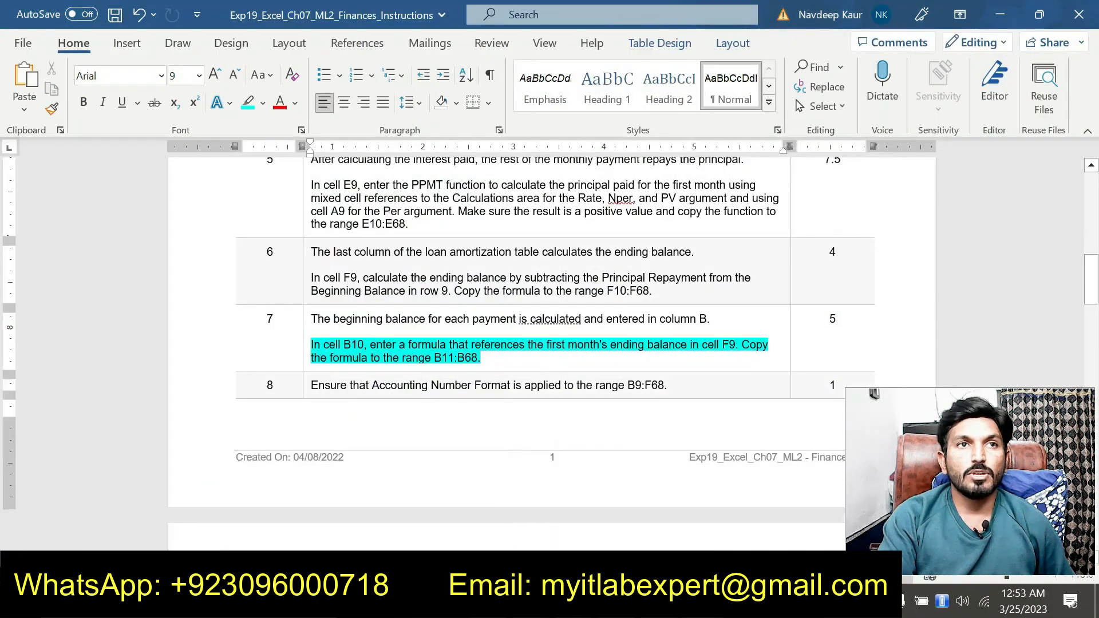
left_click_drag(490, 358, 312, 346)
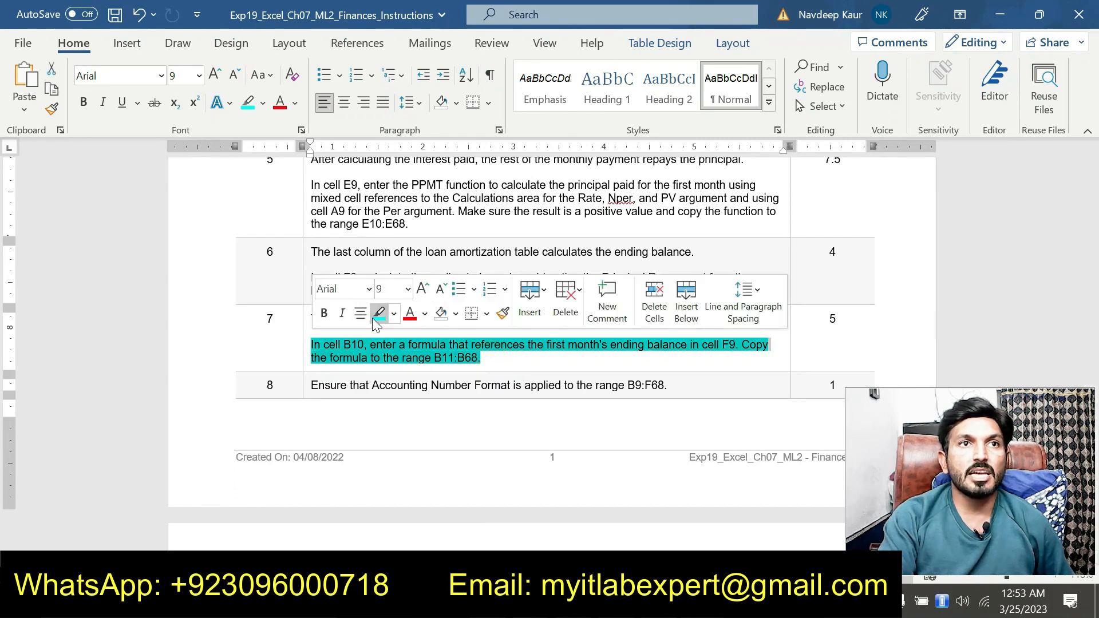
left_click(379, 312)
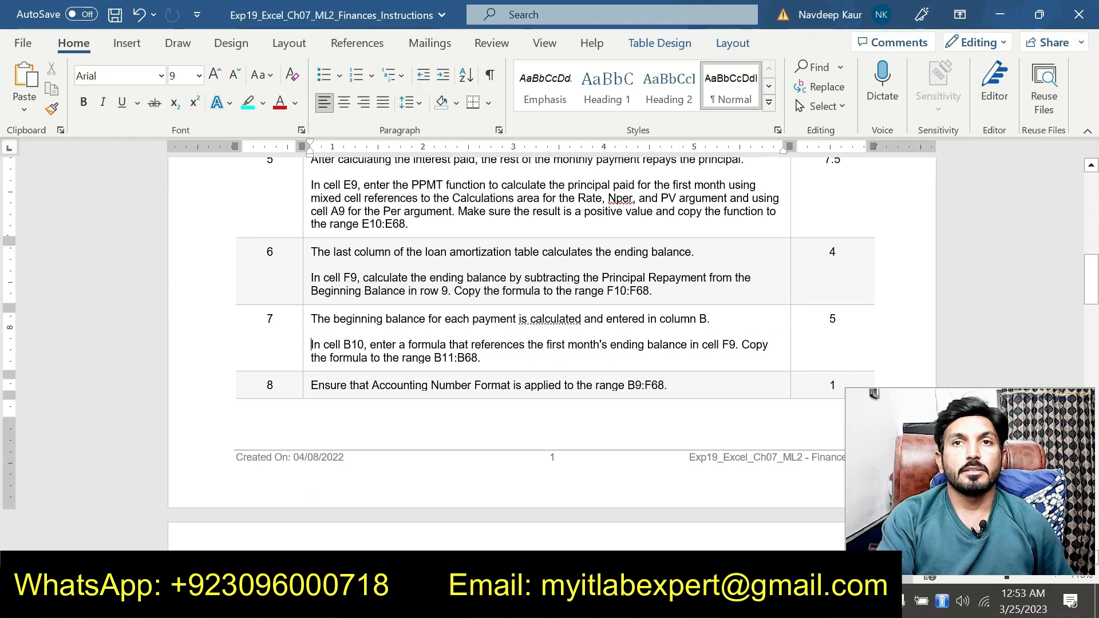
left_click_drag(680, 387, 311, 384)
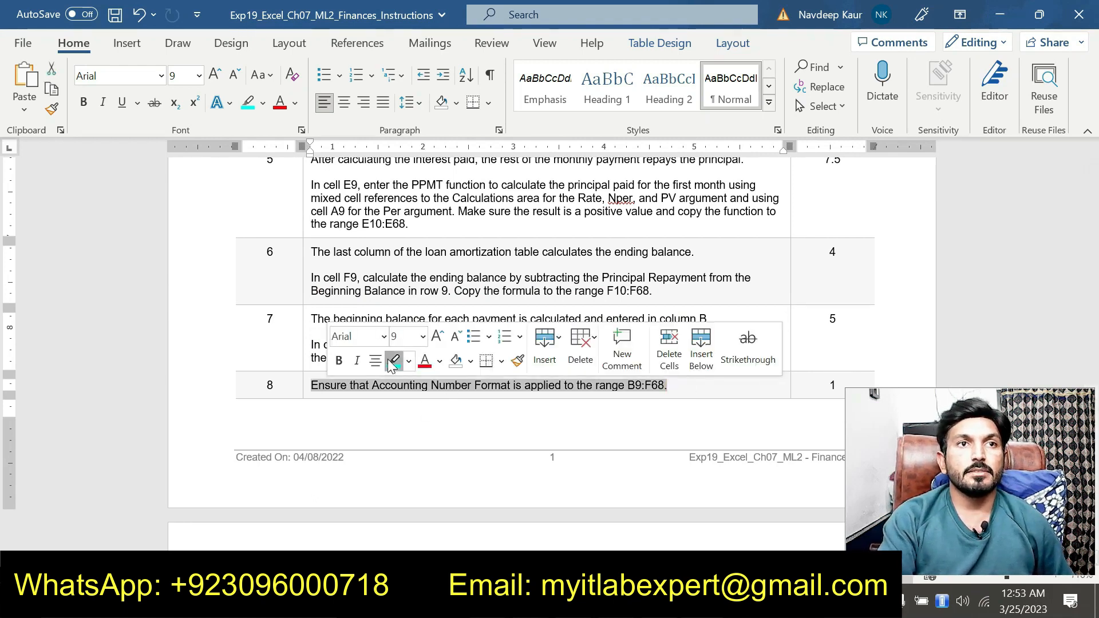
left_click(393, 361)
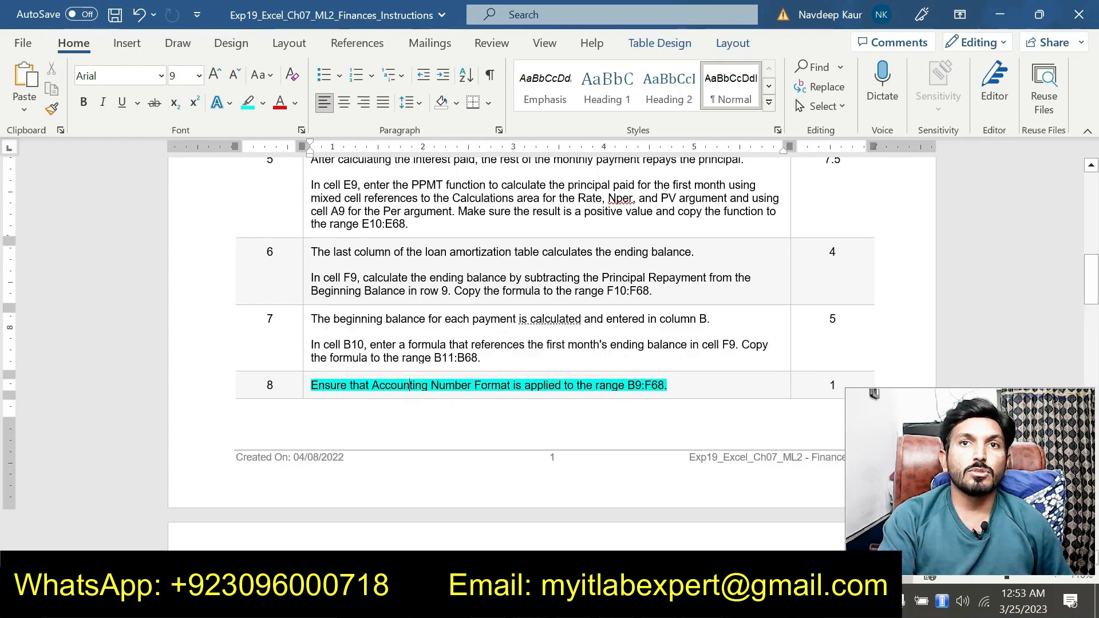
Copy the range reference B9:F68 from step 8 in Word, select that range in Excel and apply the Accounting number format
left_click_drag(628, 385, 664, 384)
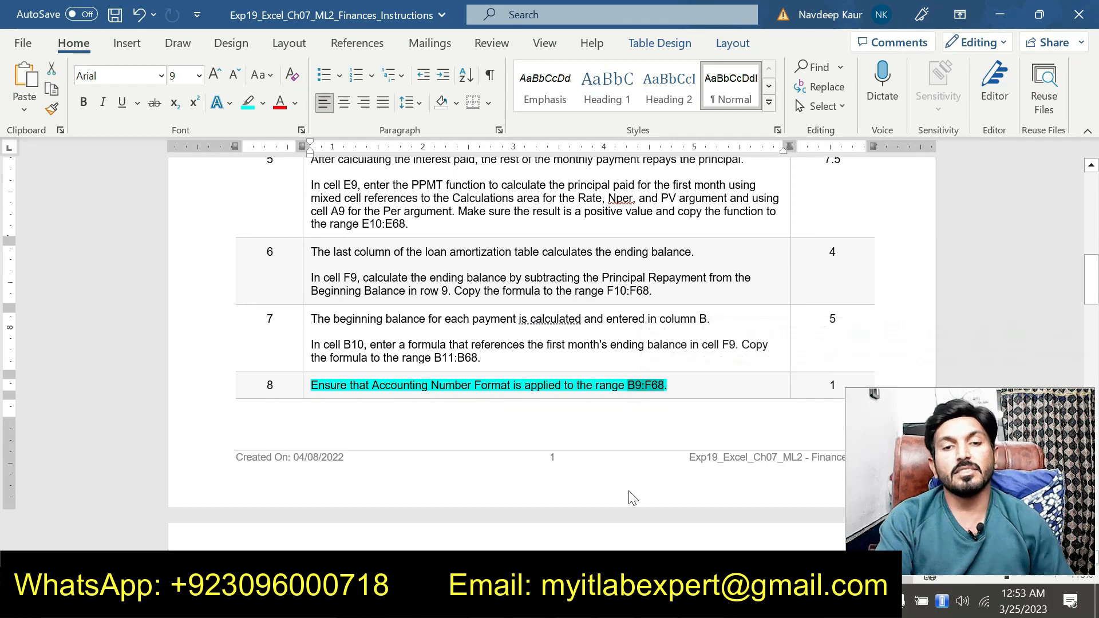
key("ctrl+c")
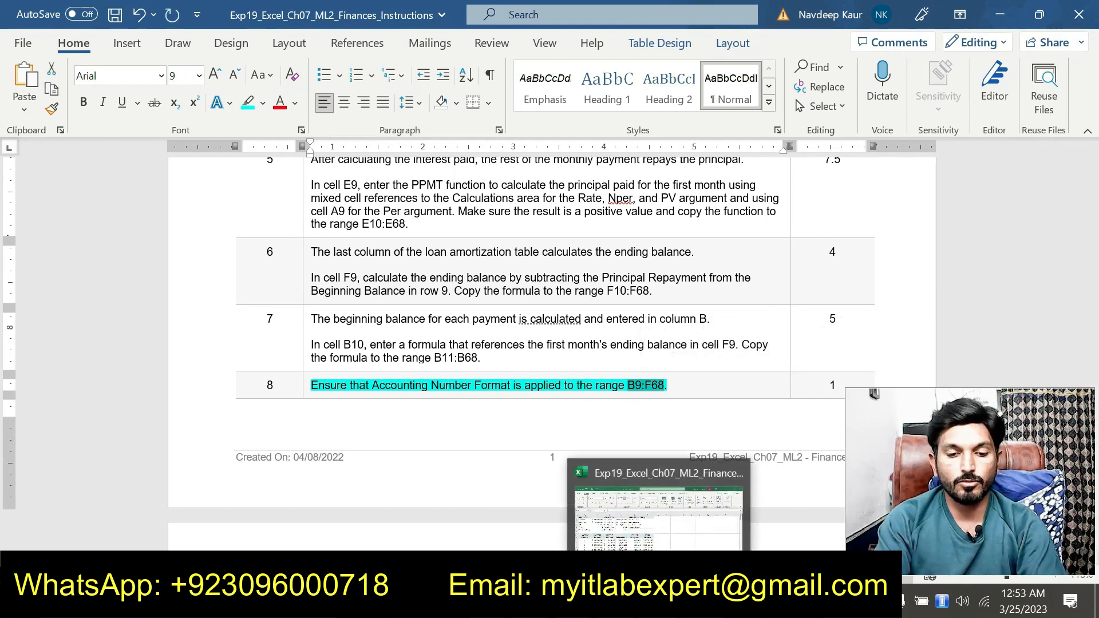
left_click(659, 606)
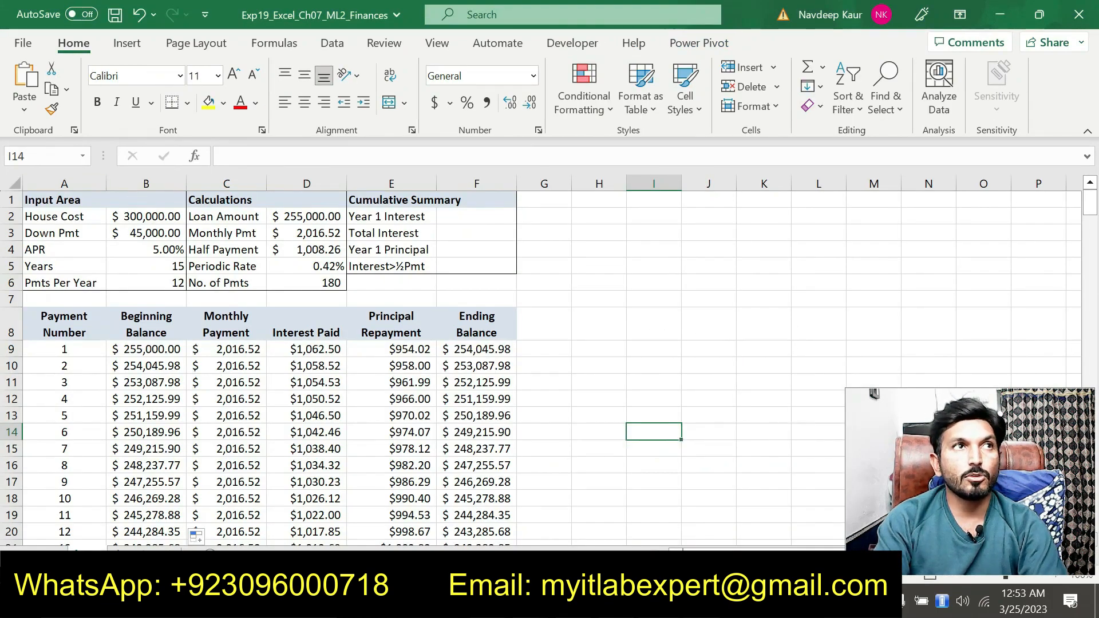
key("ctrl+v")
key("Return")
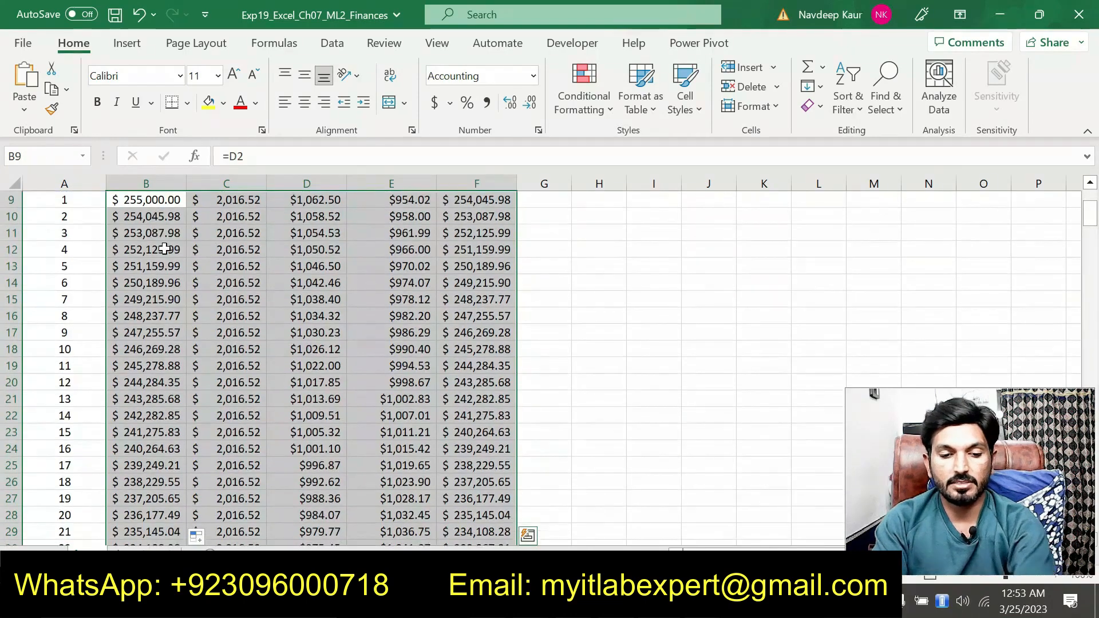
scroll(551, 431, "up", 3)
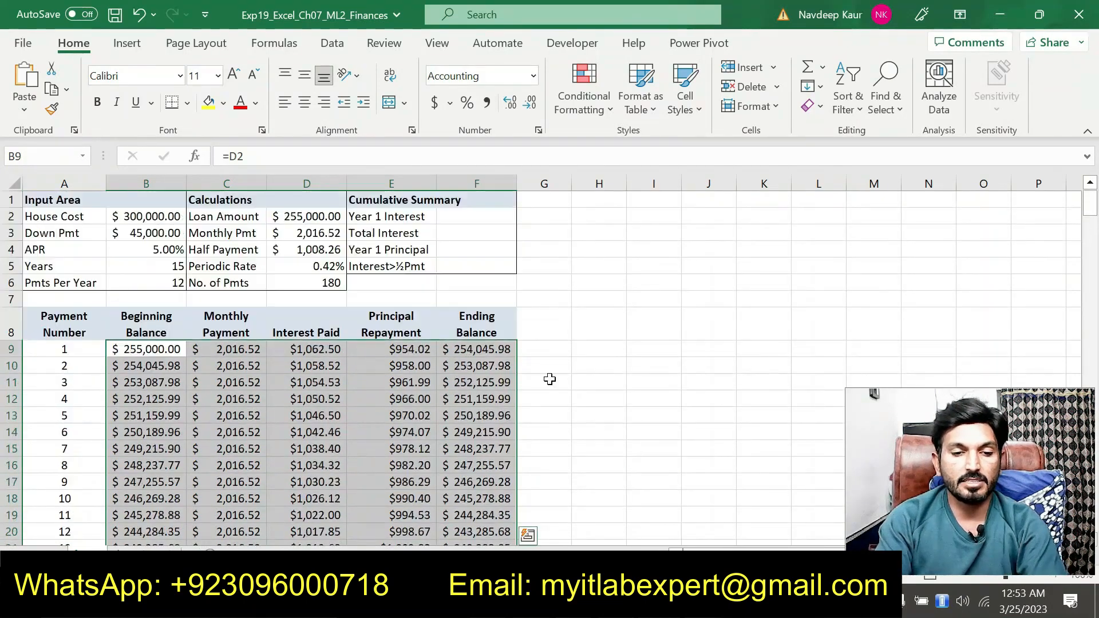
left_click(534, 76)
left_click(513, 239)
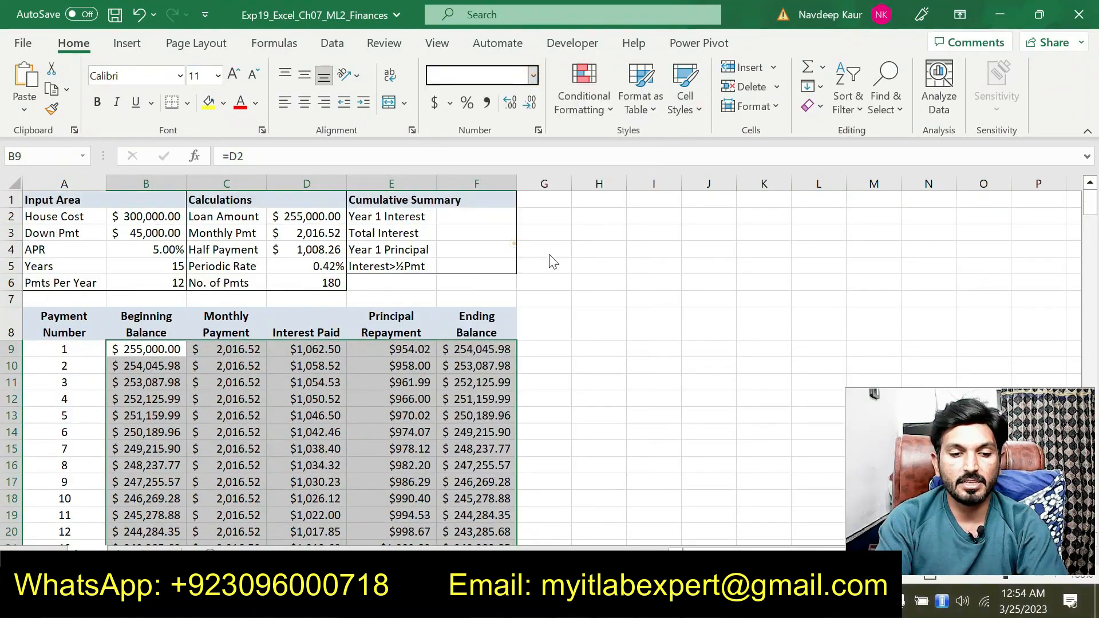
left_click(642, 386)
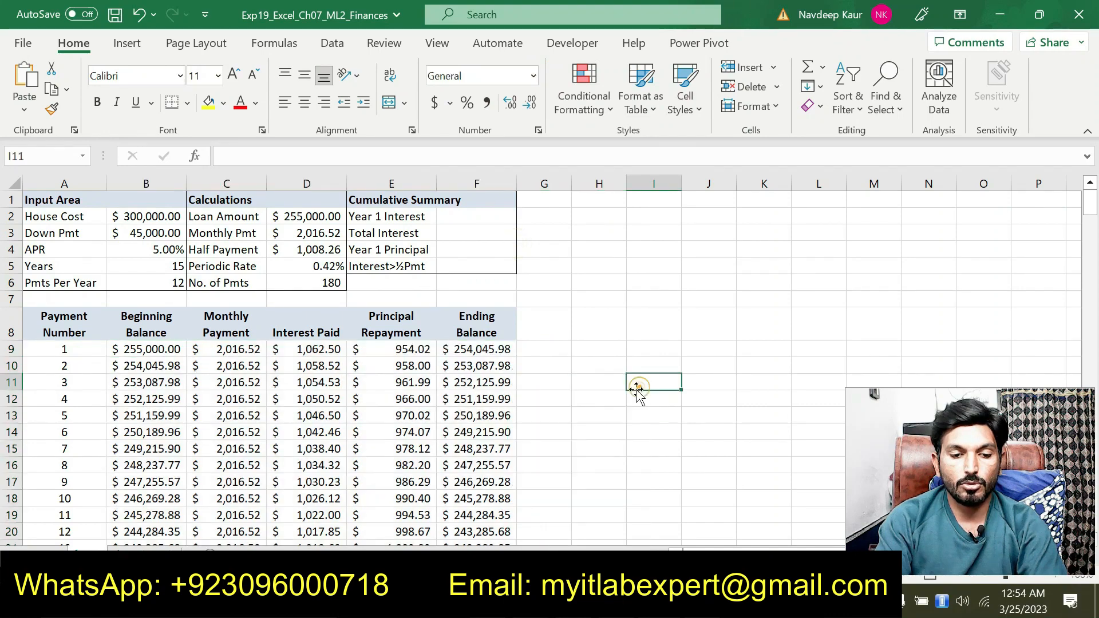
Return to the Word instructions, highlight the step 9 paragraph about the CUMIPMT function in cell F2 in turquoise, and close the Editor pane
scroll(637, 391, "down", 5)
key("alt+Tab")
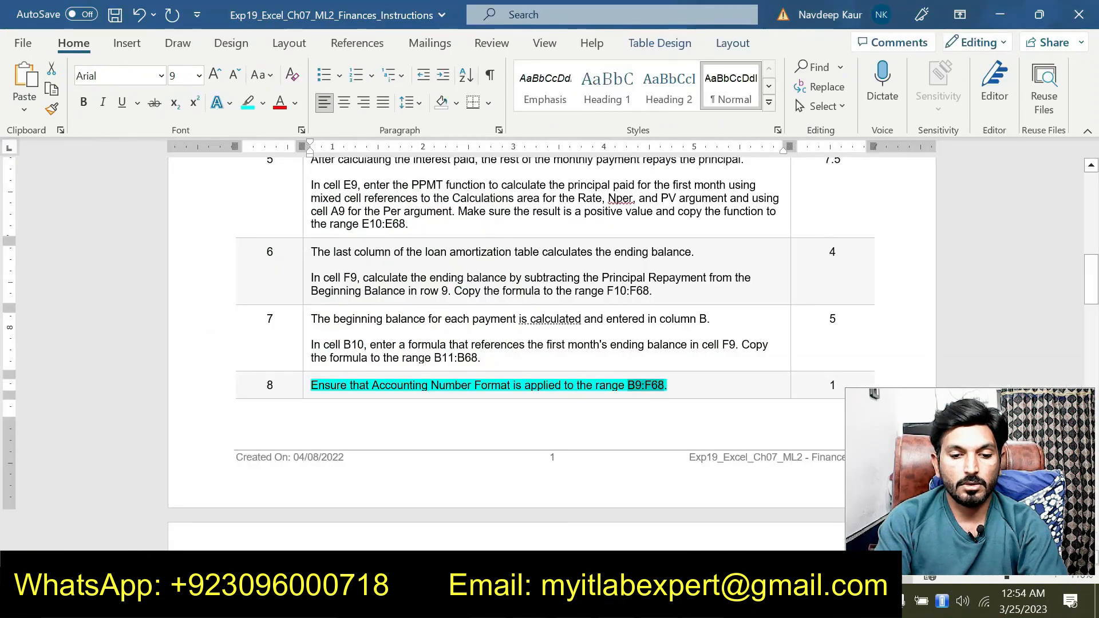
left_click(668, 375)
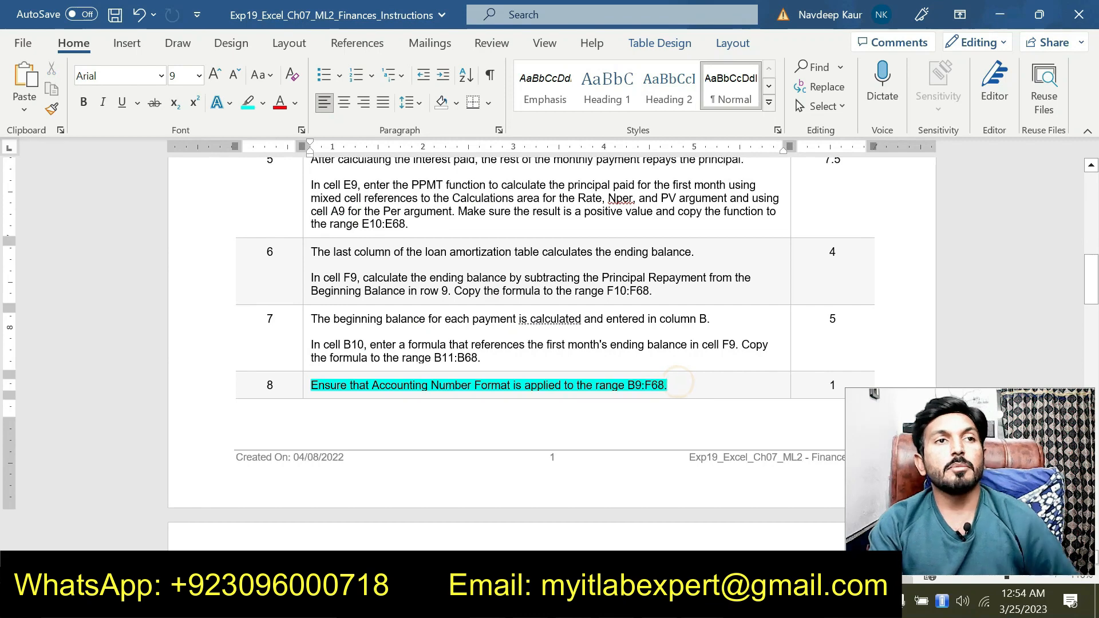
left_click(676, 380)
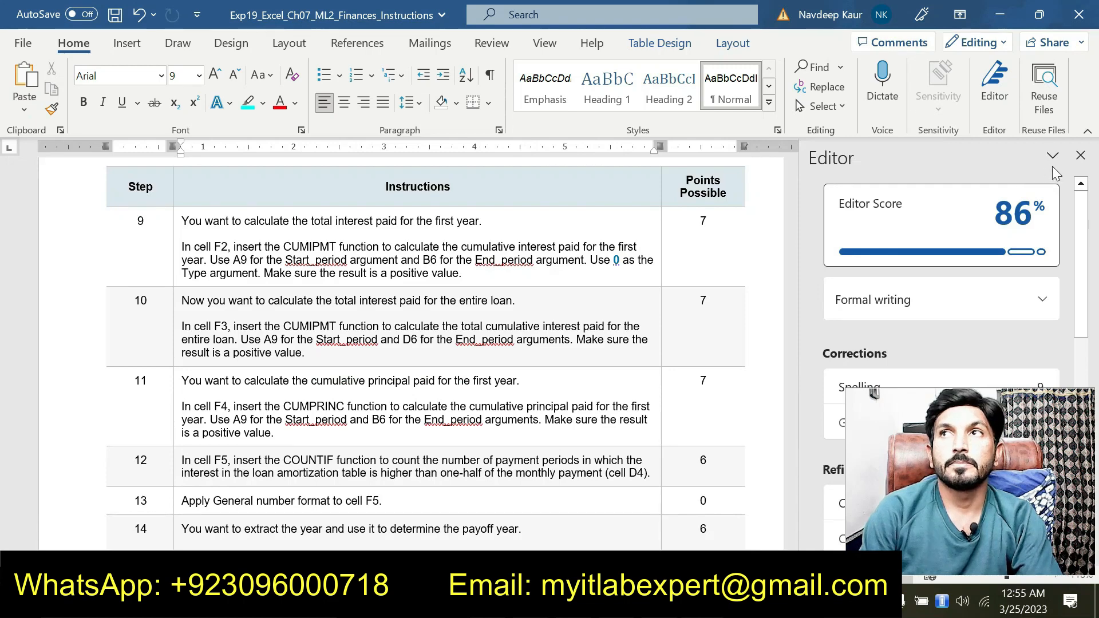
left_click(1080, 155)
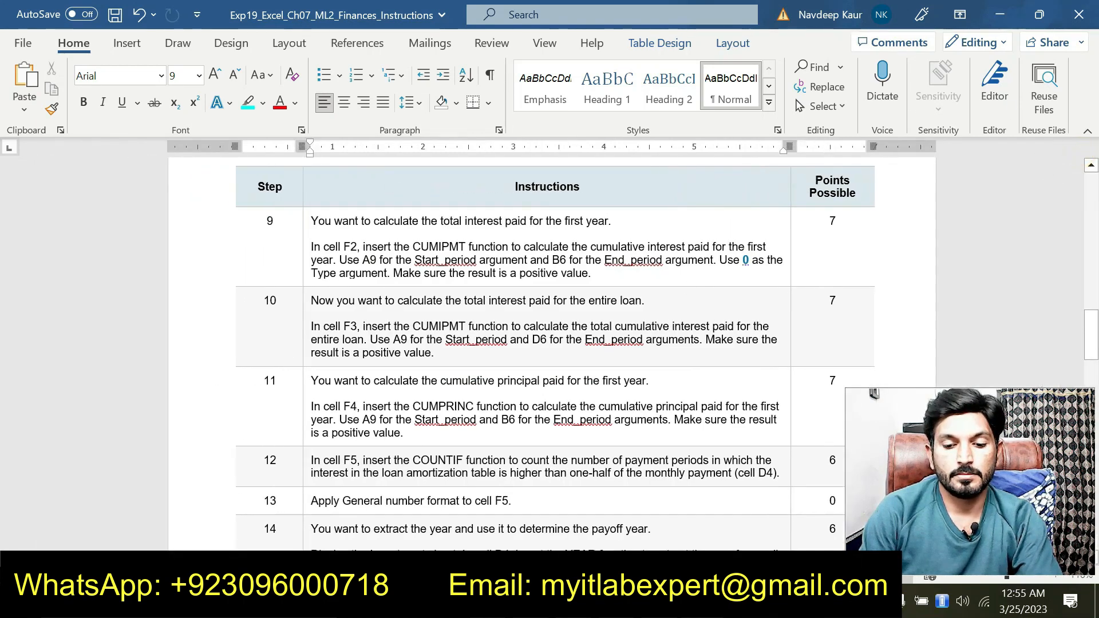
left_click_drag(593, 273, 323, 247)
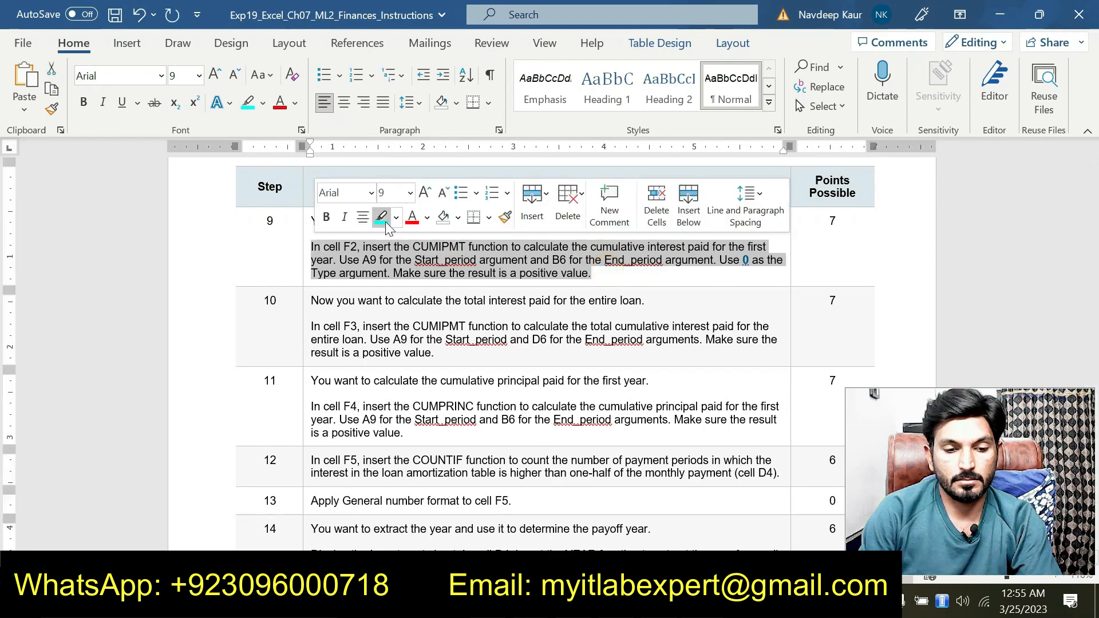
left_click(382, 220)
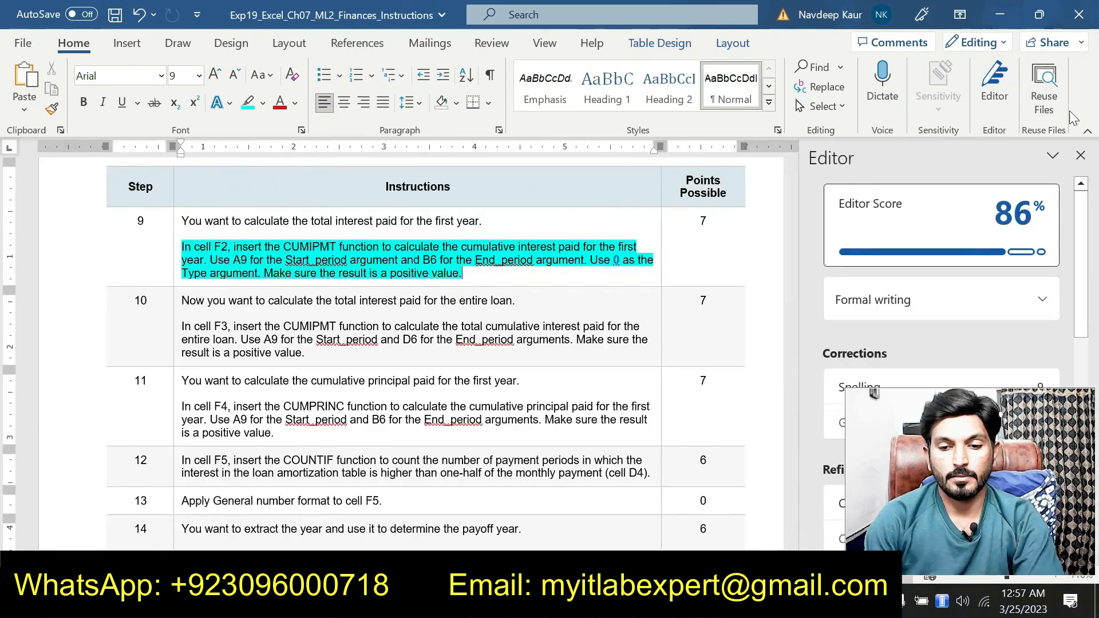
left_click(1080, 155)
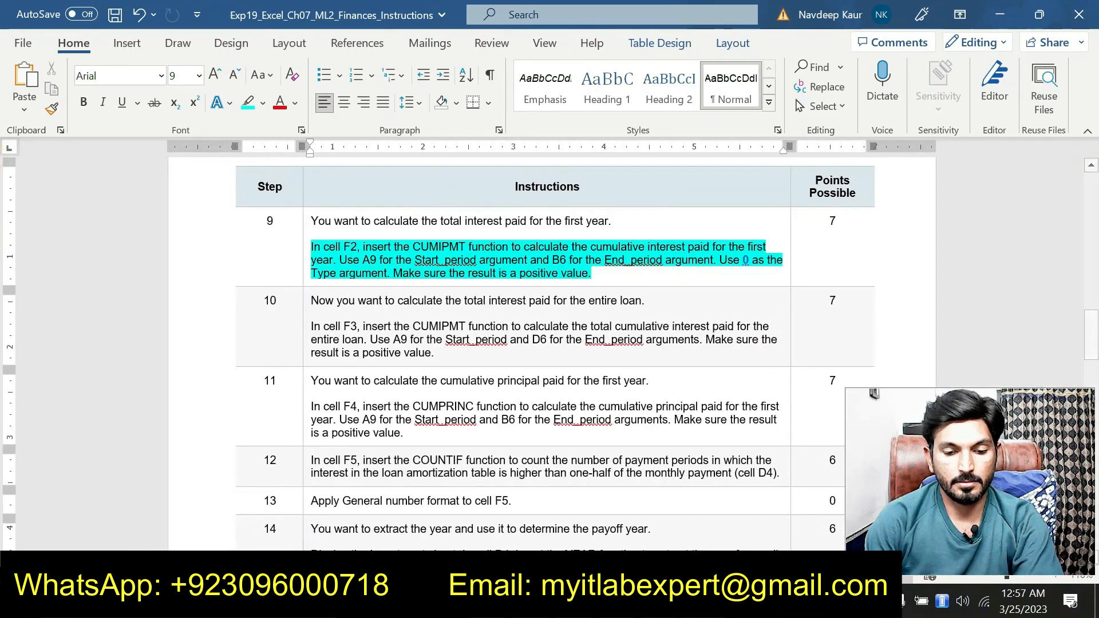
Switch to Excel, start a CUMIPMT function in cell F2 and open its function arguments dialog, moved clear of the Calculations area
key("alt+Tab")
scroll(544, 241, "up", 5)
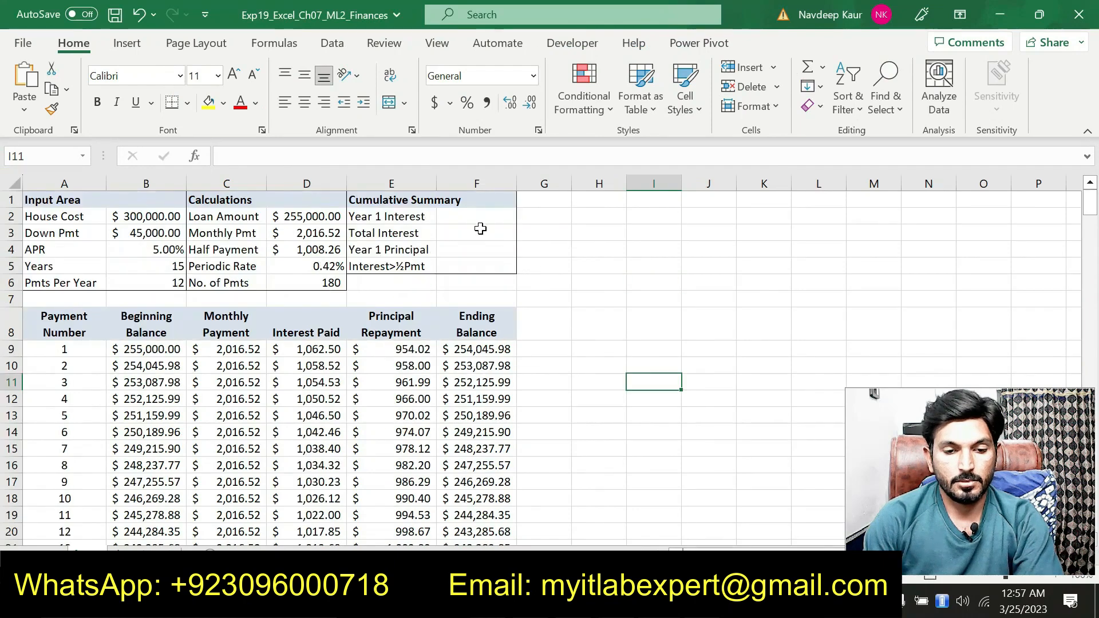
left_click(484, 216)
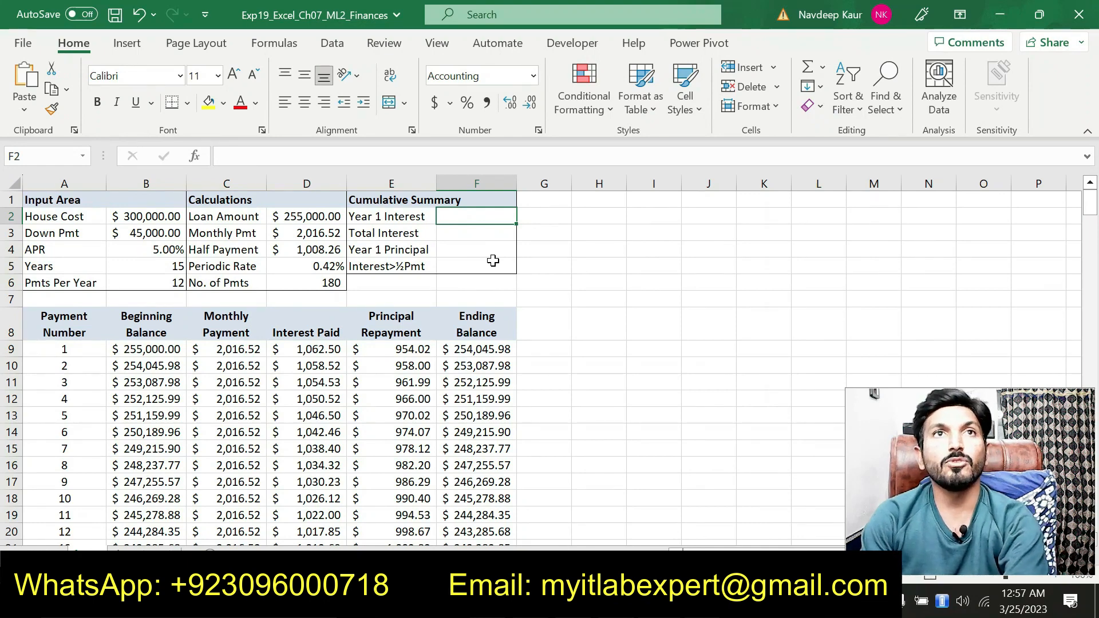
type("=cum")
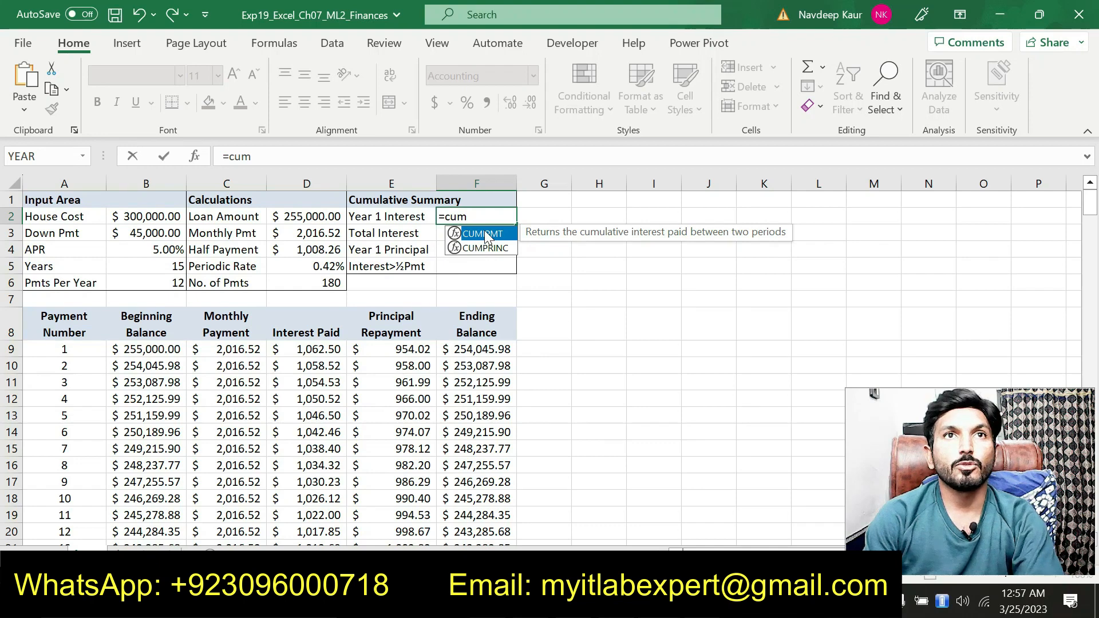
double_click(483, 234)
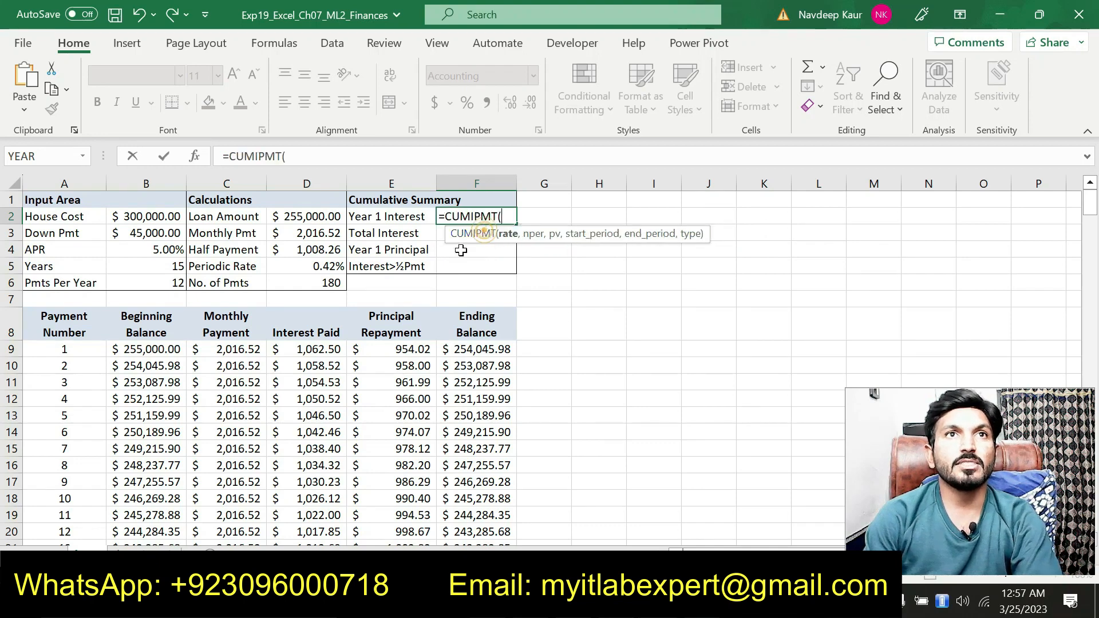
left_click(197, 158)
left_click_drag(564, 104, 633, 158)
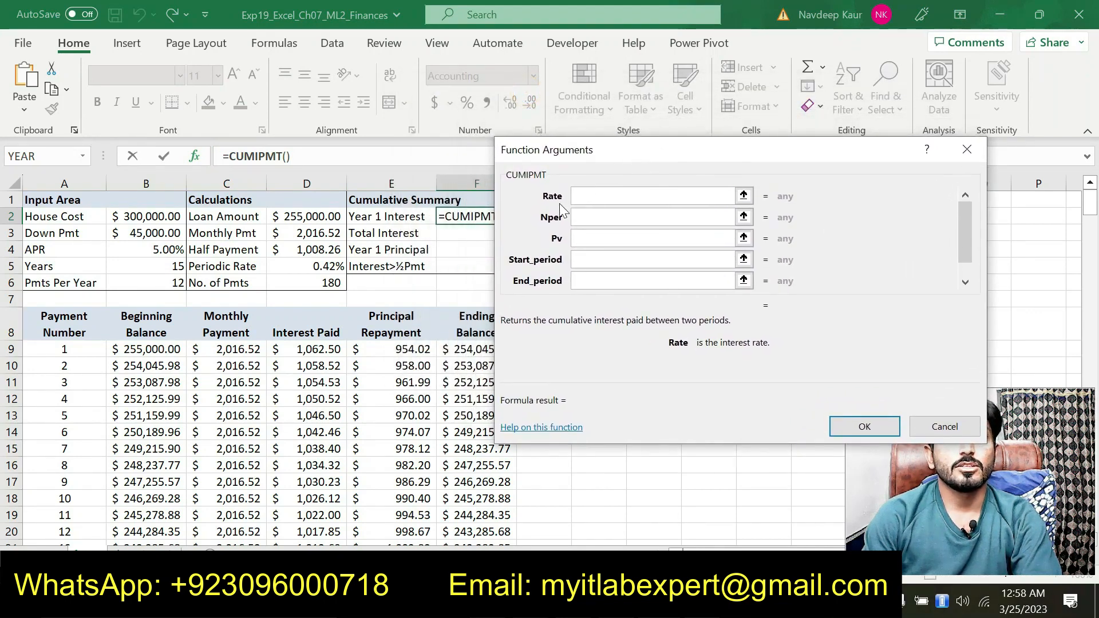
Set the CUMIPMT function's Rate argument to the periodic rate in D5 and Nper to the number of payments in D6
left_click(306, 250)
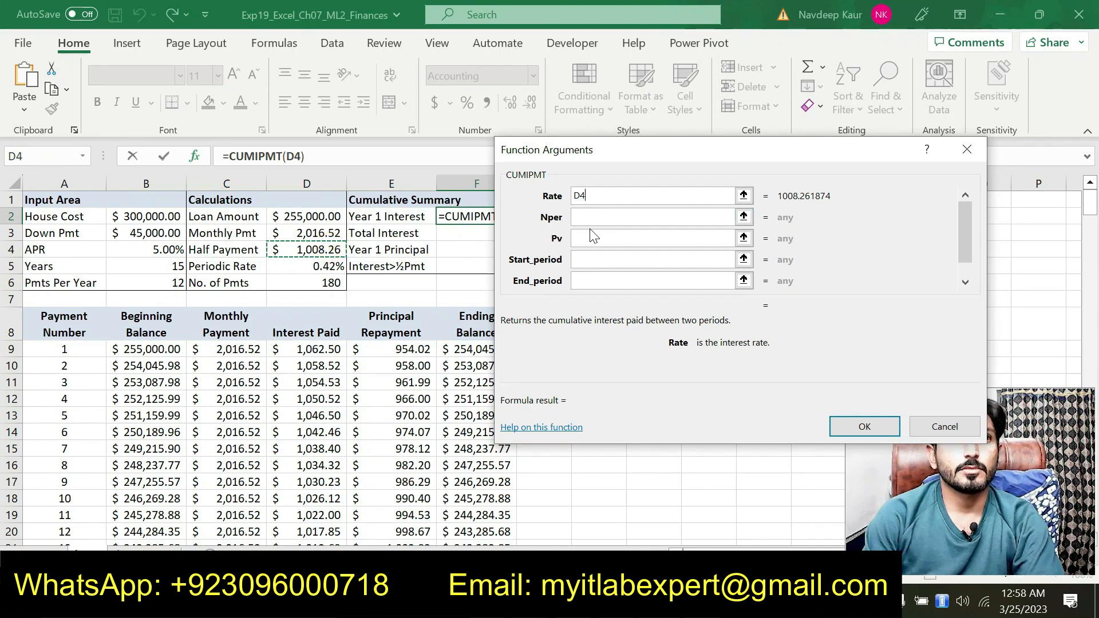
key("BackSpace")
key("BackSpace")
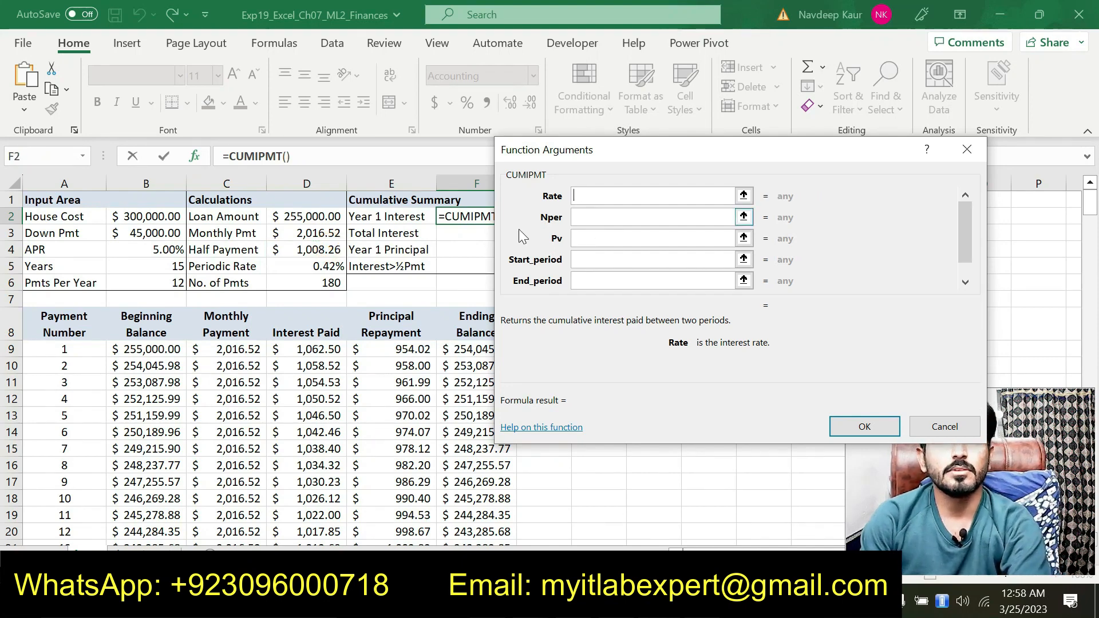
left_click(307, 267)
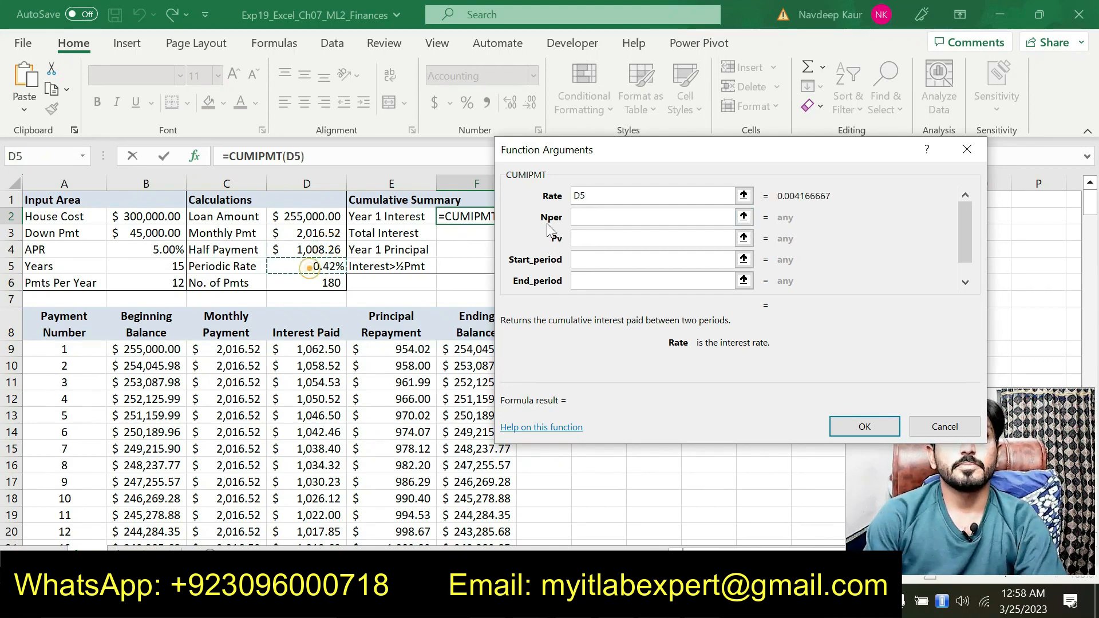
left_click(592, 217)
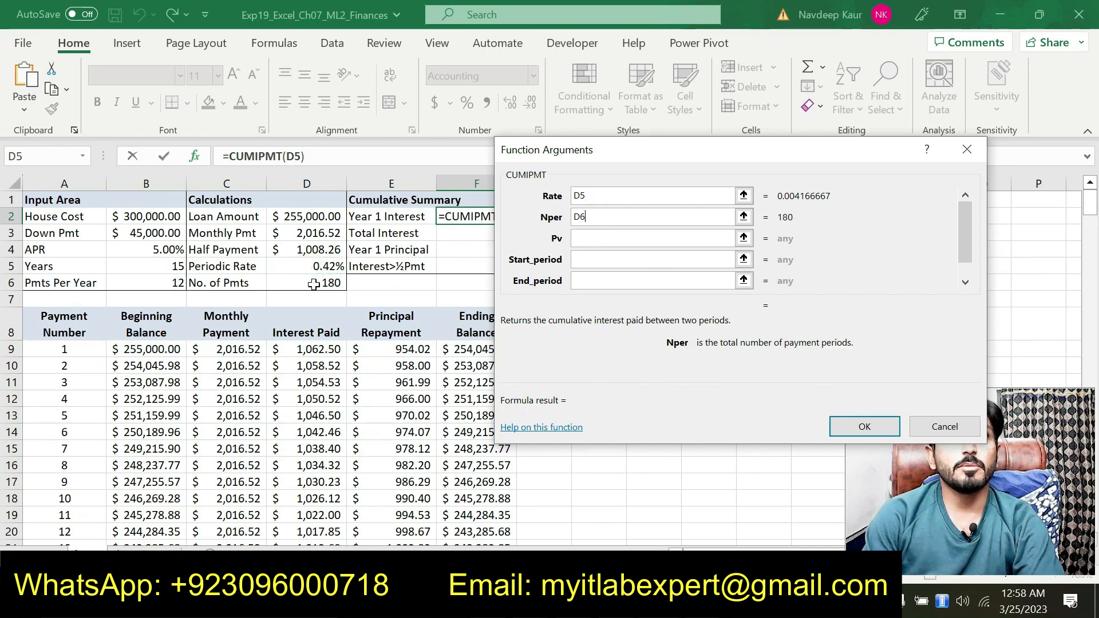
Consult step 9 in the Word instructions and, back in Excel, set the Pv argument to D2 and Start_period to A9
left_click(594, 243)
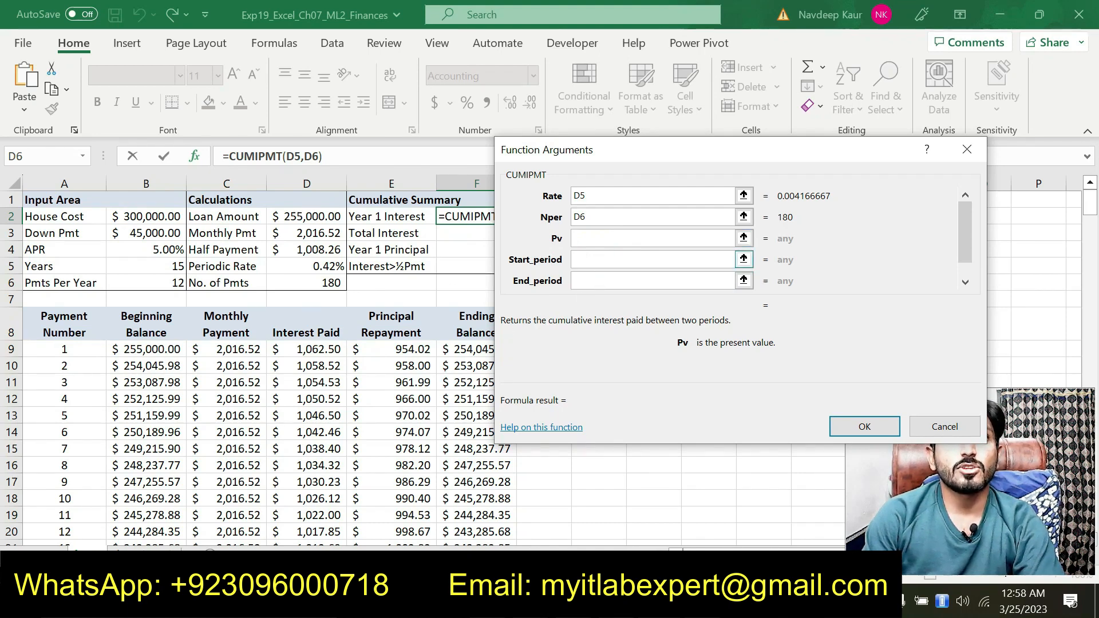
key("alt+Tab")
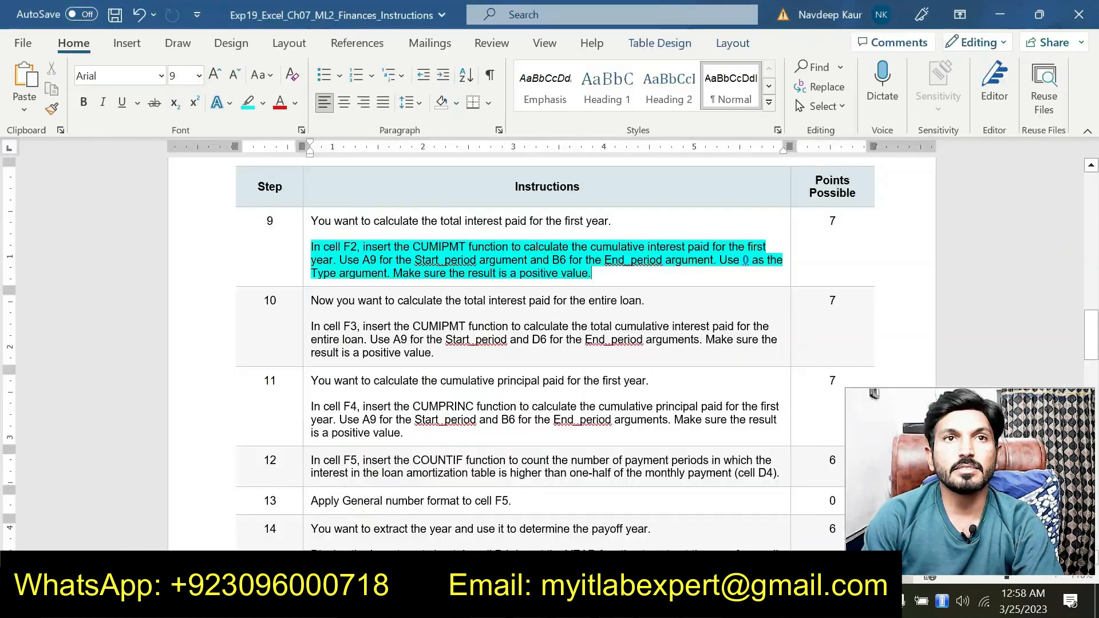
left_click_drag(363, 260, 413, 260)
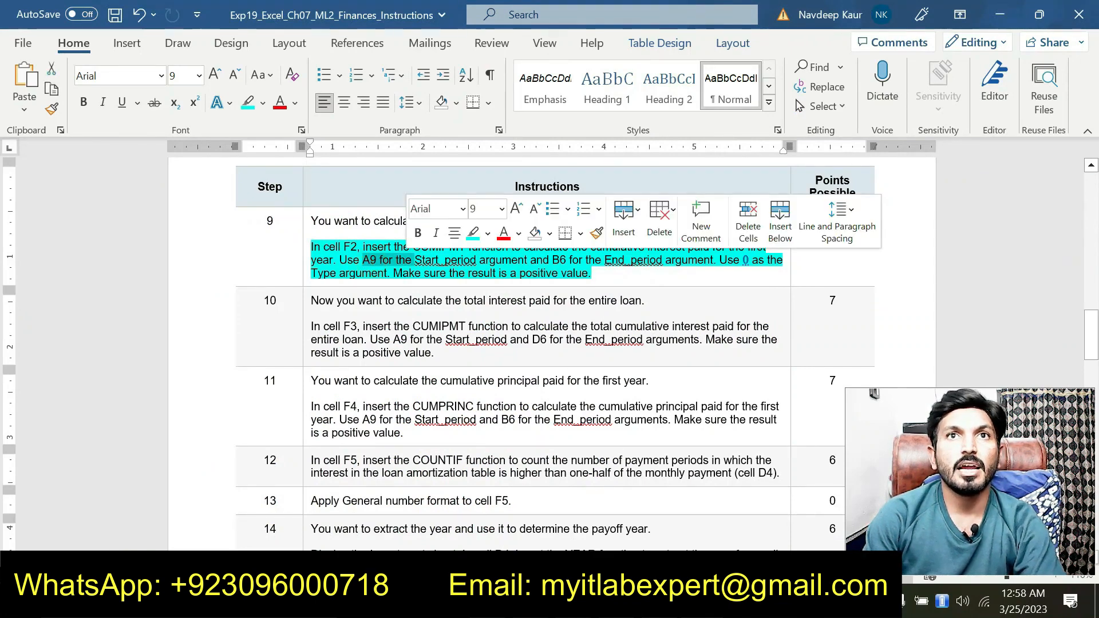
left_click(619, 273)
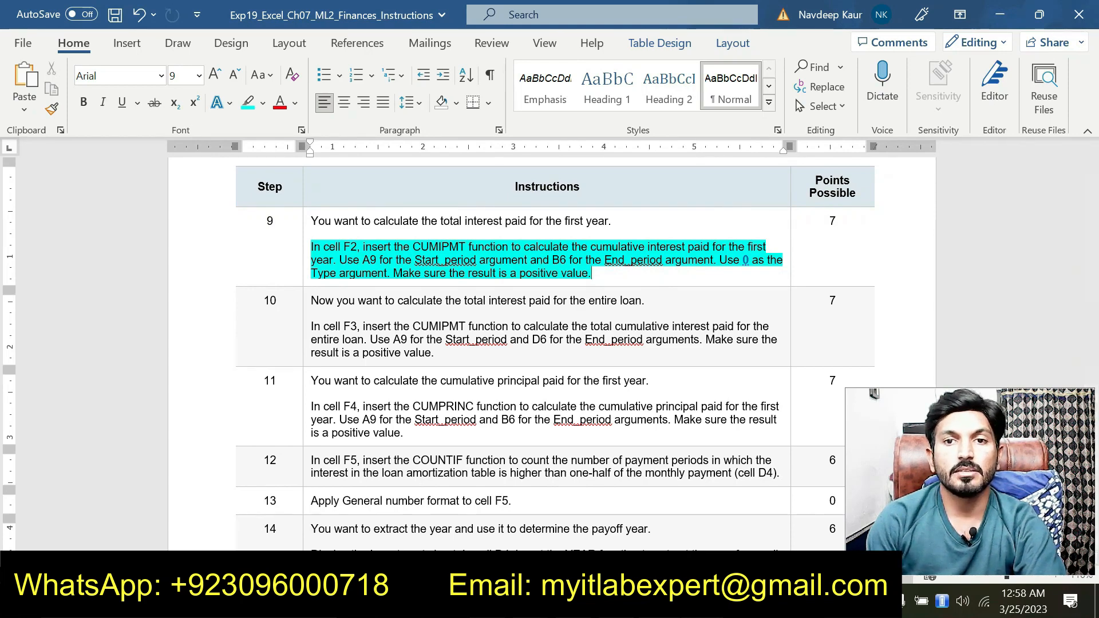
key("alt+Tab")
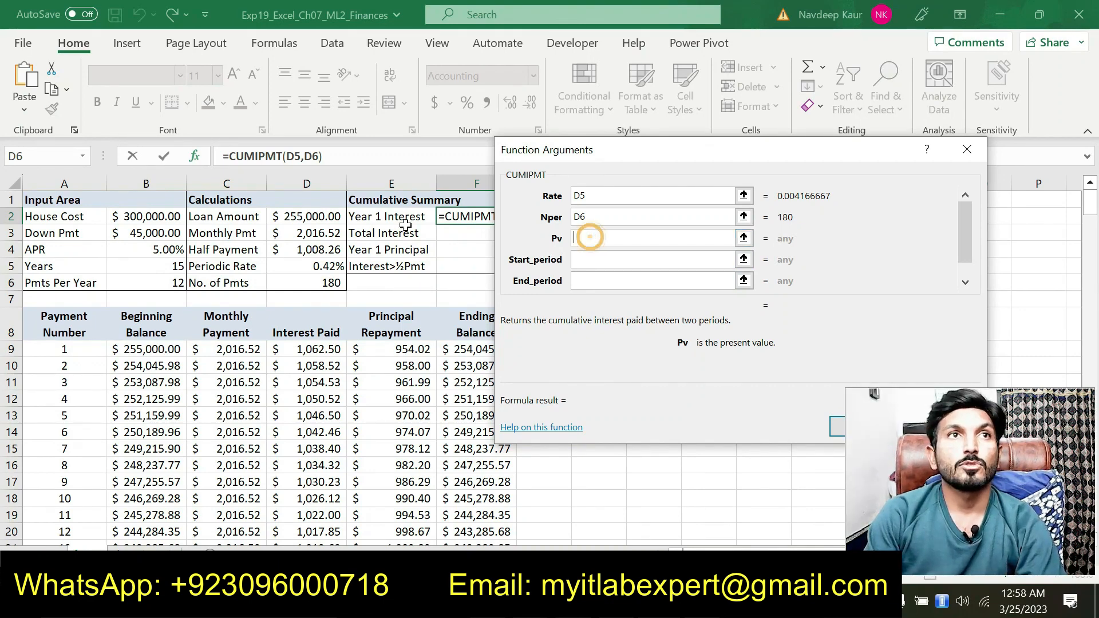
left_click(321, 217)
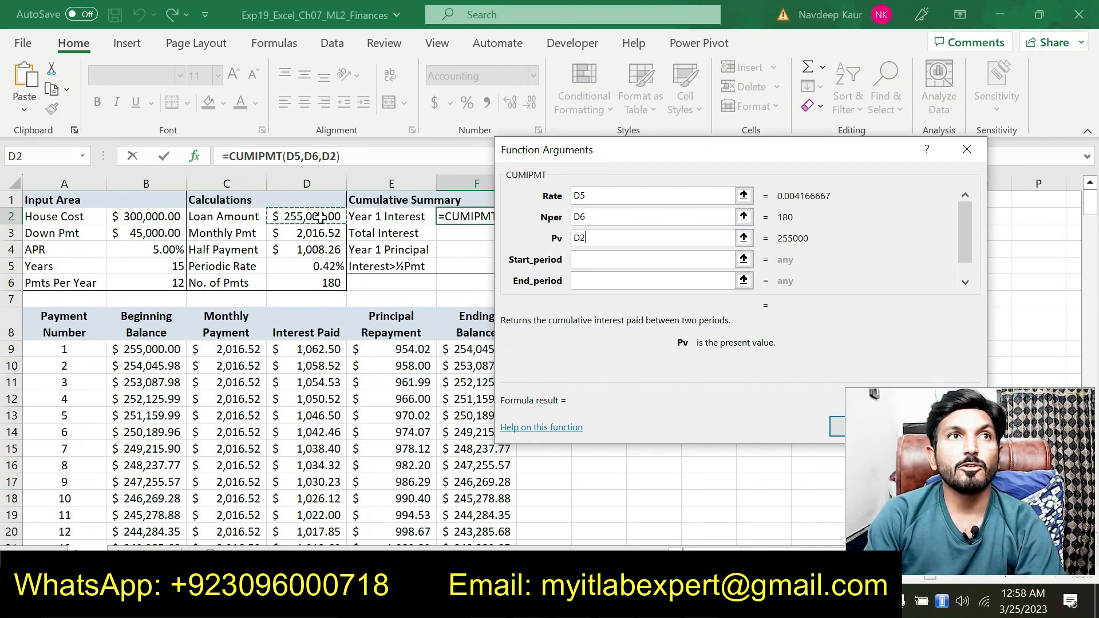
left_click(601, 262)
left_click(76, 350)
left_click(596, 282)
Recheck step 9 in Word, set the End_period argument to B6 in Excel and enter 0 as the Type
left_click(703, 601)
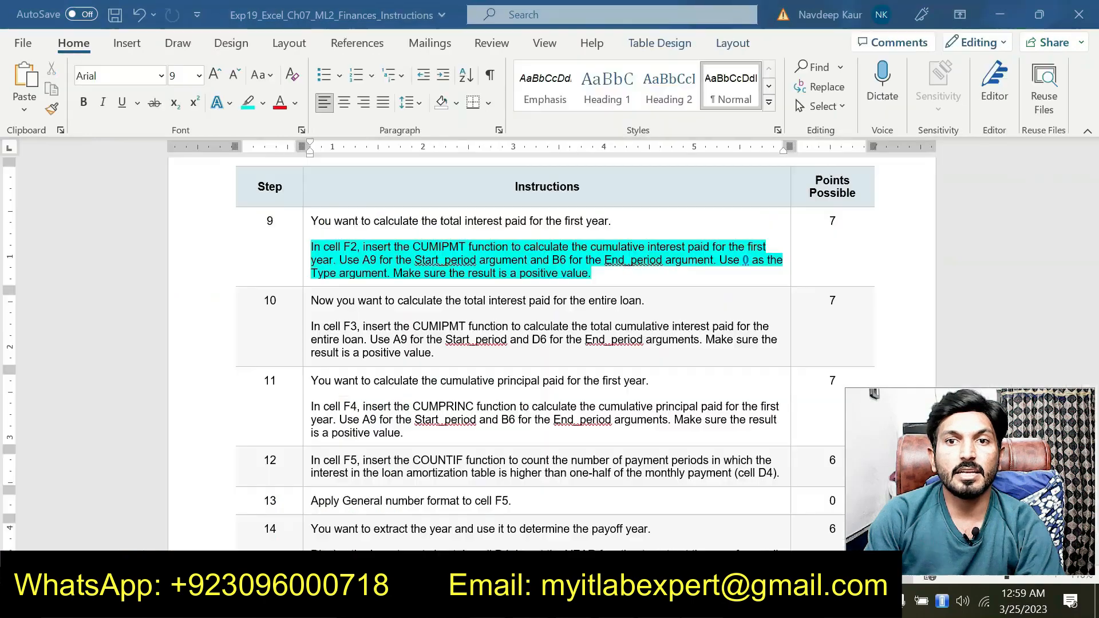
left_click(676, 601)
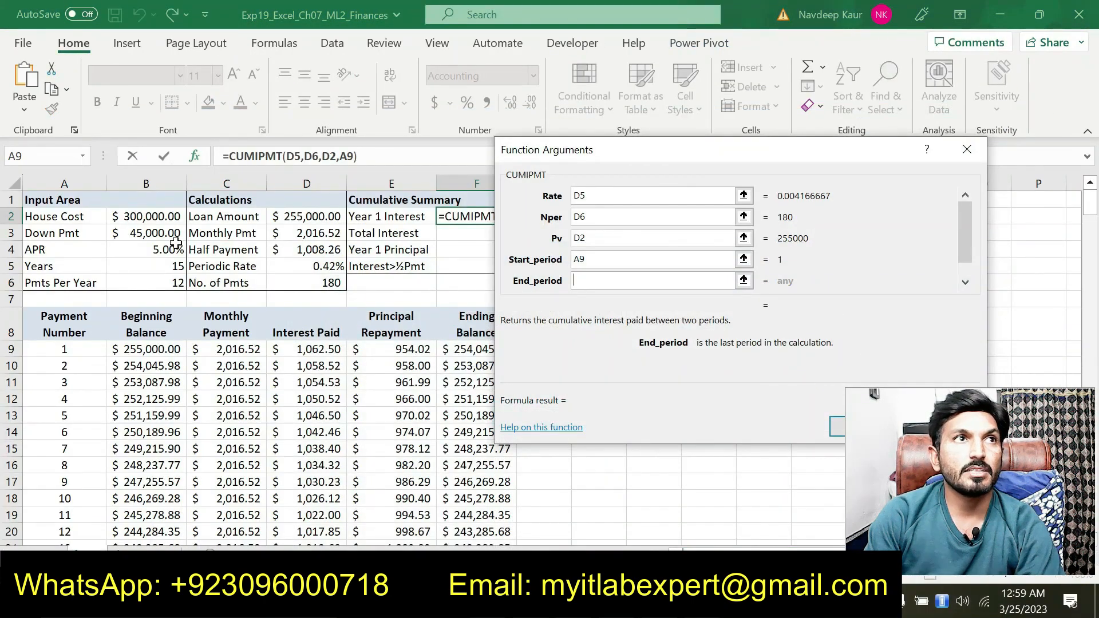
left_click(178, 285)
scroll(646, 303, "down", 1)
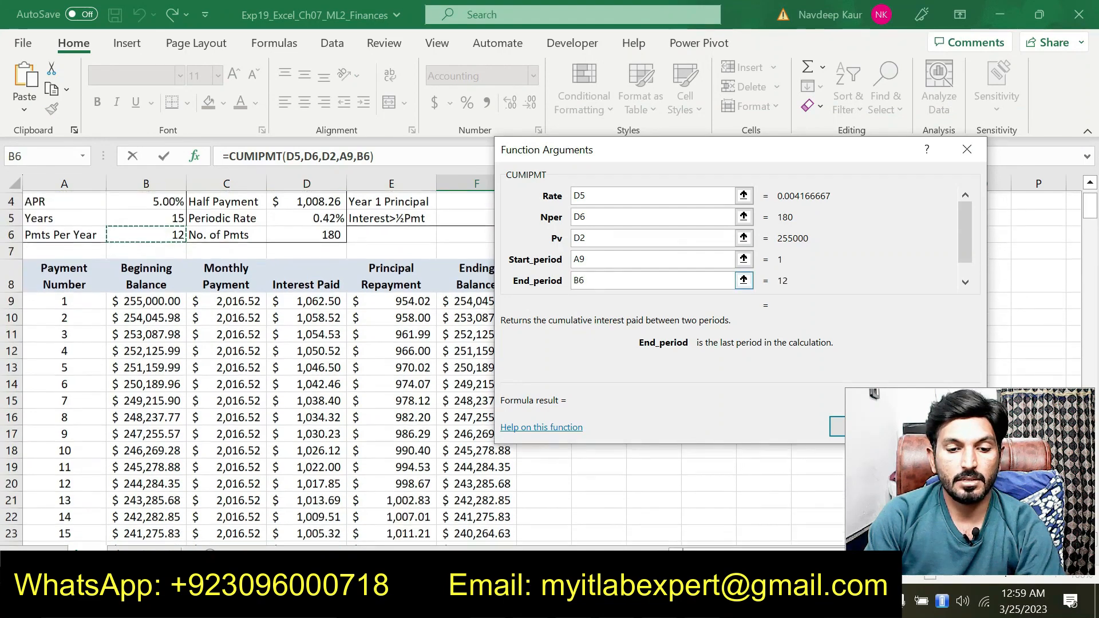
scroll(959, 268, "down", 2)
left_click(966, 281)
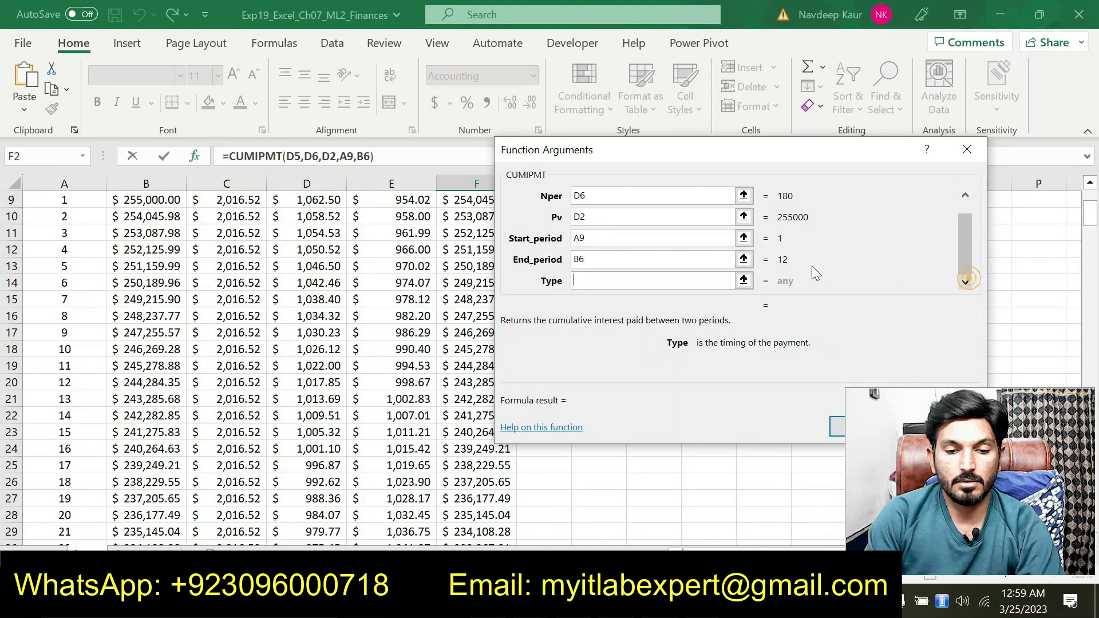
left_click(625, 289)
type("0")
scroll(726, 344, "up", 3)
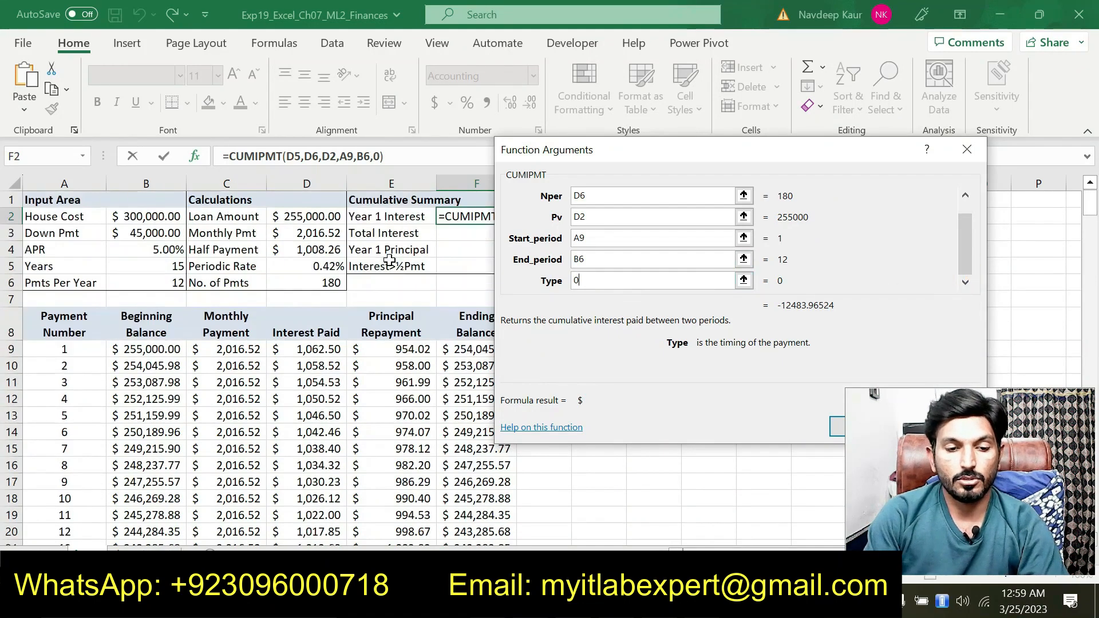
Recheck the Word instructions, accept the CUMIPMT function in cell F2 and add a minus sign before it to make the result positive
left_click_drag(706, 157, 575, 92)
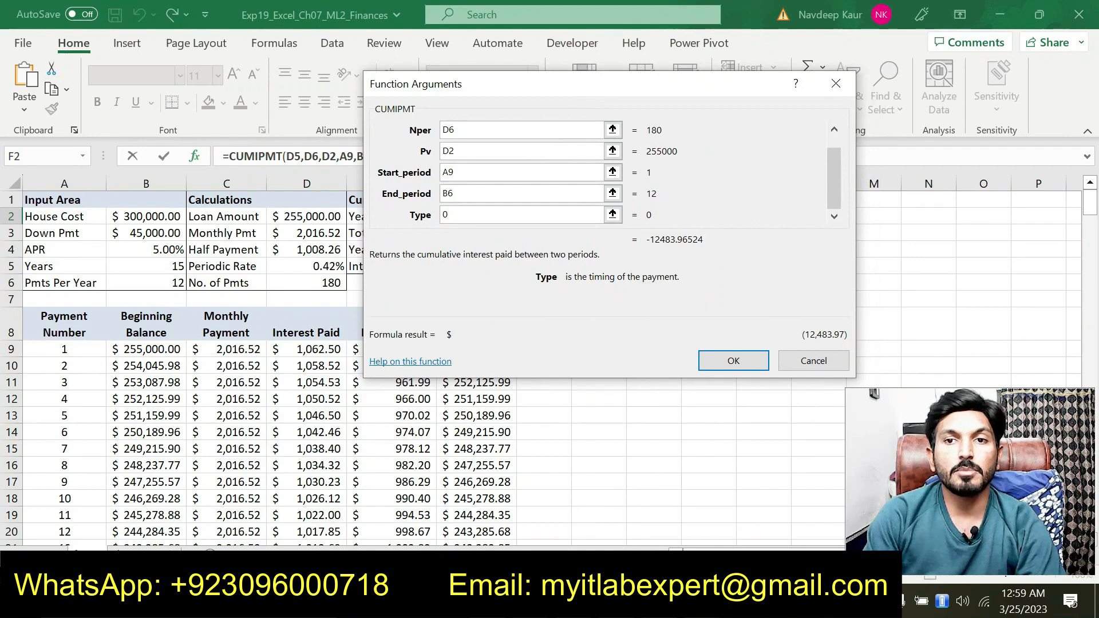
key("alt+Tab")
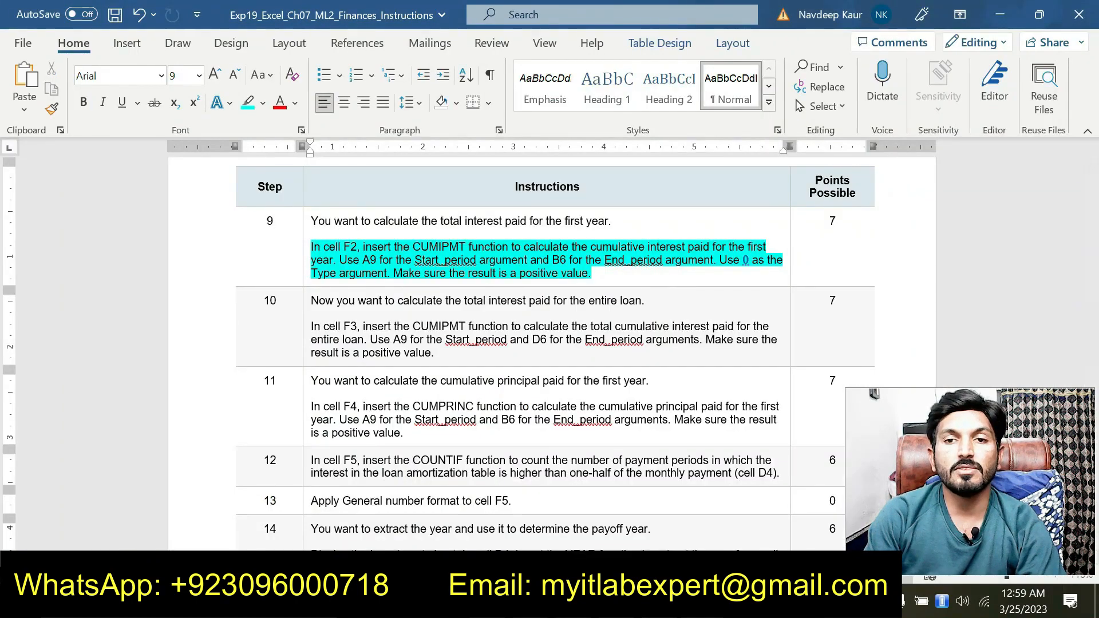
key("alt+Tab")
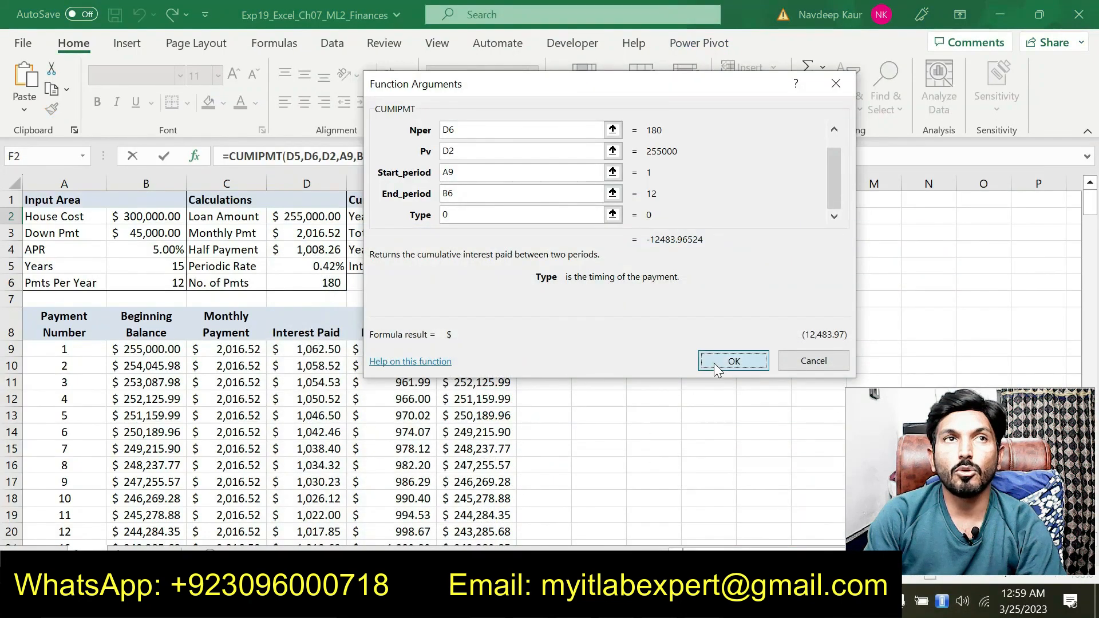
left_click(713, 363)
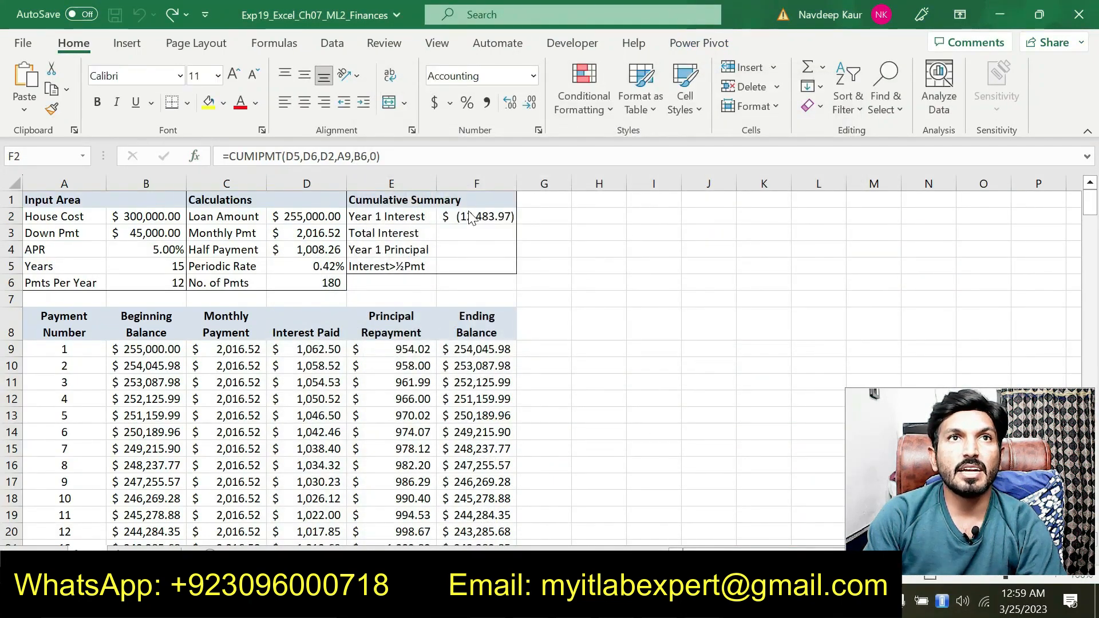
left_click(230, 158)
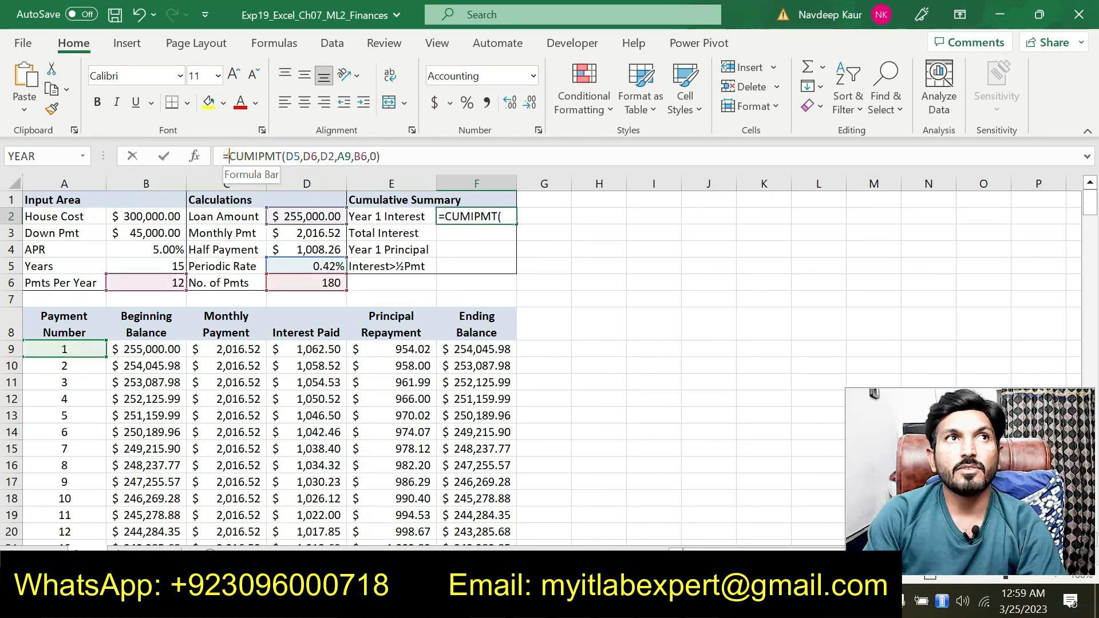
type("-")
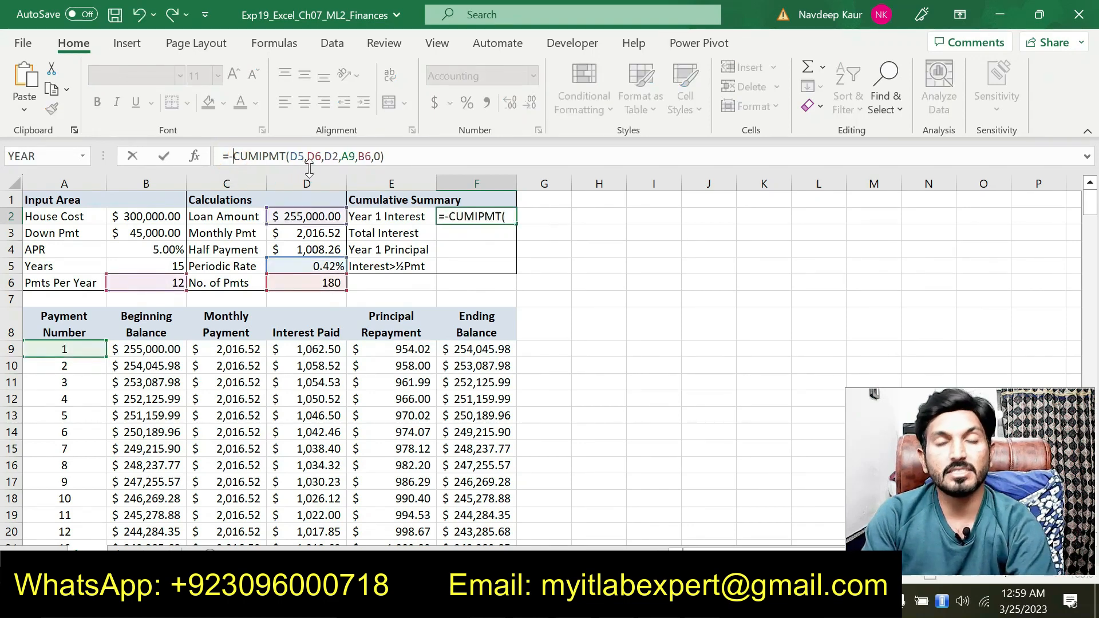
key("Return")
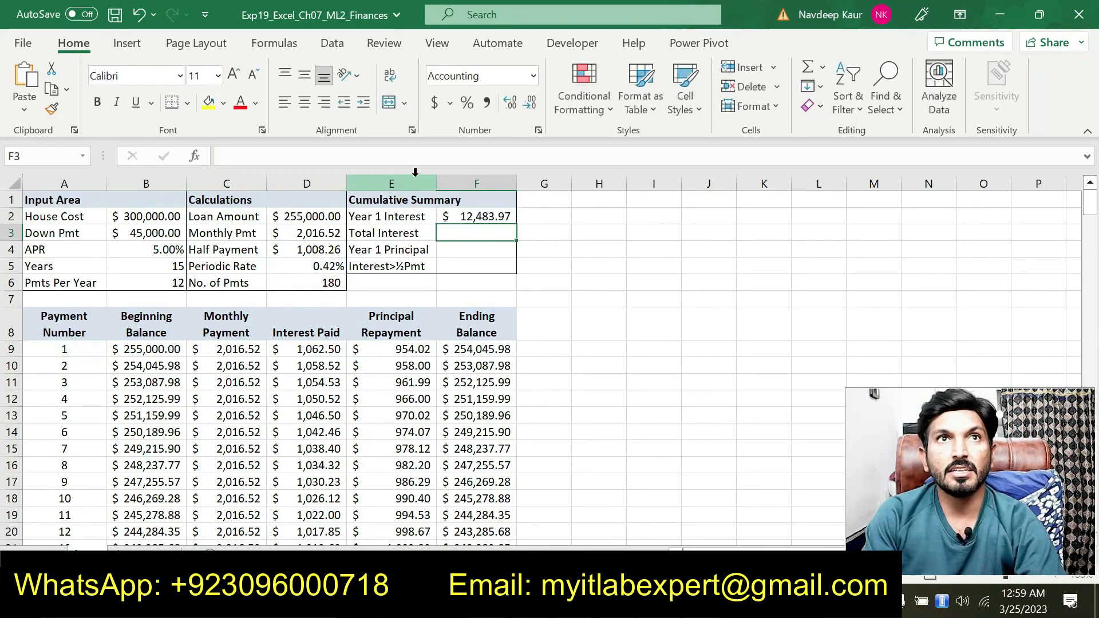
left_click(469, 217)
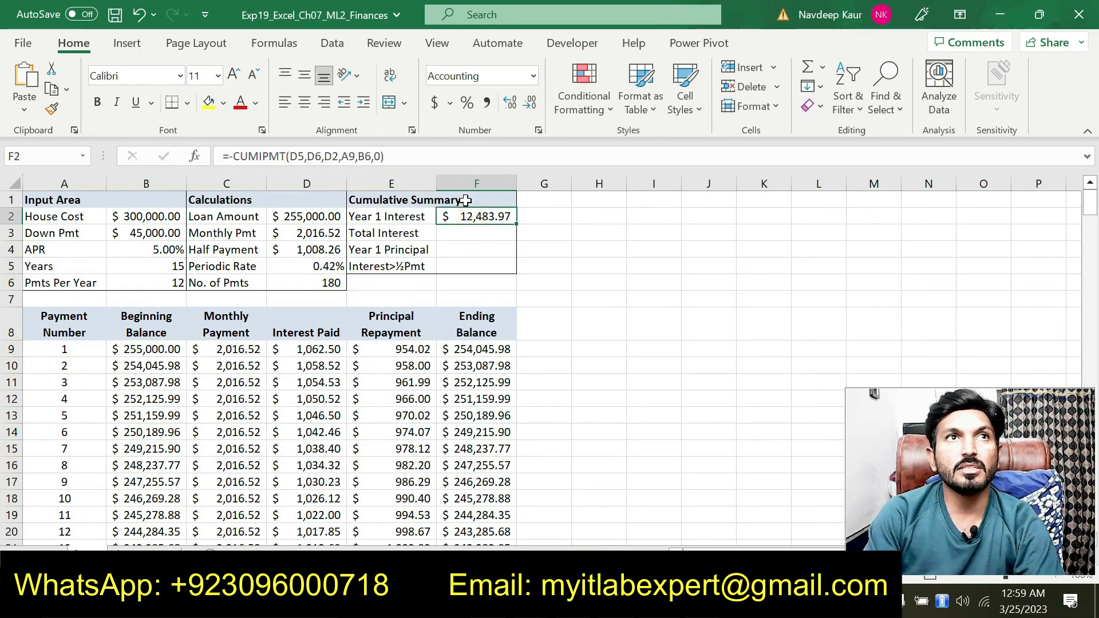
Switch to the Word instructions, remove the turquoise highlight from the step 9 paragraph and highlight the step 10 paragraph about cell F3 in turquoise
mouse_move(702, 606)
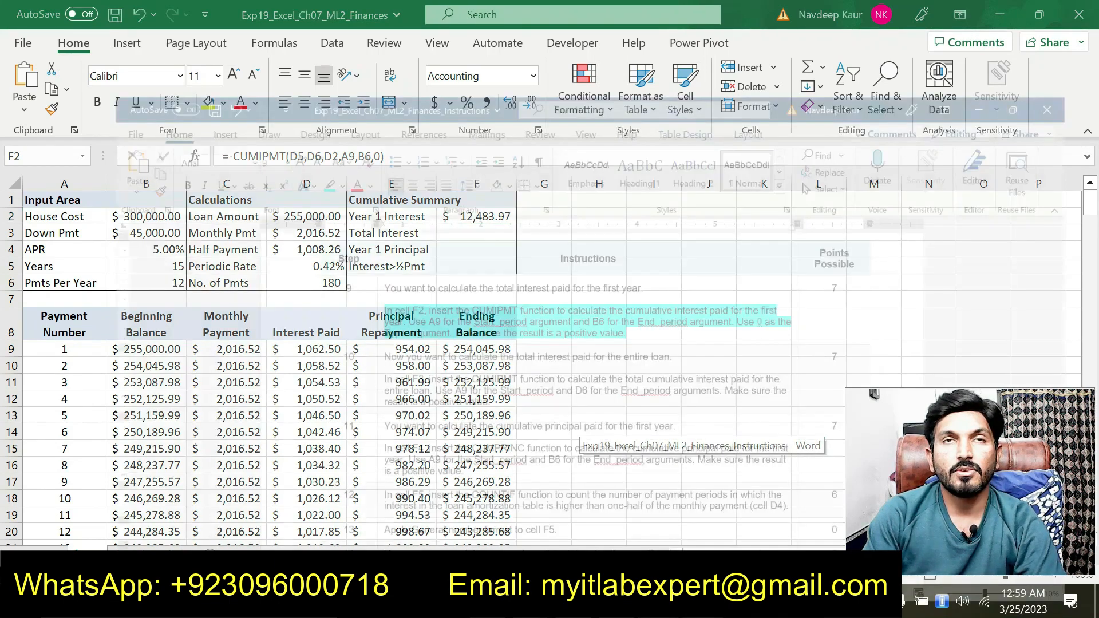
left_click(702, 504)
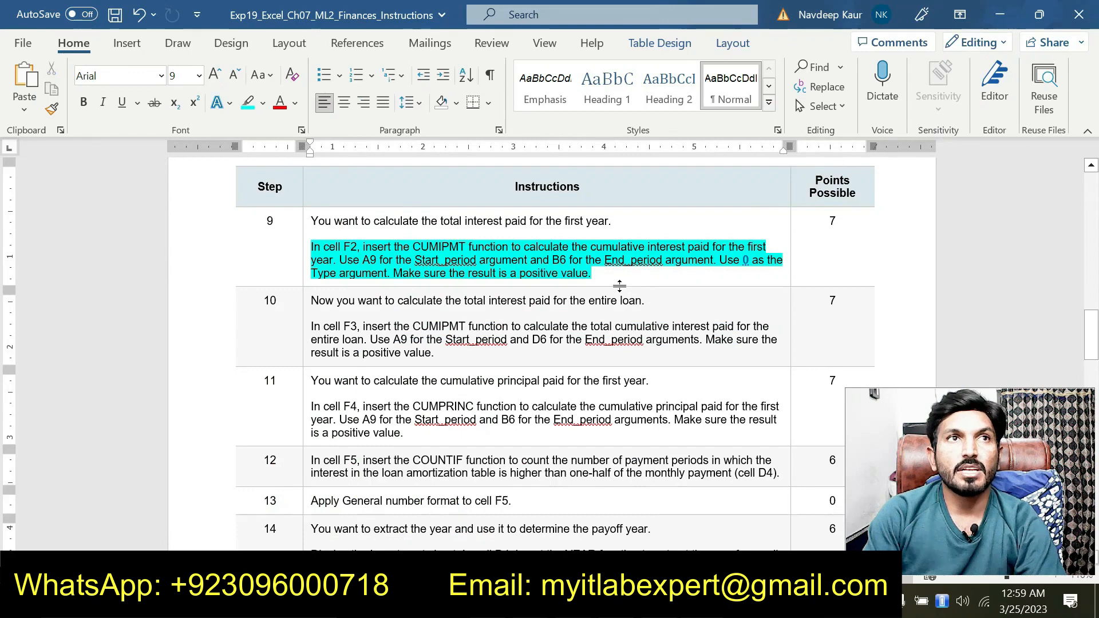
left_click_drag(610, 272, 312, 246)
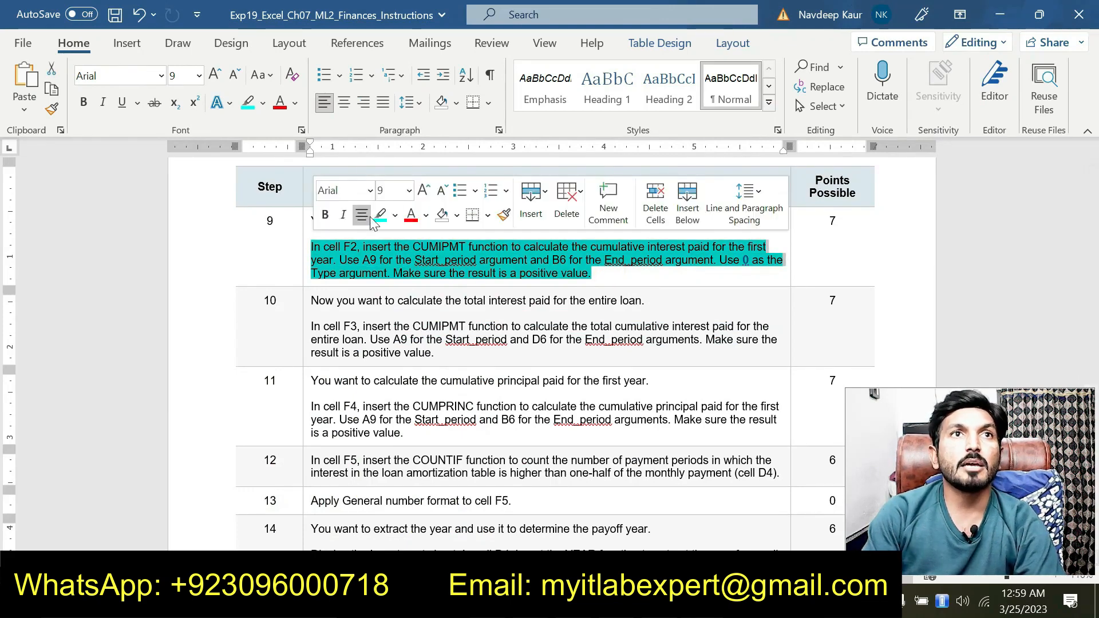
left_click(383, 215)
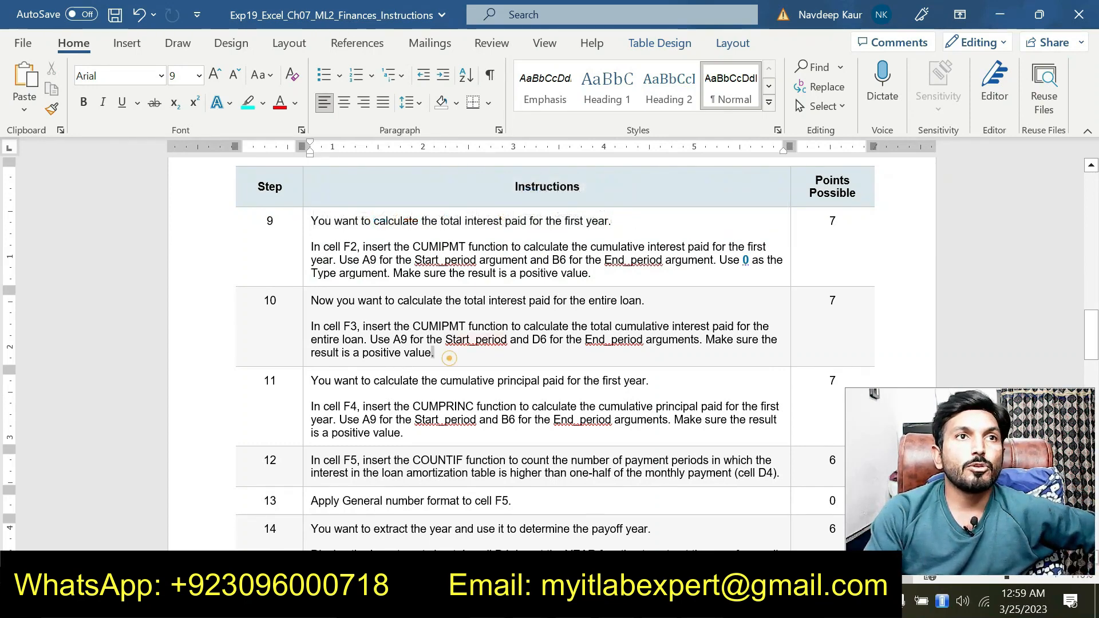
left_click_drag(449, 358, 324, 327)
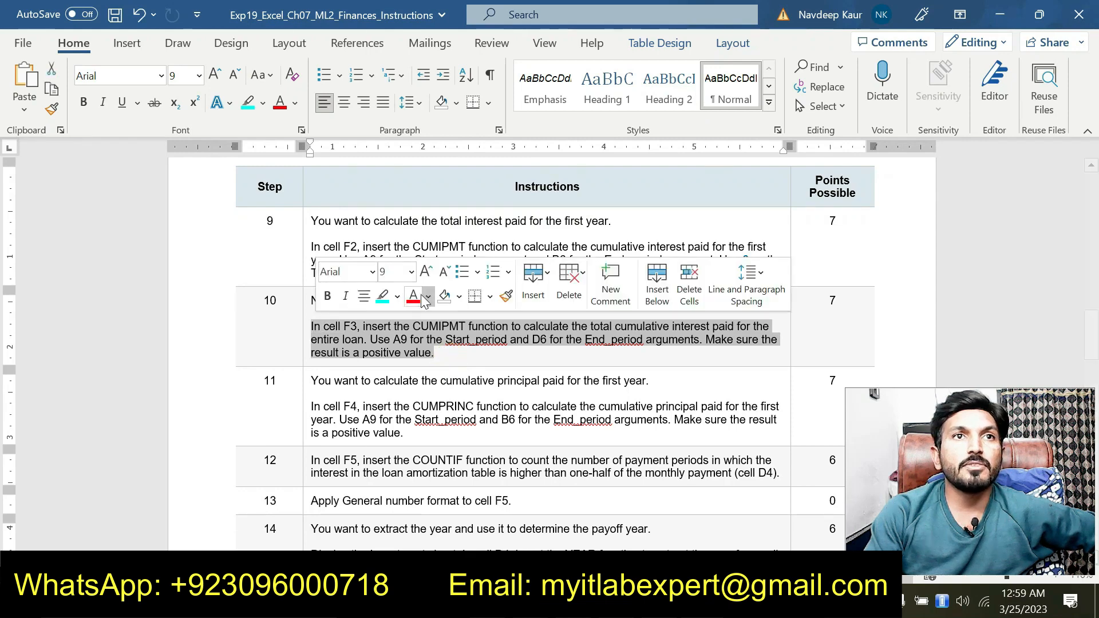
left_click(382, 296)
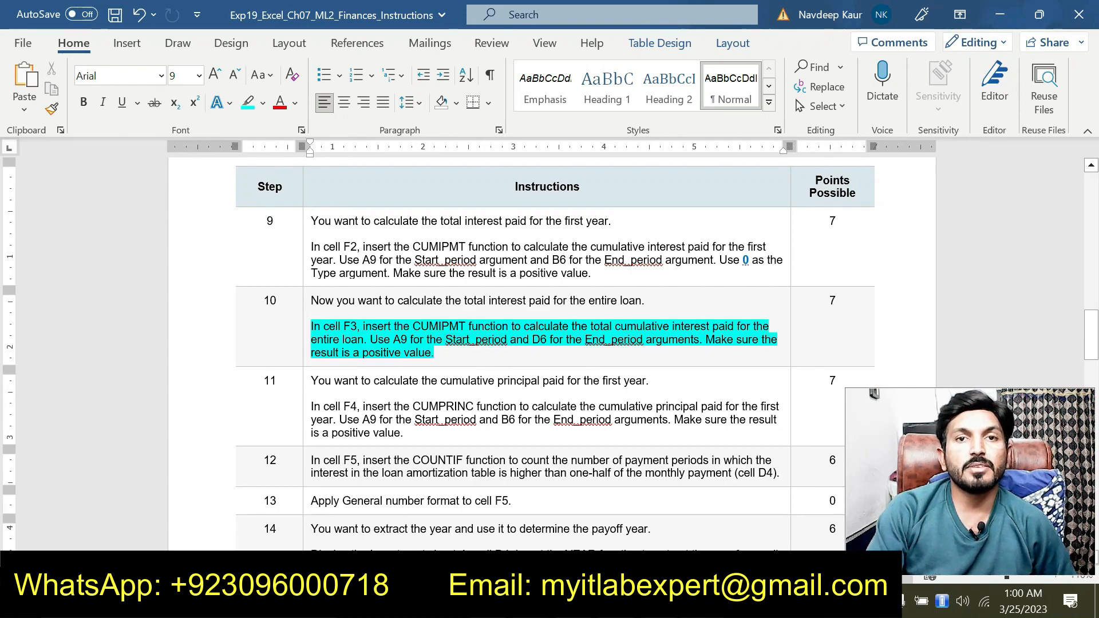
Switch to Excel, start a CUMIPMT function in cell F3 and open its function arguments dialog
key("alt+Tab")
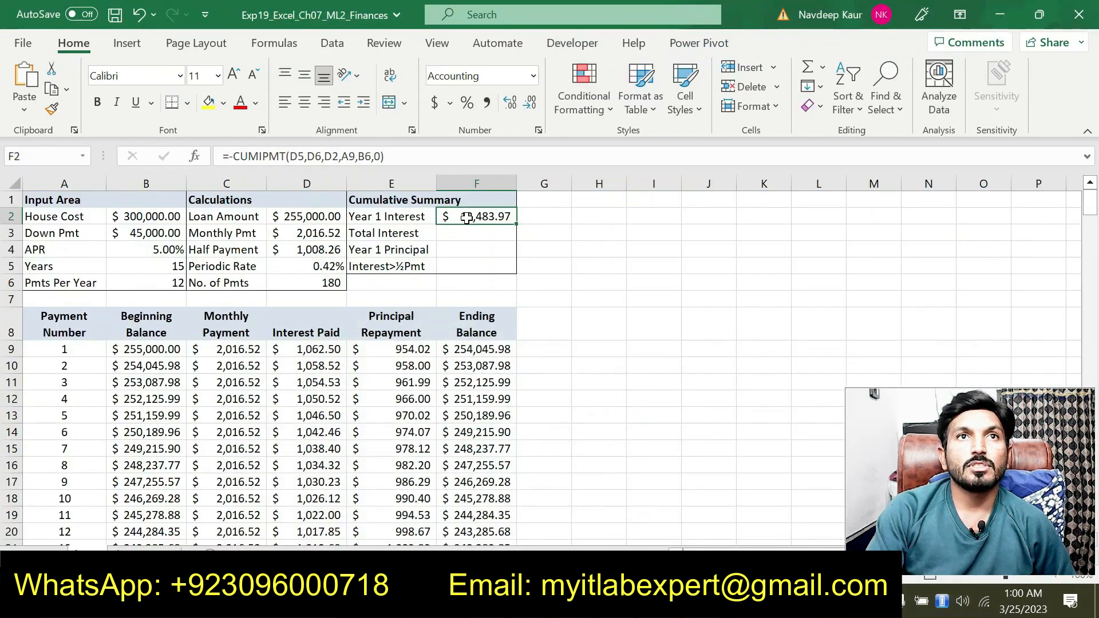
left_click(469, 233)
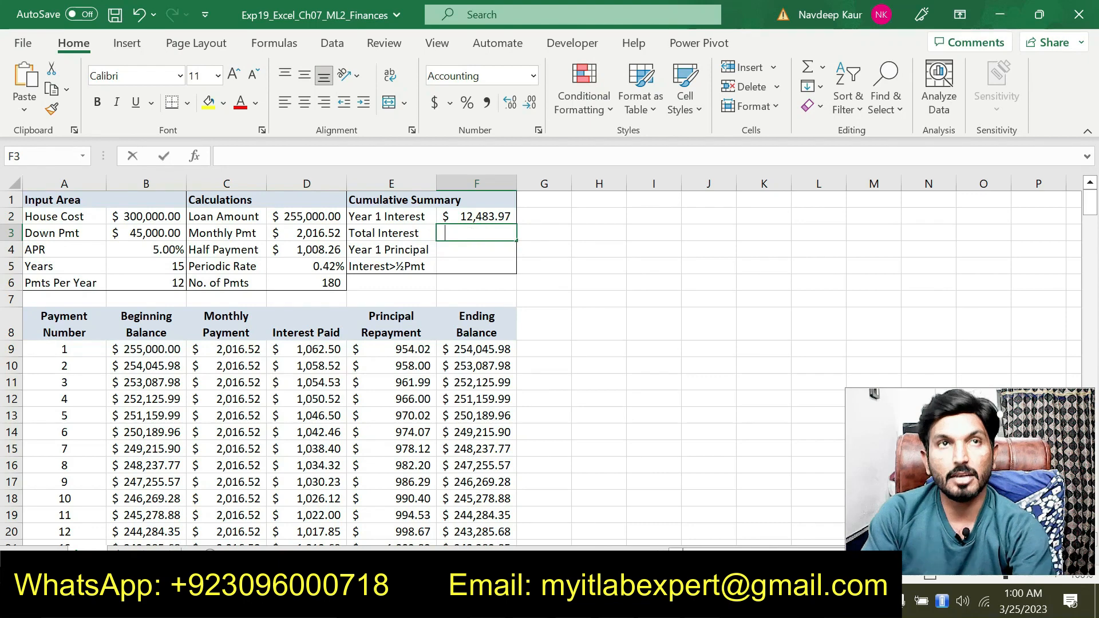
type("=cu")
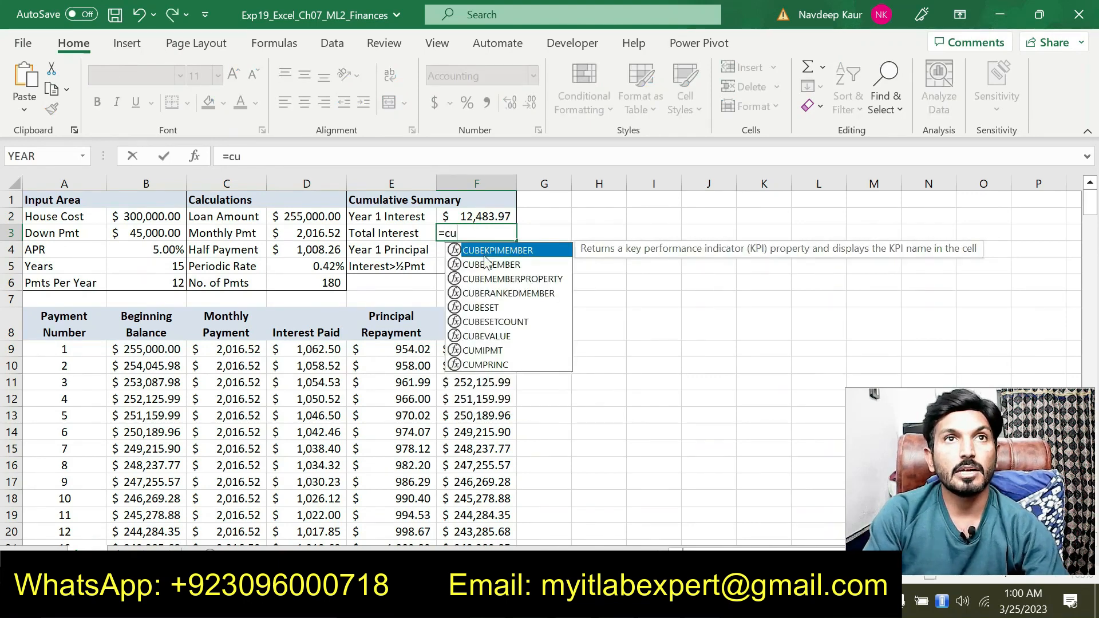
type("m")
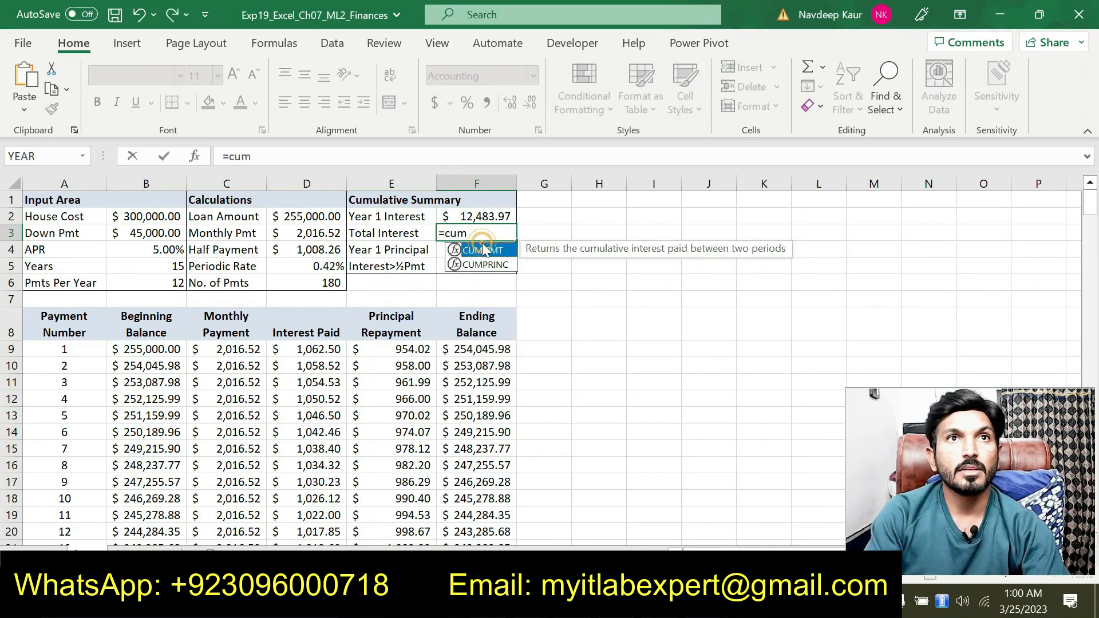
double_click(488, 252)
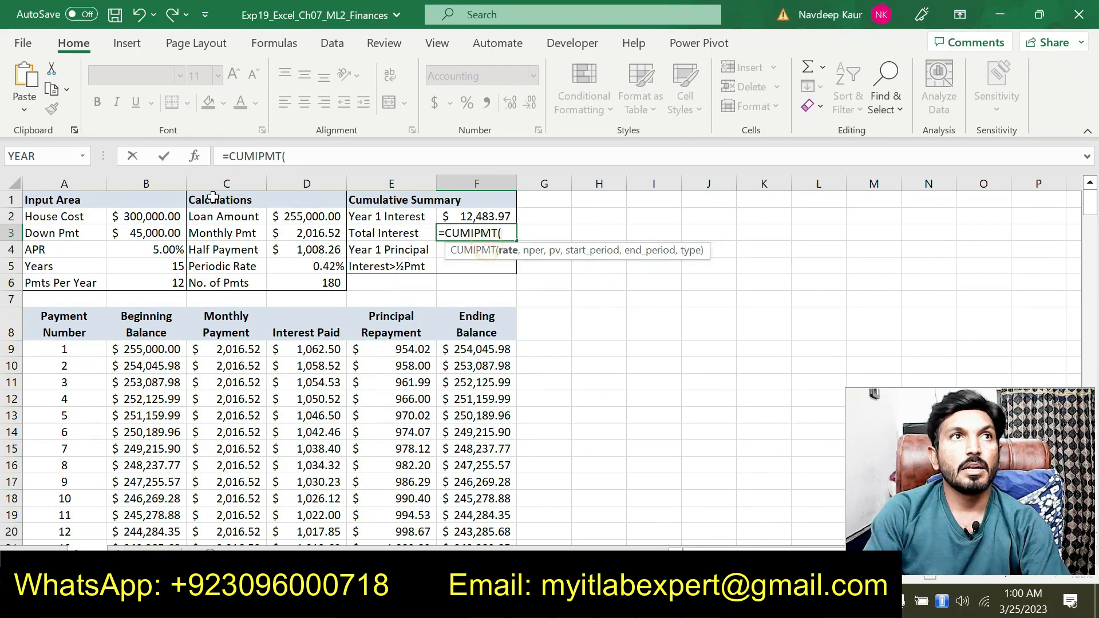
left_click(195, 156)
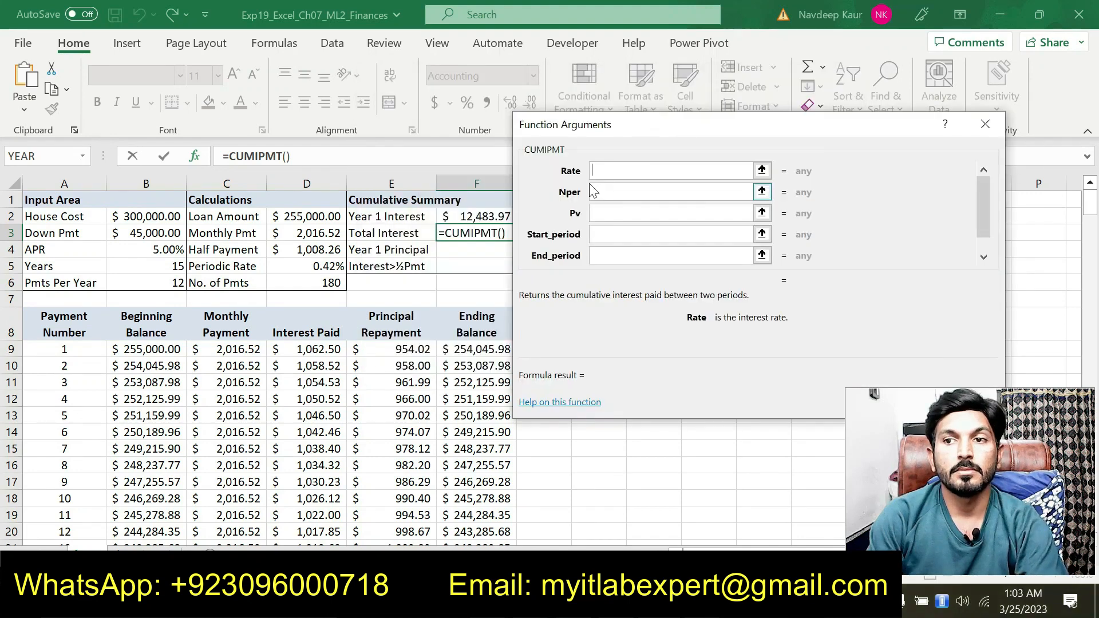
Set the CUMIPMT arguments for cell F3 to Rate D5, Nper D6, Pv D2 and Start_period A9
left_click(612, 171)
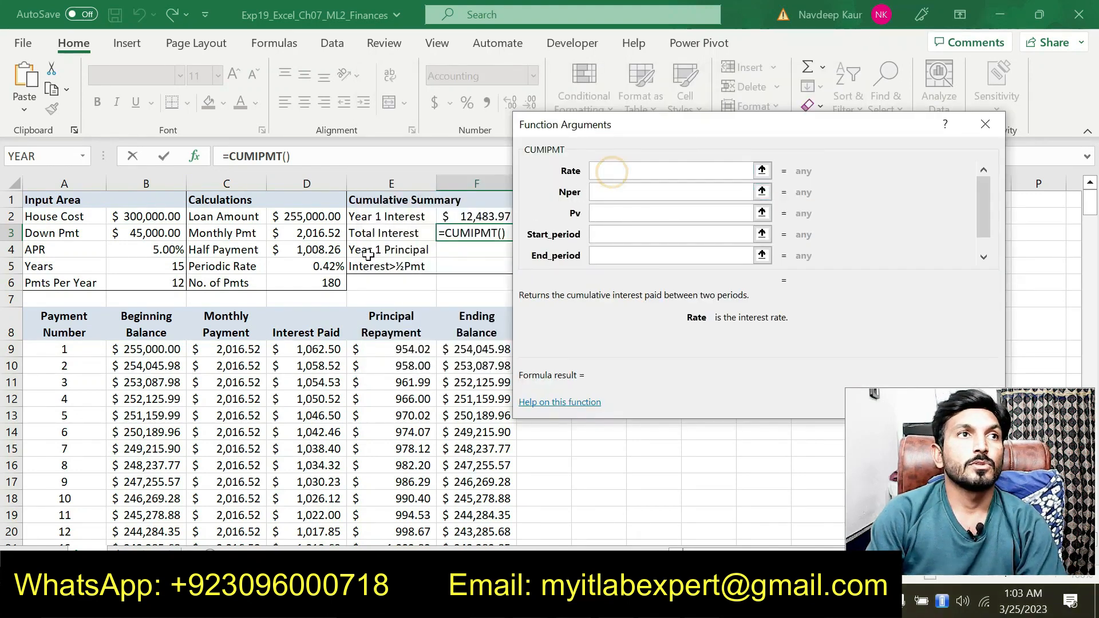
left_click(320, 269)
key("Tab")
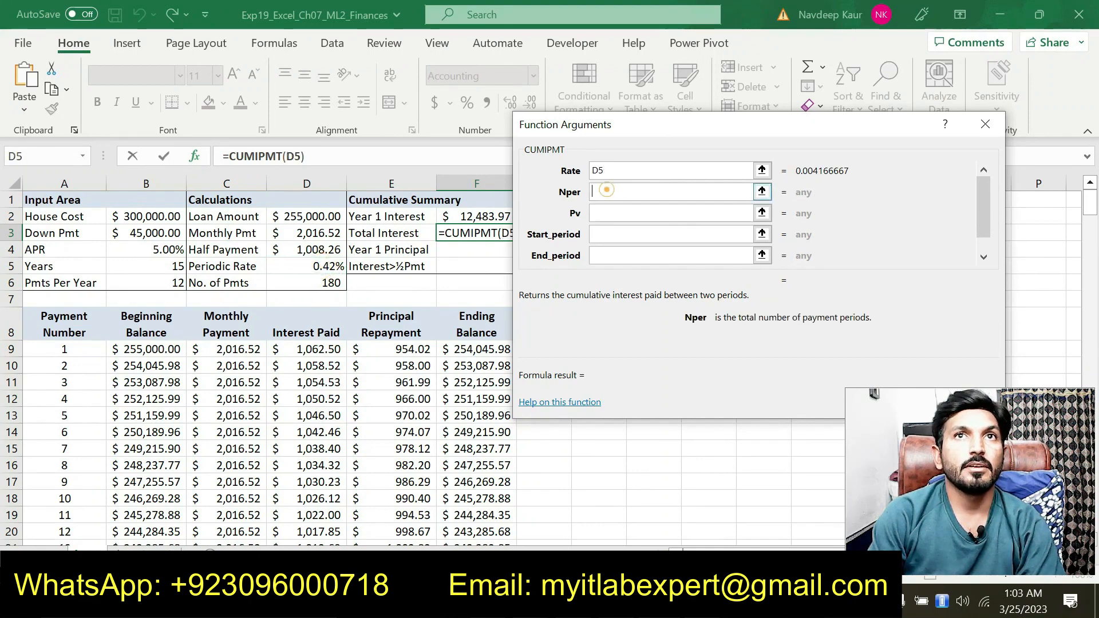
left_click(320, 283)
key("Tab")
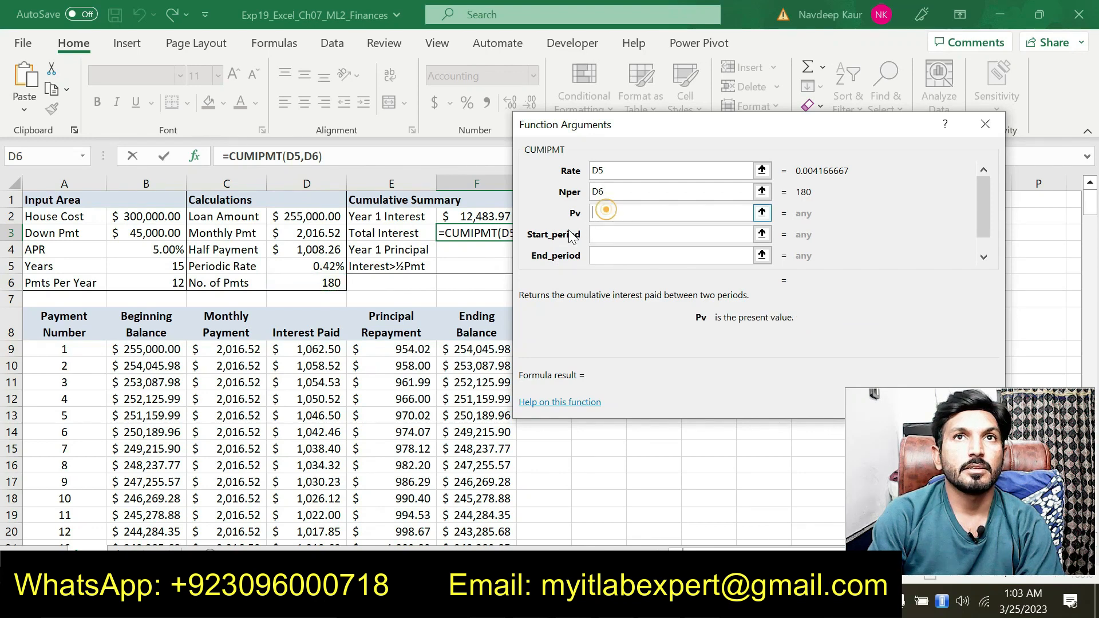
left_click(324, 217)
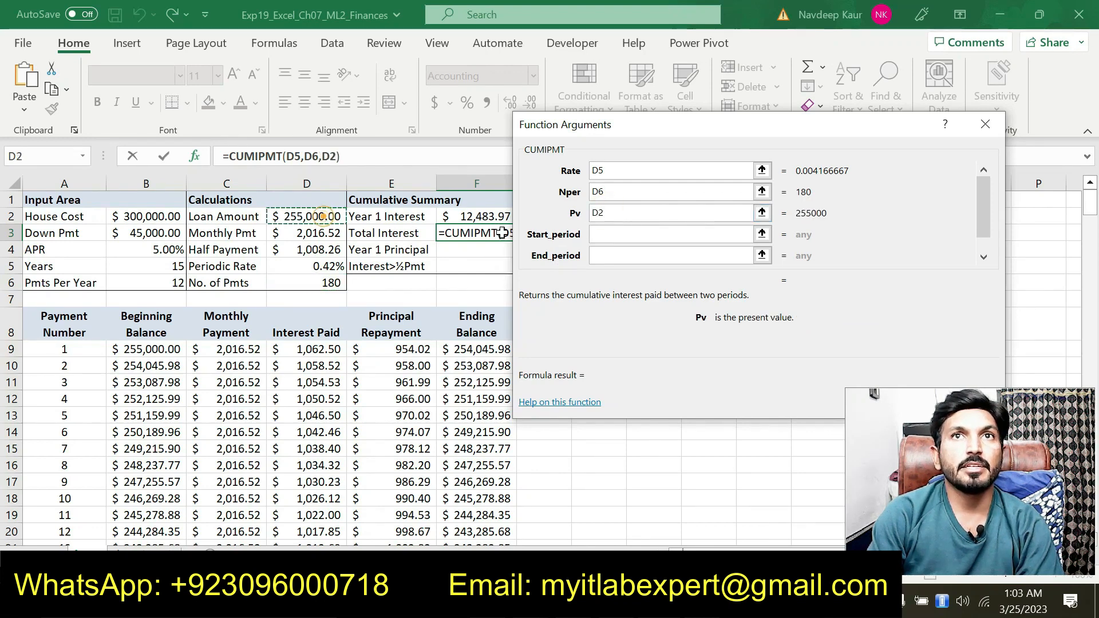
left_click(595, 233)
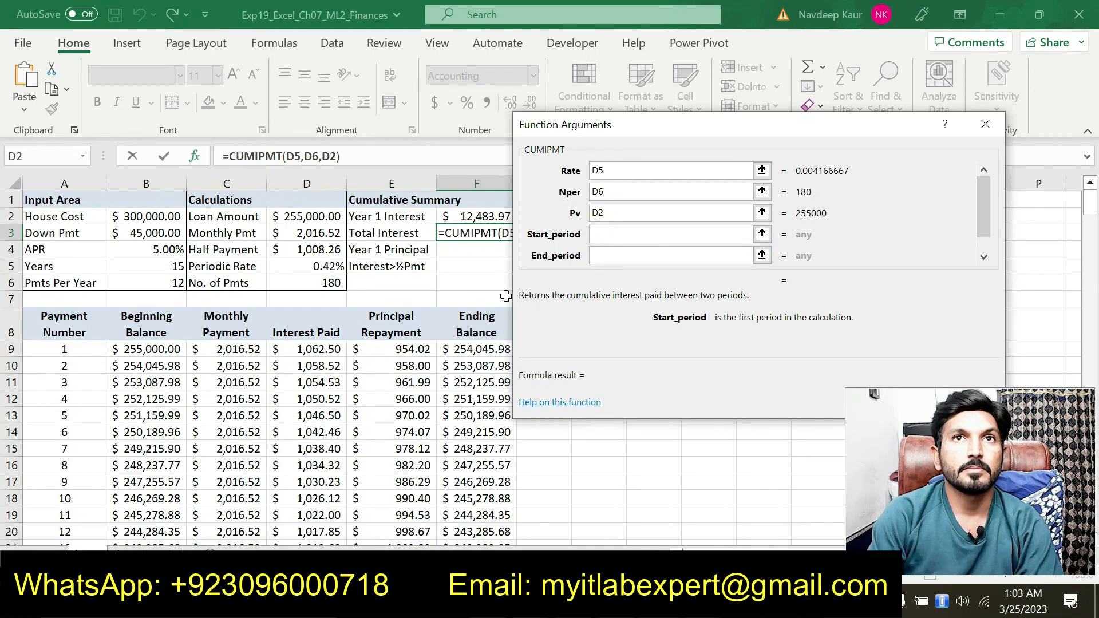
left_click(83, 345)
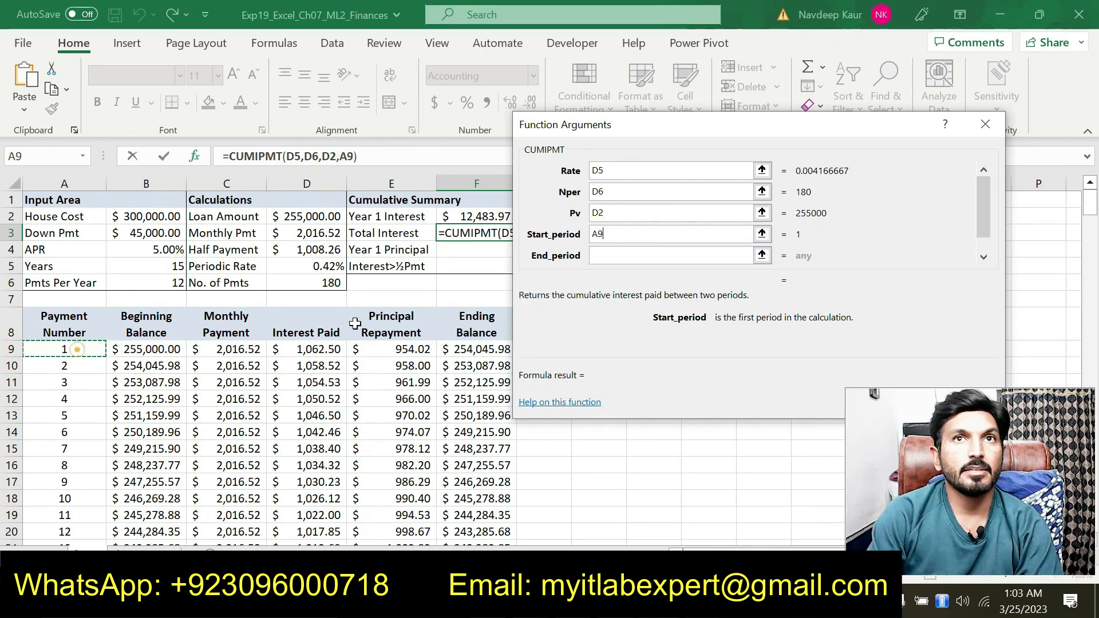
left_click(590, 256)
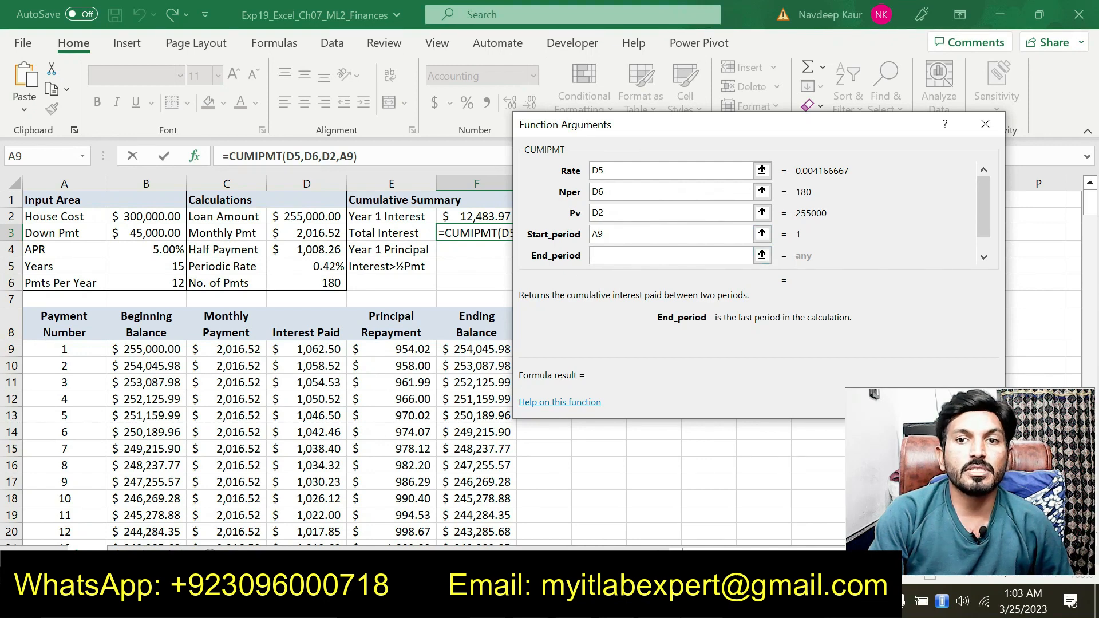
Switch to the Word instructions, recheck the step 10 arguments and undo the accidental text move in that paragraph
key("alt+Tab")
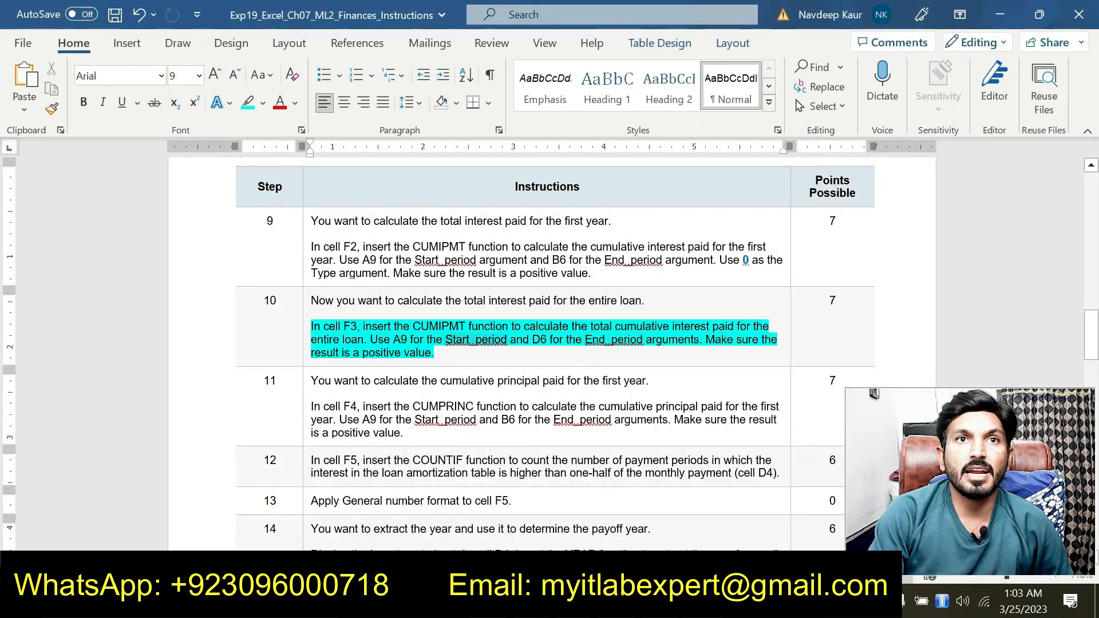
left_click_drag(475, 343, 548, 342)
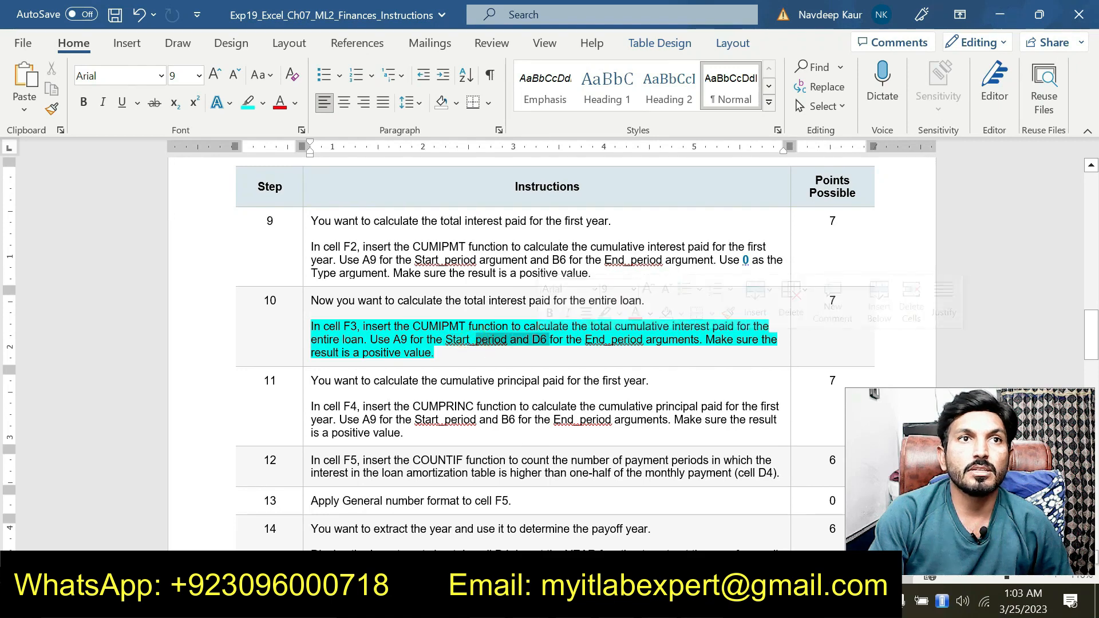
left_click_drag(538, 343, 584, 344)
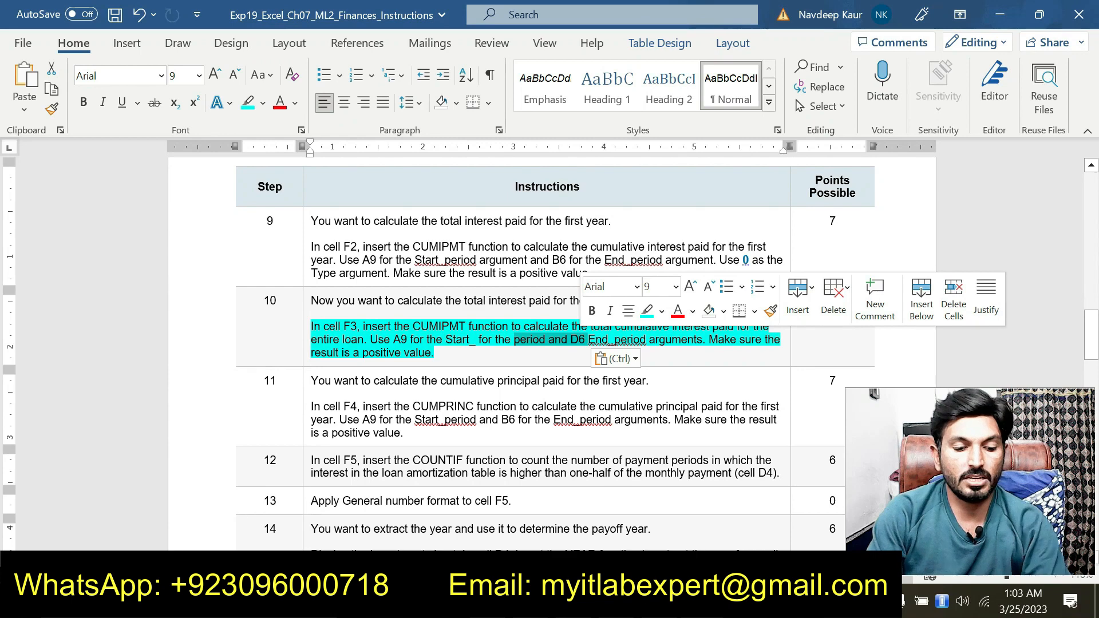
key("ctrl+z")
left_click(519, 346)
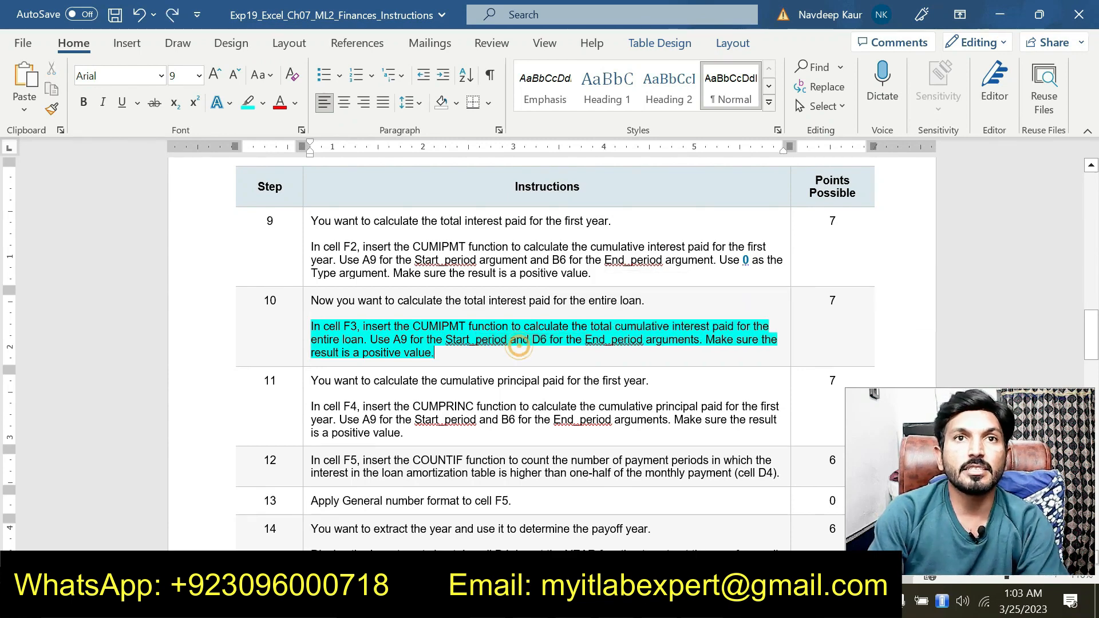
Highlight "and D6 for the End_period" in step 10 in bright green and "B6 for the End_period" in step 9 in yellow
left_click_drag(511, 340, 612, 340)
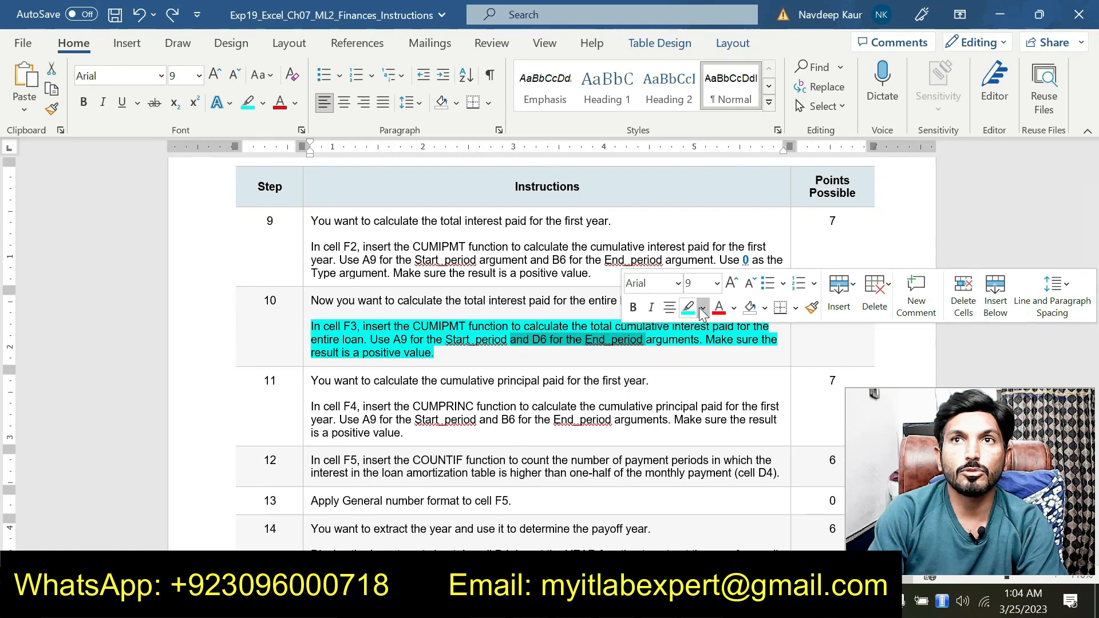
left_click(702, 313)
left_click(712, 331)
left_click(560, 342)
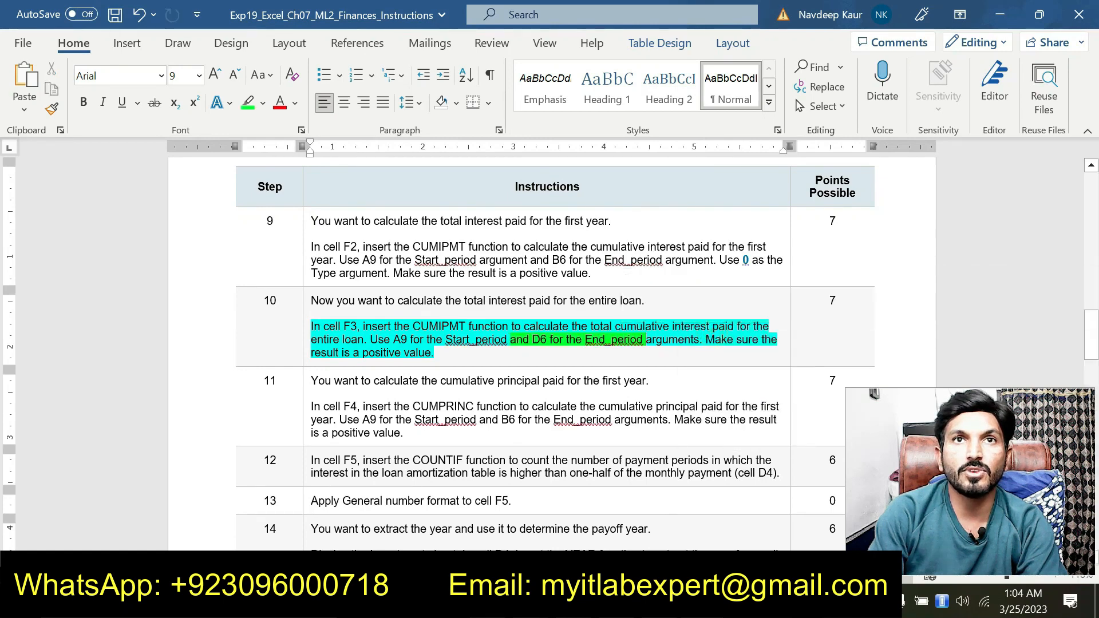
left_click_drag(553, 259, 664, 261)
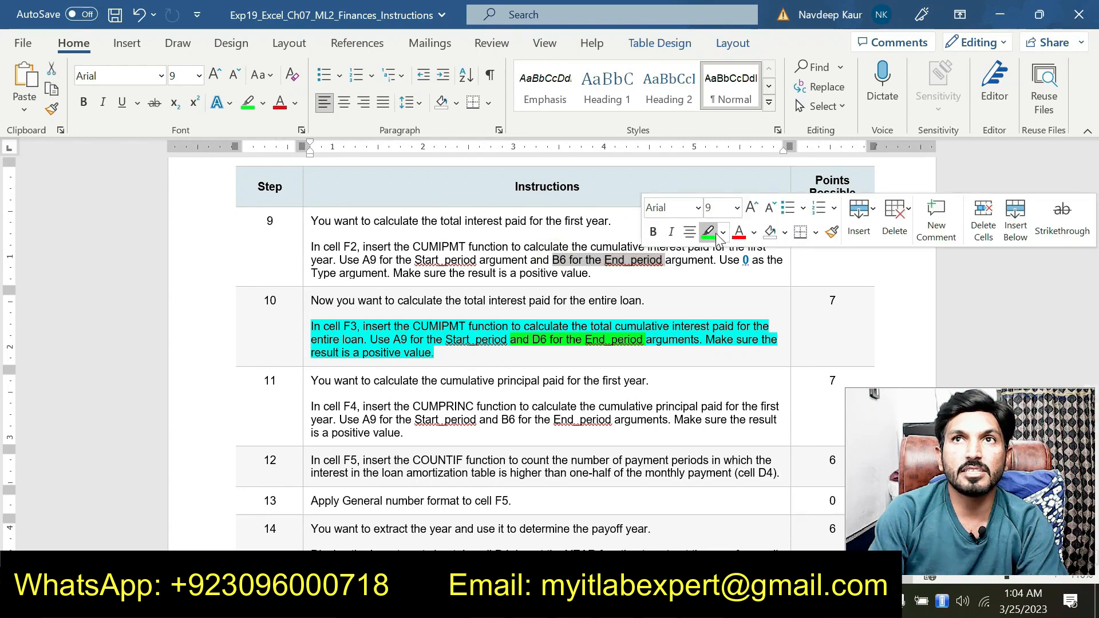
left_click(723, 232)
left_click(713, 257)
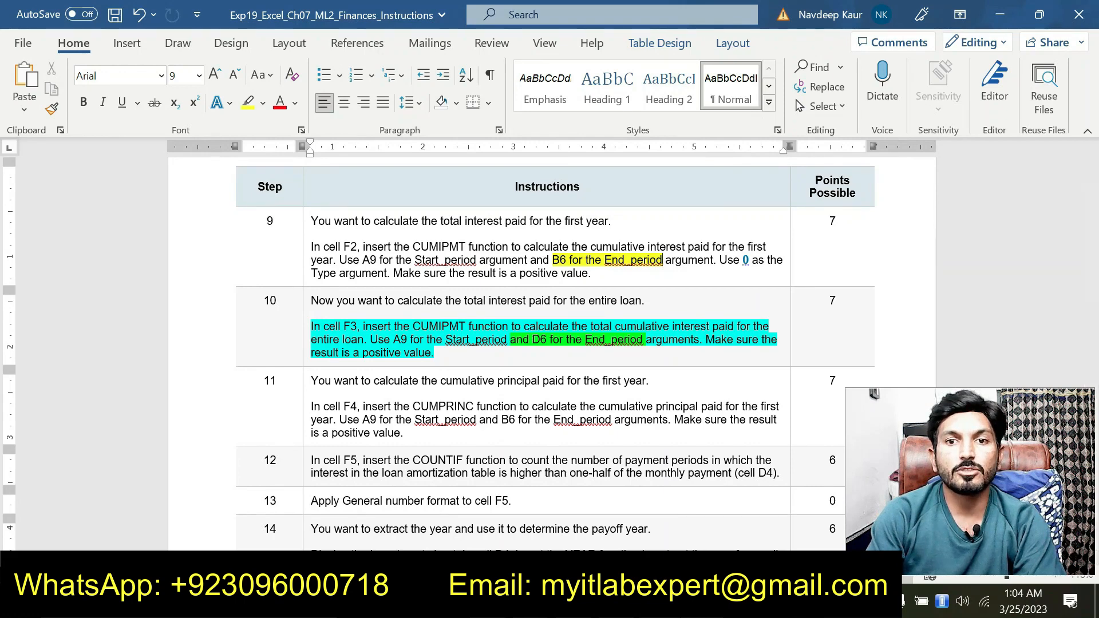
Switch to Excel, set the End_period argument to D6 and Type to 0, and accept the CUMIPMT function in cell F3
key("alt+Tab")
type("A9")
key("BackSpace")
key("BackSpace")
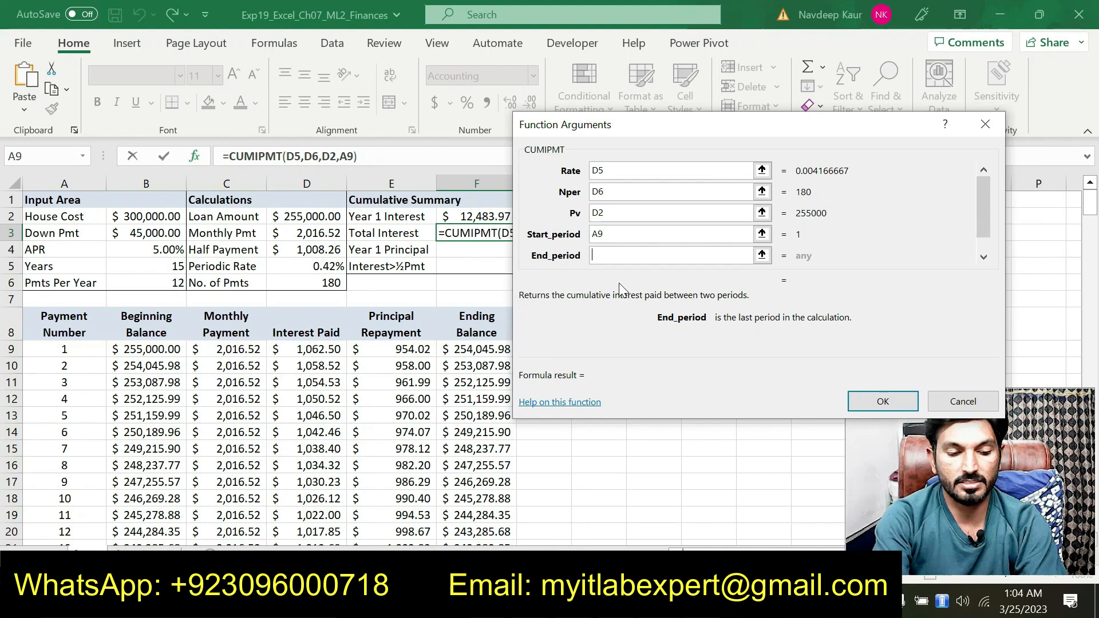
type("D6")
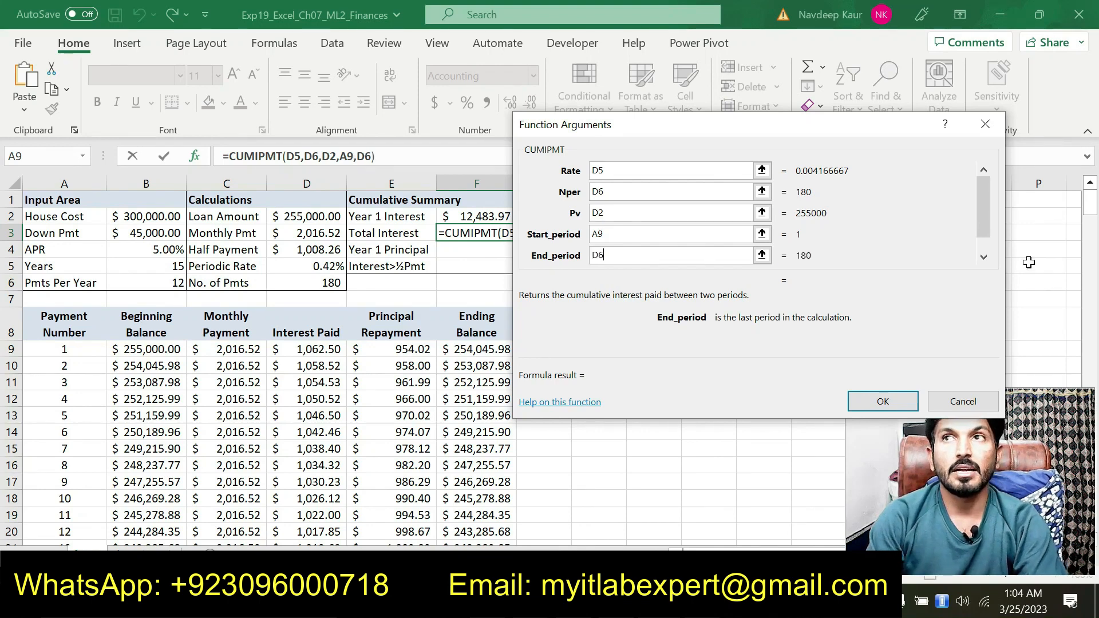
left_click(984, 255)
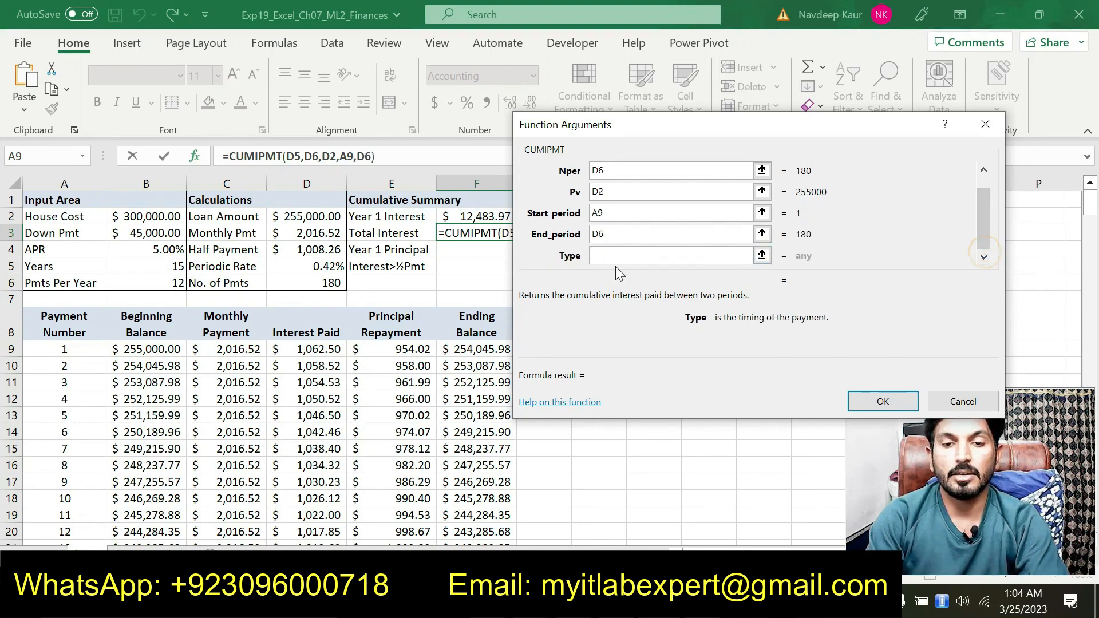
type("0")
left_click(869, 403)
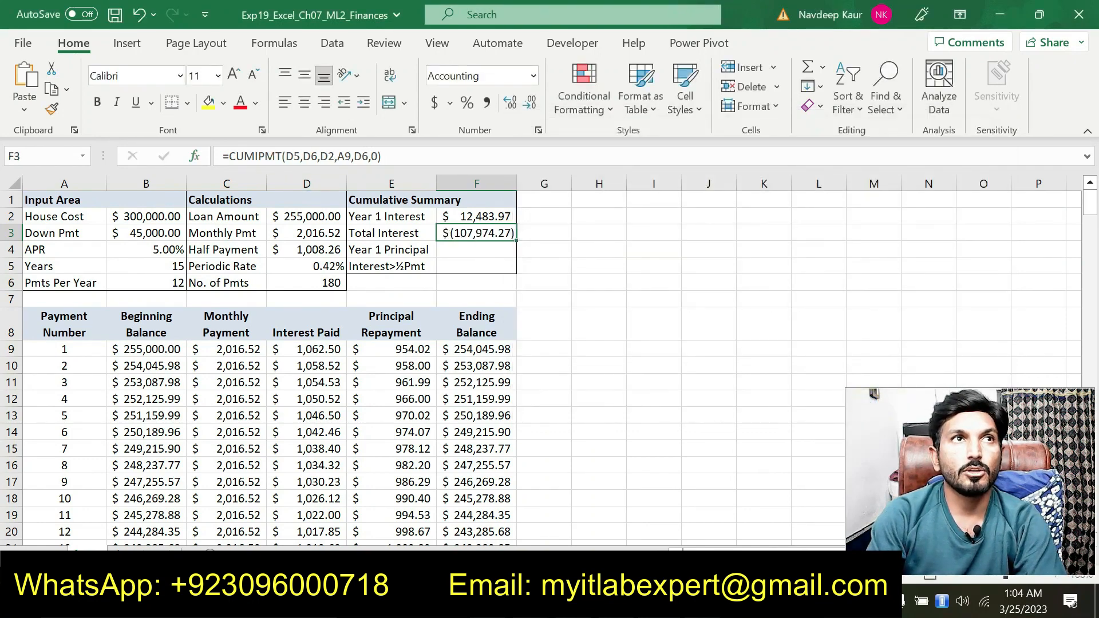
Add a minus sign before CUMIPMT in cell F3 to make the result positive, and recheck the cell
left_click(228, 156)
type("-")
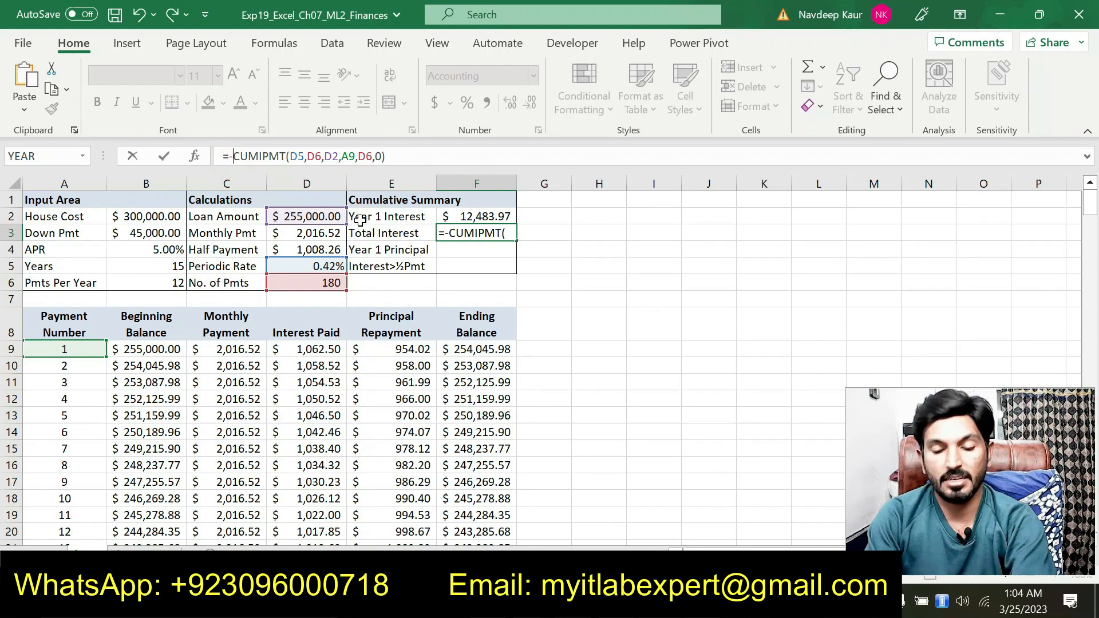
key("Return")
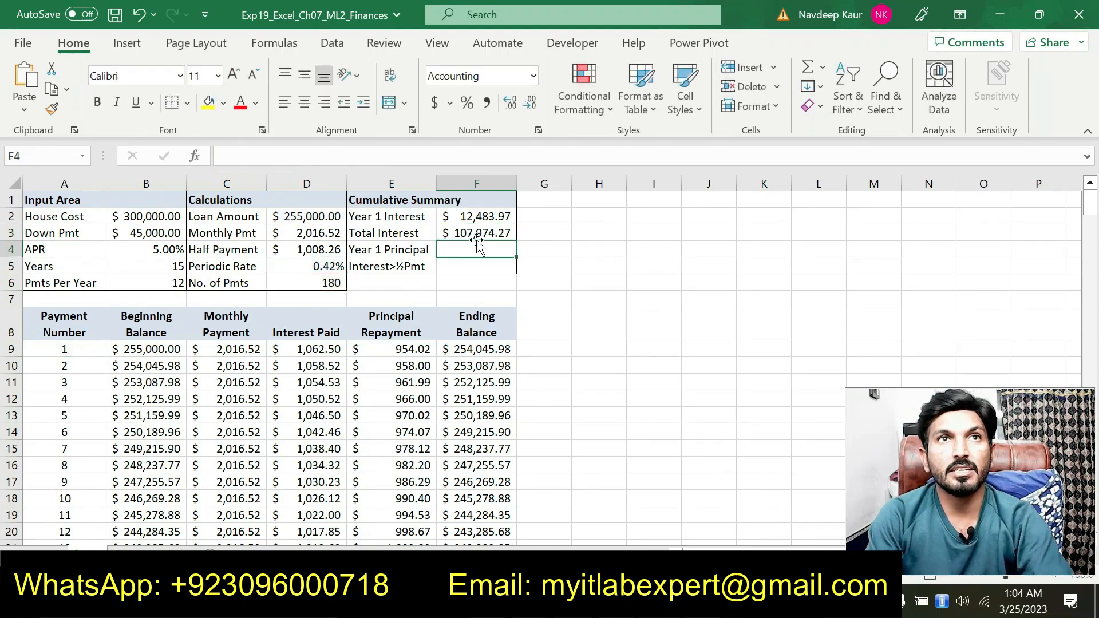
left_click(479, 233)
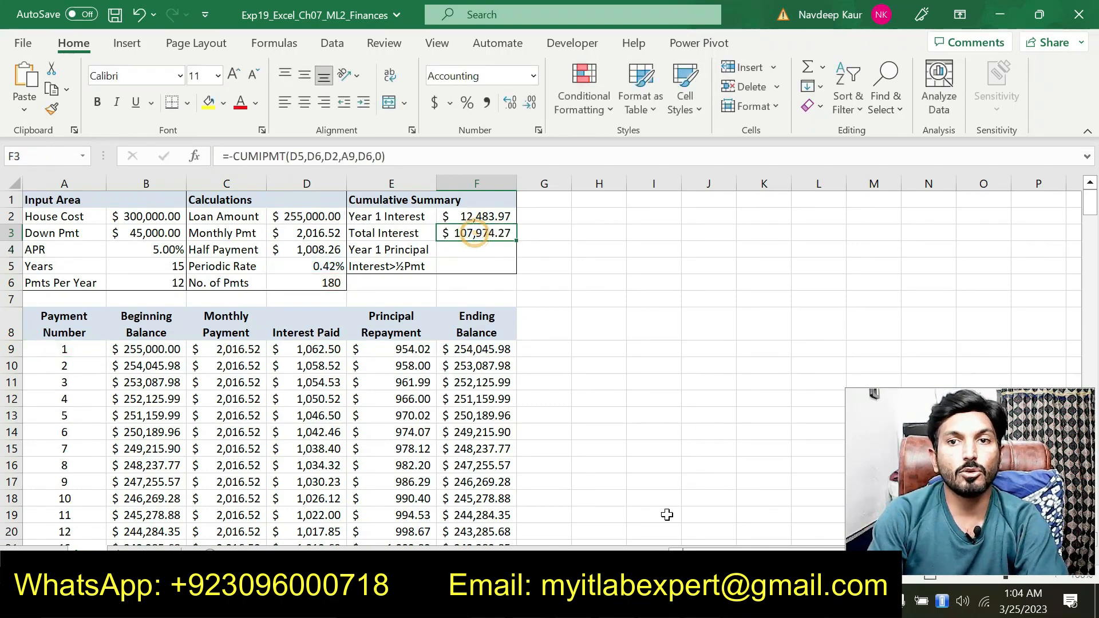
Switch to the Word instructions and remove the highlighting from the step 10 paragraph and from the End_period text in step 9
key("alt+Tab")
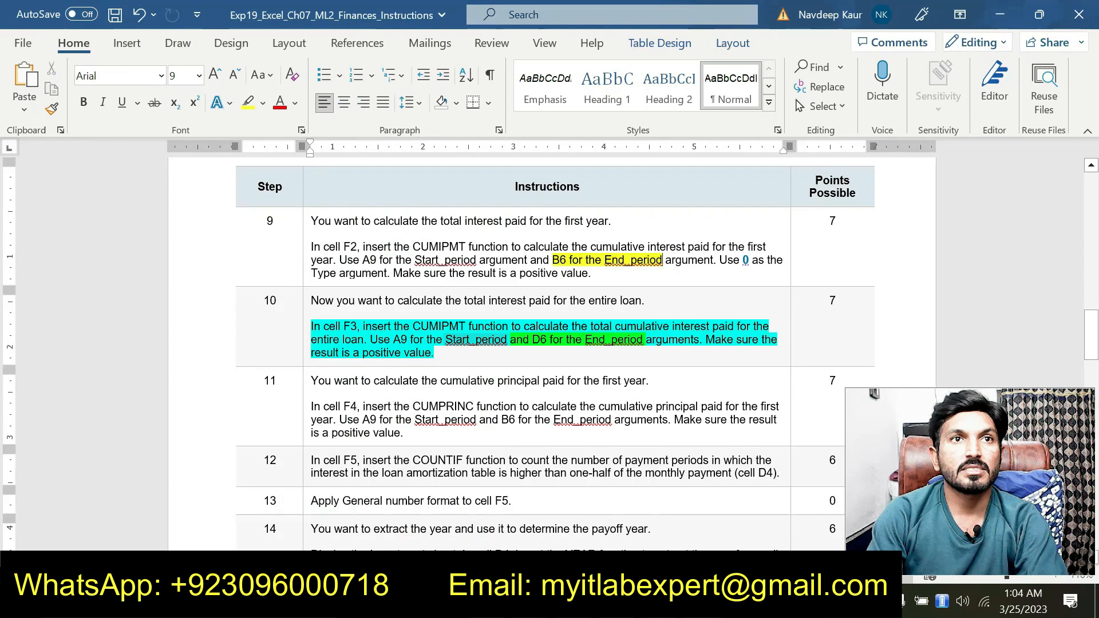
mouse_move(436, 353)
left_mouse_down()
mouse_move(449, 346)
mouse_move(312, 327)
left_mouse_up()
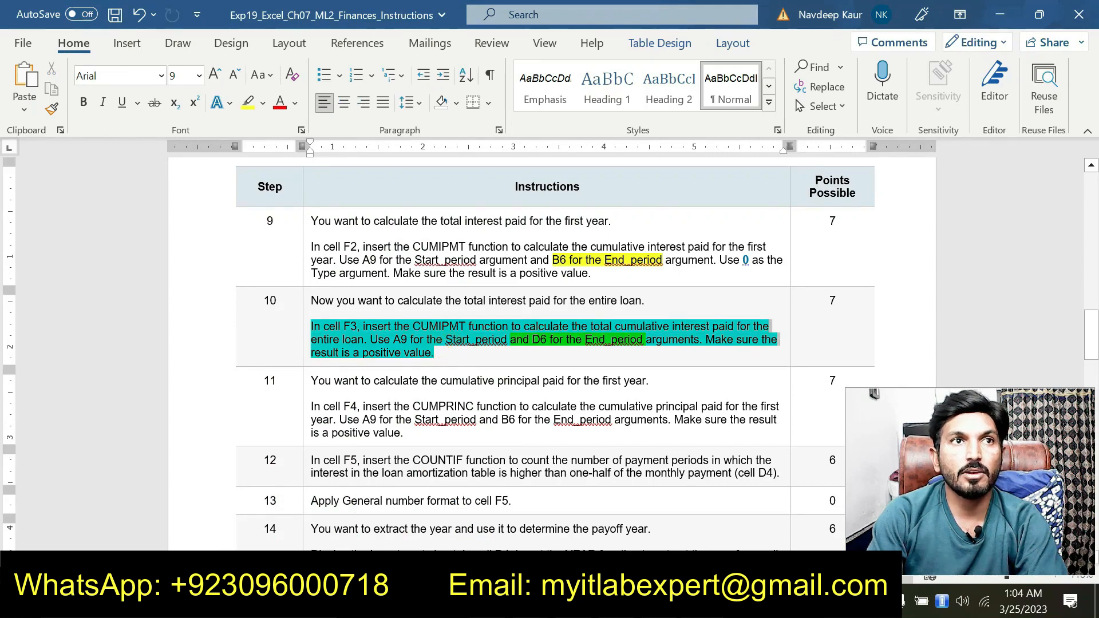
left_click(399, 300)
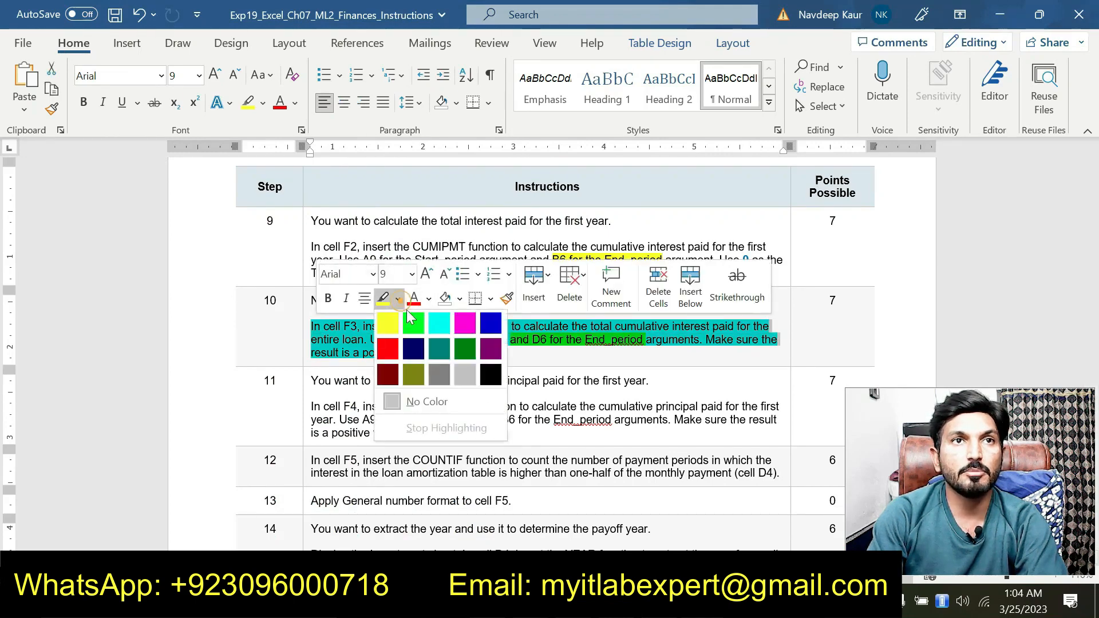
left_click(434, 403)
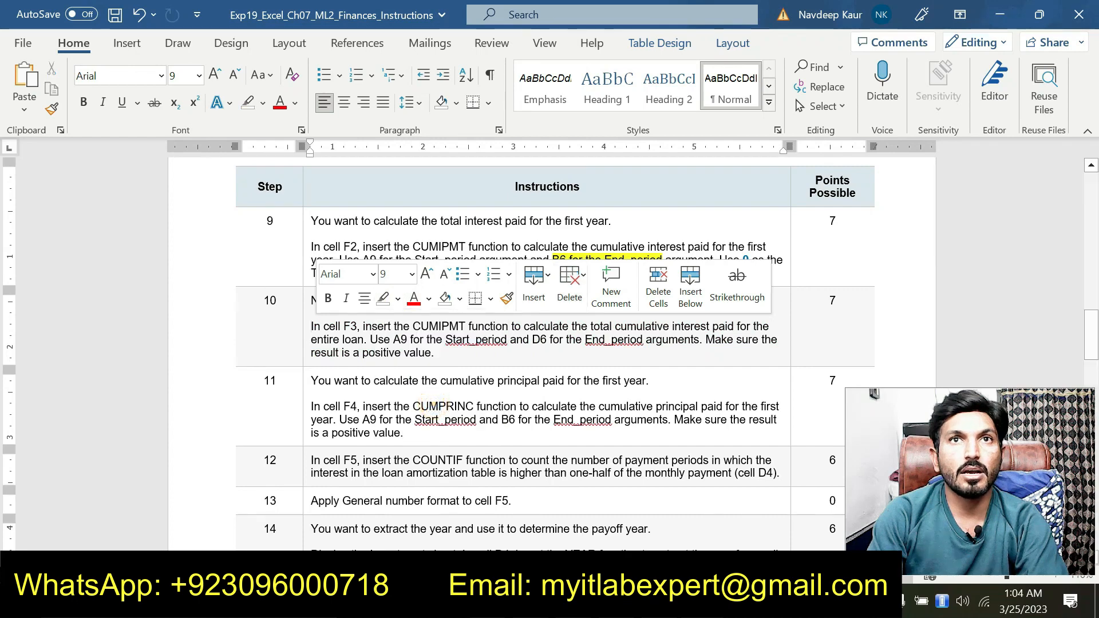
left_click(594, 238)
left_click_drag(665, 259, 551, 259)
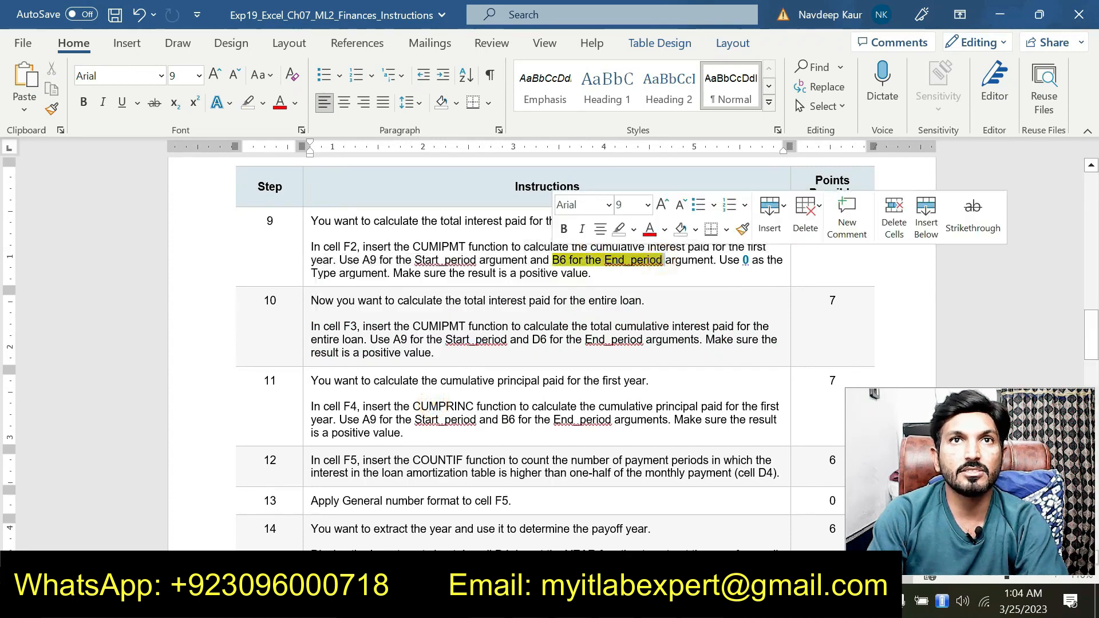
left_click(634, 229)
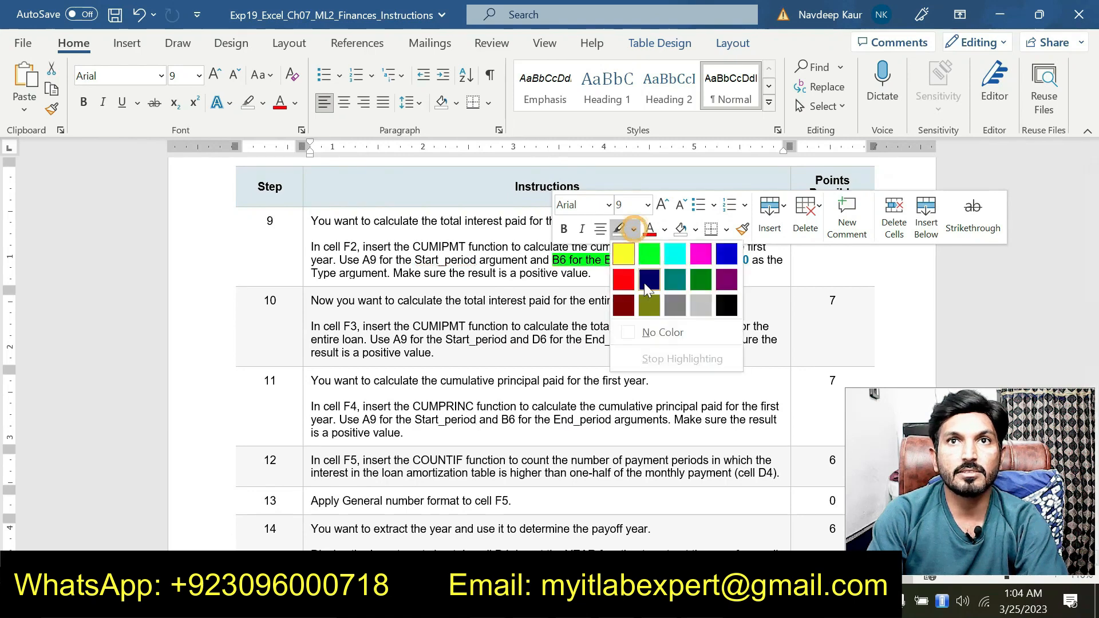
left_click(647, 324)
Look through the remaining Word instructions through step 23 and return to step 11
scroll(646, 324, "down", 2)
scroll(647, 324, "up", 1)
scroll(646, 324, "down", 2)
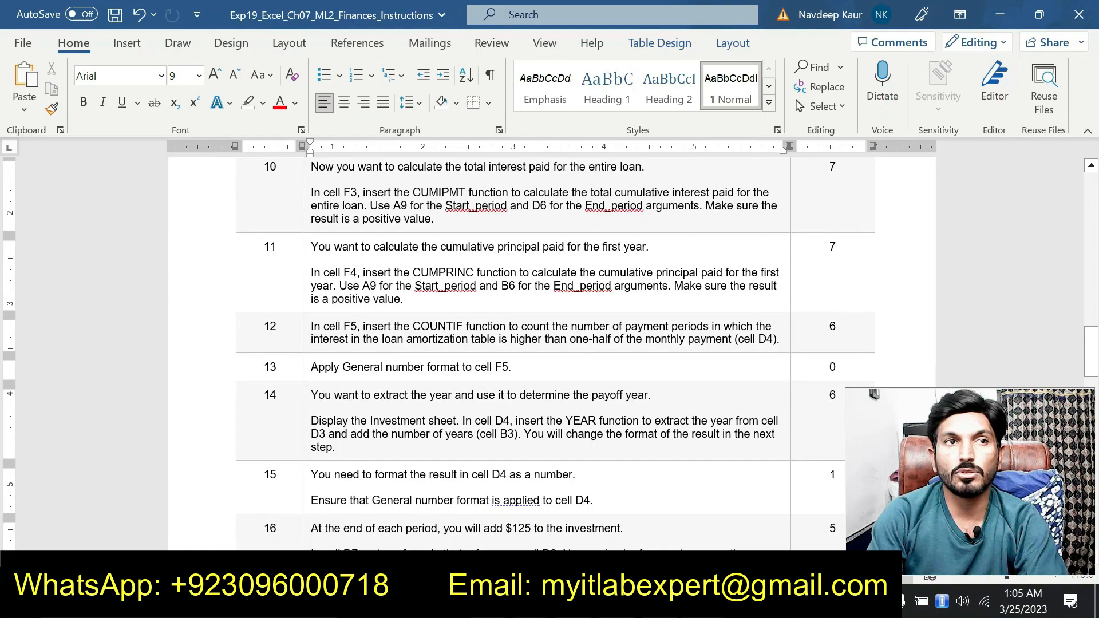
scroll(647, 324, "down", 15)
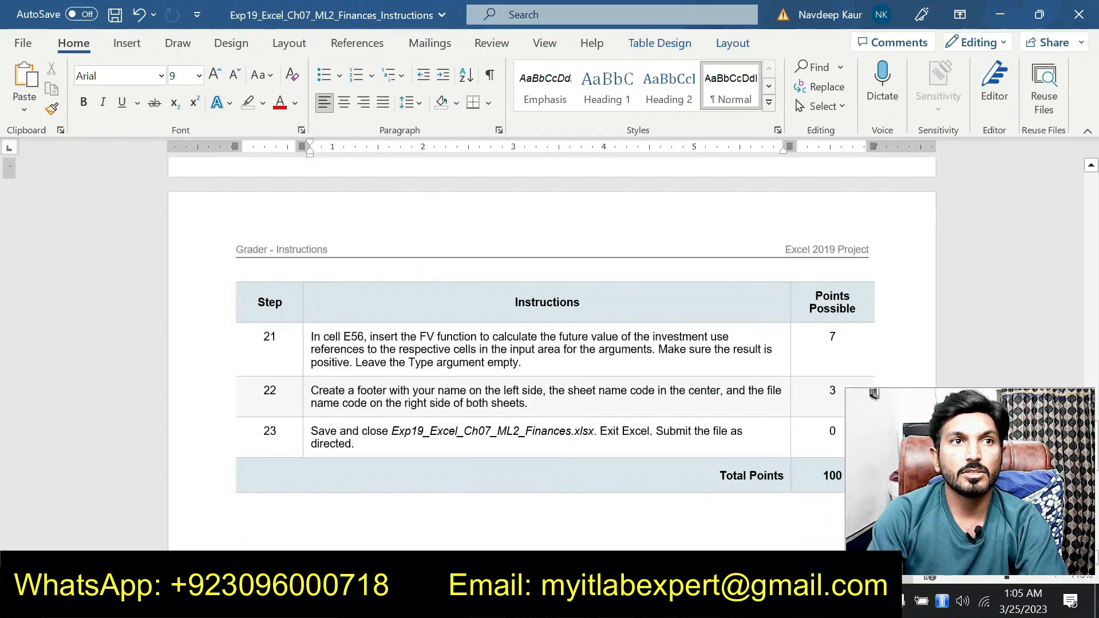
scroll(647, 324, "up", 12)
scroll(554, 260, "up", 3)
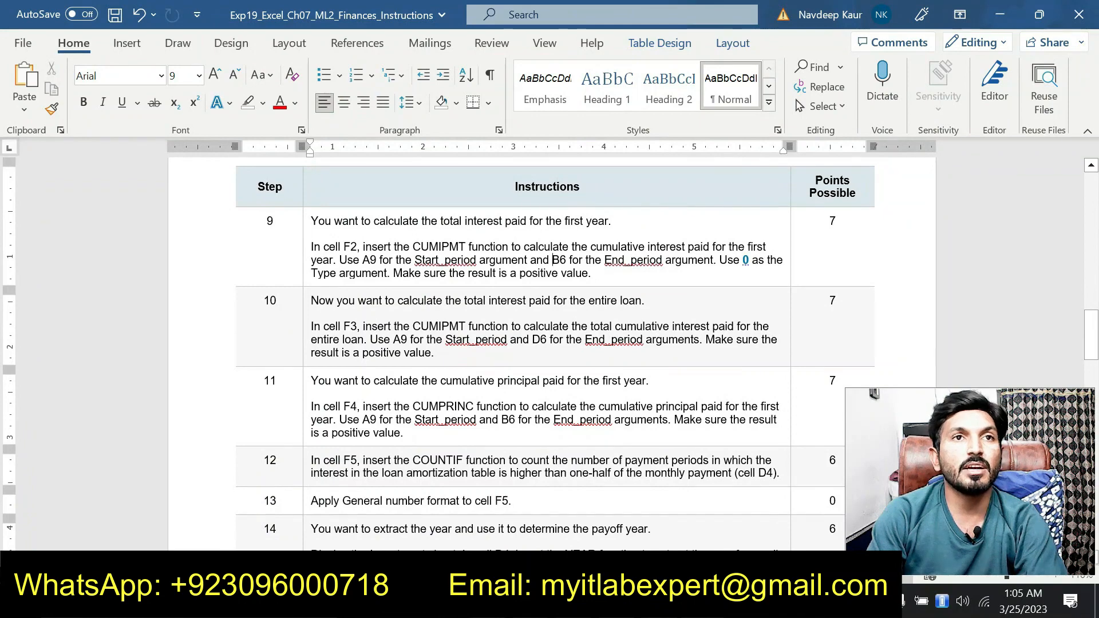
scroll(554, 324, "down", 1)
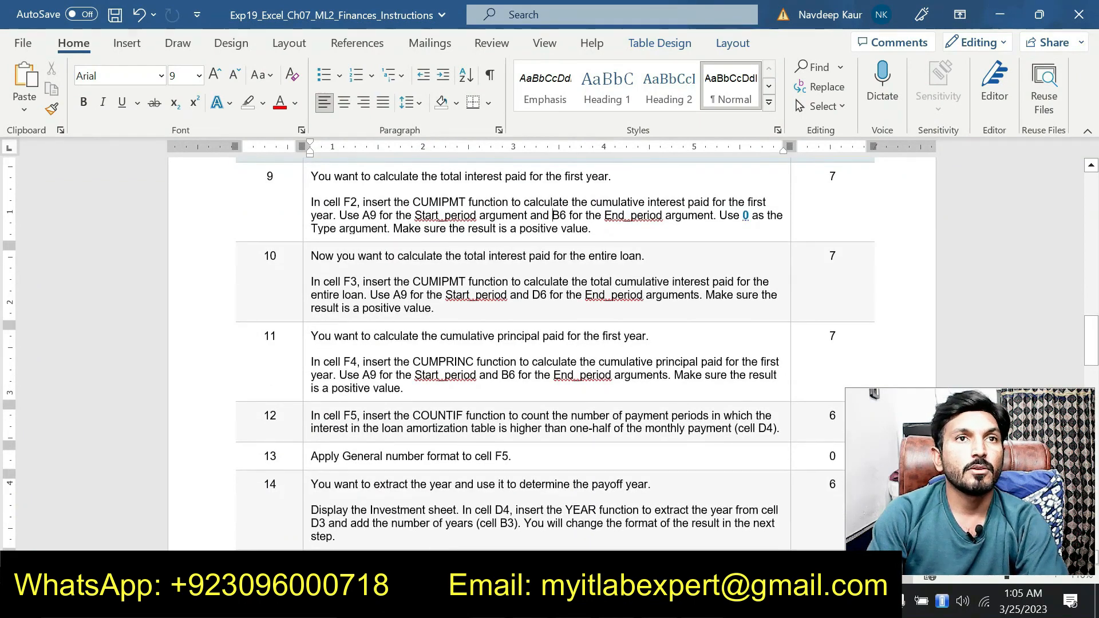
scroll(553, 215, "down", 1)
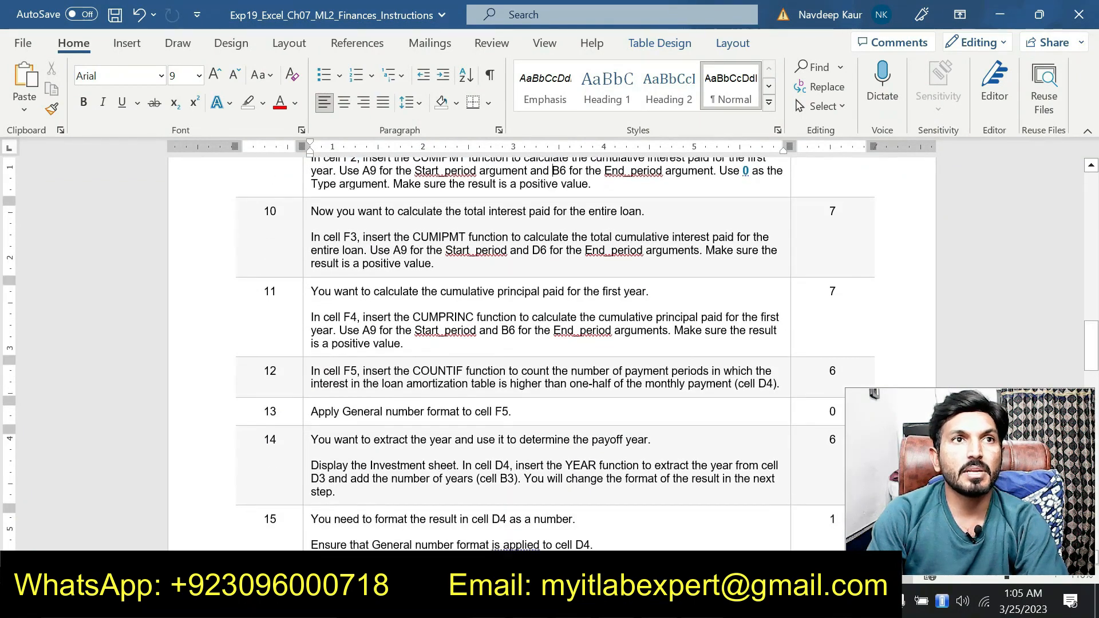
scroll(554, 355, "down", 7)
scroll(554, 355, "up", 4)
scroll(554, 355, "up", 4)
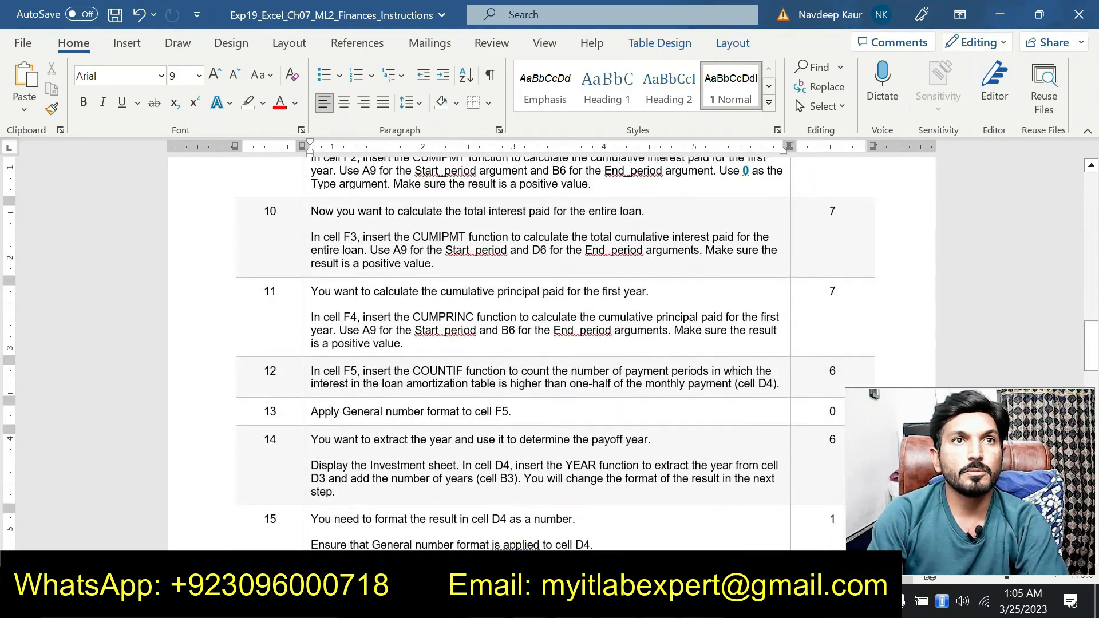
Highlight the step 11 CUMPRINC paragraph in turquoise and review its function name and Start_period and End_period arguments
triple_click(424, 343)
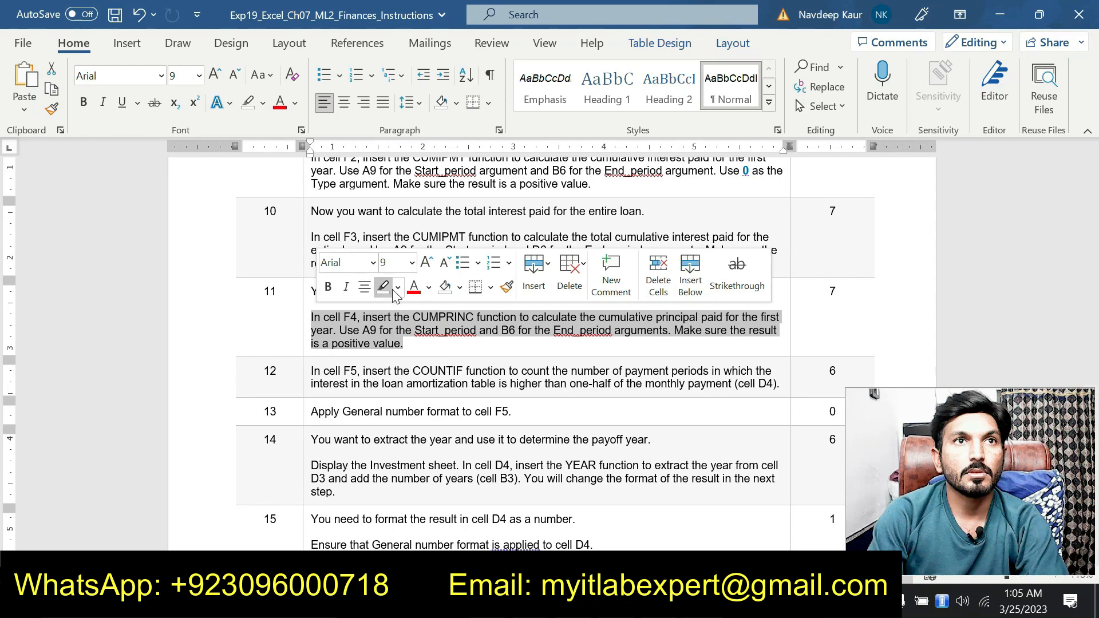
left_click(398, 288)
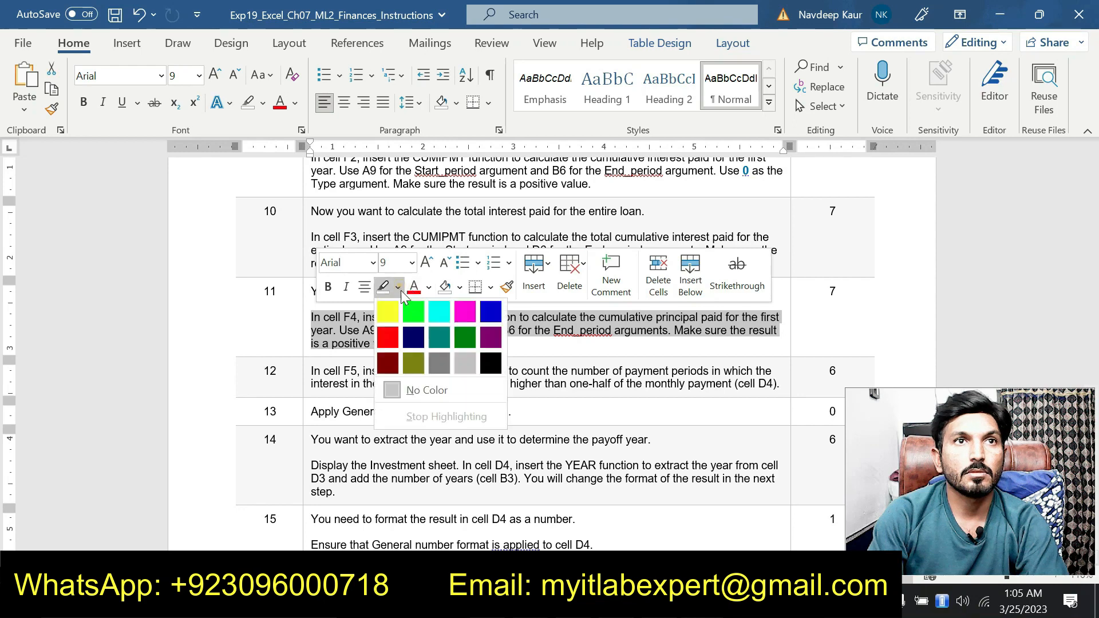
left_click(429, 310)
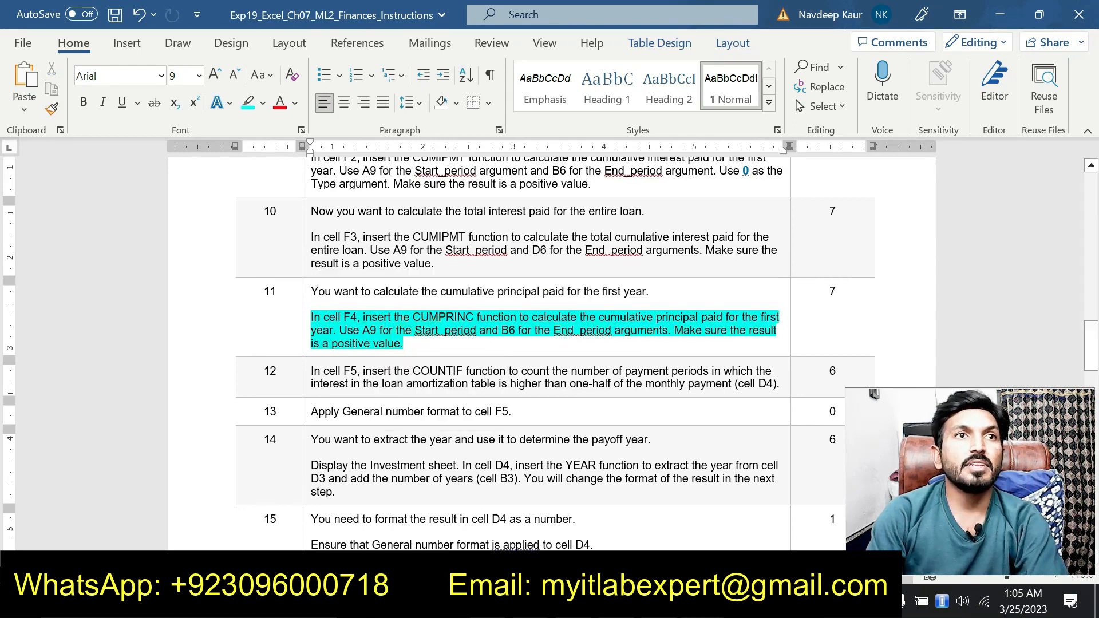
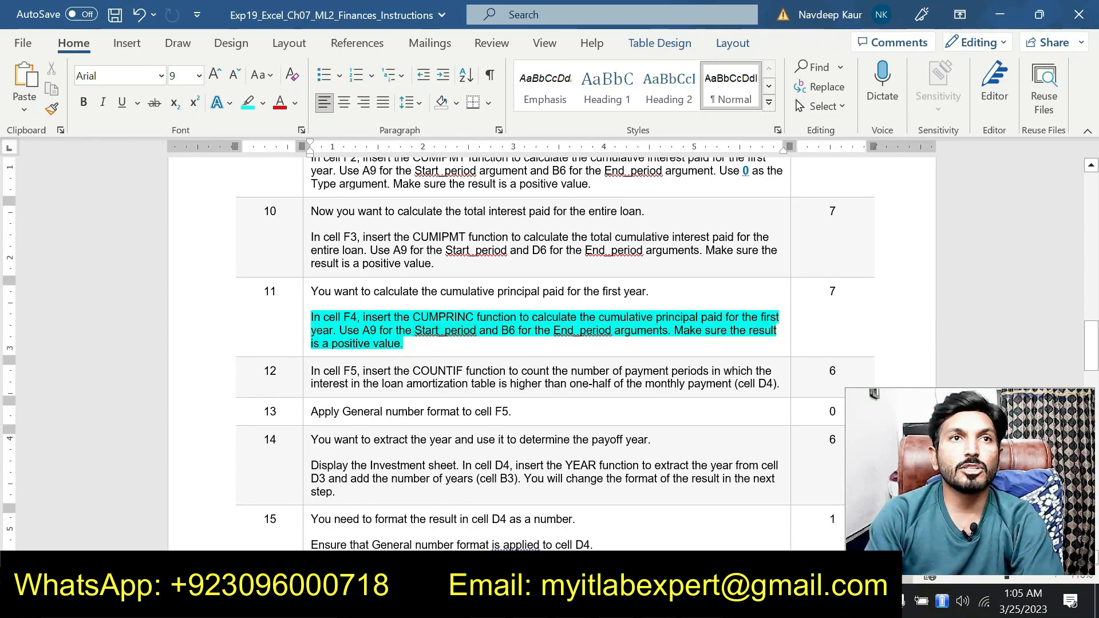
left_click_drag(413, 314, 519, 317)
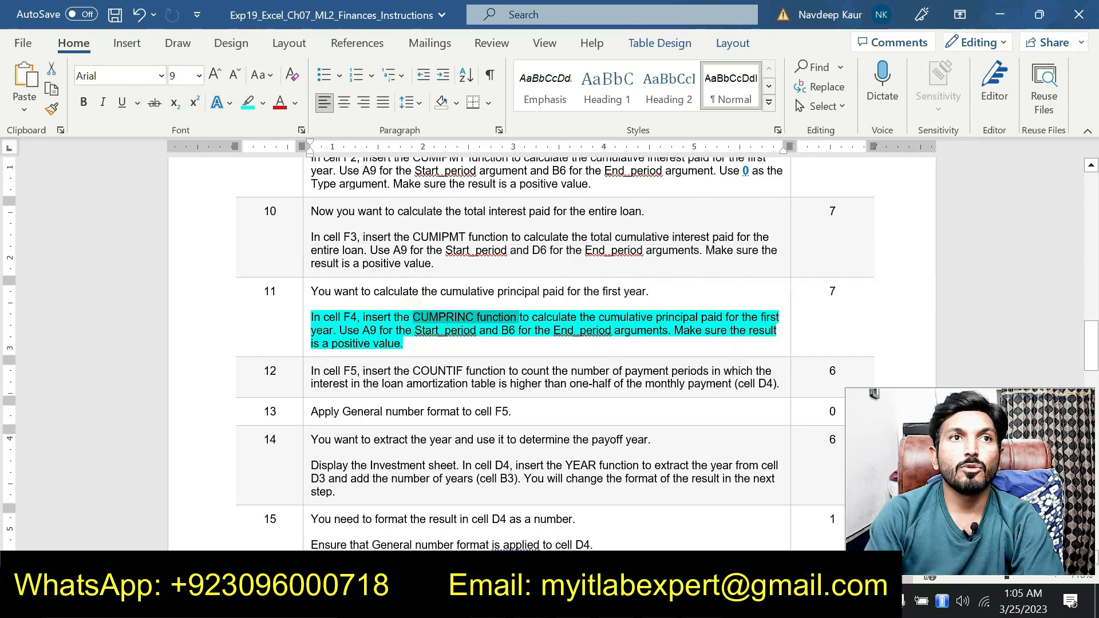
left_click(372, 330)
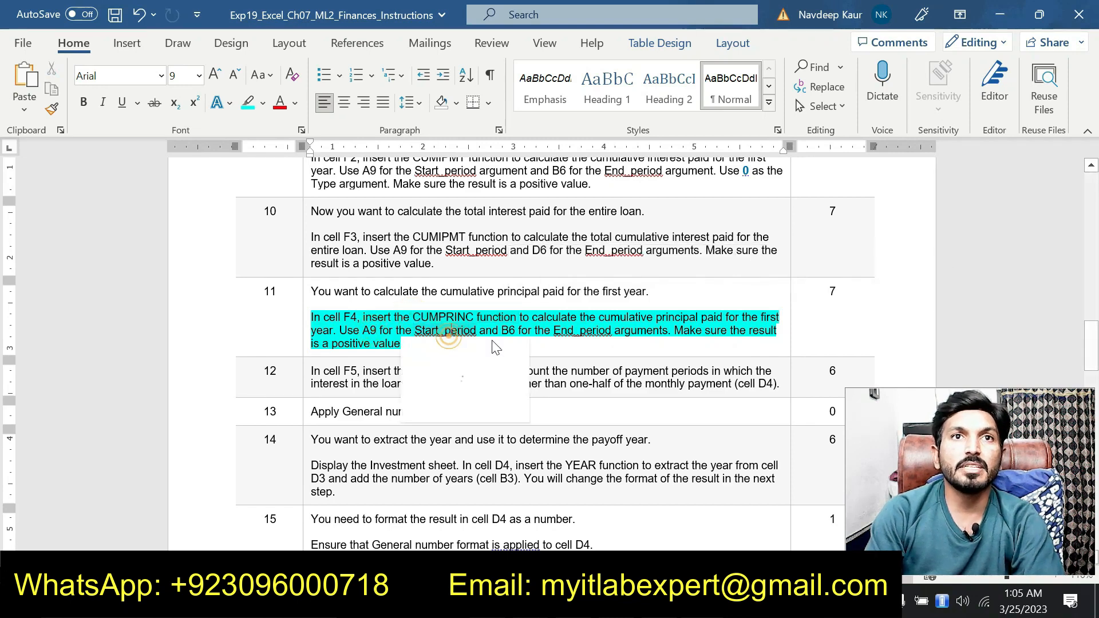
left_click(577, 337)
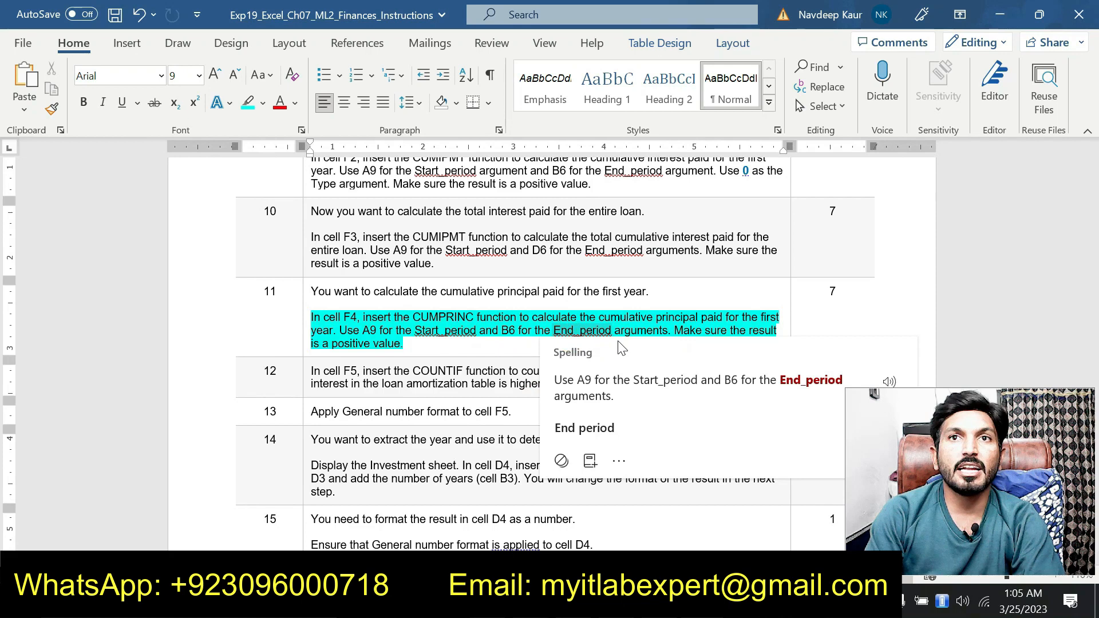
left_click(675, 332)
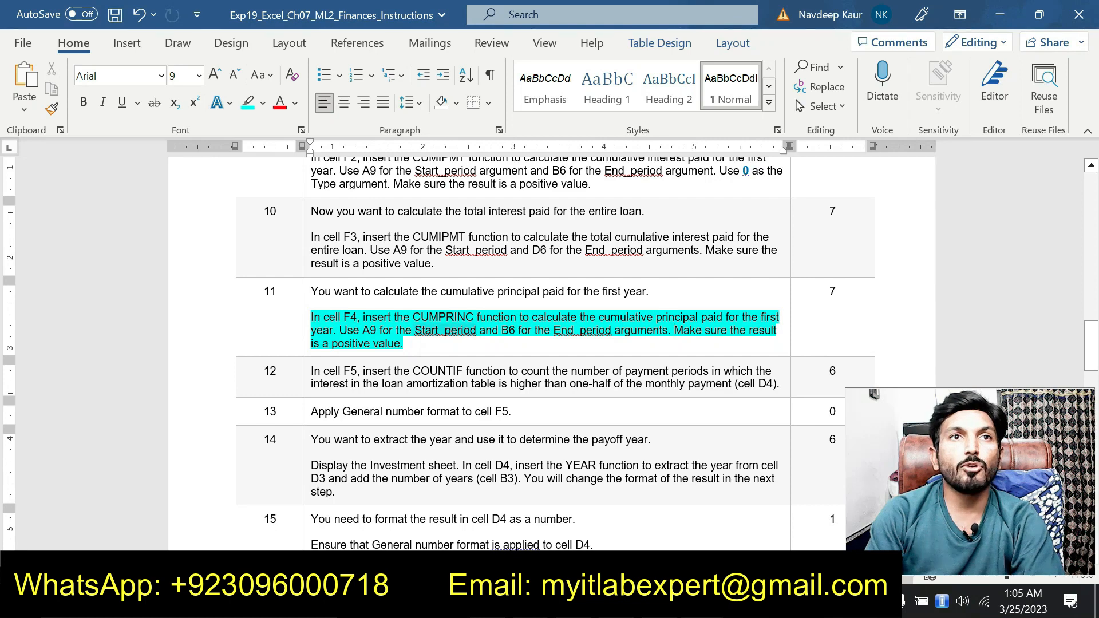
Switch to Excel, start a CUMPRINC function in cell F4 and open its function arguments
key("alt+Tab")
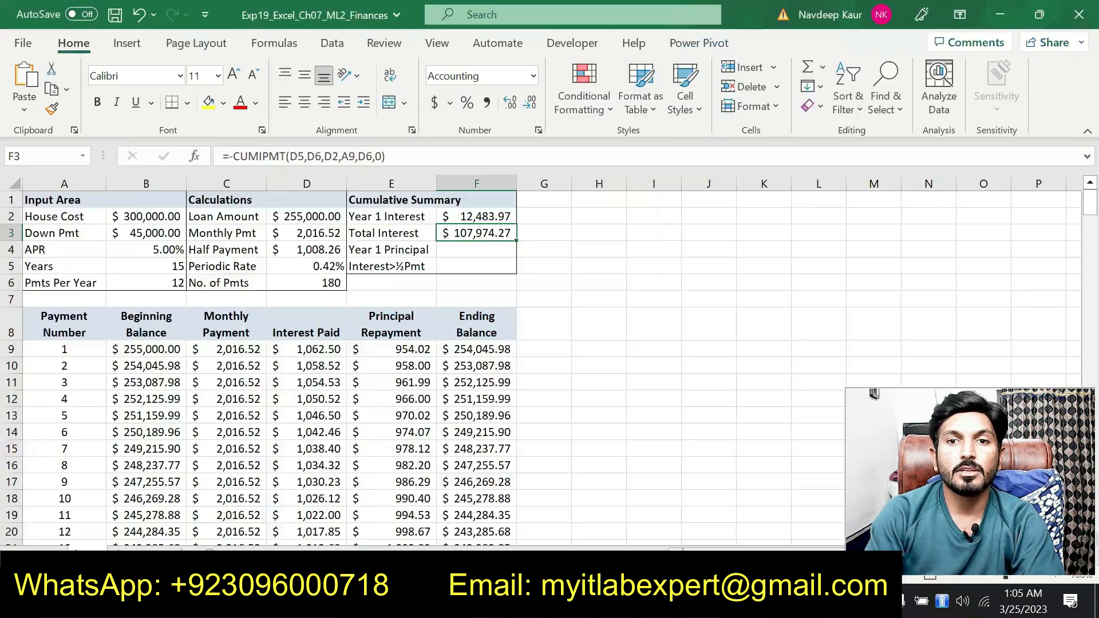
left_click(467, 249)
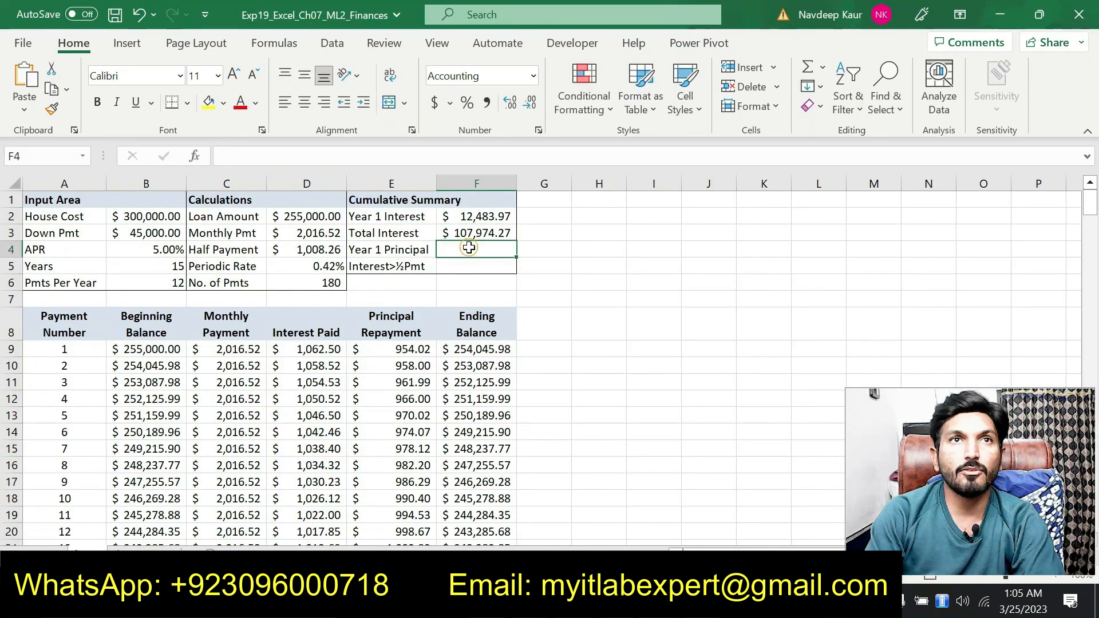
type("=C")
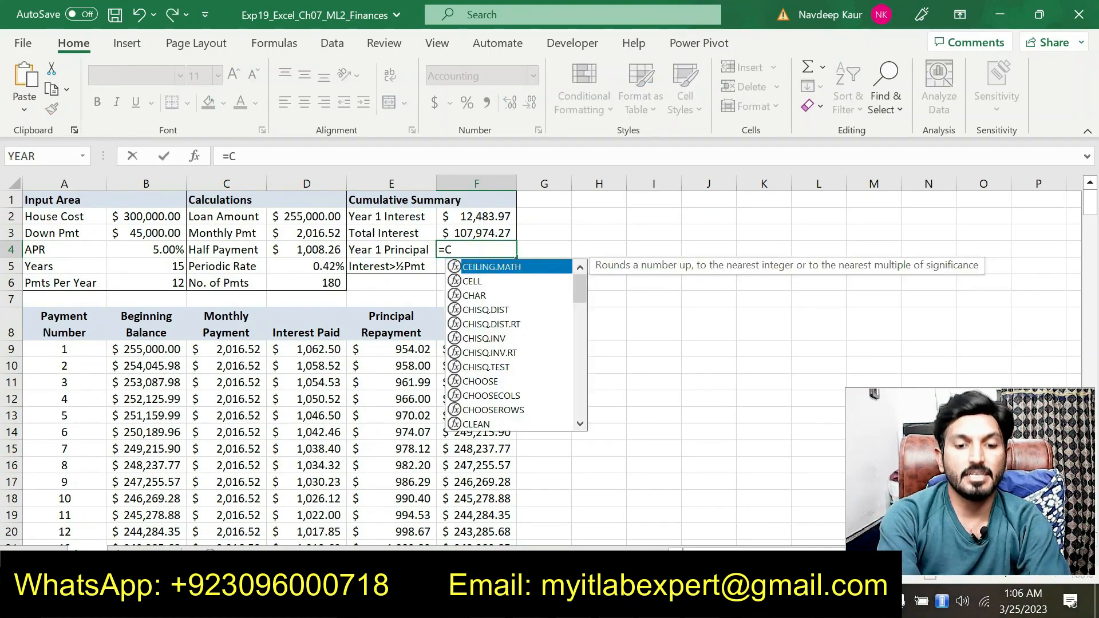
type("UM")
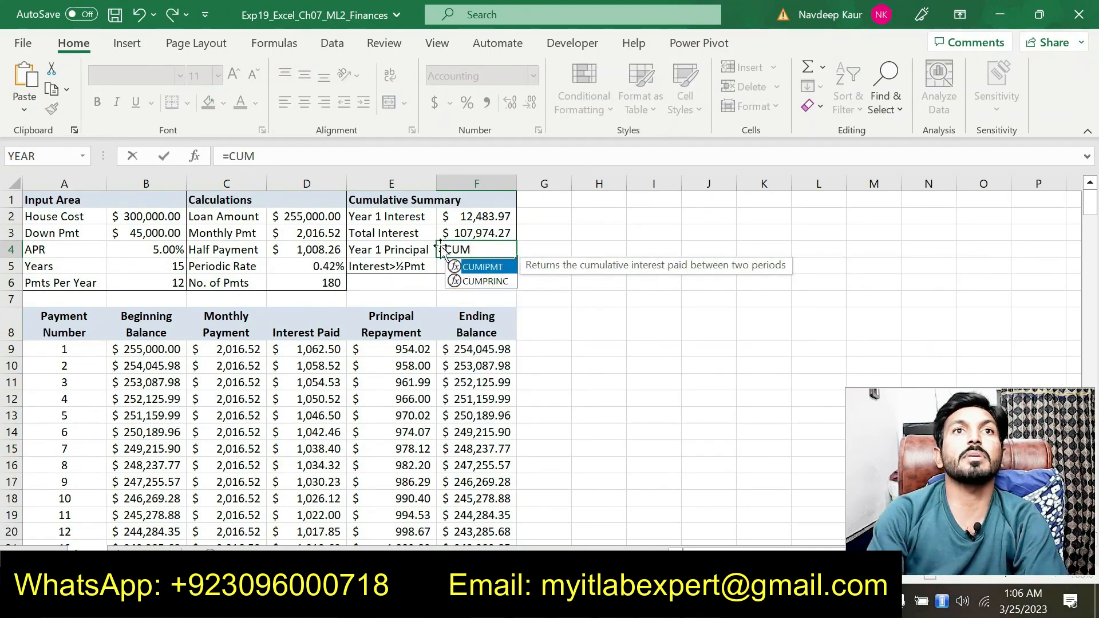
left_click(479, 282)
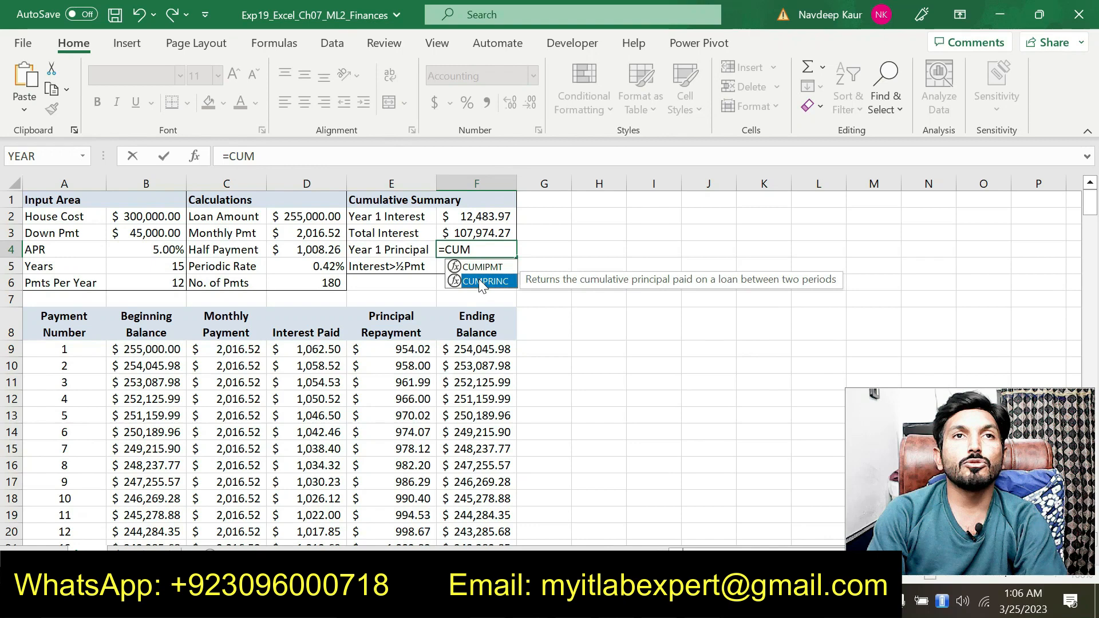
double_click(478, 282)
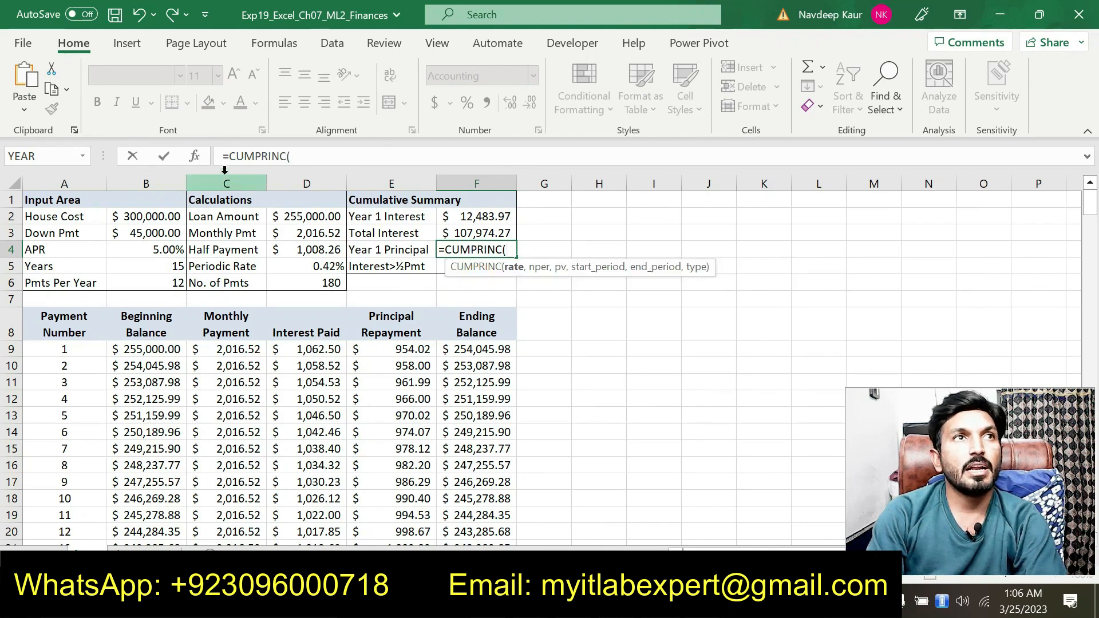
left_click(195, 156)
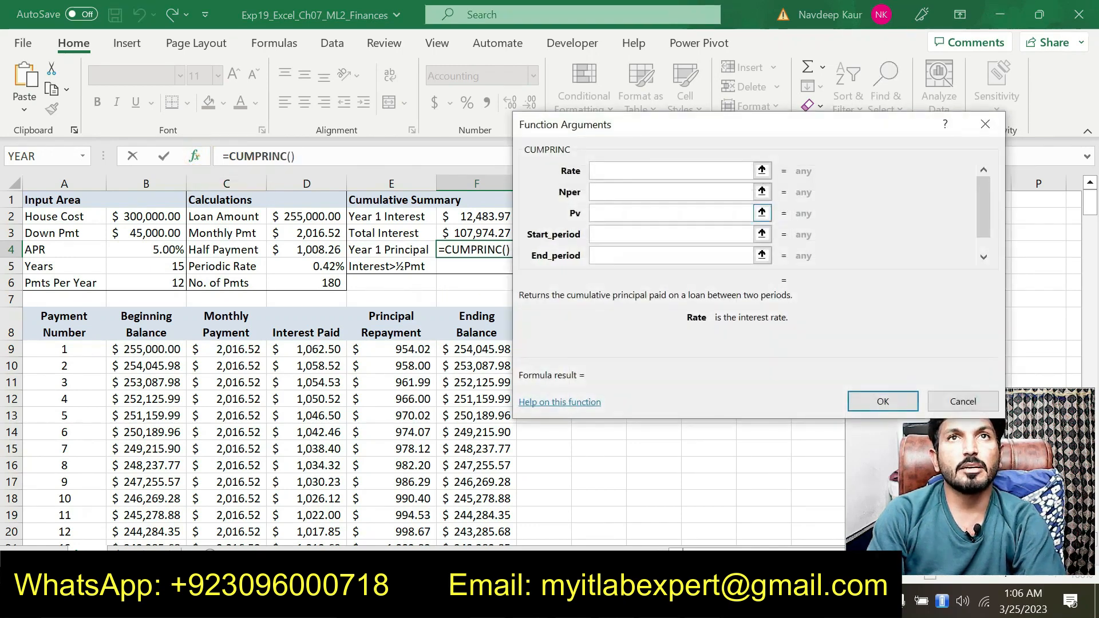
Set the CUMPRINC arguments to Rate D5, Nper D6, Pv D2, Start_period A9 and End_period B6
mouse_move(618, 127)
left_mouse_down()
mouse_move(606, 121)
mouse_move(608, 134)
left_mouse_up()
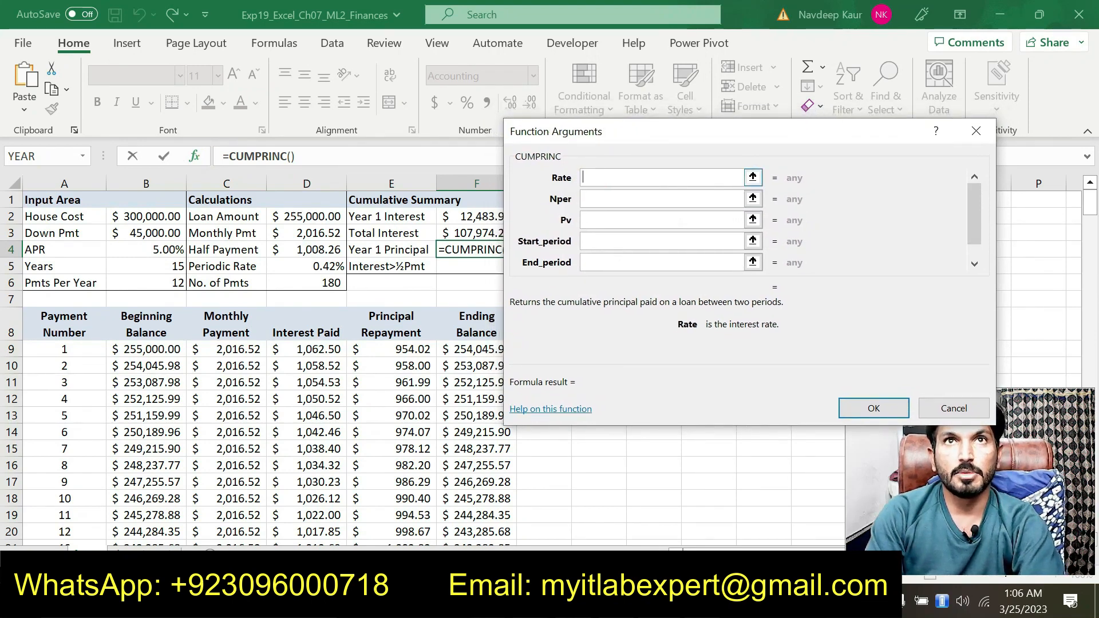
left_click(592, 174)
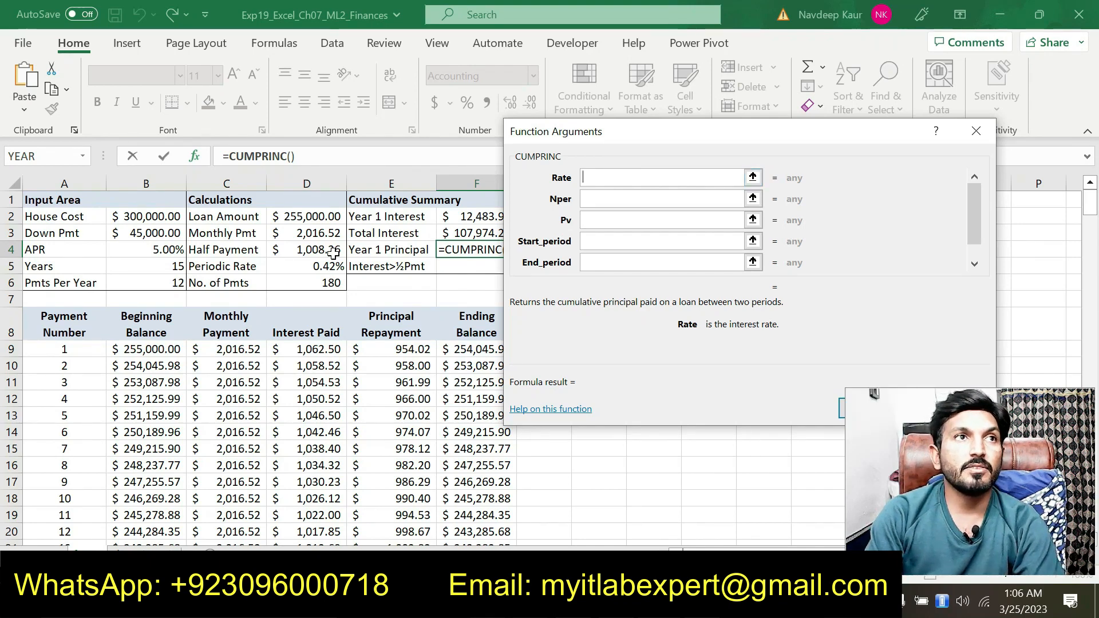
left_click(316, 265)
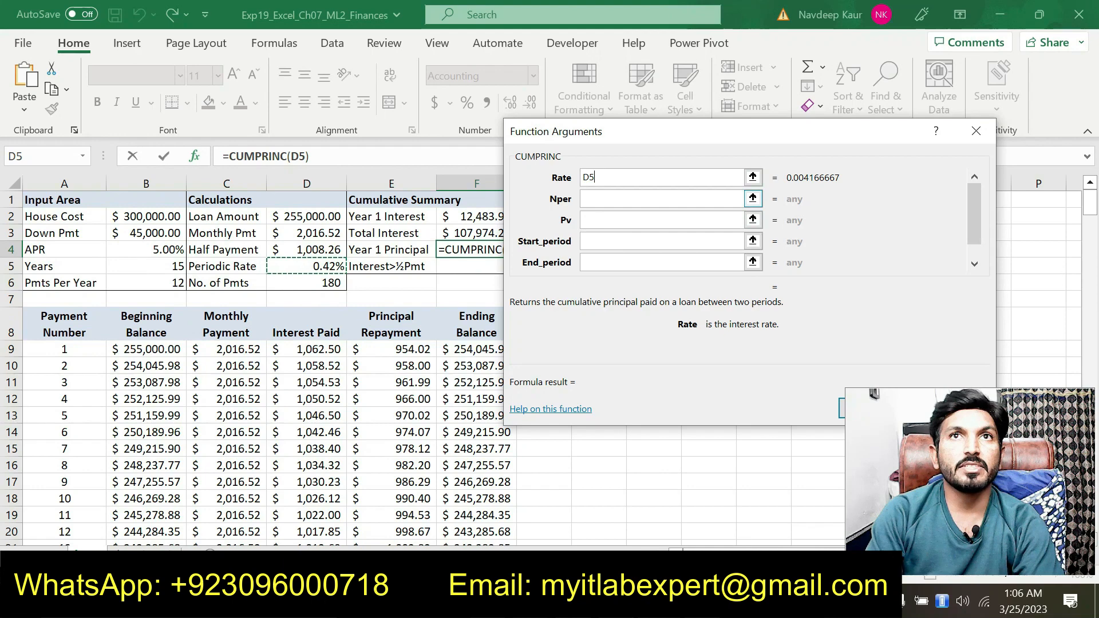
left_click(595, 199)
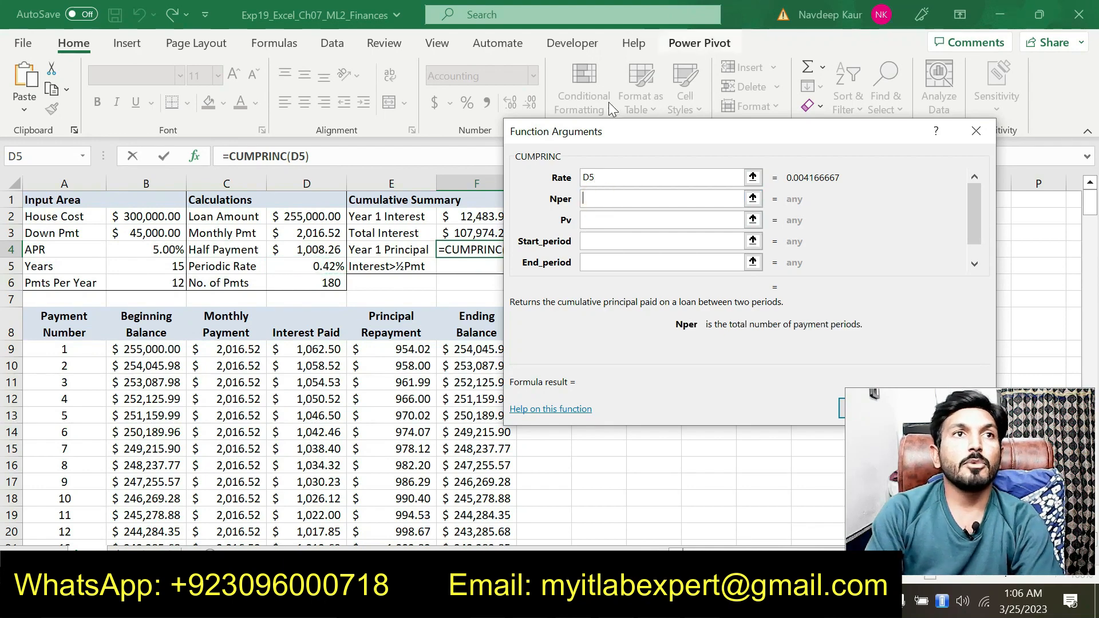
left_click(321, 287)
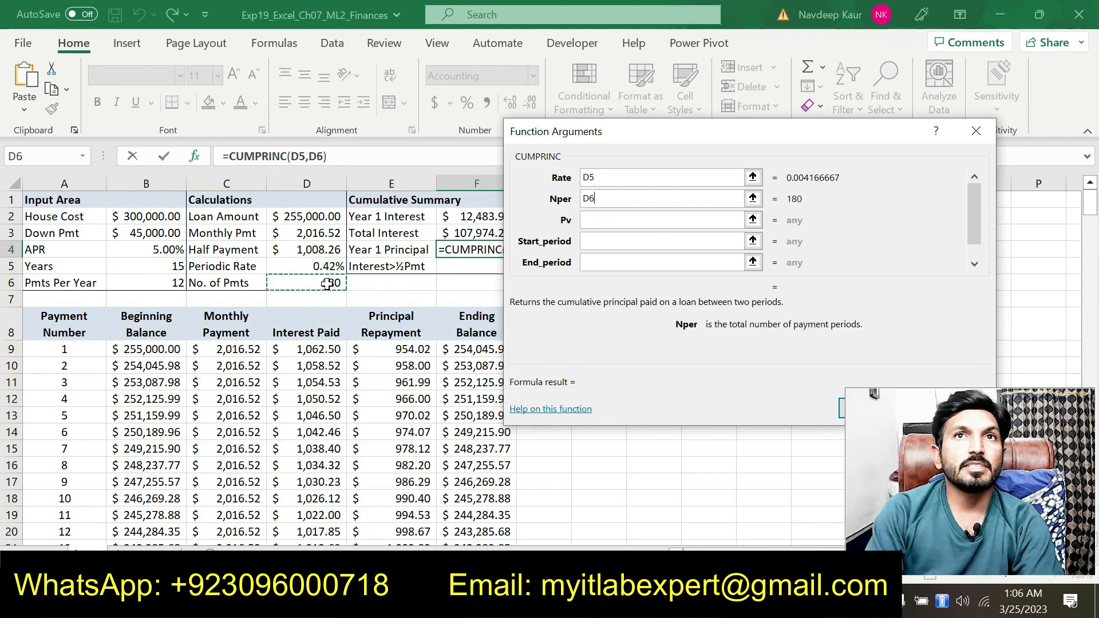
left_click(595, 220)
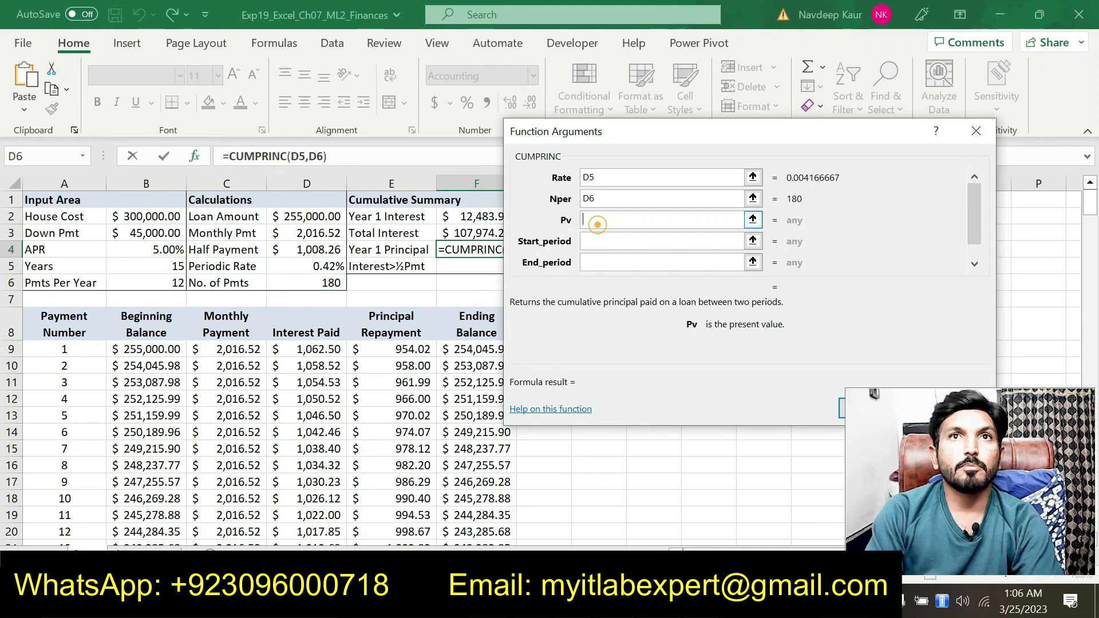
left_click(328, 215)
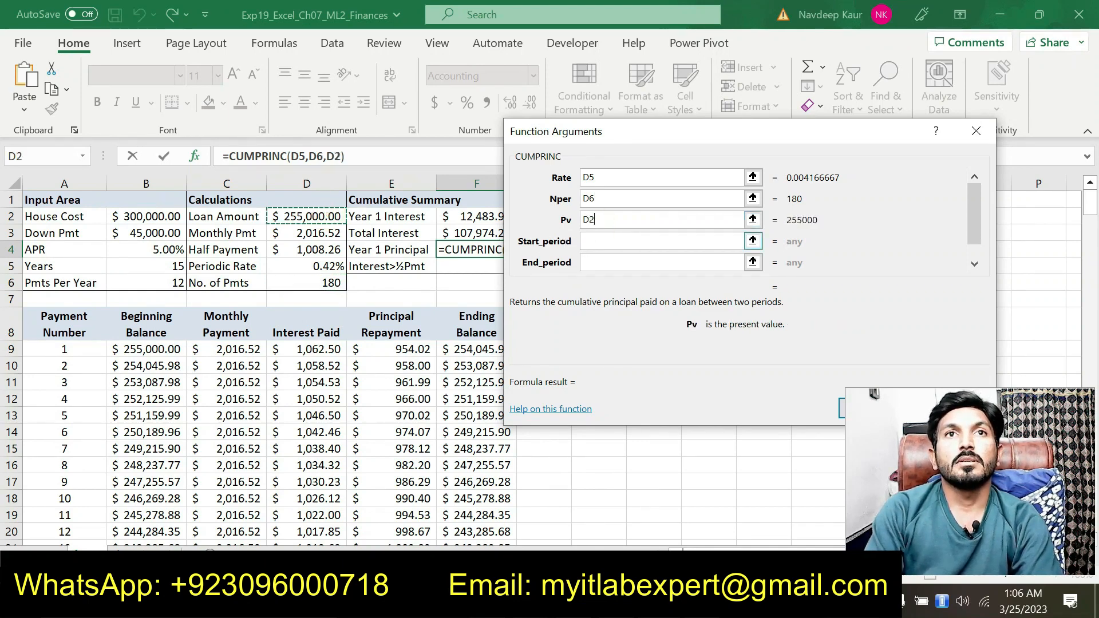
left_click(589, 241)
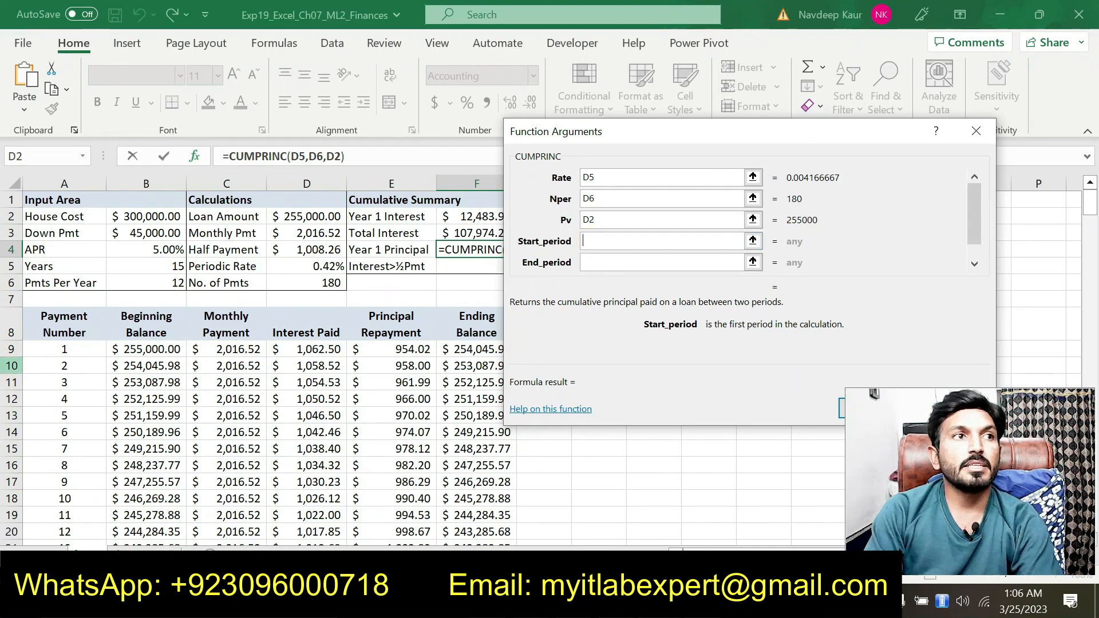
left_click(56, 351)
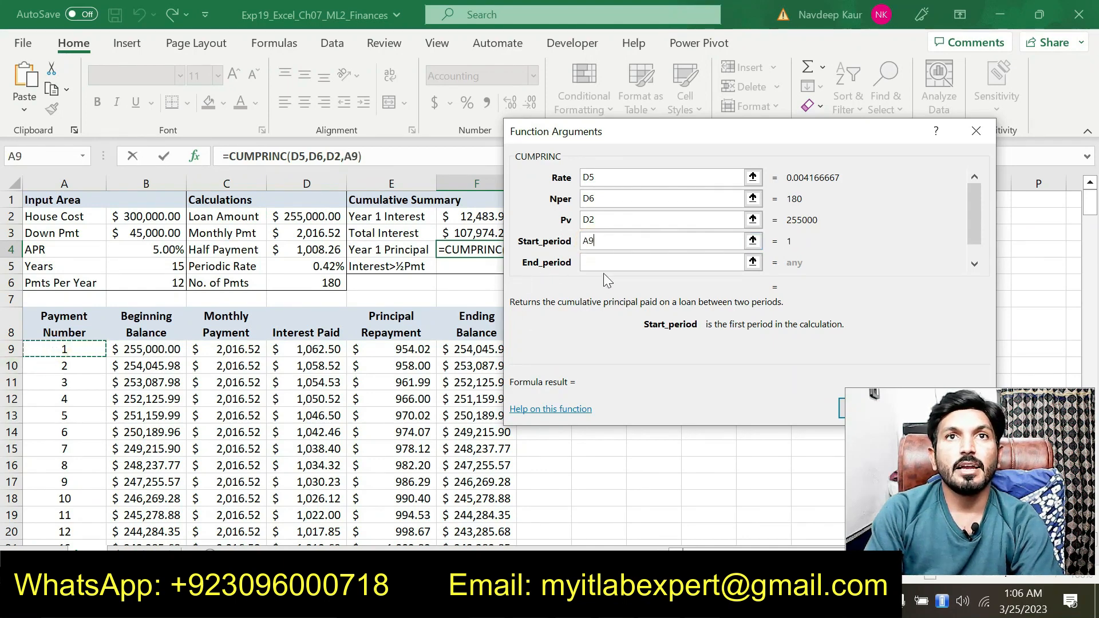
left_click(601, 262)
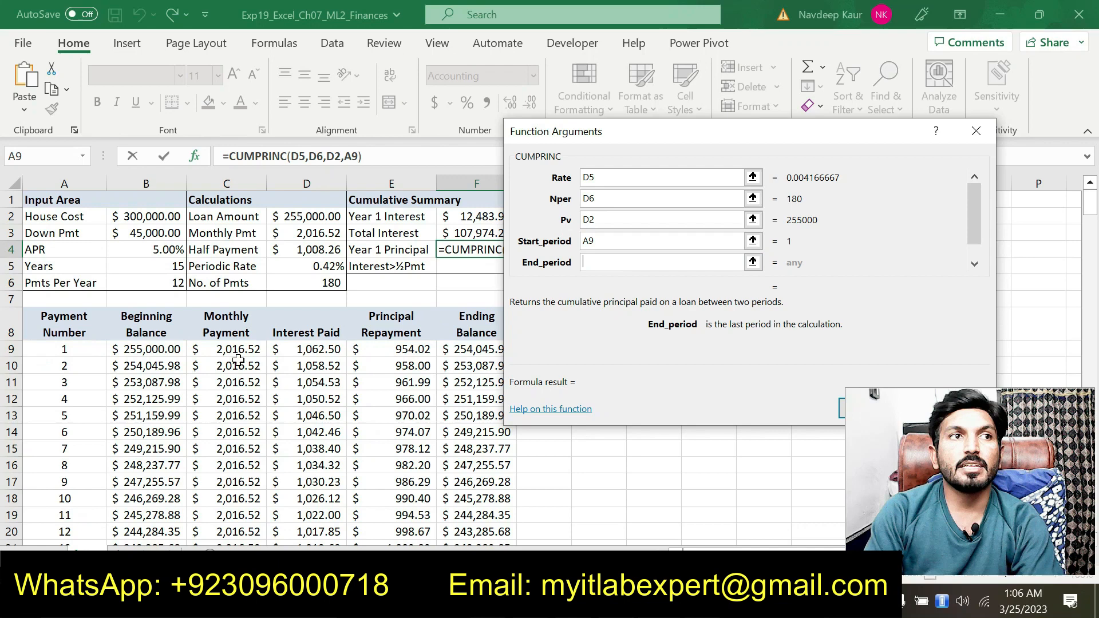
type("B6")
Switch to the Word instructions and highlight "Use A9 for the Start_period and B6 for the End_period arguments" in step 11 in yellow
key("alt+Tab")
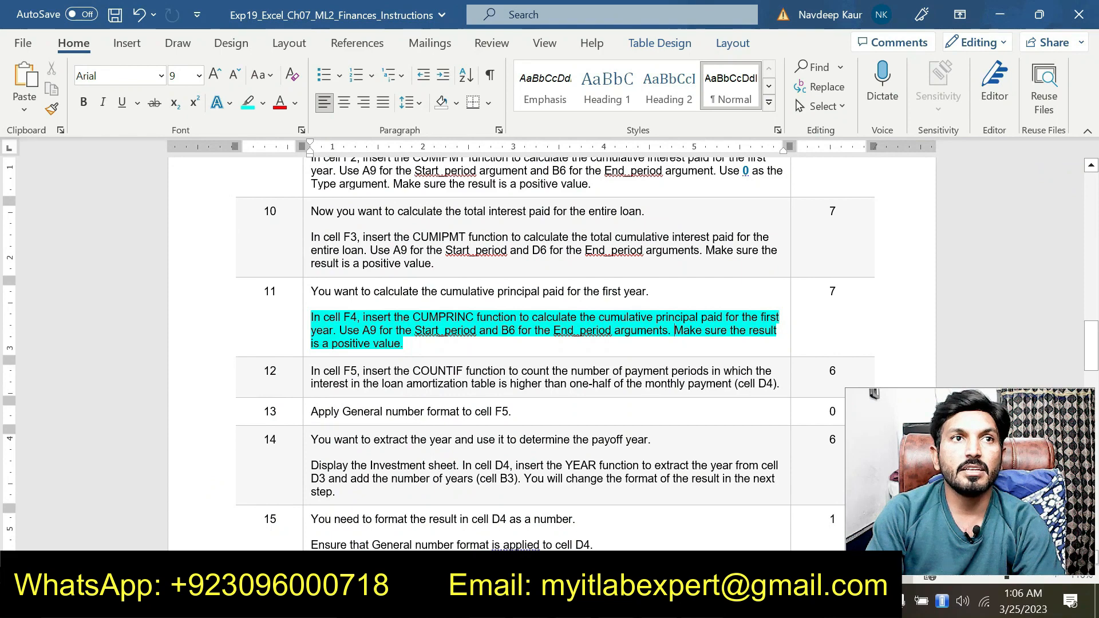
left_click_drag(340, 331, 668, 330)
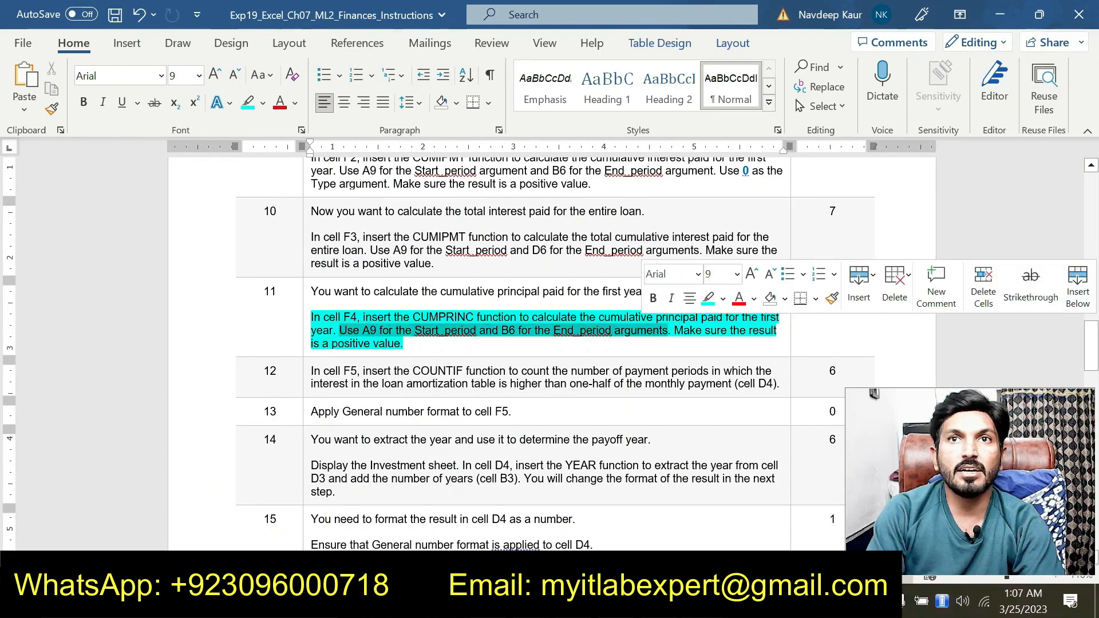
left_click(721, 297)
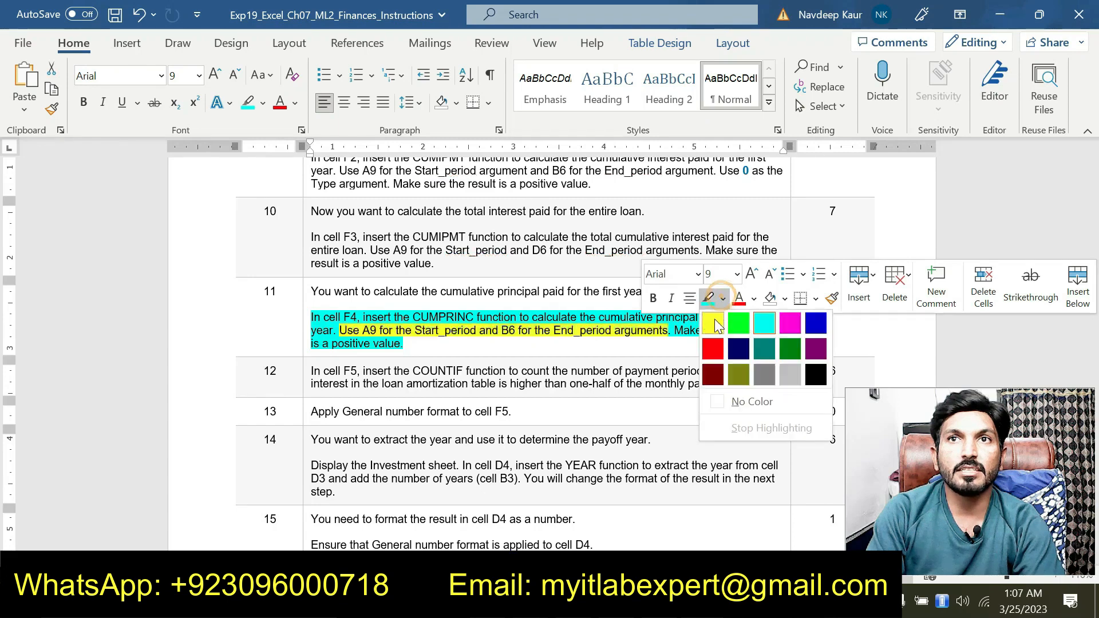
left_click(717, 317)
left_click(397, 342)
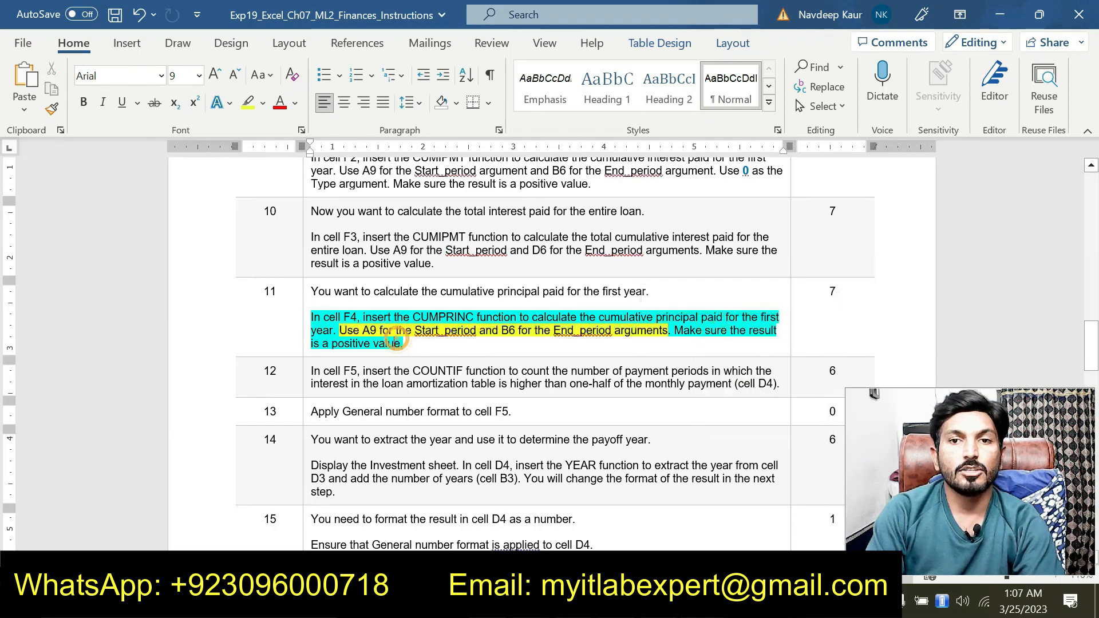
Switch to Excel, set the CUMPRINC Type argument to 0 and accept the function in cell F4
key("alt+Tab")
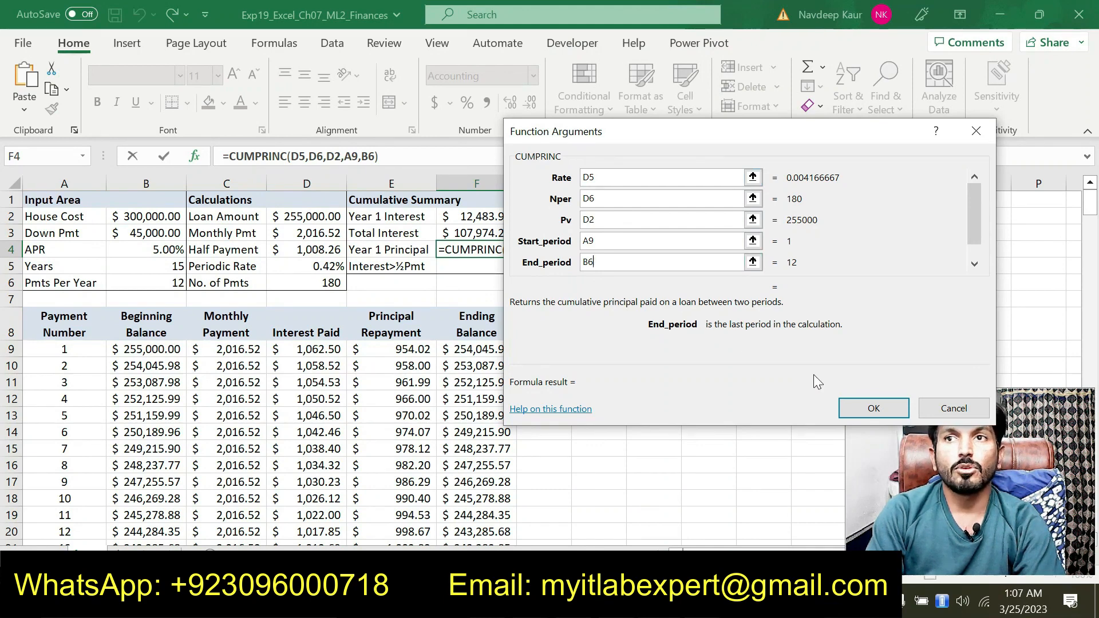
left_click(844, 404)
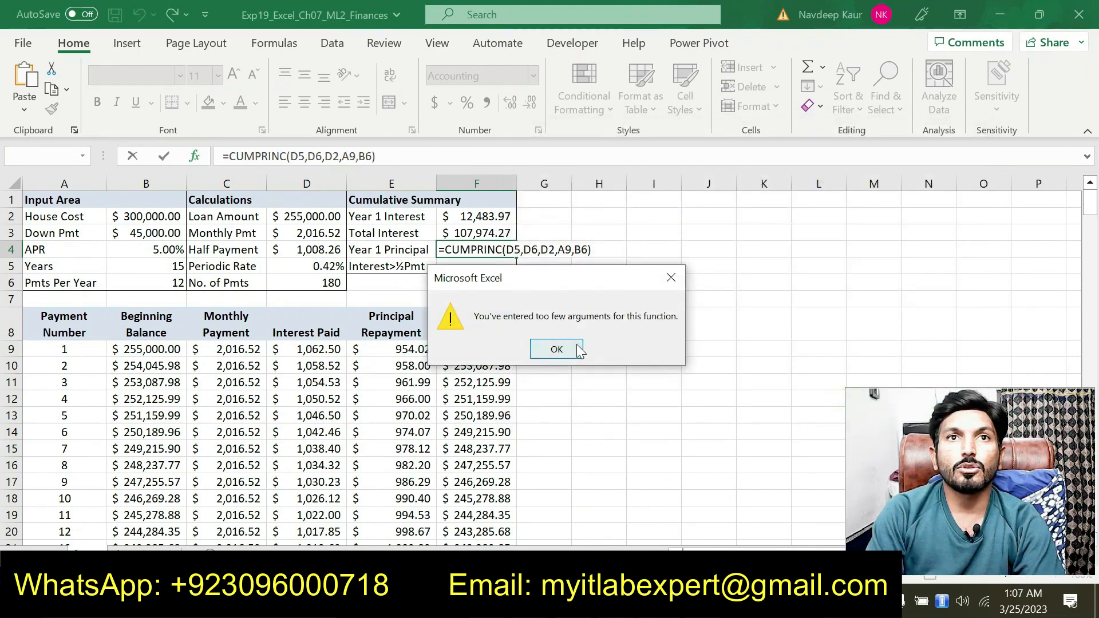
left_click(578, 348)
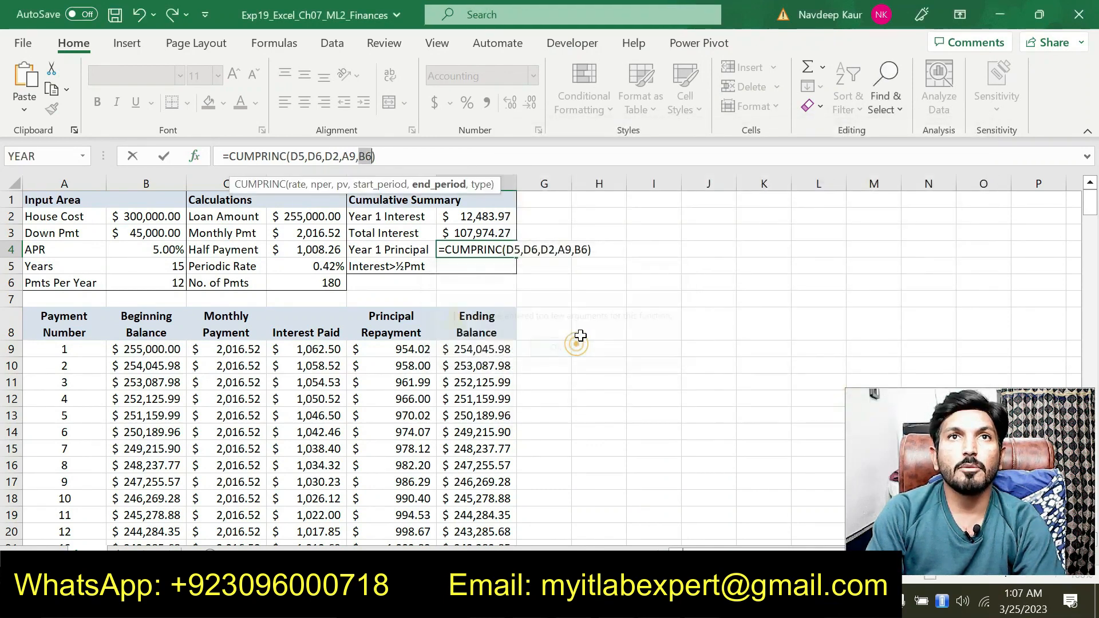
left_click(194, 156)
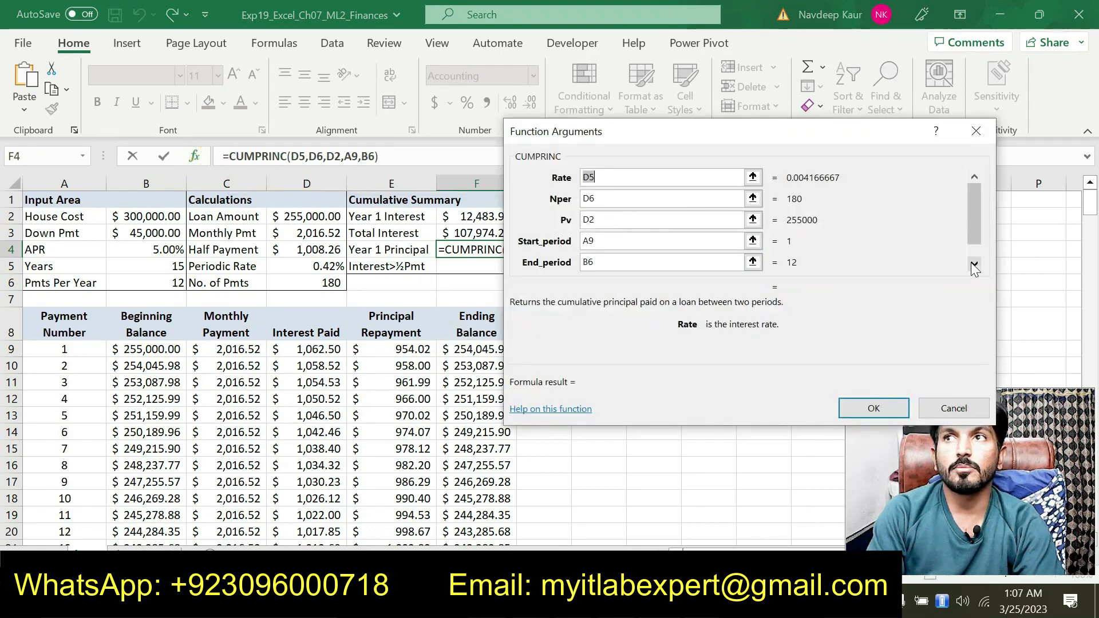
left_click(975, 264)
left_click(975, 265)
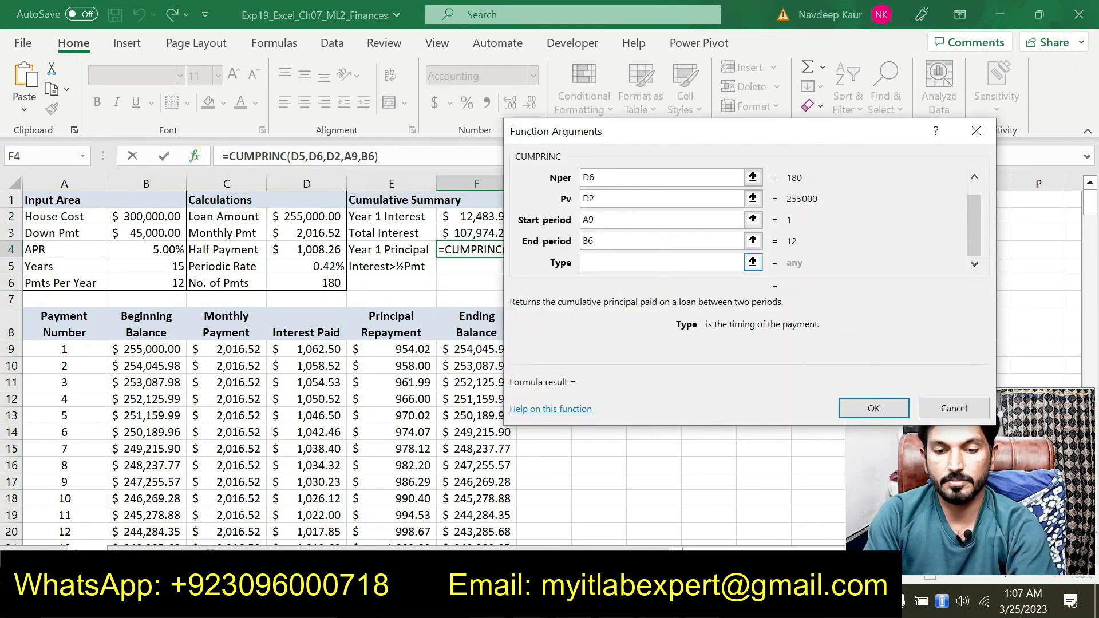
type("0")
left_click(847, 404)
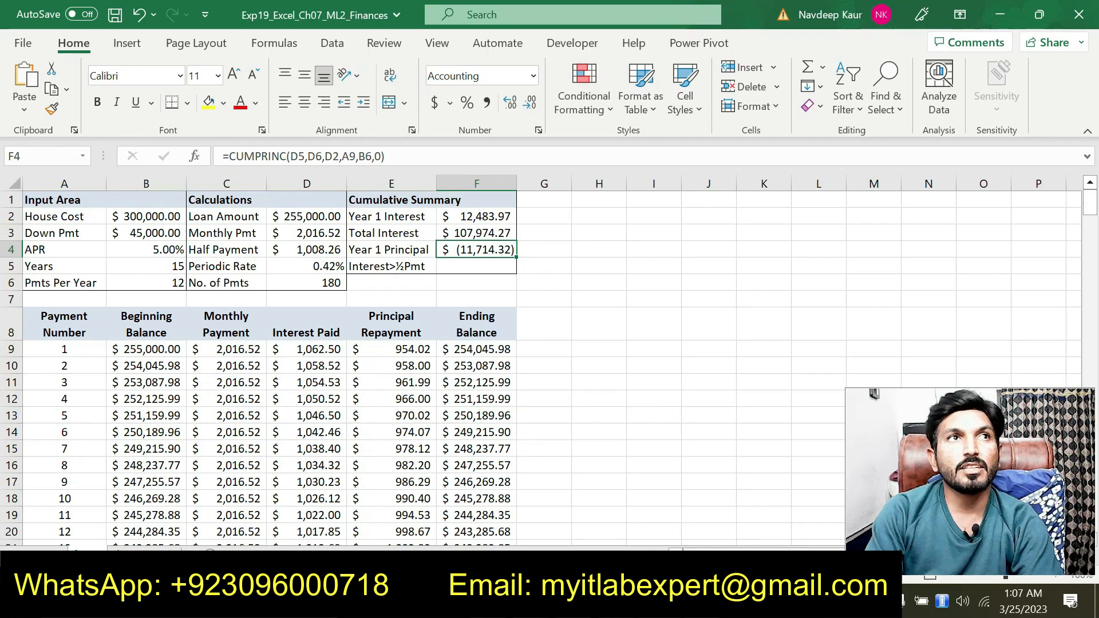
Make the cumulative principal in cell F4 positive by changing its formula to =-CUMPRINC(D5,D6,D2,A9,B6,0)
left_click(228, 157)
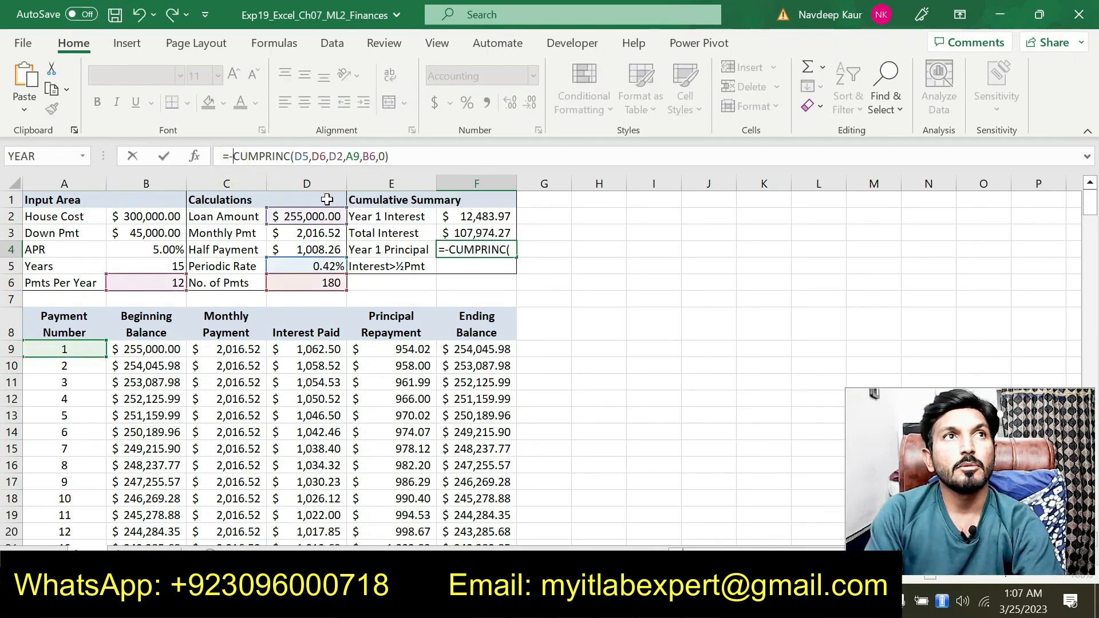
key("Return")
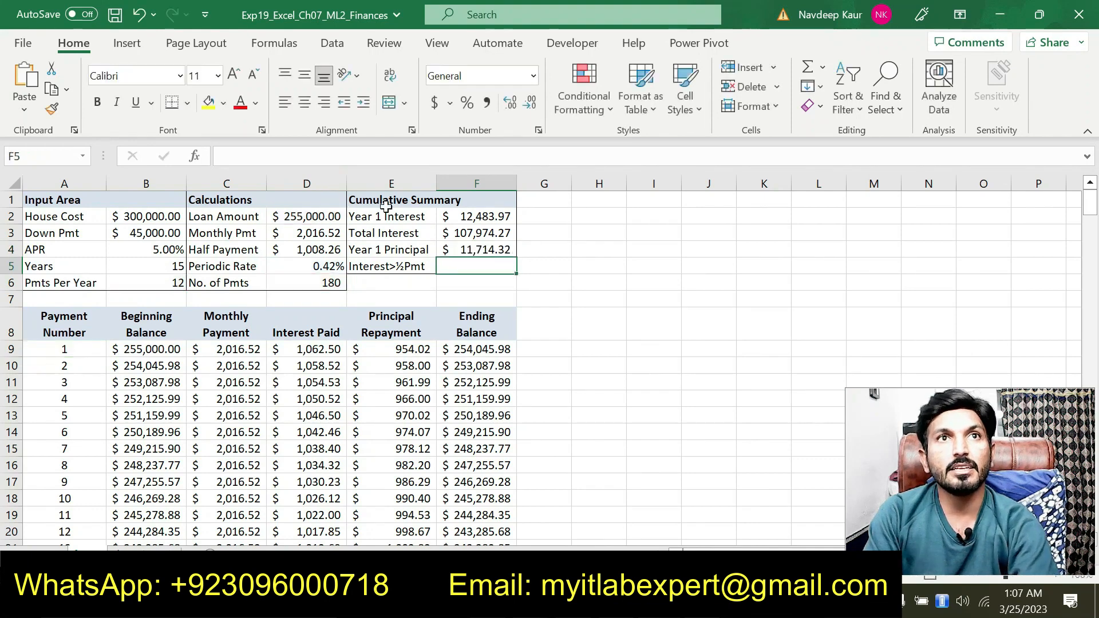
left_click(485, 251)
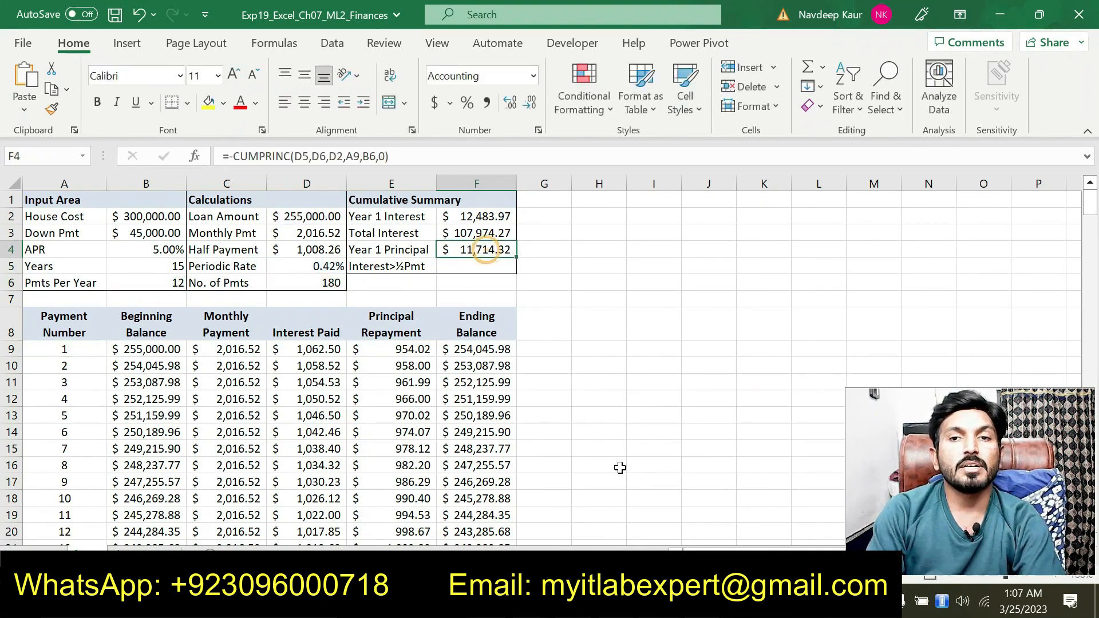
Switch to the Word instructions, remove the highlighting from the CUMPRINC instruction in step 11 and close the Editor pane
key("alt+Tab")
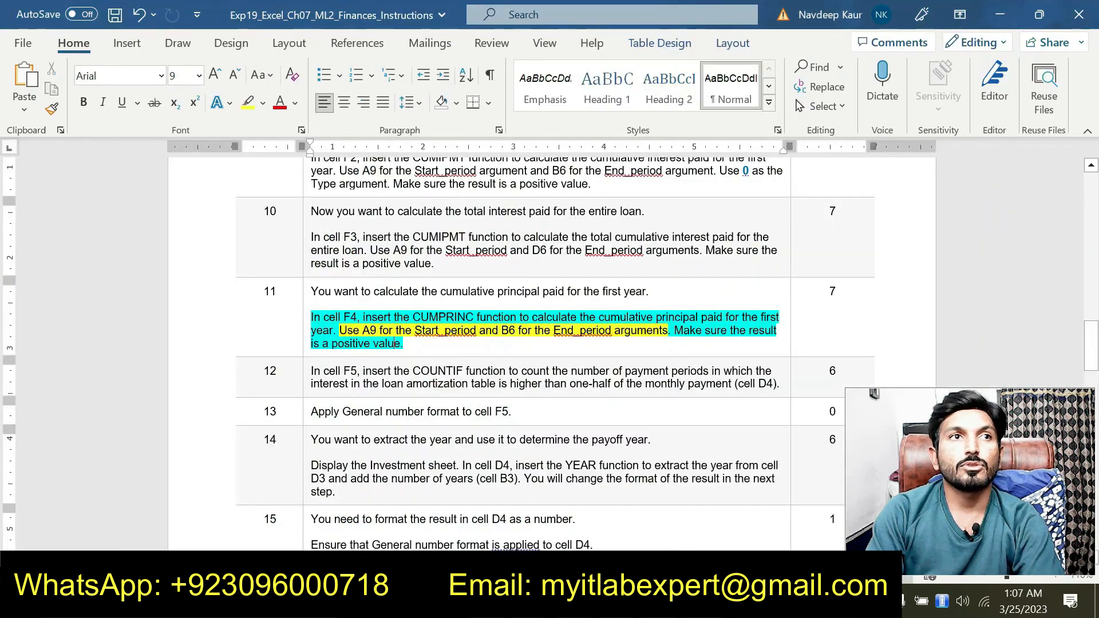
left_click_drag(416, 345, 311, 316)
left_click(400, 288)
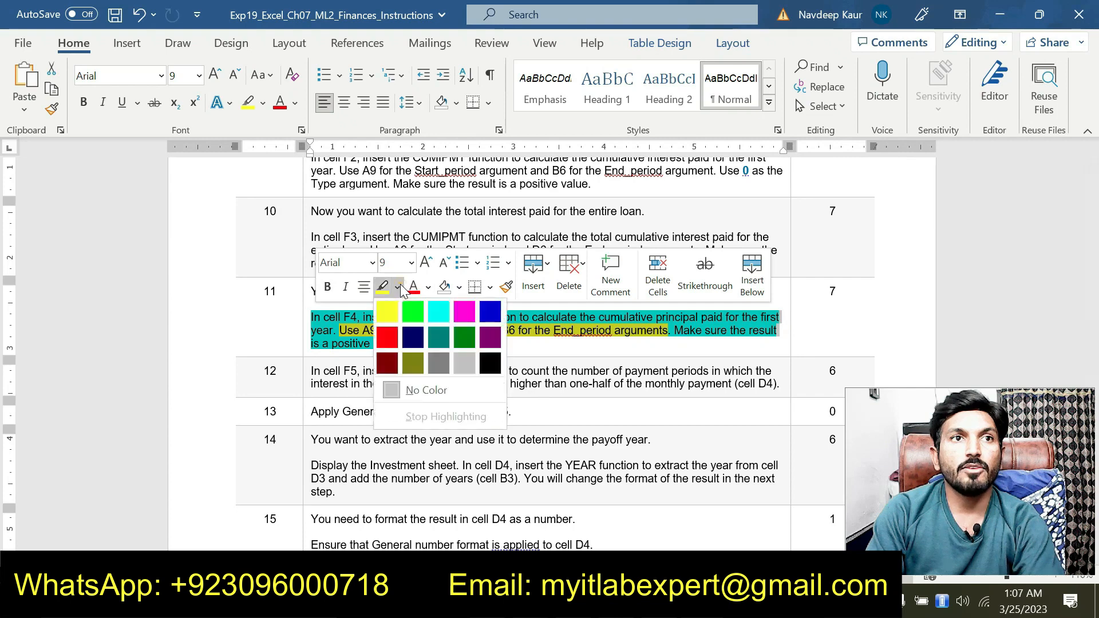
left_click(426, 390)
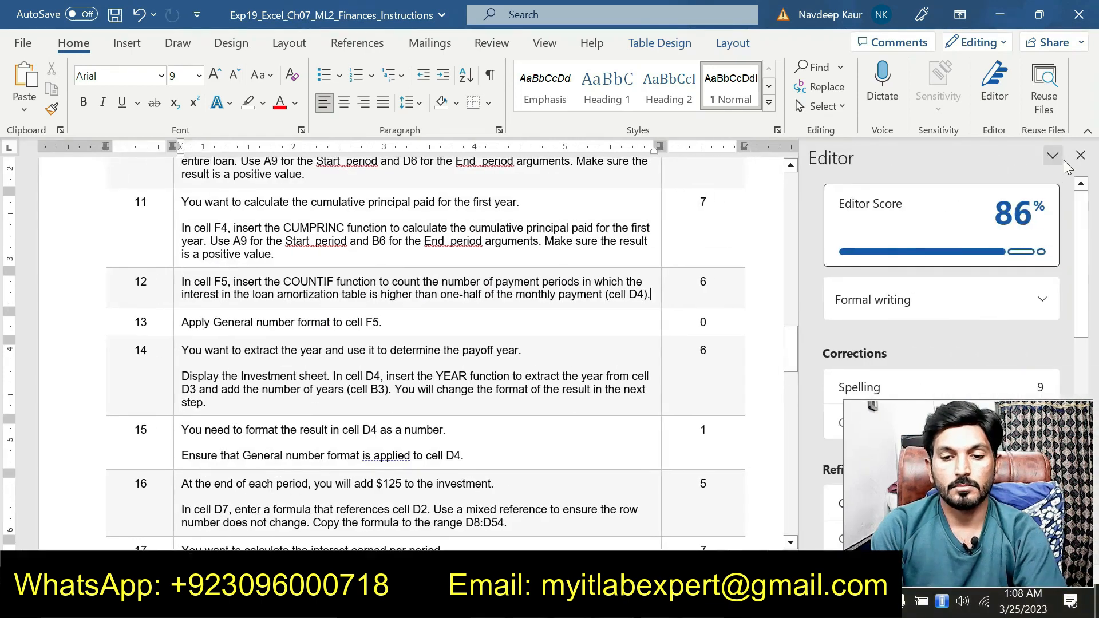
left_click(1075, 159)
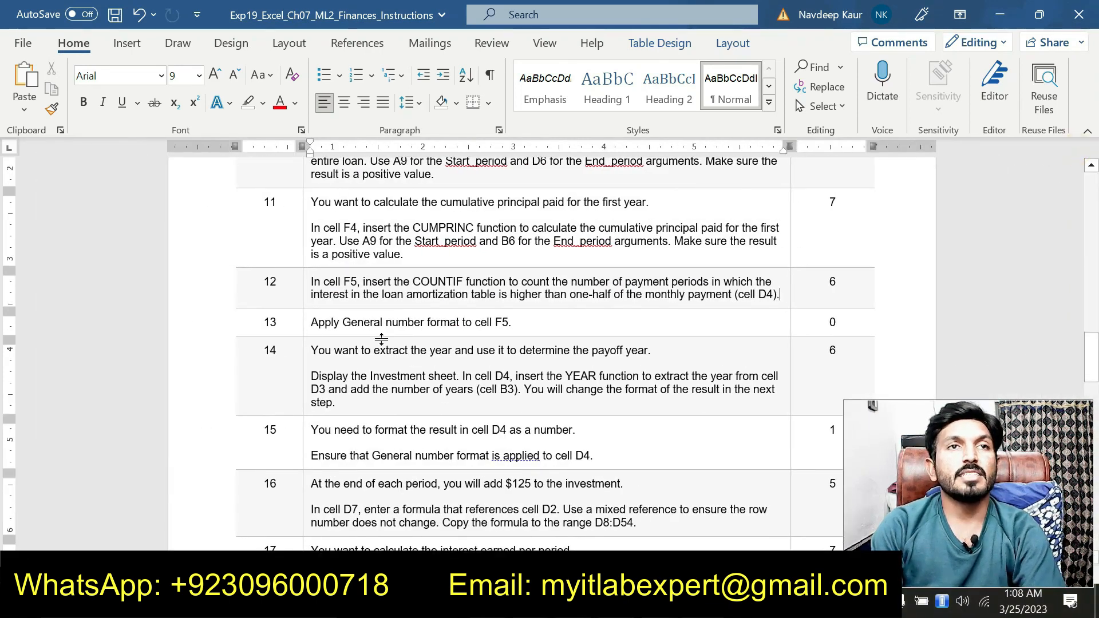
Highlight the COUNTIF instruction in step 12 in turquoise
left_click(309, 282)
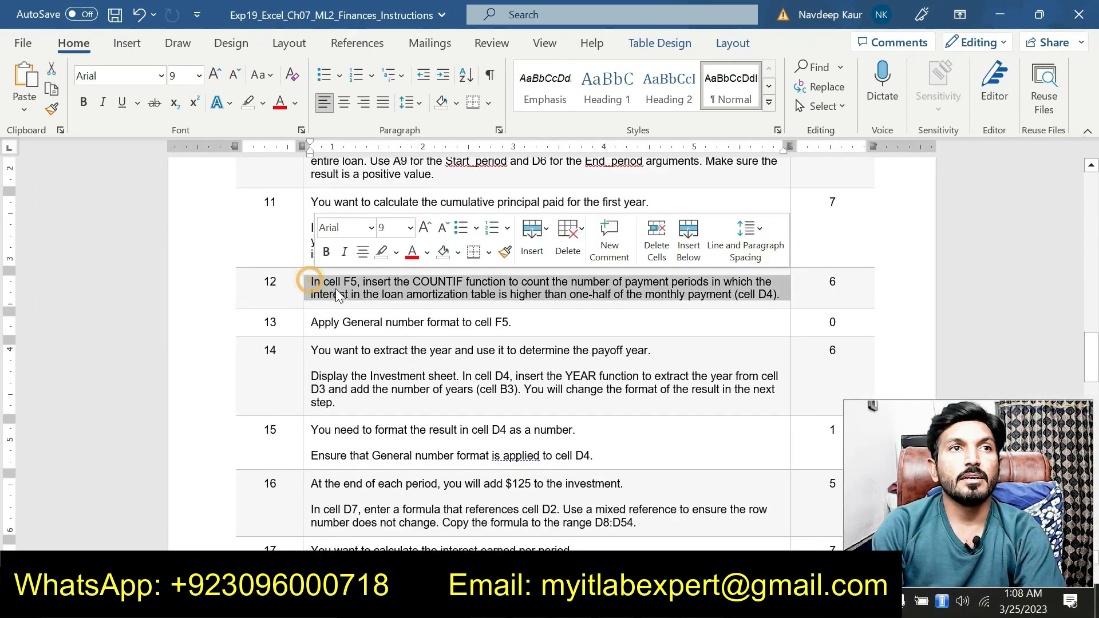
left_click(396, 252)
left_click(424, 277)
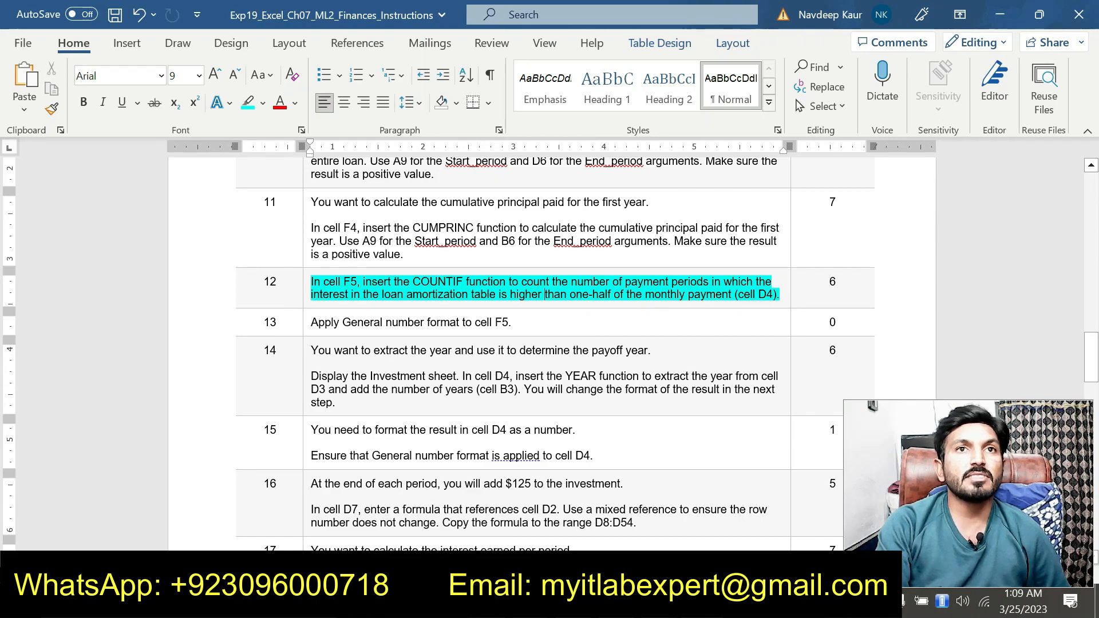
scroll(498, 358, "down", 10)
scroll(498, 358, "up", 10)
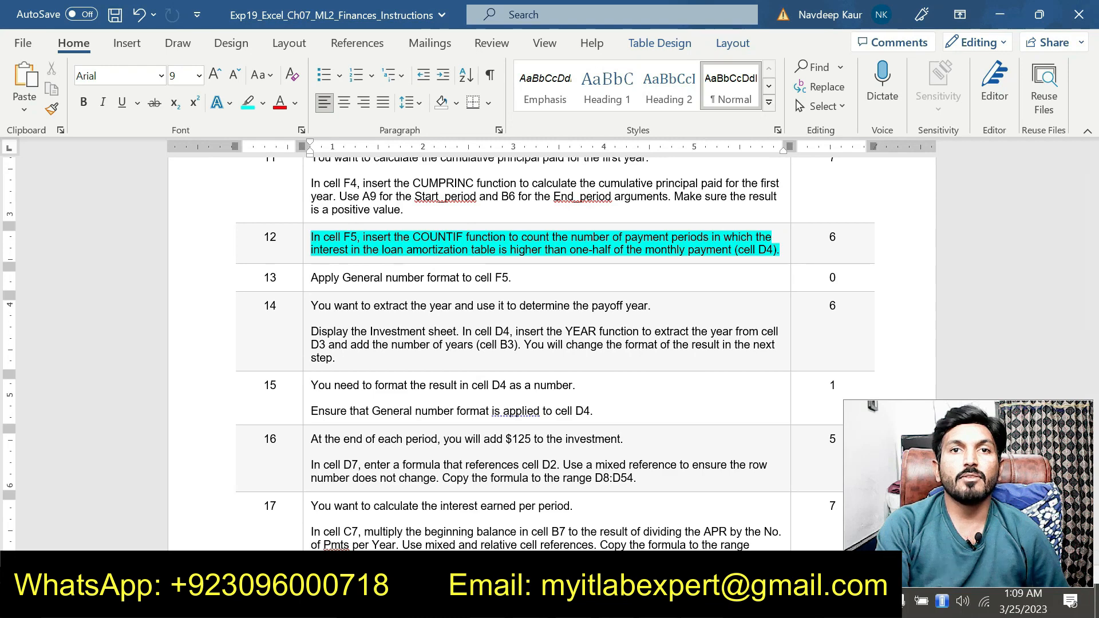
Switch to the Exp19_Excel_Ch07_ML2_Finances SOL workbook in Excel and compare its COUNTIF formula in cell F5 with step 12 of the instructions
left_click(681, 506)
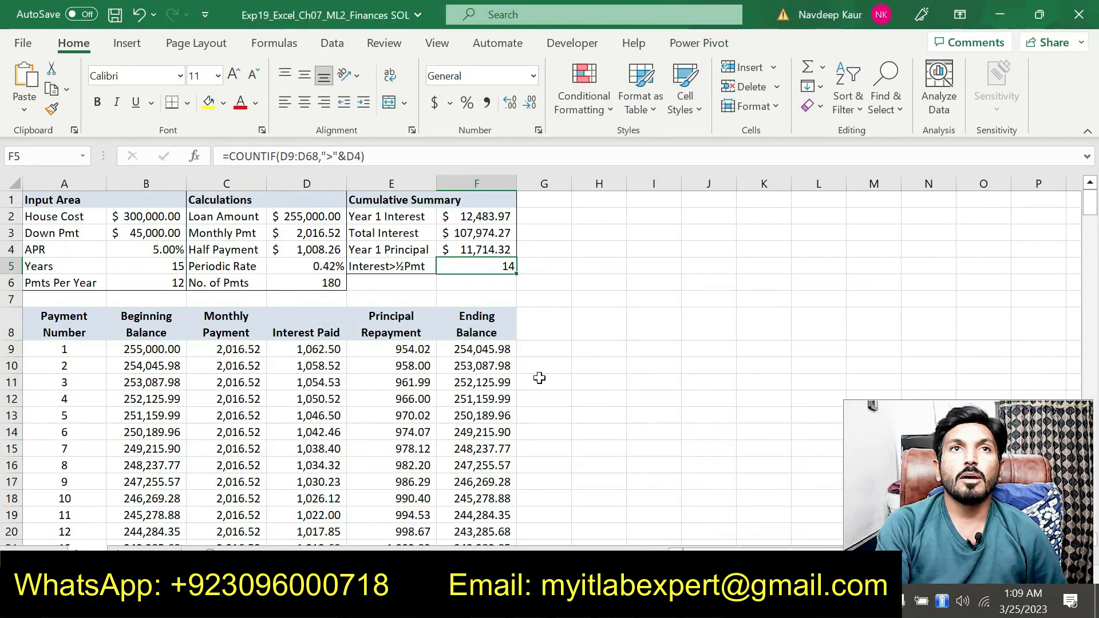
left_click(423, 328)
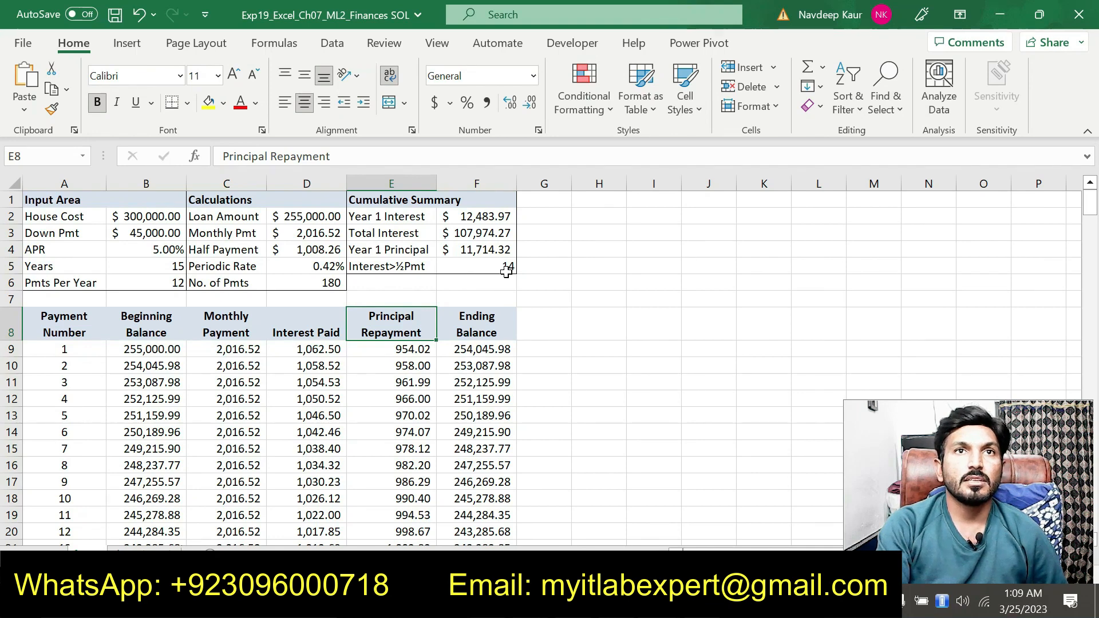
key("alt+Tab")
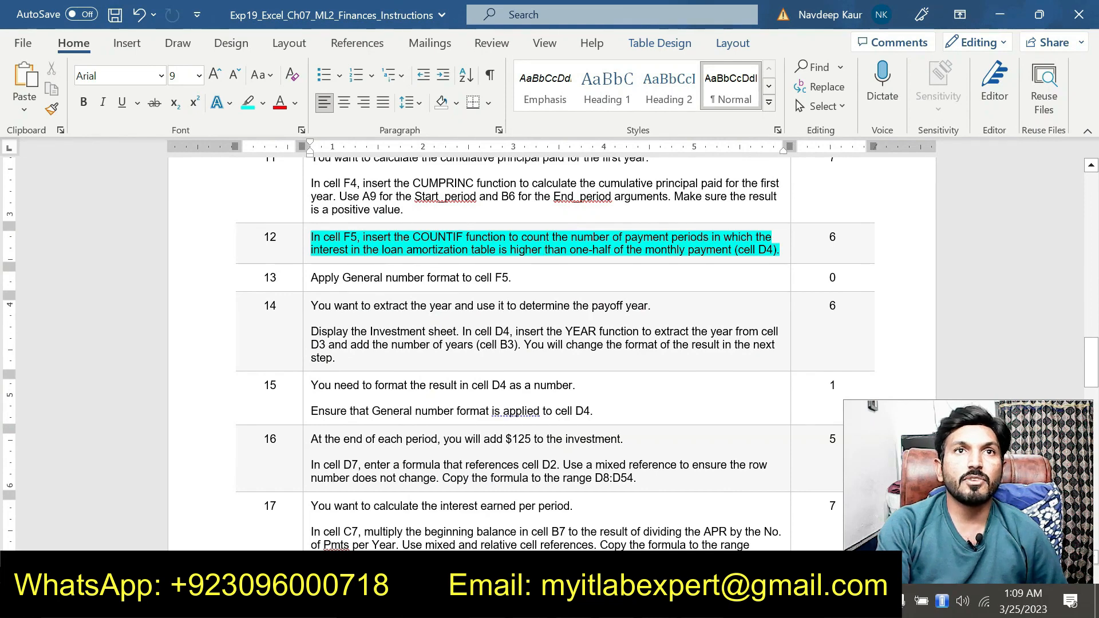
key("alt+Tab")
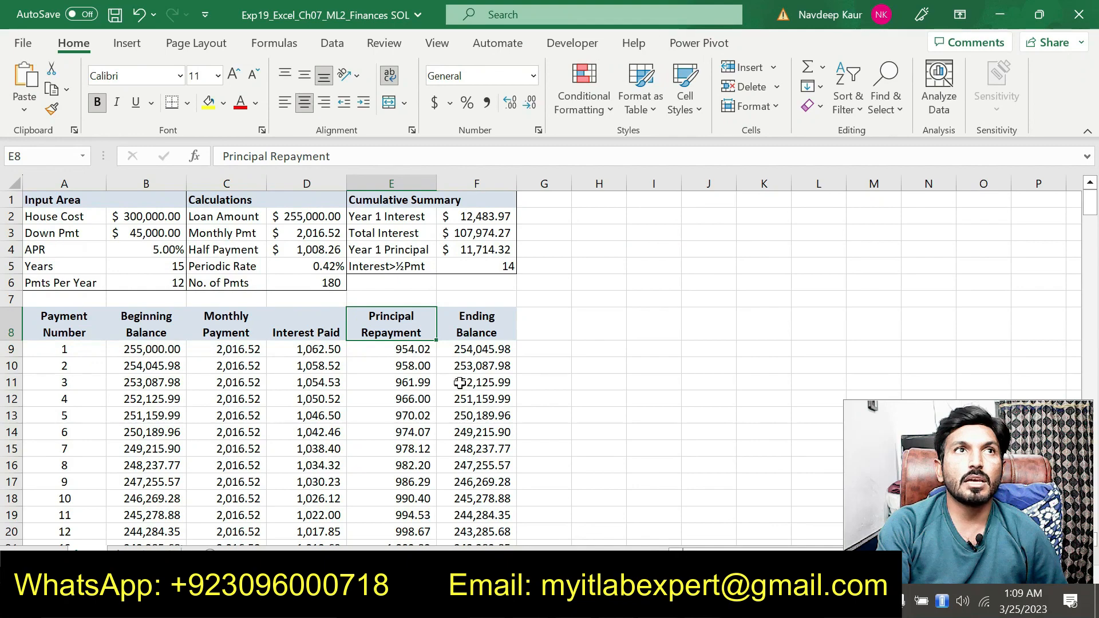
Switch to the Word instructions and remove the turquoise highlighting from the COUNTIF instruction in step 12
key("alt+Tab")
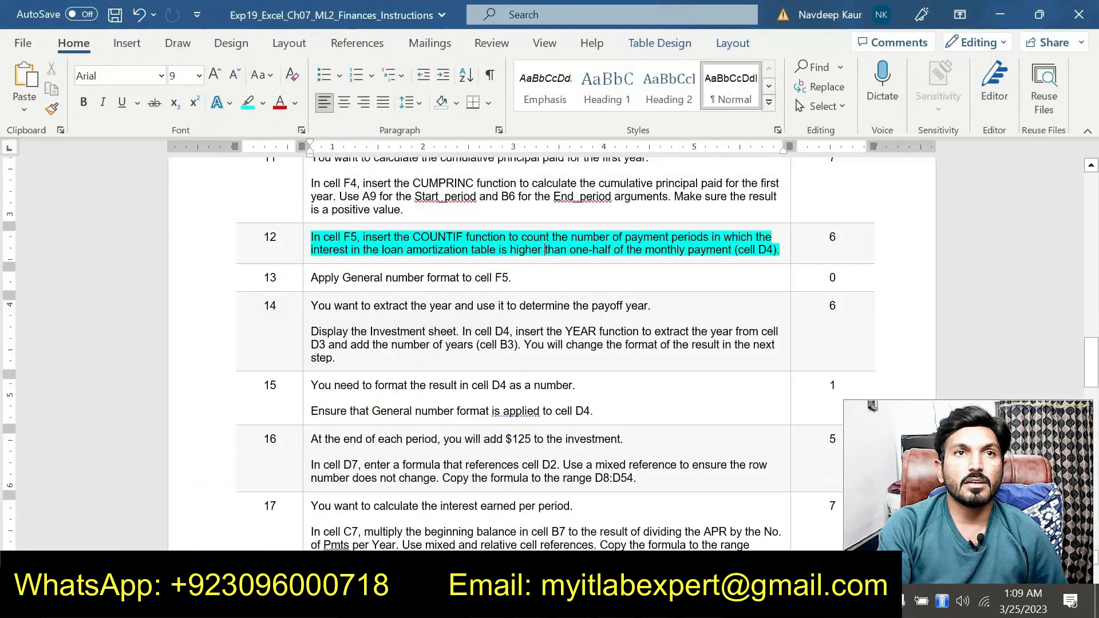
left_click_drag(777, 250, 321, 243)
left_click(403, 234)
key("Right")
Highlight step 14's paragraph about displaying the Investment sheet and inserting the YEAR function in cell D4 in turquoise
scroll(401, 229, "down", 1)
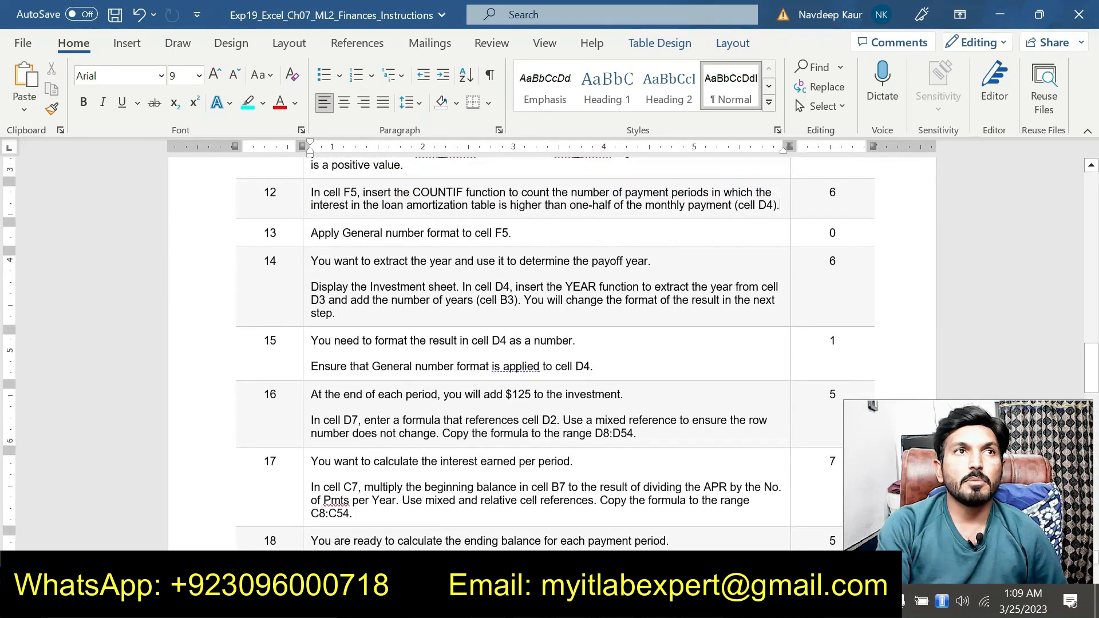
left_click_drag(327, 287, 444, 300)
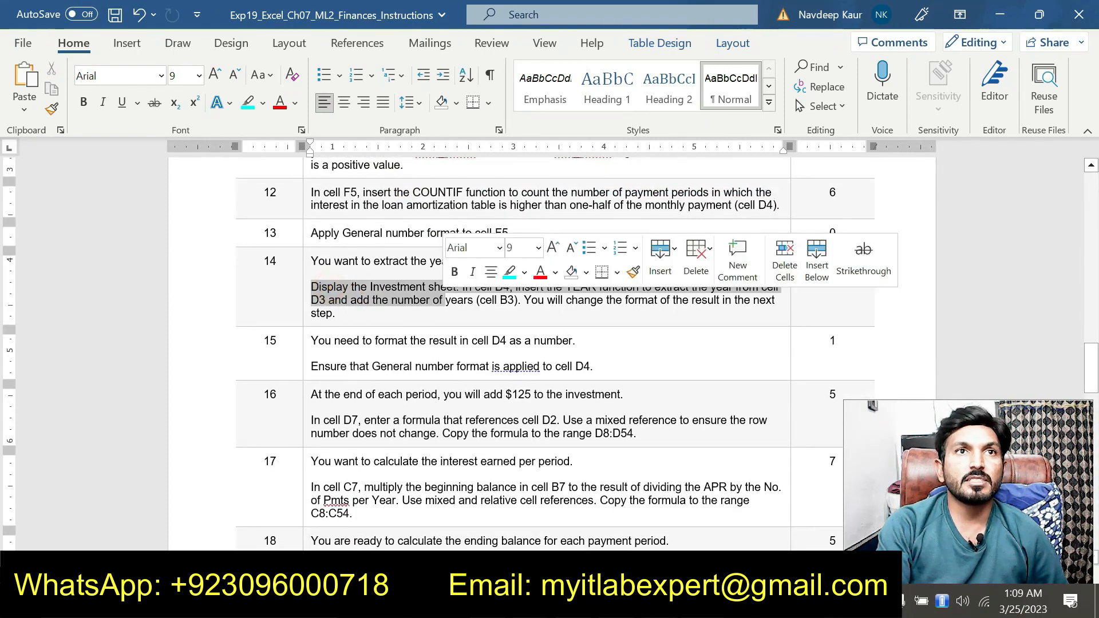
triple_click(412, 309)
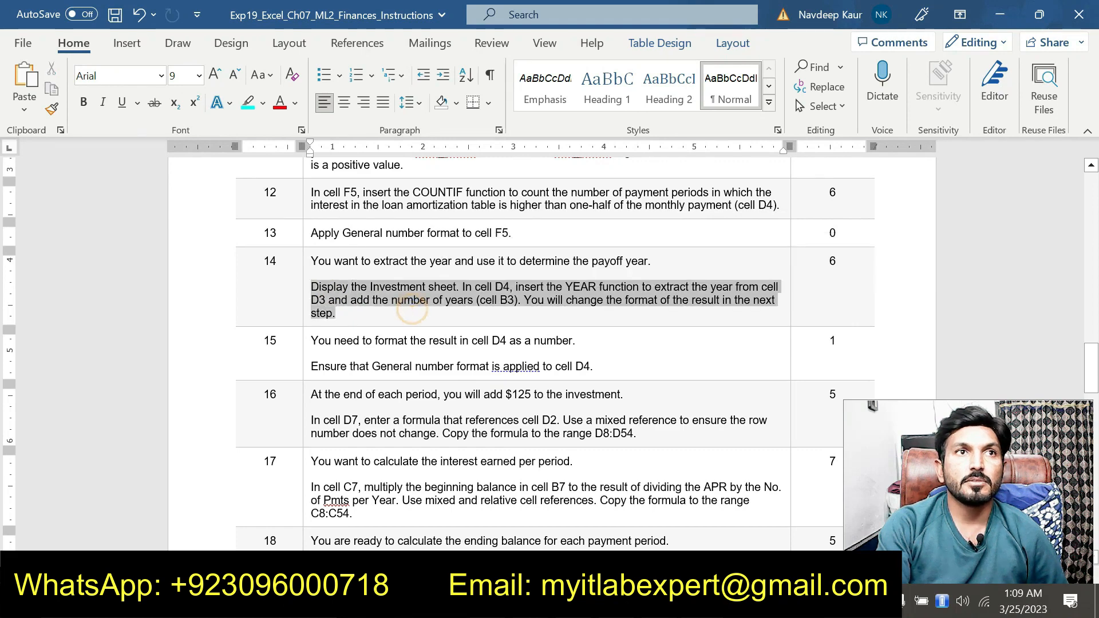
left_click(395, 254)
left_click(436, 321)
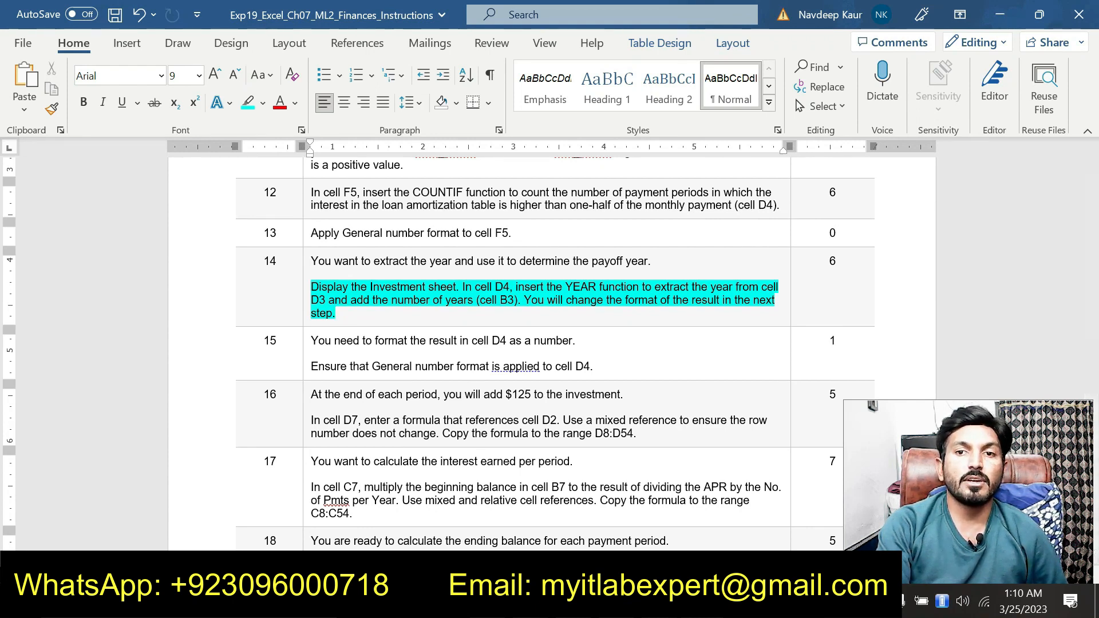
Switch to the solution workbook in Excel, display the Investment sheet and compare its payoff year cell D4 with step 14 of the instructions
left_click(366, 601)
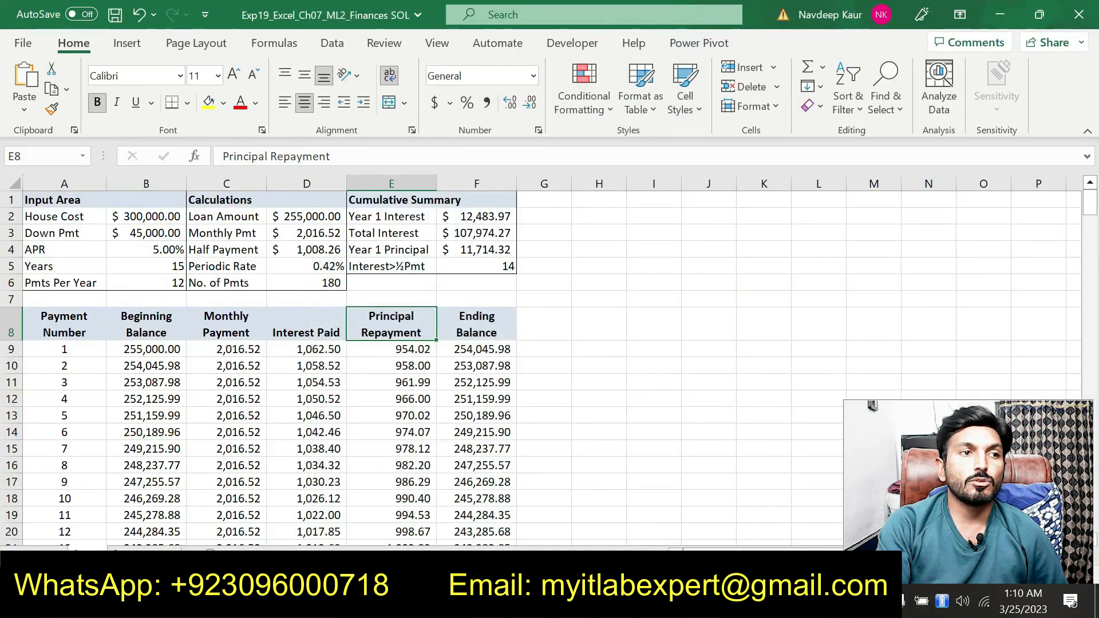
left_click(143, 555)
scroll(435, 389, "up", 15)
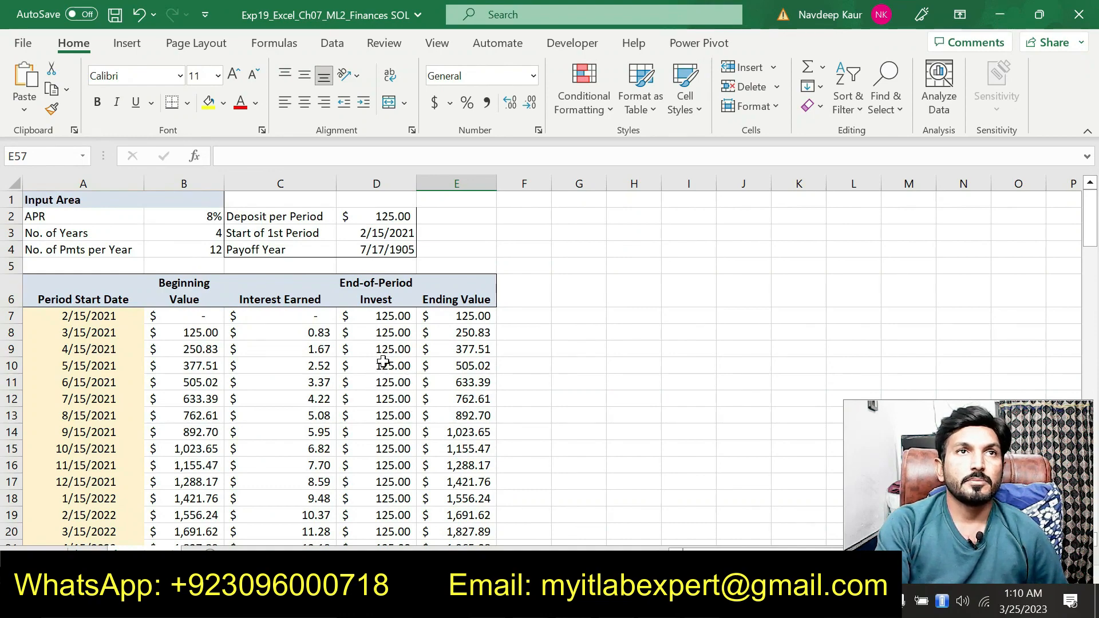
key("alt+Tab")
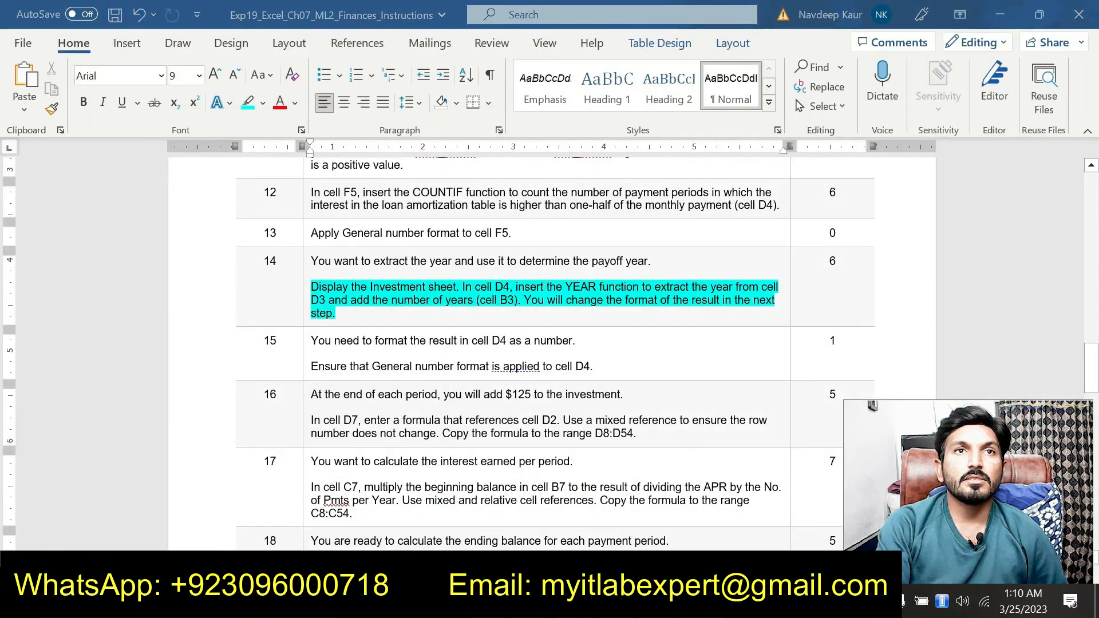
key("alt+Tab")
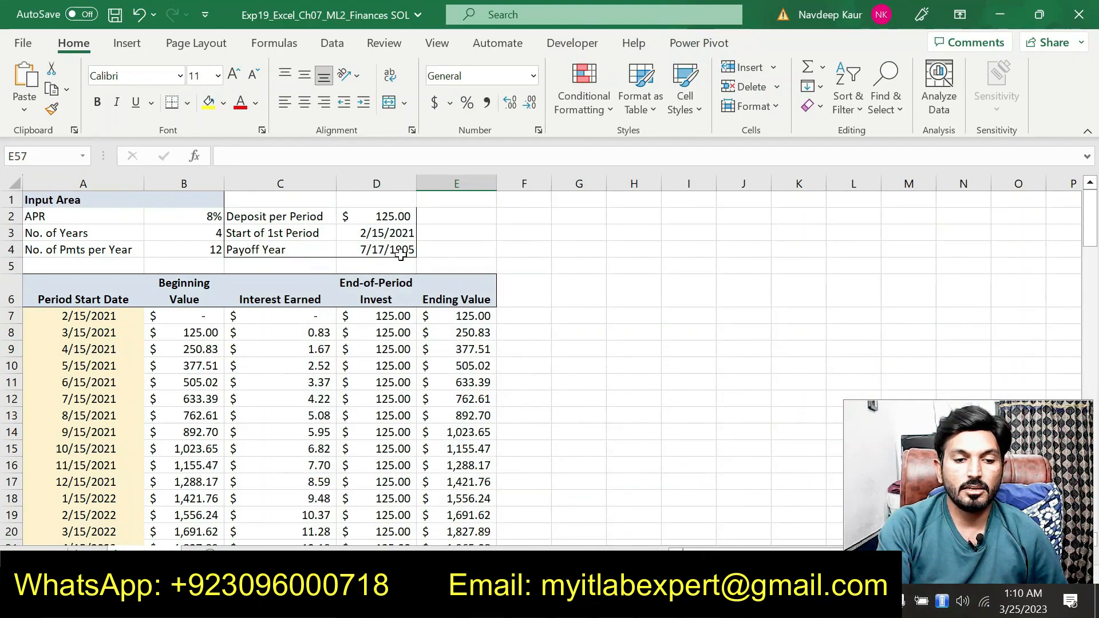
Switch to the Word instructions and remove the turquoise highlighting from the YEAR function paragraph in step 14
key("alt+Tab")
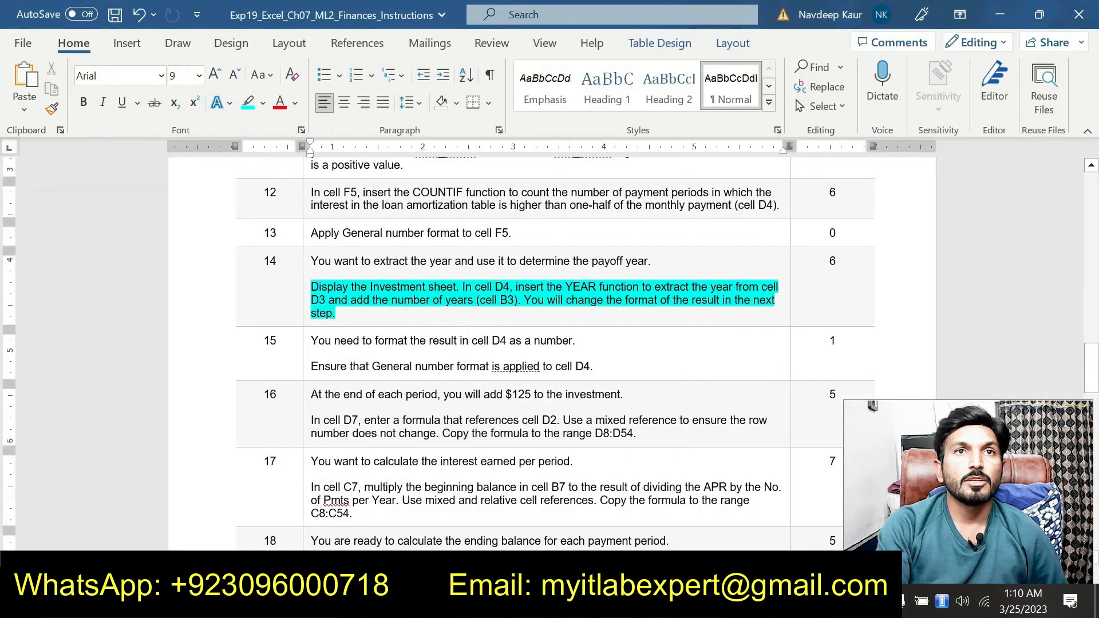
left_click_drag(389, 313, 310, 287)
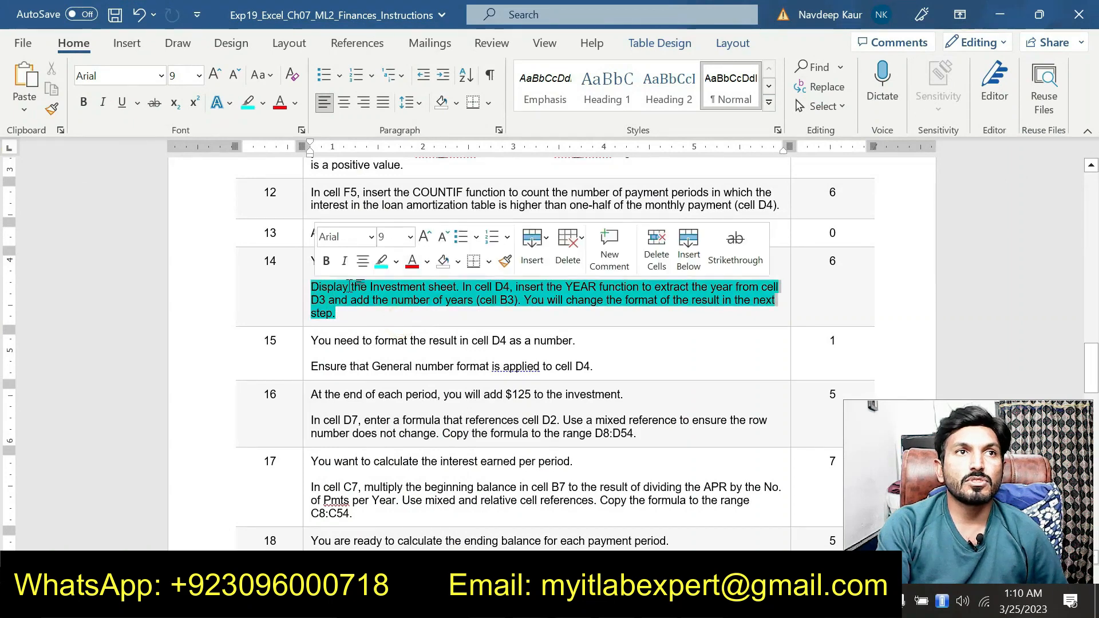
left_click(382, 268)
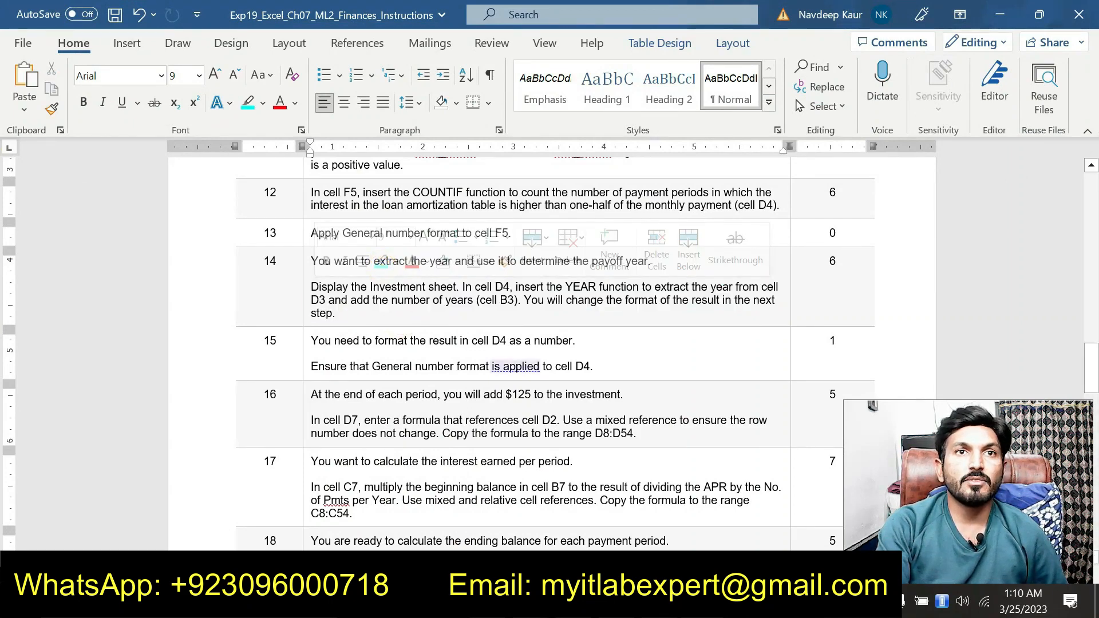
Highlight step 16's instruction about the cell D7 formula in turquoise and switch to the Investment sheet in Excel
scroll(603, 361, "down", 2)
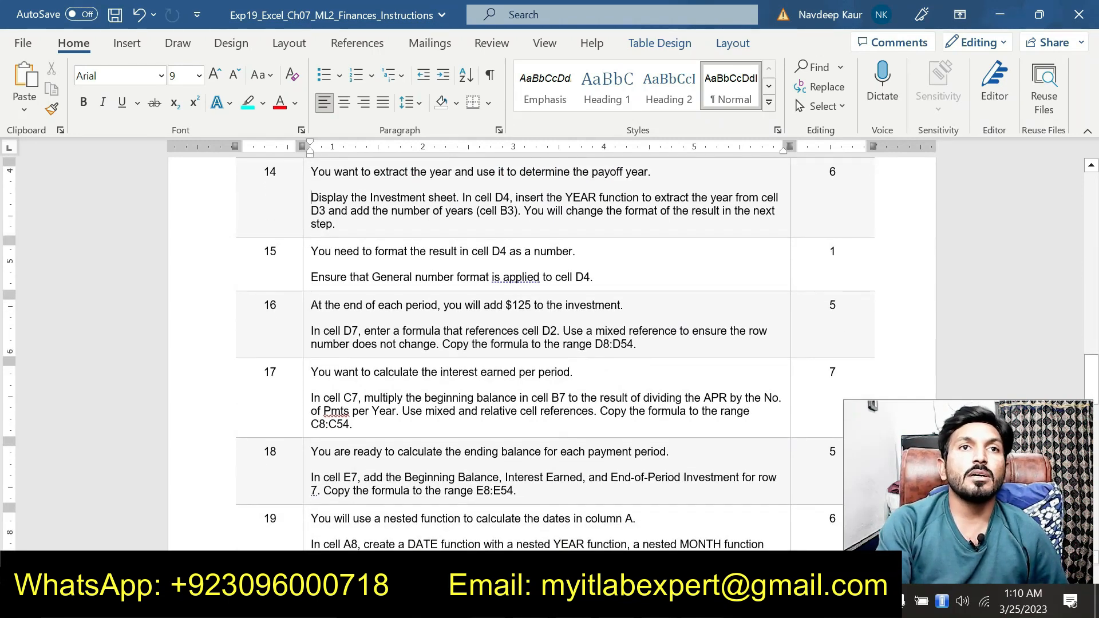
left_click_drag(637, 344, 324, 331)
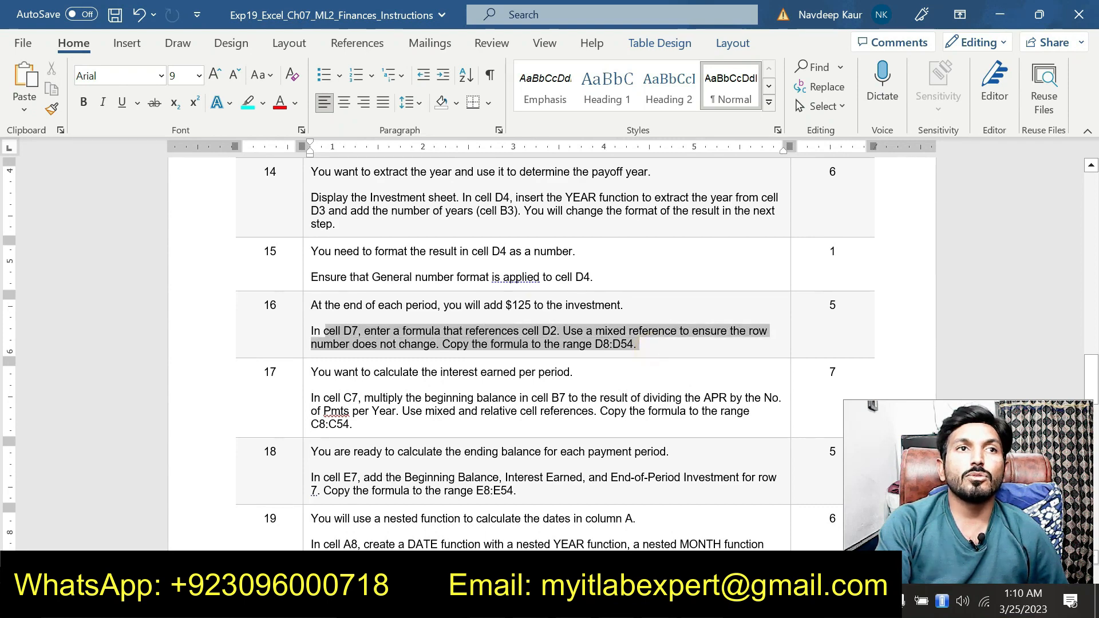
left_click(381, 305)
key("alt+Tab")
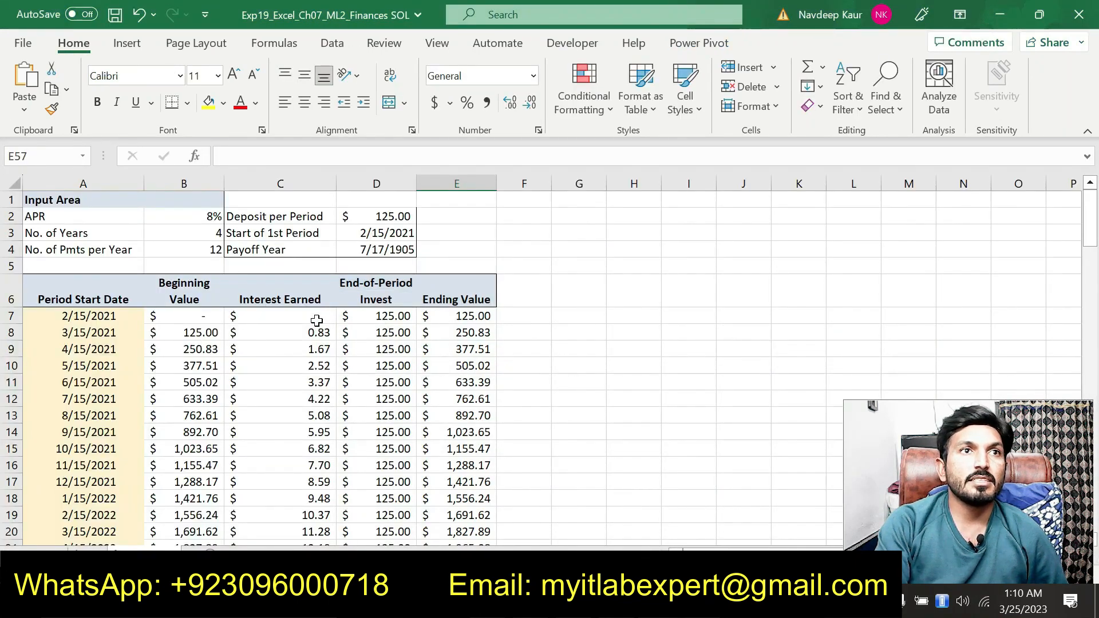
Switch to the Word instructions and remove the turquoise highlighting from the cell D7 instruction in step 16
key("alt+Tab")
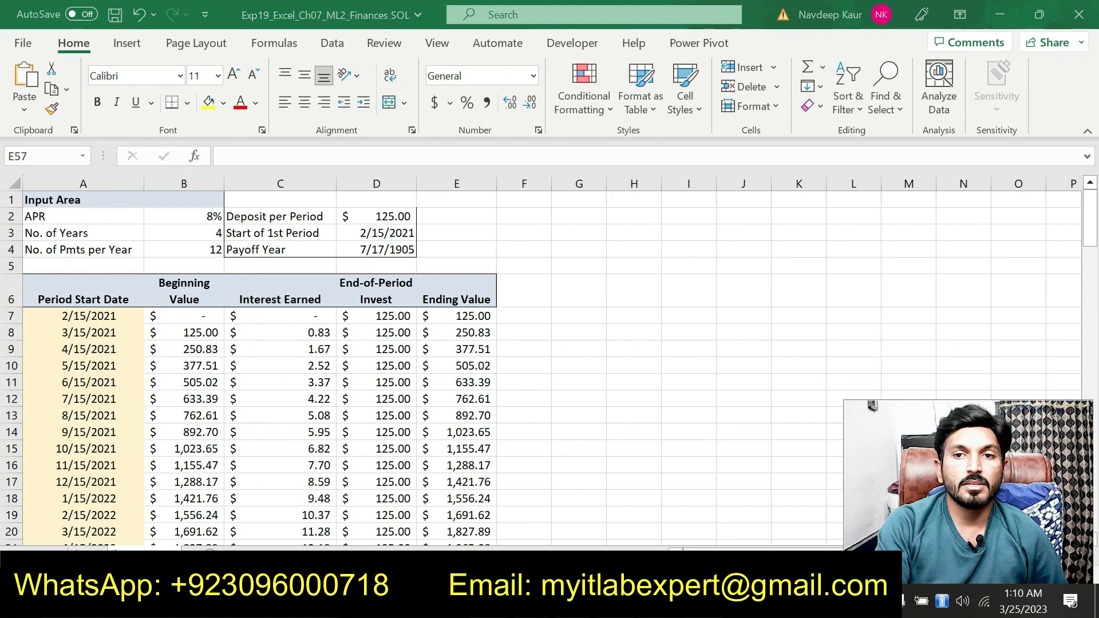
scroll(549, 343, "down", 3)
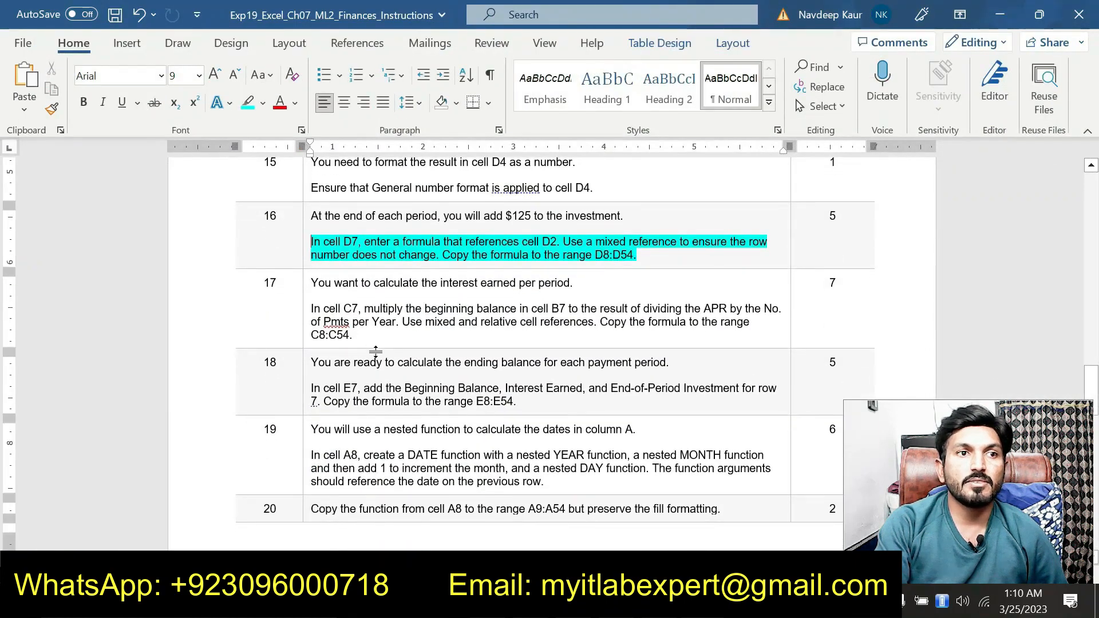
left_click_drag(637, 255, 324, 242)
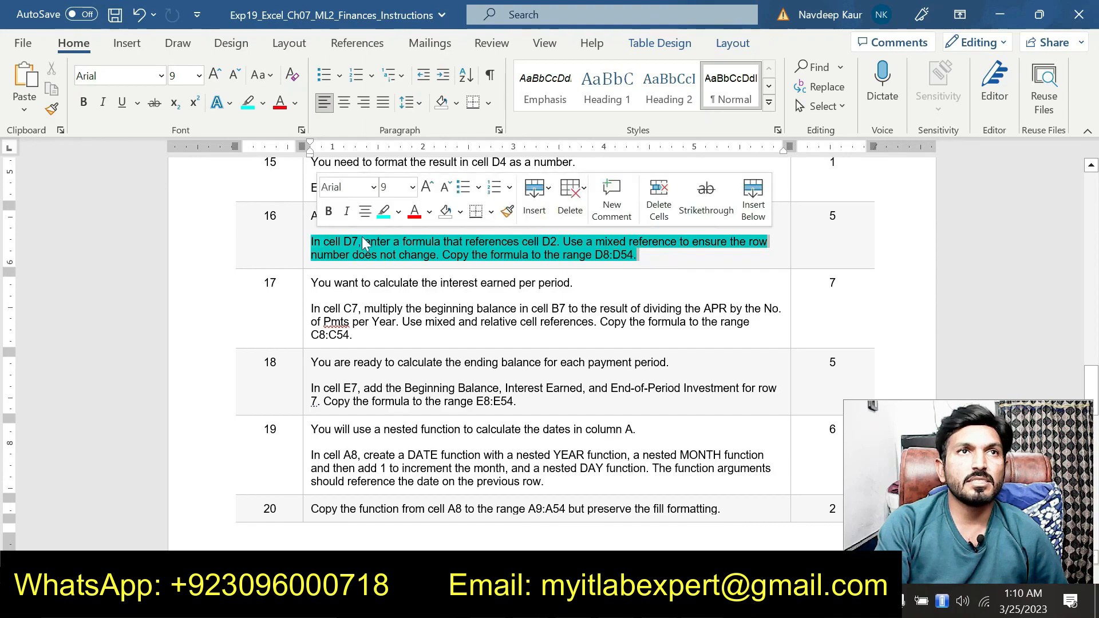
left_click(378, 205)
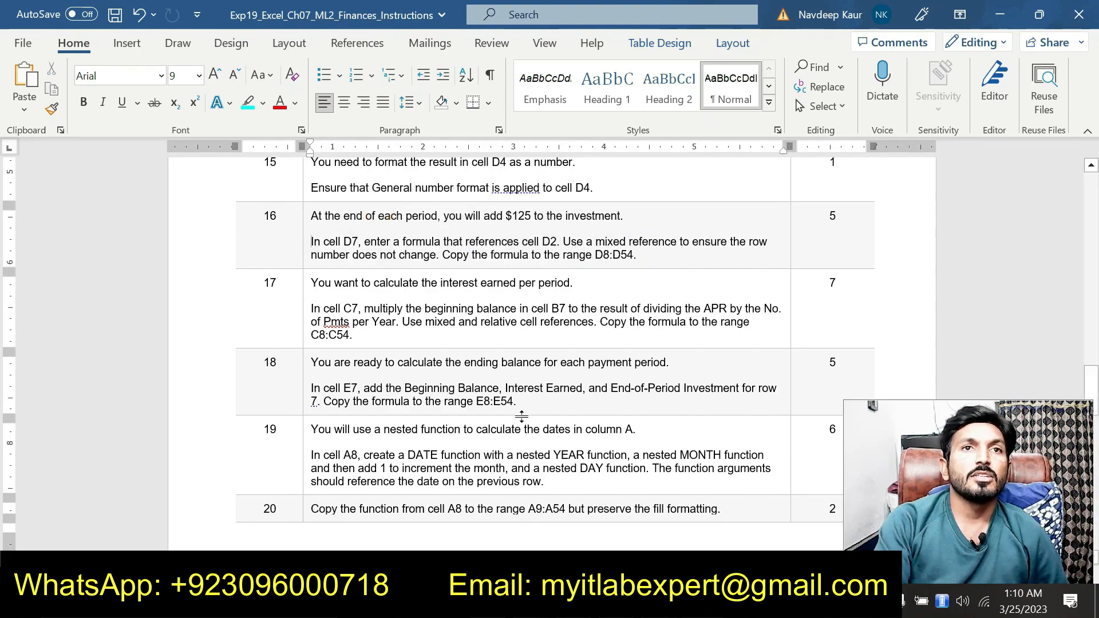
Return to the start of the instructions and examine the project title and description
scroll(378, 205, "up", 10)
scroll(378, 205, "up", 15)
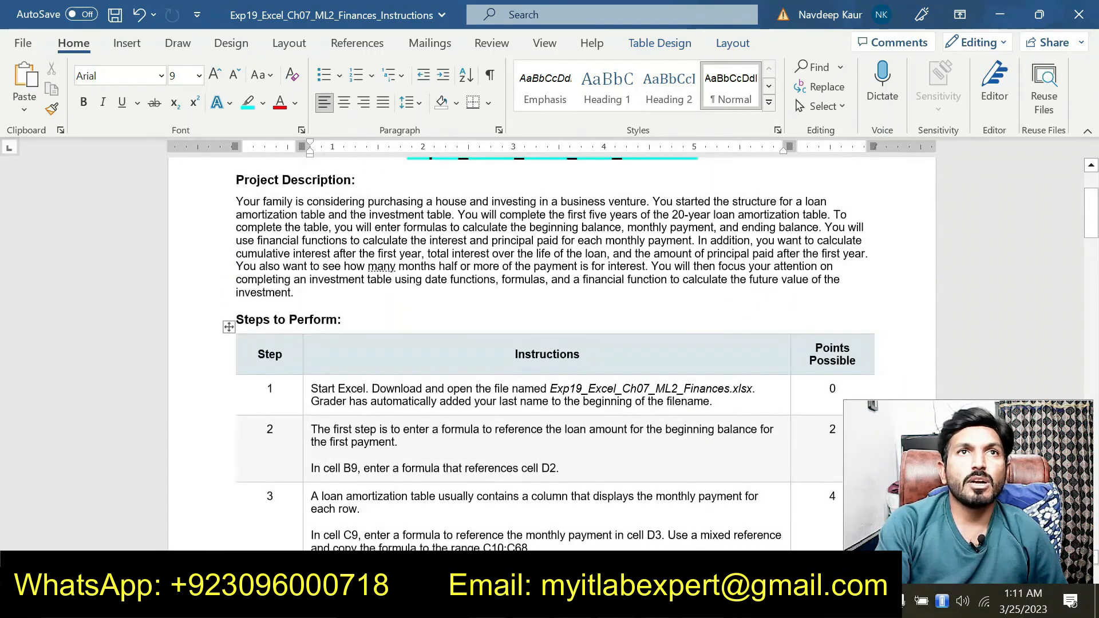
scroll(378, 205, "up", 3)
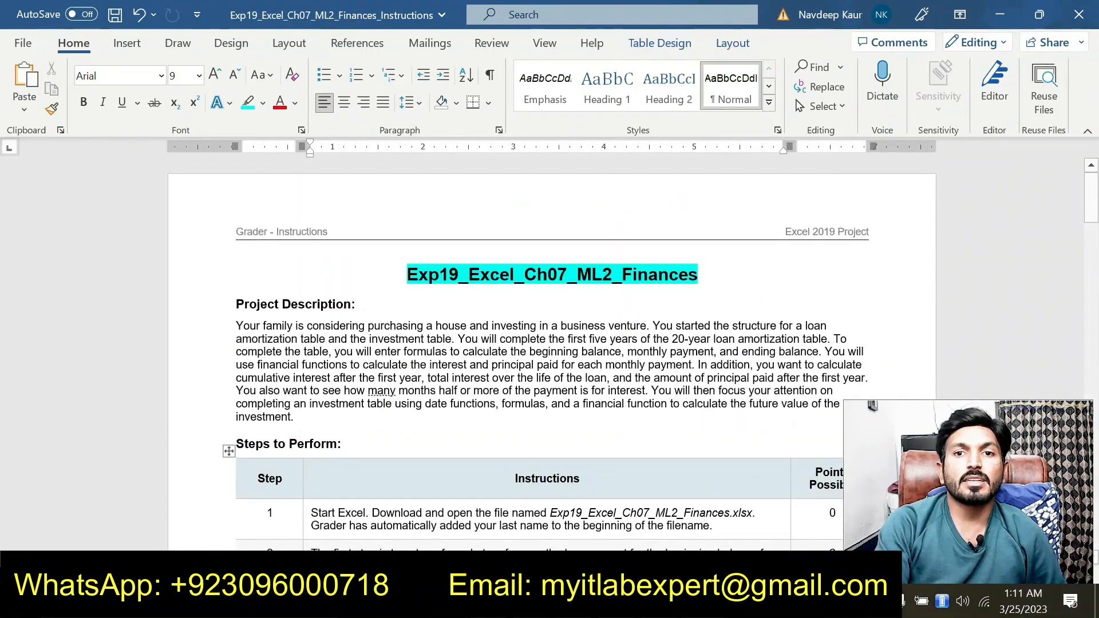
Switch to the solution workbook in Excel and examine the loan amortization sheet and the investment table through its final value
mouse_move(659, 605)
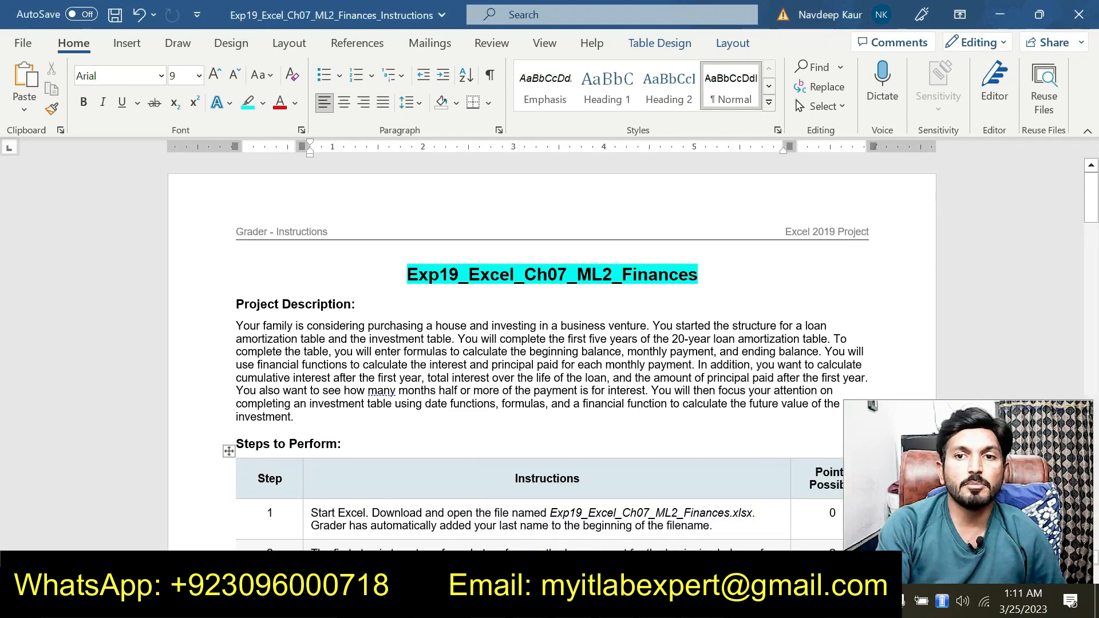
key("alt+Tab")
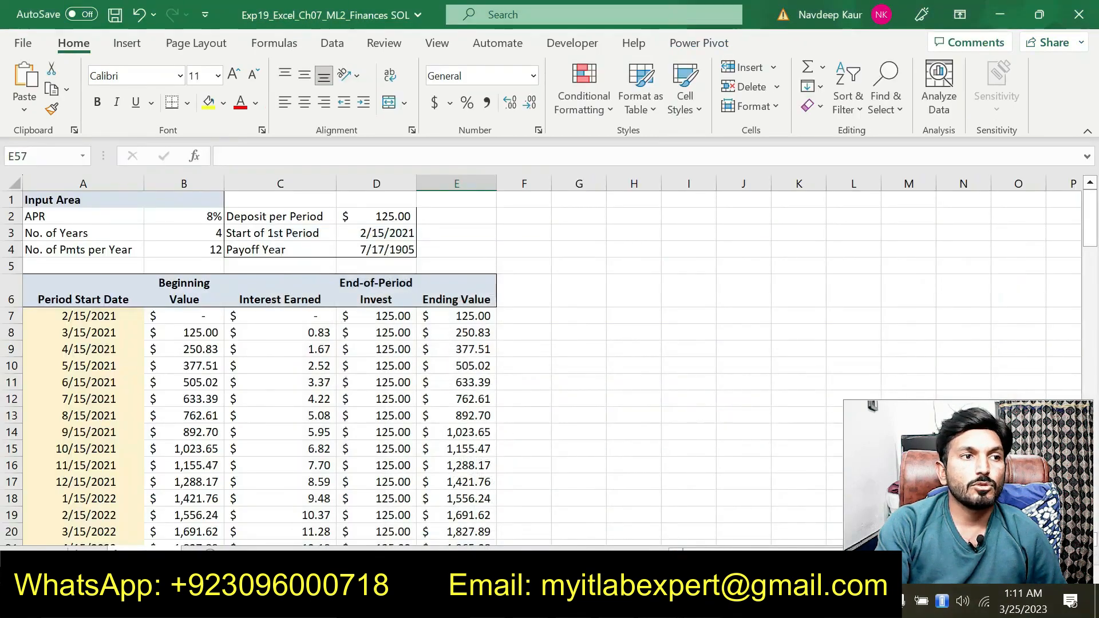
left_click(80, 554)
scroll(649, 447, "down", 3)
scroll(649, 447, "up", 3)
scroll(649, 447, "down", 5)
scroll(649, 448, "up", 5)
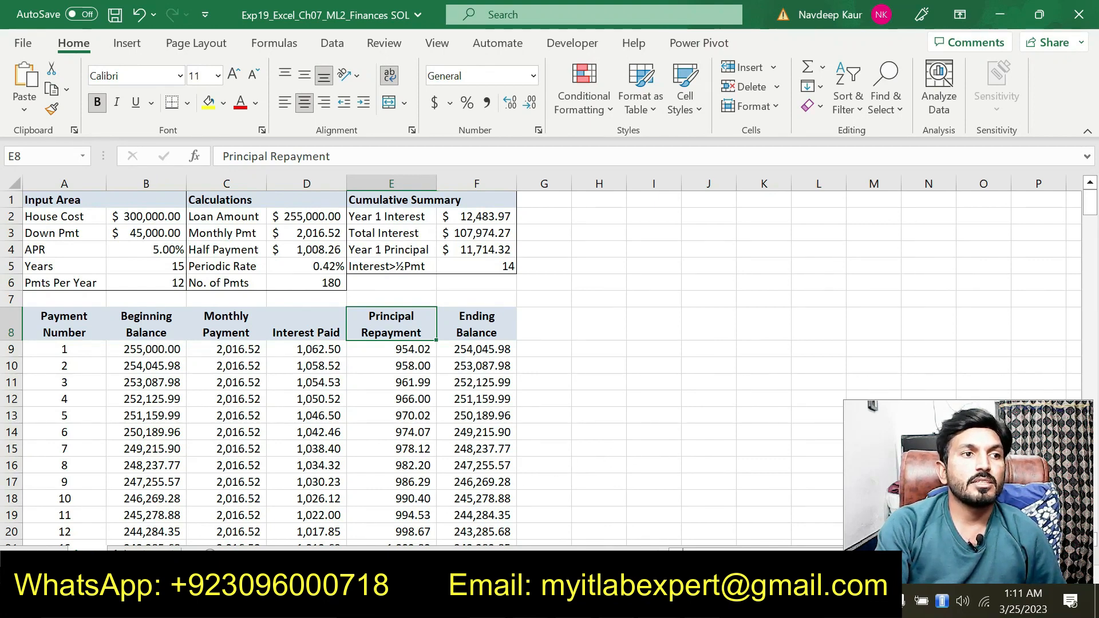
left_click(144, 554)
scroll(625, 441, "down", 11)
scroll(626, 444, "down", 3)
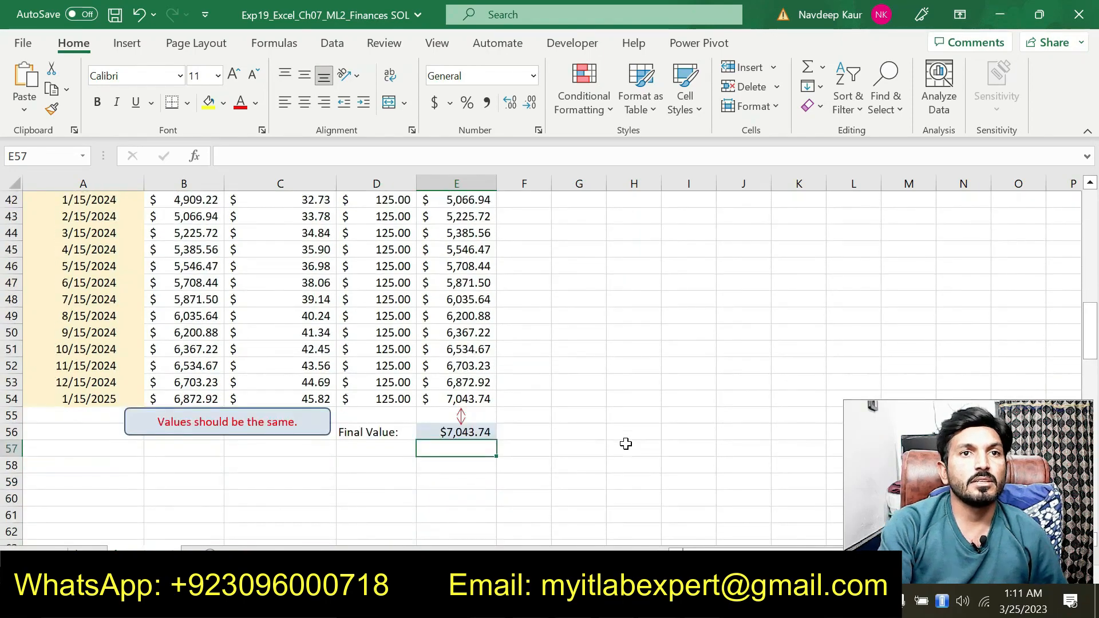
scroll(626, 444, "up", 13)
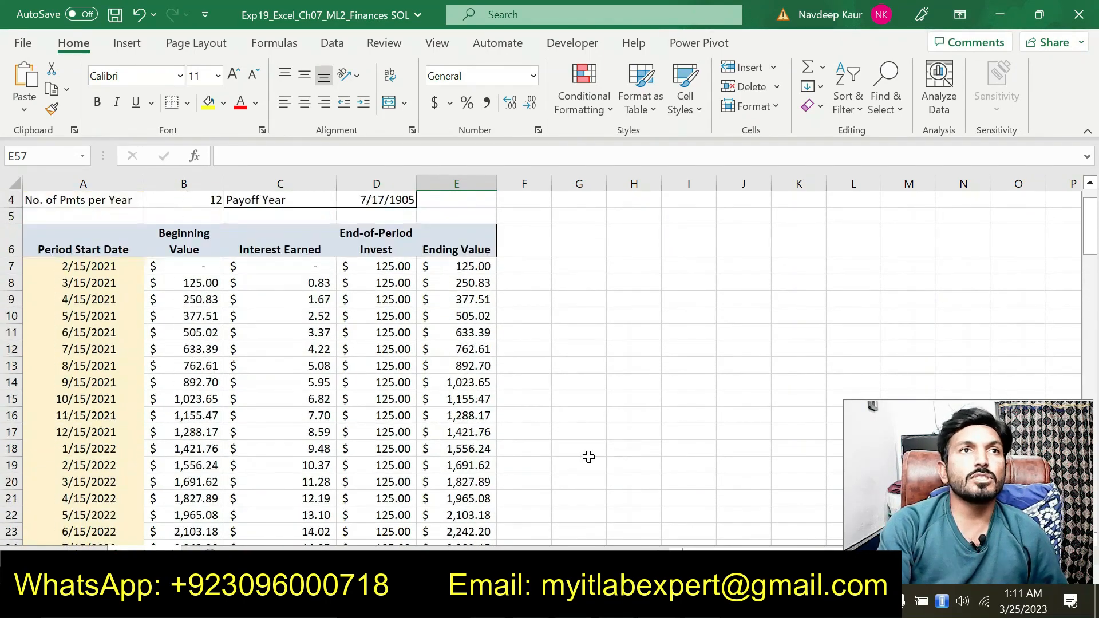
scroll(571, 458, "up", 1)
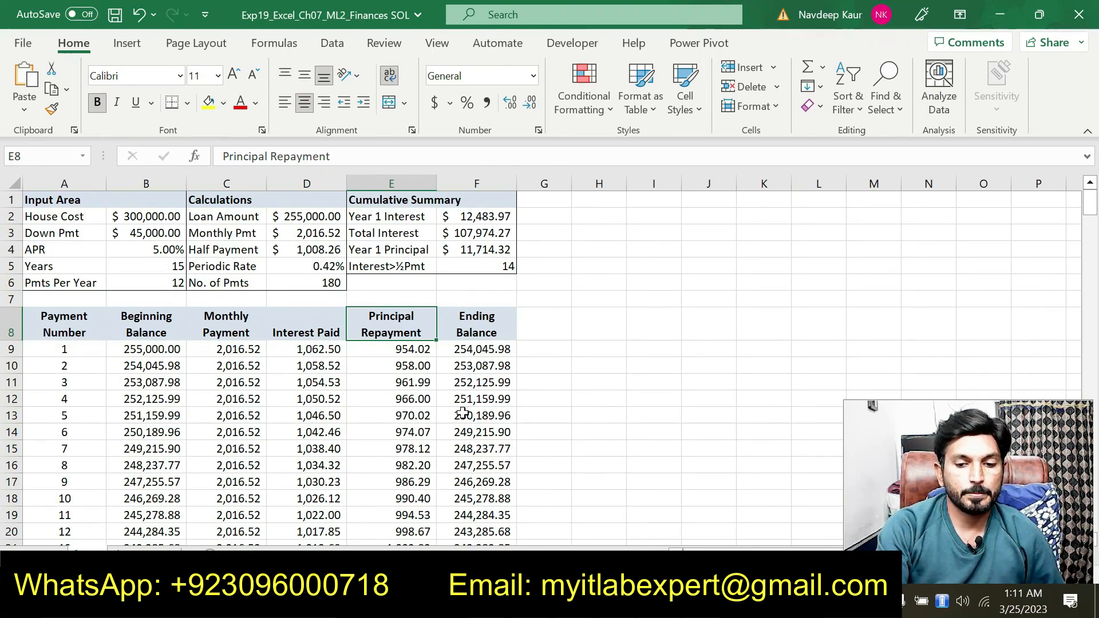
Examine the loan amortization table from the cumulative summary through payment 60
scroll(468, 417, "down", 1)
scroll(522, 412, "up", 2)
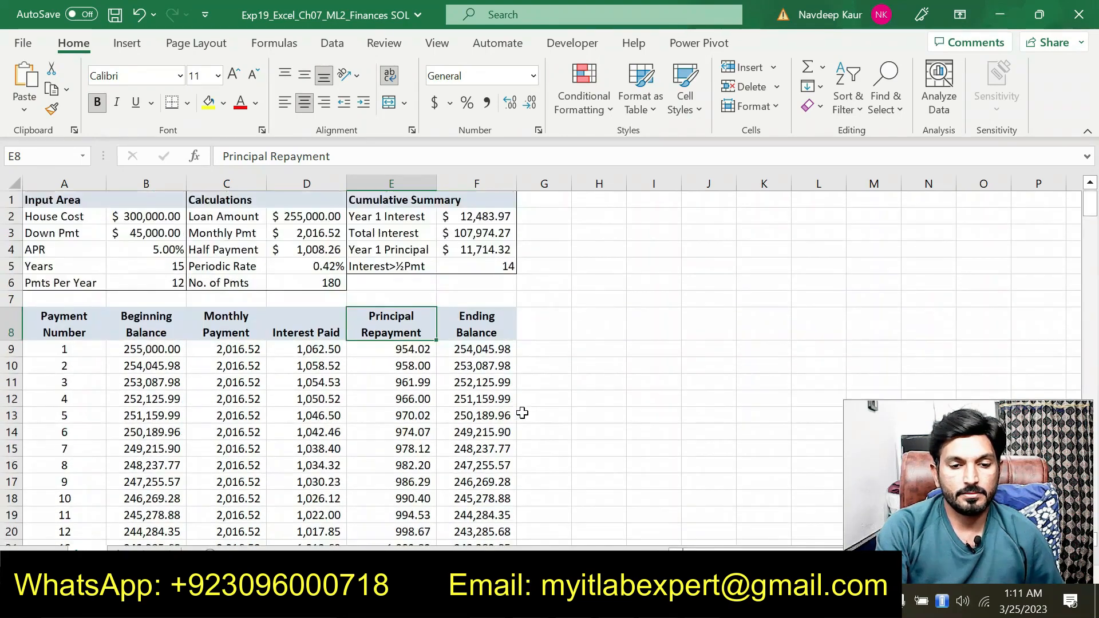
scroll(612, 443, "down", 2)
scroll(612, 443, "up", 2)
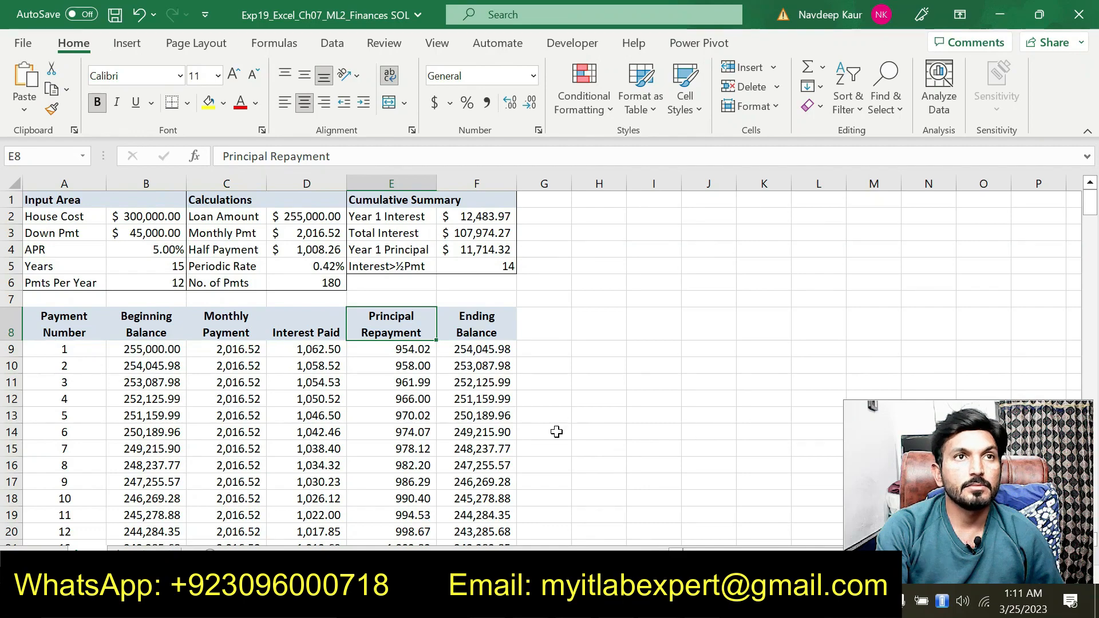
scroll(556, 432, "down", 4)
scroll(551, 431, "down", 5)
scroll(552, 432, "up", 9)
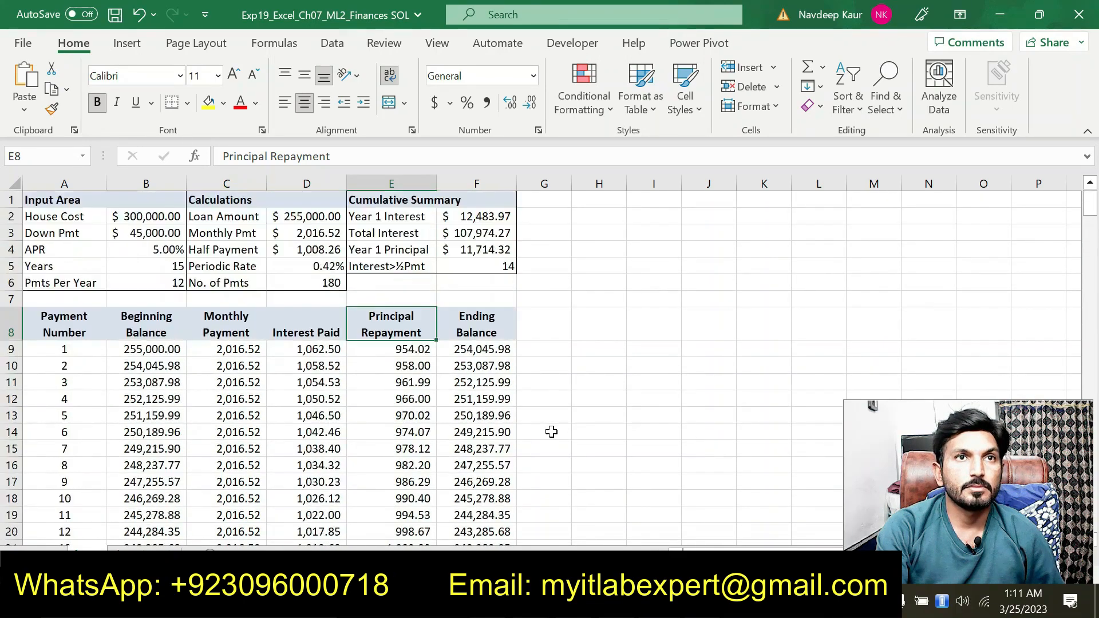
scroll(551, 432, "down", 19)
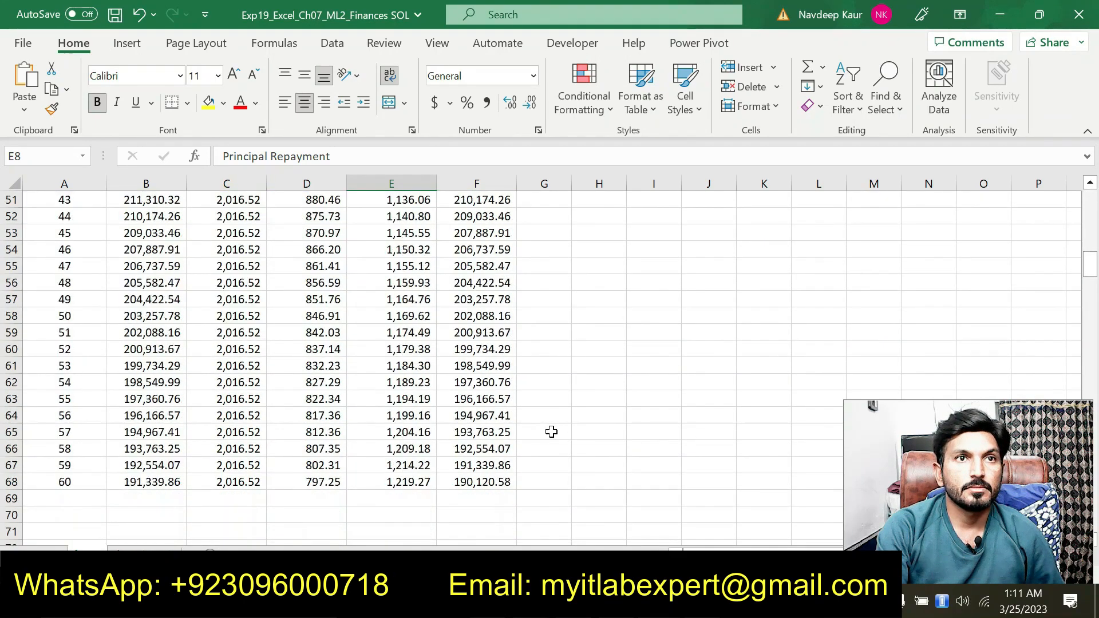
scroll(551, 432, "up", 19)
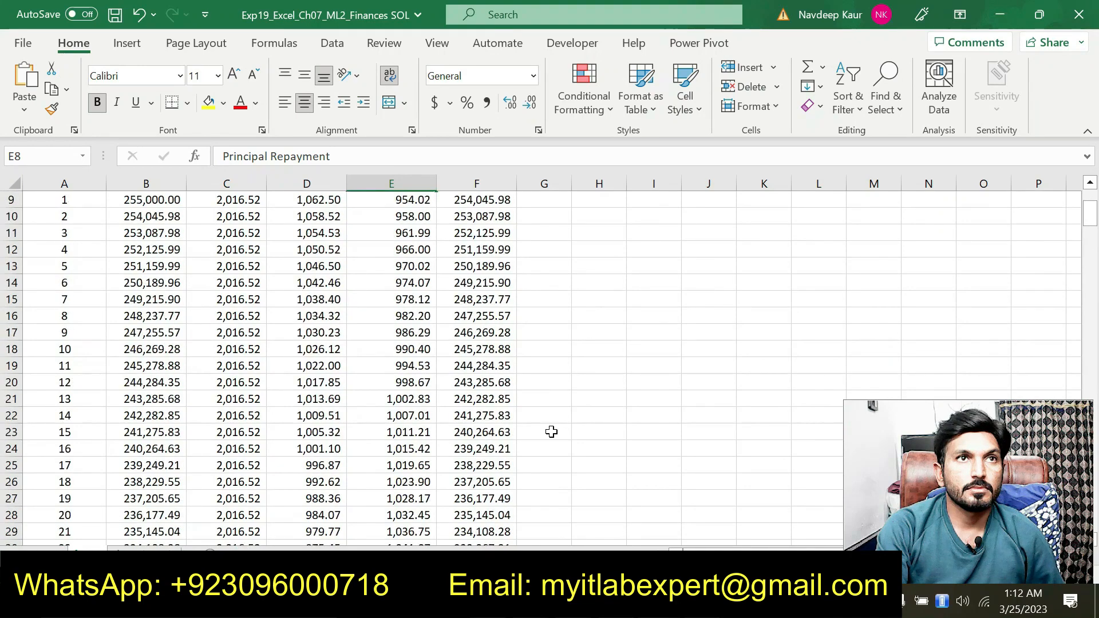
scroll(551, 432, "down", 2)
scroll(551, 431, "up", 2)
scroll(552, 432, "down", 4)
scroll(552, 432, "up", 4)
scroll(551, 432, "down", 5)
scroll(552, 432, "up", 5)
scroll(551, 432, "down", 5)
scroll(551, 432, "up", 5)
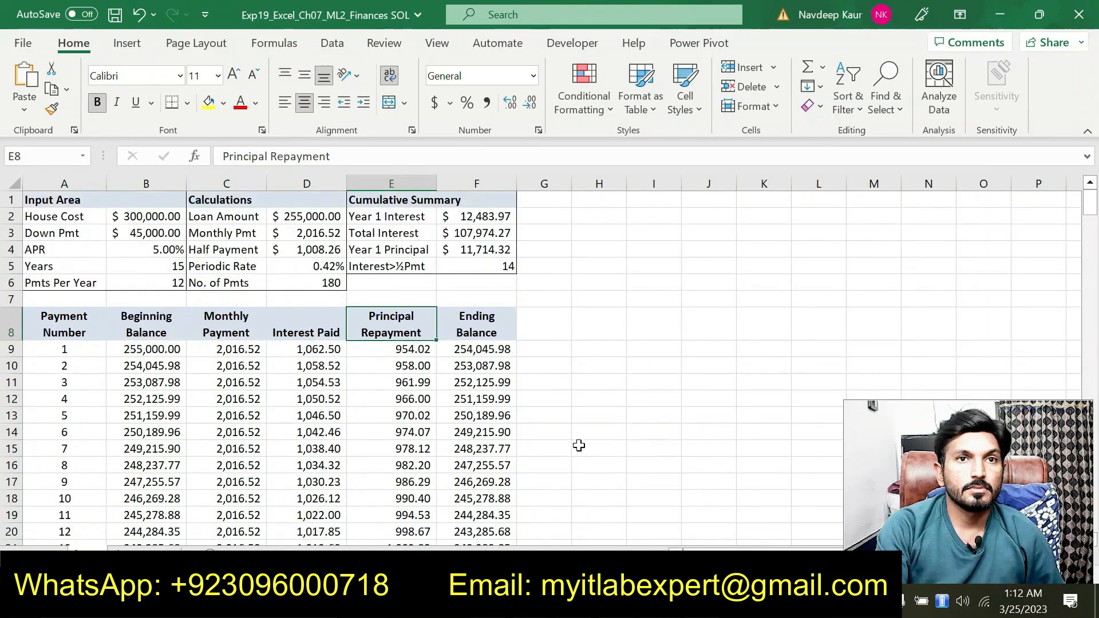
Review the completed investment and loan amortization tables alternately, going through the rows of both sheets
left_click(144, 557)
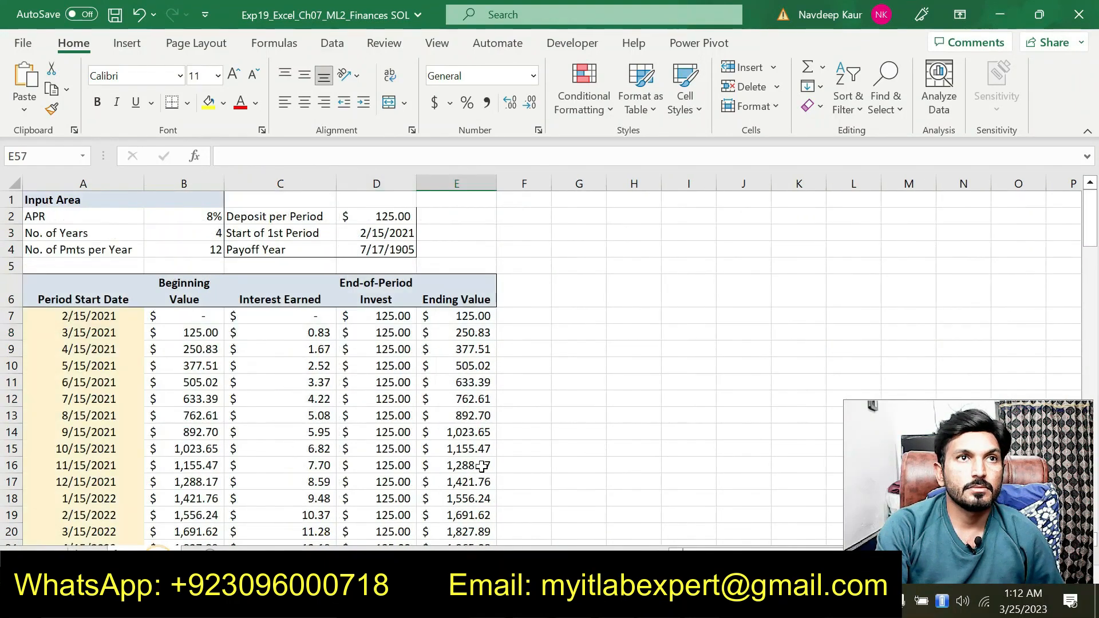
scroll(484, 428, "down", 7)
scroll(484, 429, "down", 6)
scroll(401, 428, "up", 13)
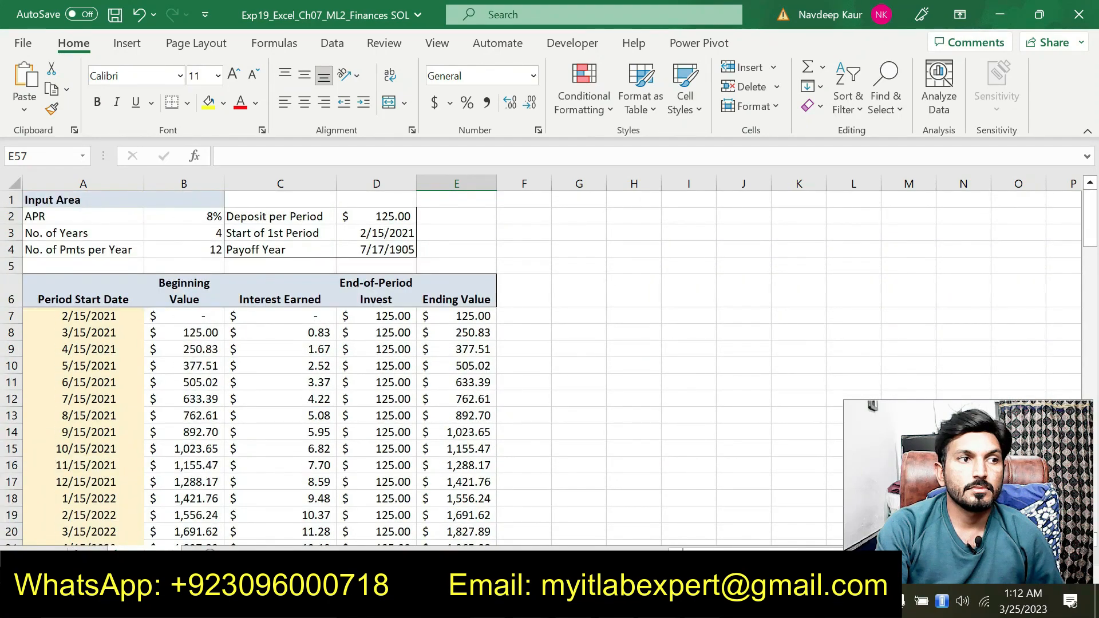
left_click(91, 553)
scroll(241, 476, "down", 12)
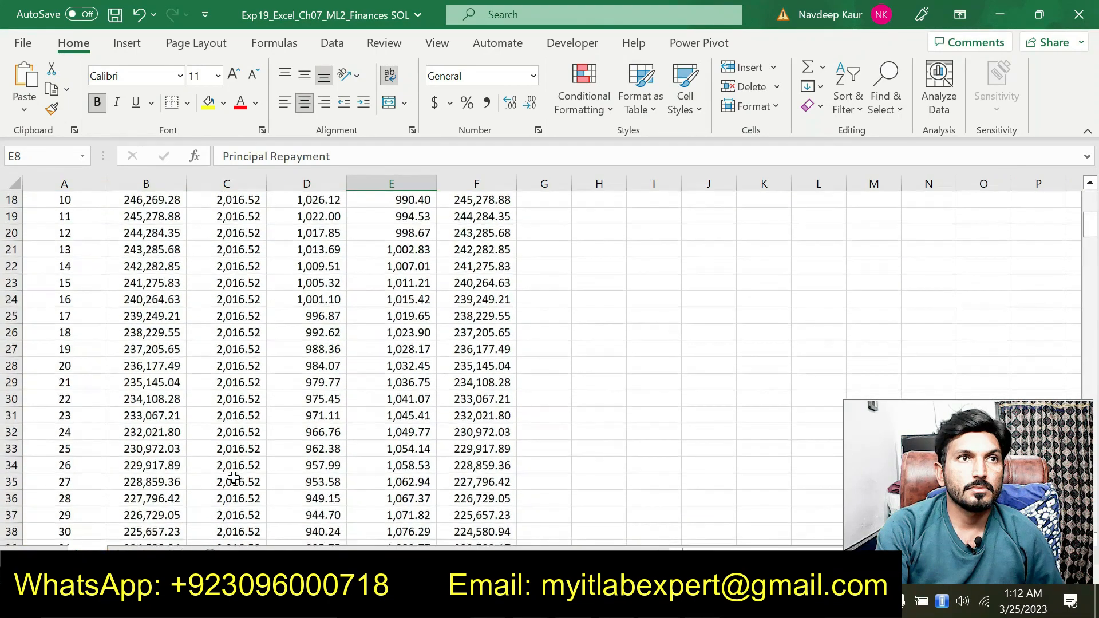
scroll(234, 479, "up", 7)
scroll(234, 479, "up", 5)
left_click(149, 545)
scroll(253, 498, "down", 7)
scroll(260, 471, "down", 7)
scroll(258, 469, "up", 14)
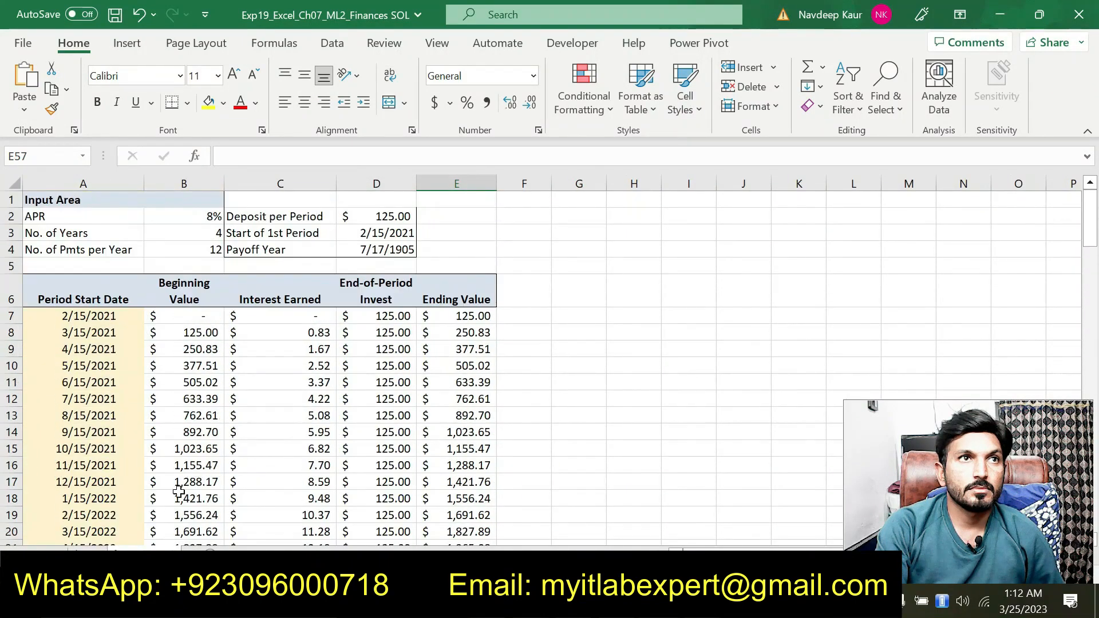
left_click(97, 551)
scroll(237, 477, "down", 7)
scroll(237, 476, "up", 7)
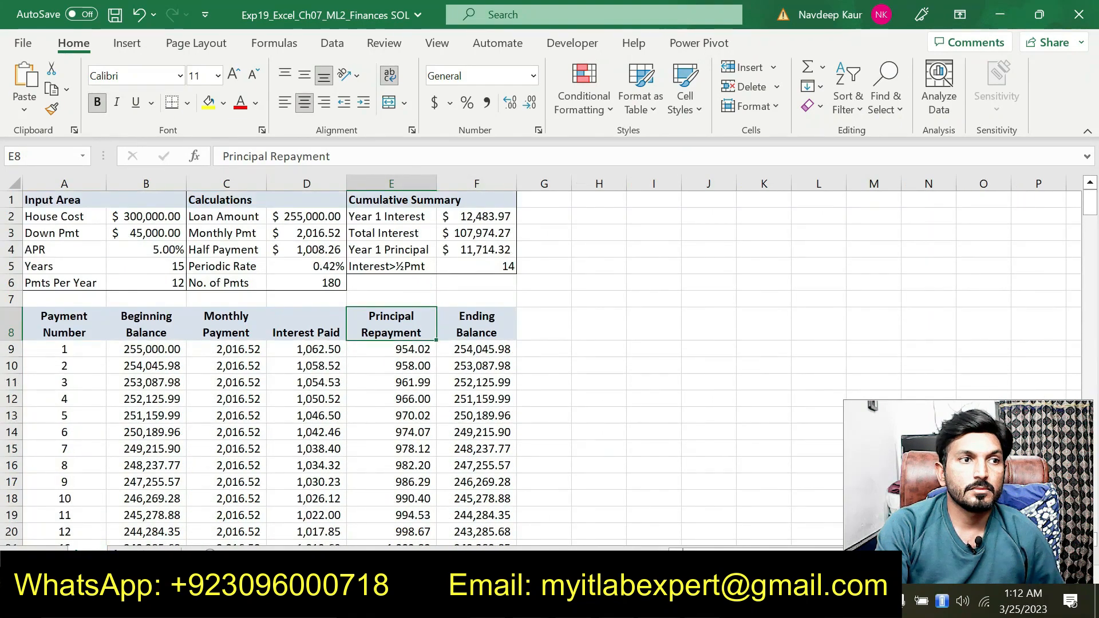
left_click(144, 554)
scroll(248, 460, "down", 7)
scroll(245, 454, "up", 7)
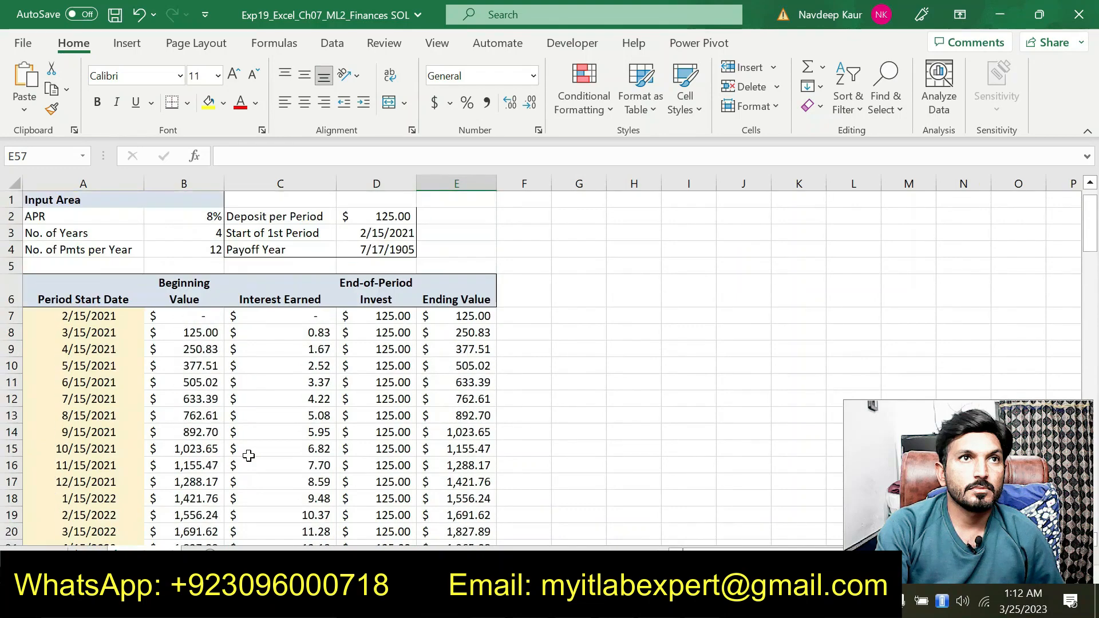
left_click(97, 551)
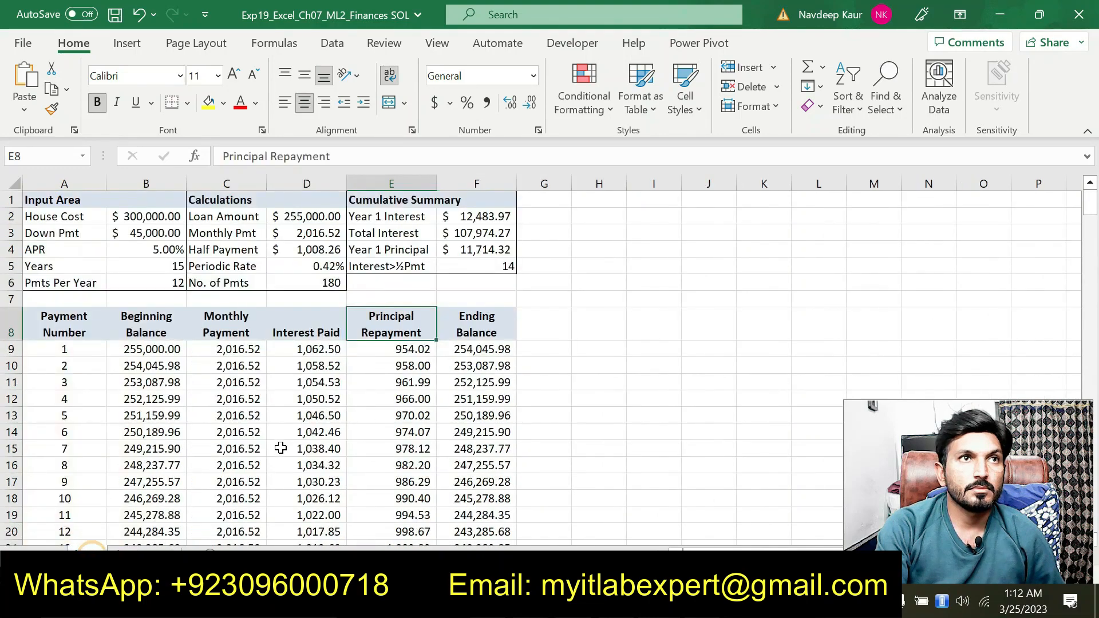
scroll(280, 447, "down", 14)
scroll(281, 446, "up", 14)
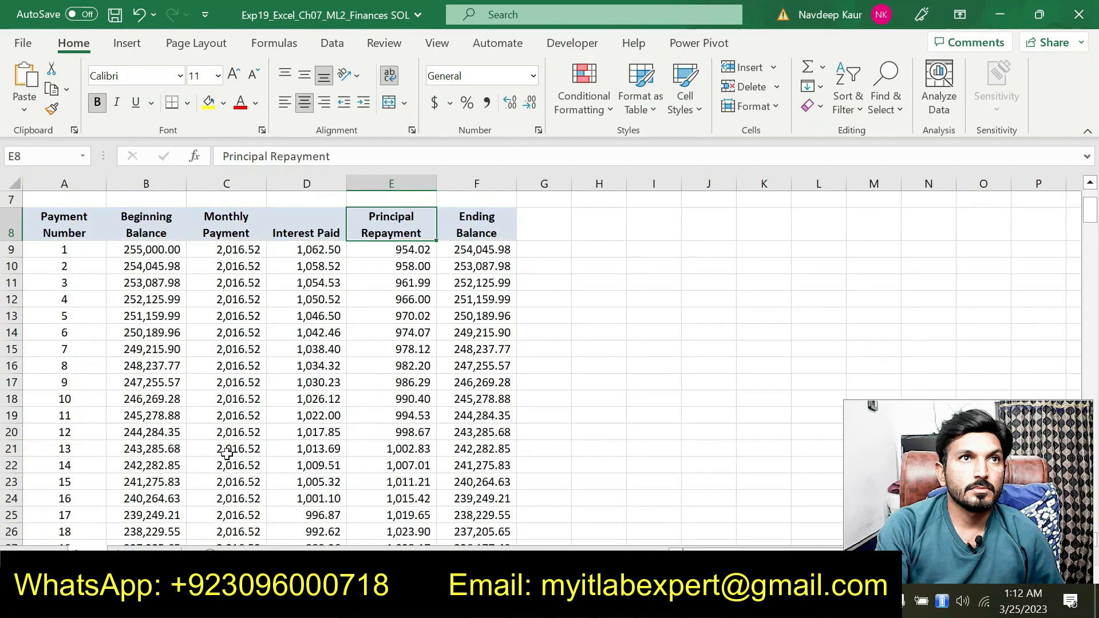
left_click(140, 553)
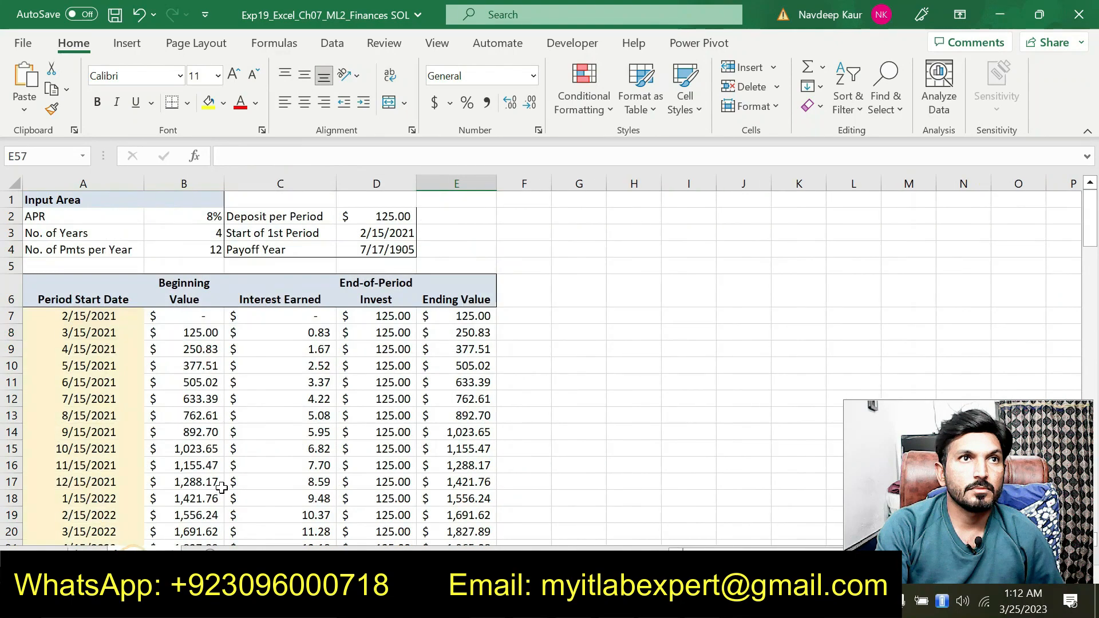
scroll(223, 486, "down", 8)
scroll(225, 483, "up", 7)
scroll(225, 482, "up", 1)
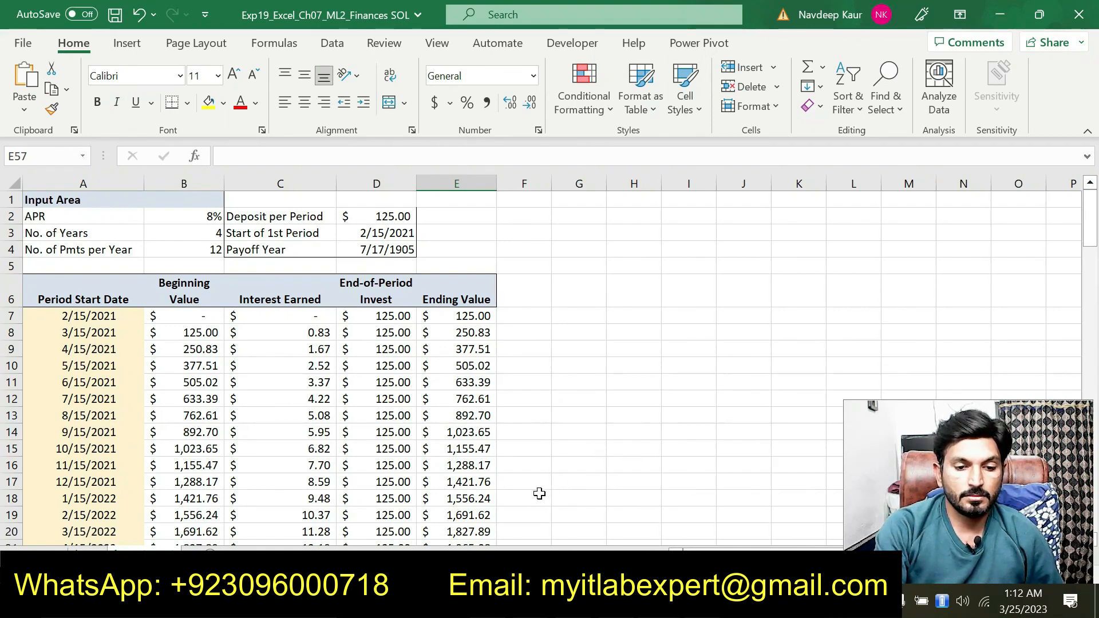
Switch to the Word instructions and review the steps through step 23 and the total points row
left_click(703, 601)
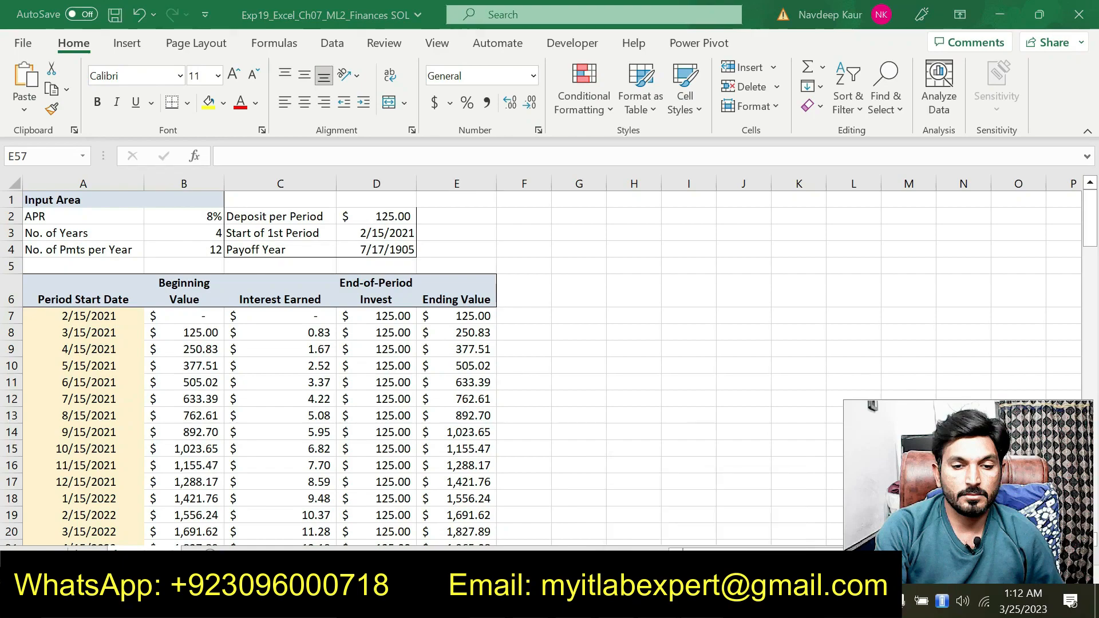
scroll(601, 430, "down", 3)
scroll(503, 360, "down", 15)
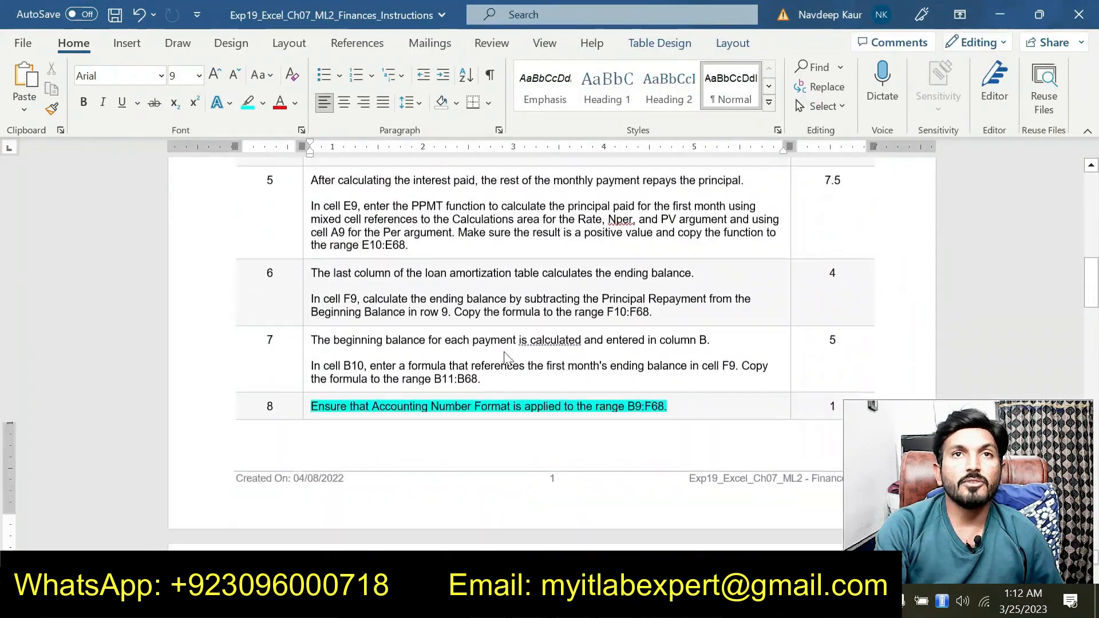
scroll(506, 359, "down", 15)
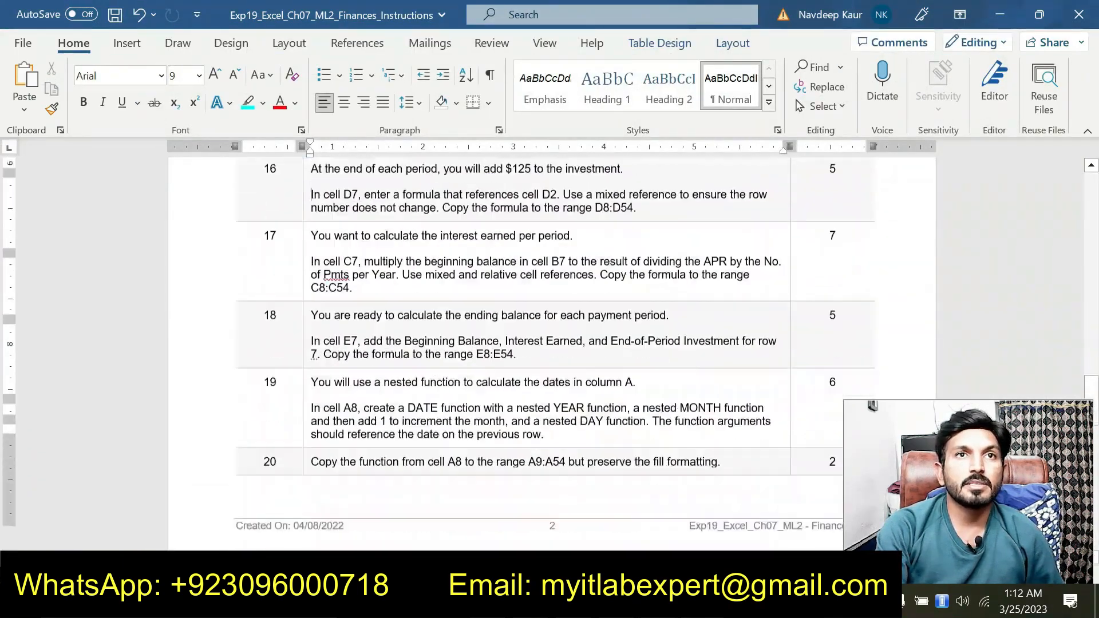
scroll(504, 359, "down", 5)
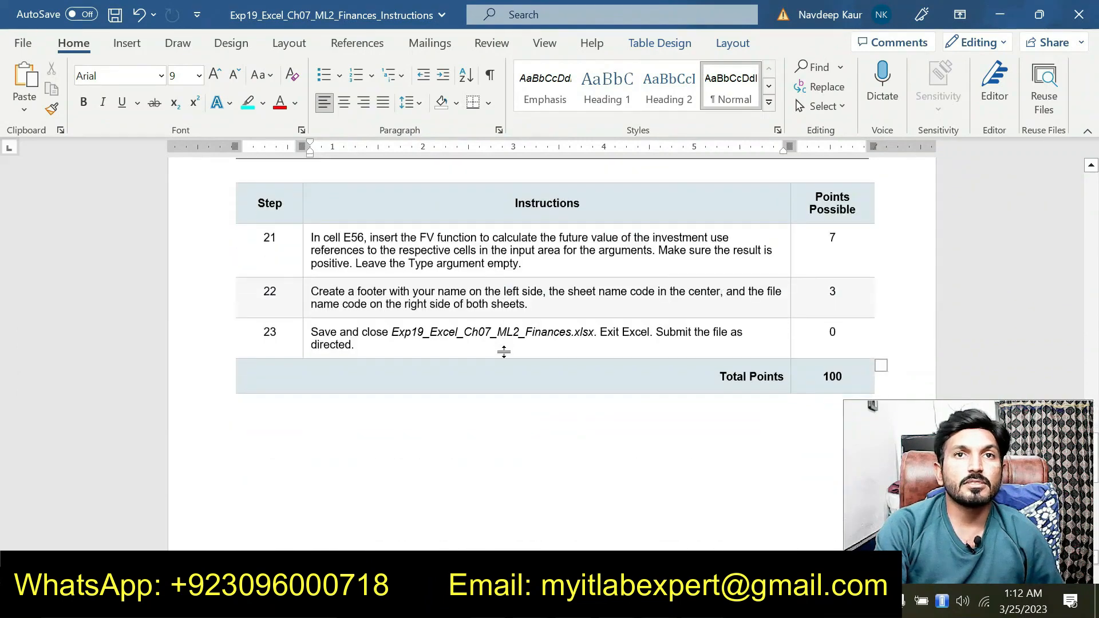